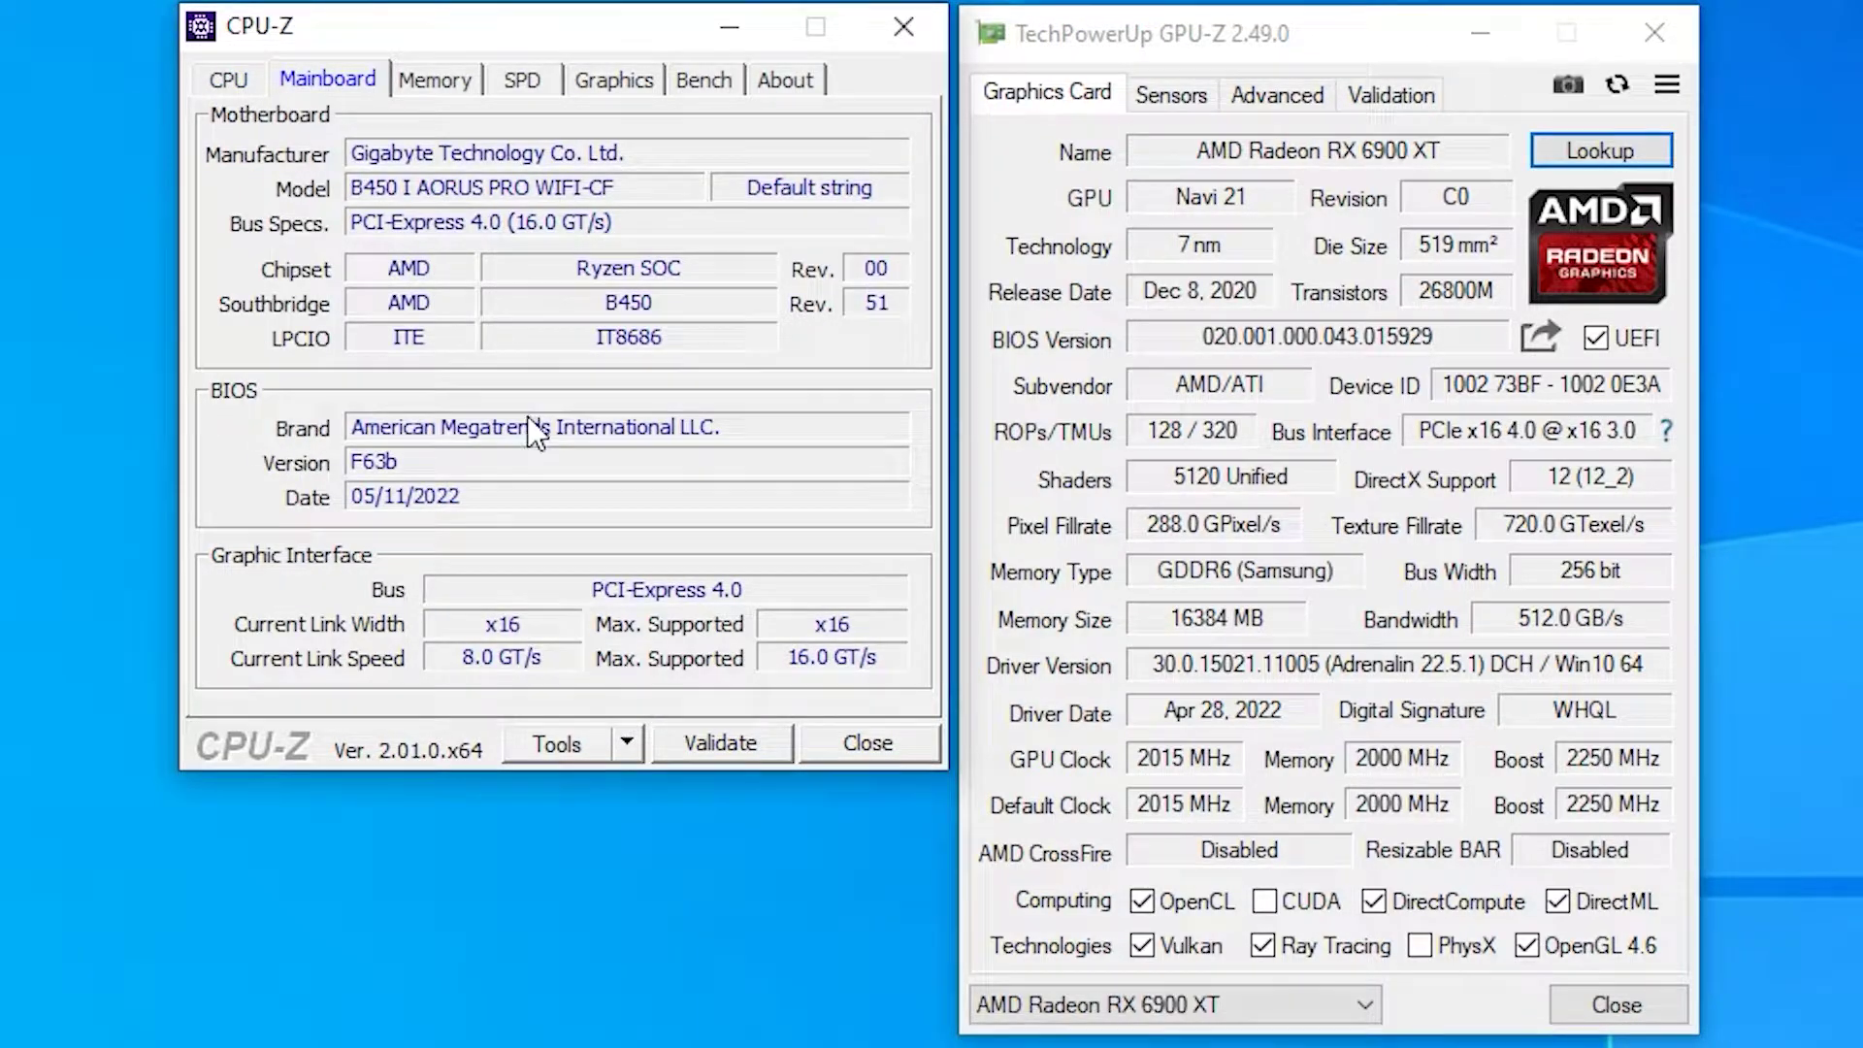
Step: Switch CPU-Z to the Memory page, which shows 32 GB dual-channel DDR4 with 16-18-18-36 timings
key("ctrl+Tab")
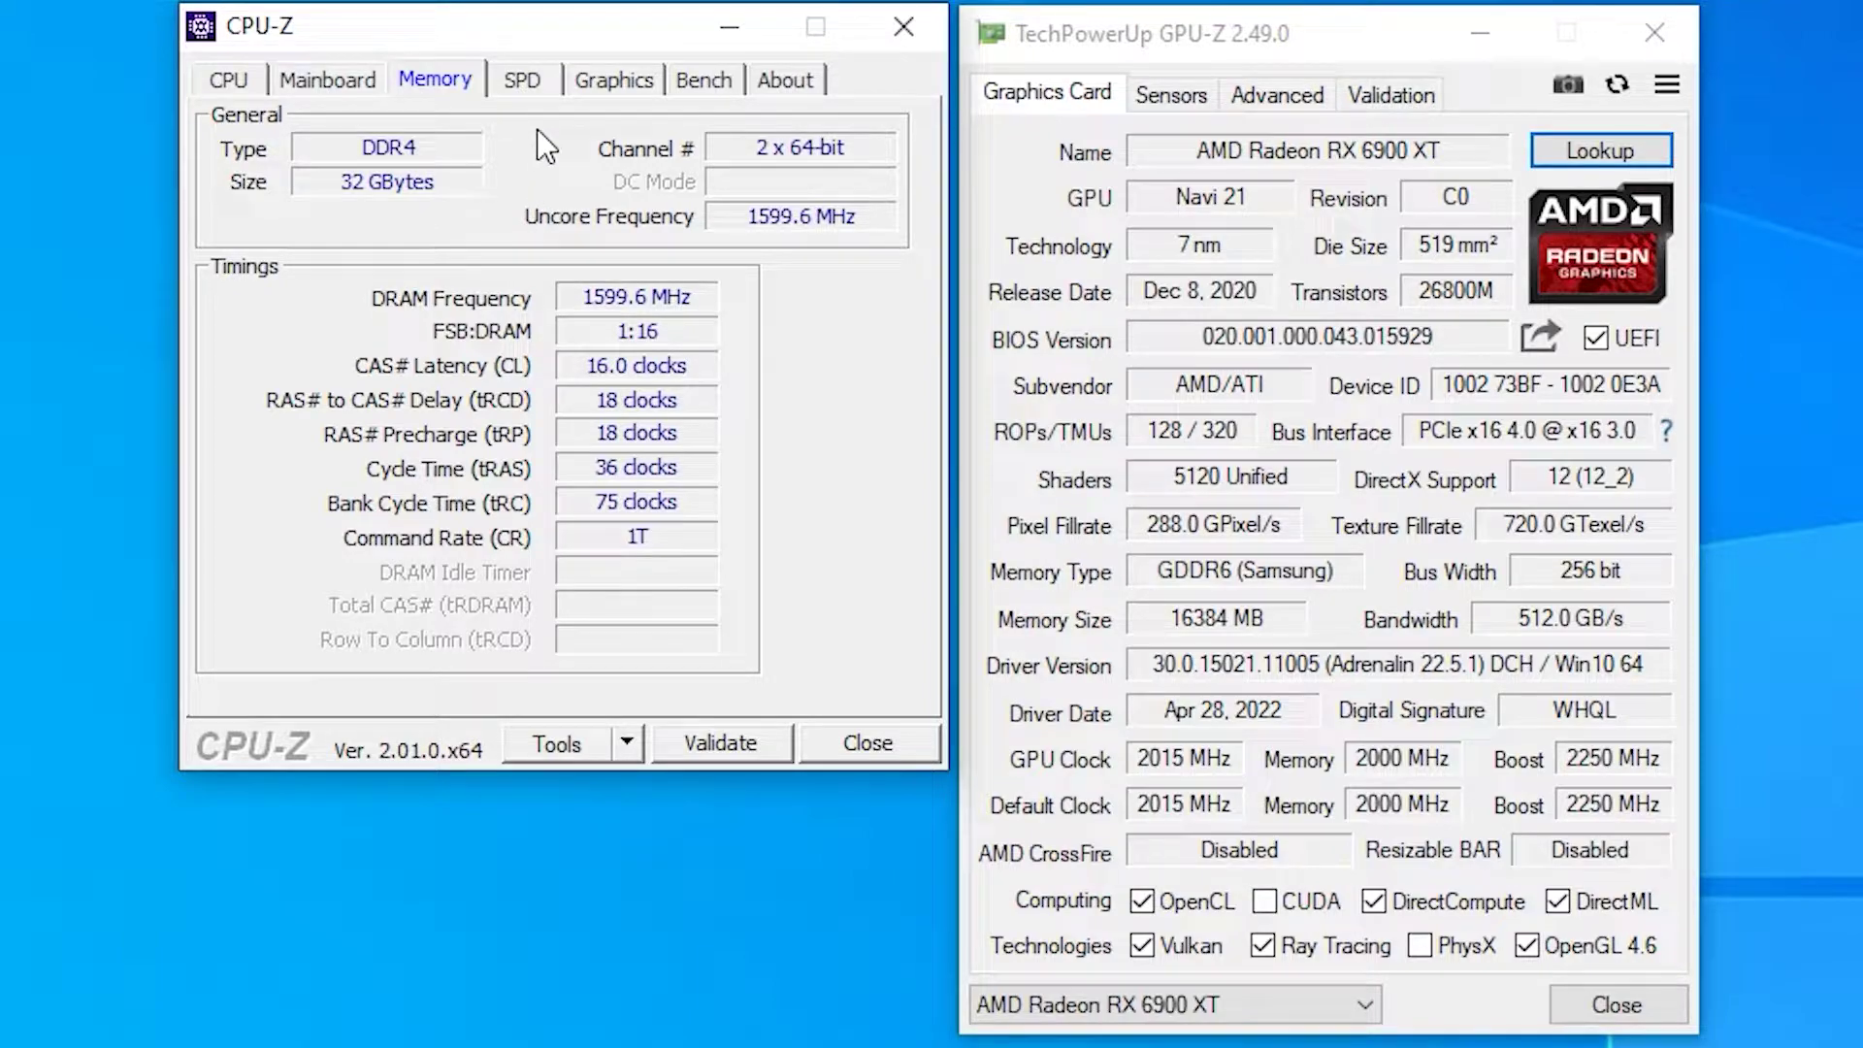
Step: Show CPU-Z's Ryzen 7 5700X CPU page beside GPU-Z's live RX 6900 XT sensor readings
left_click(614, 79)
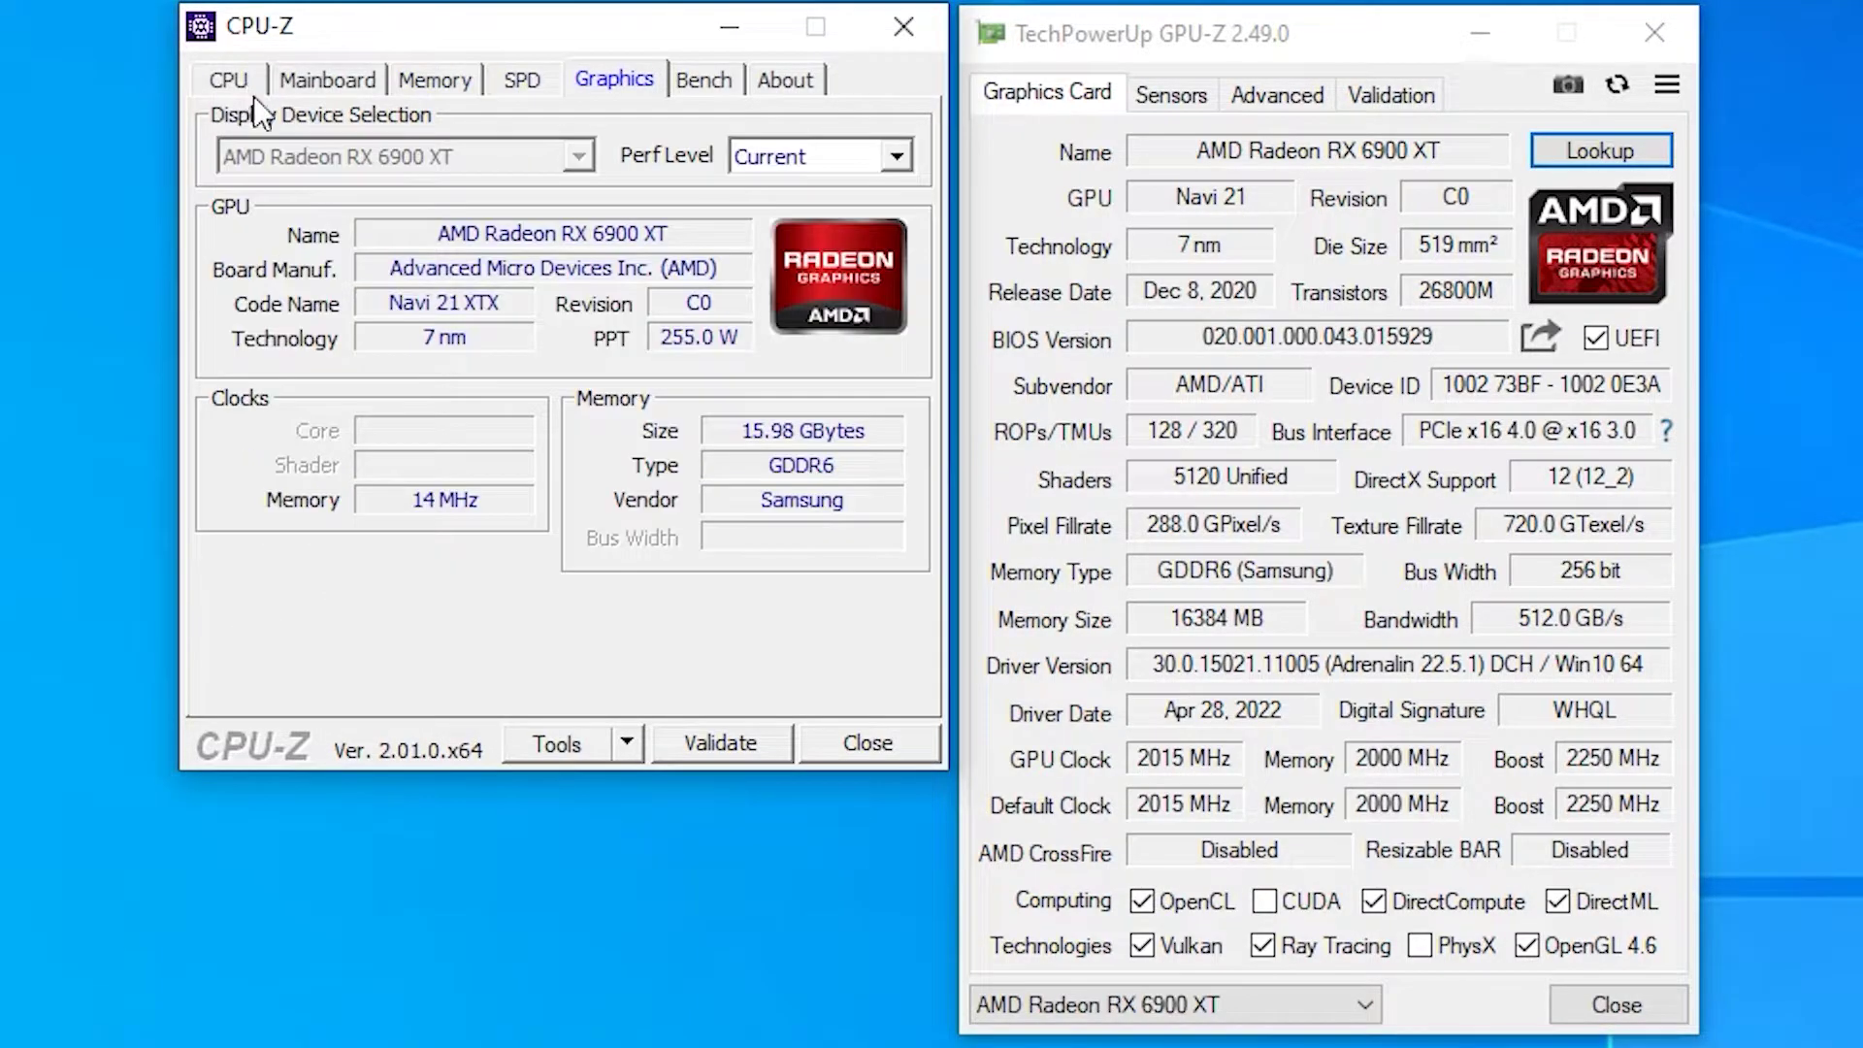
left_click(231, 81)
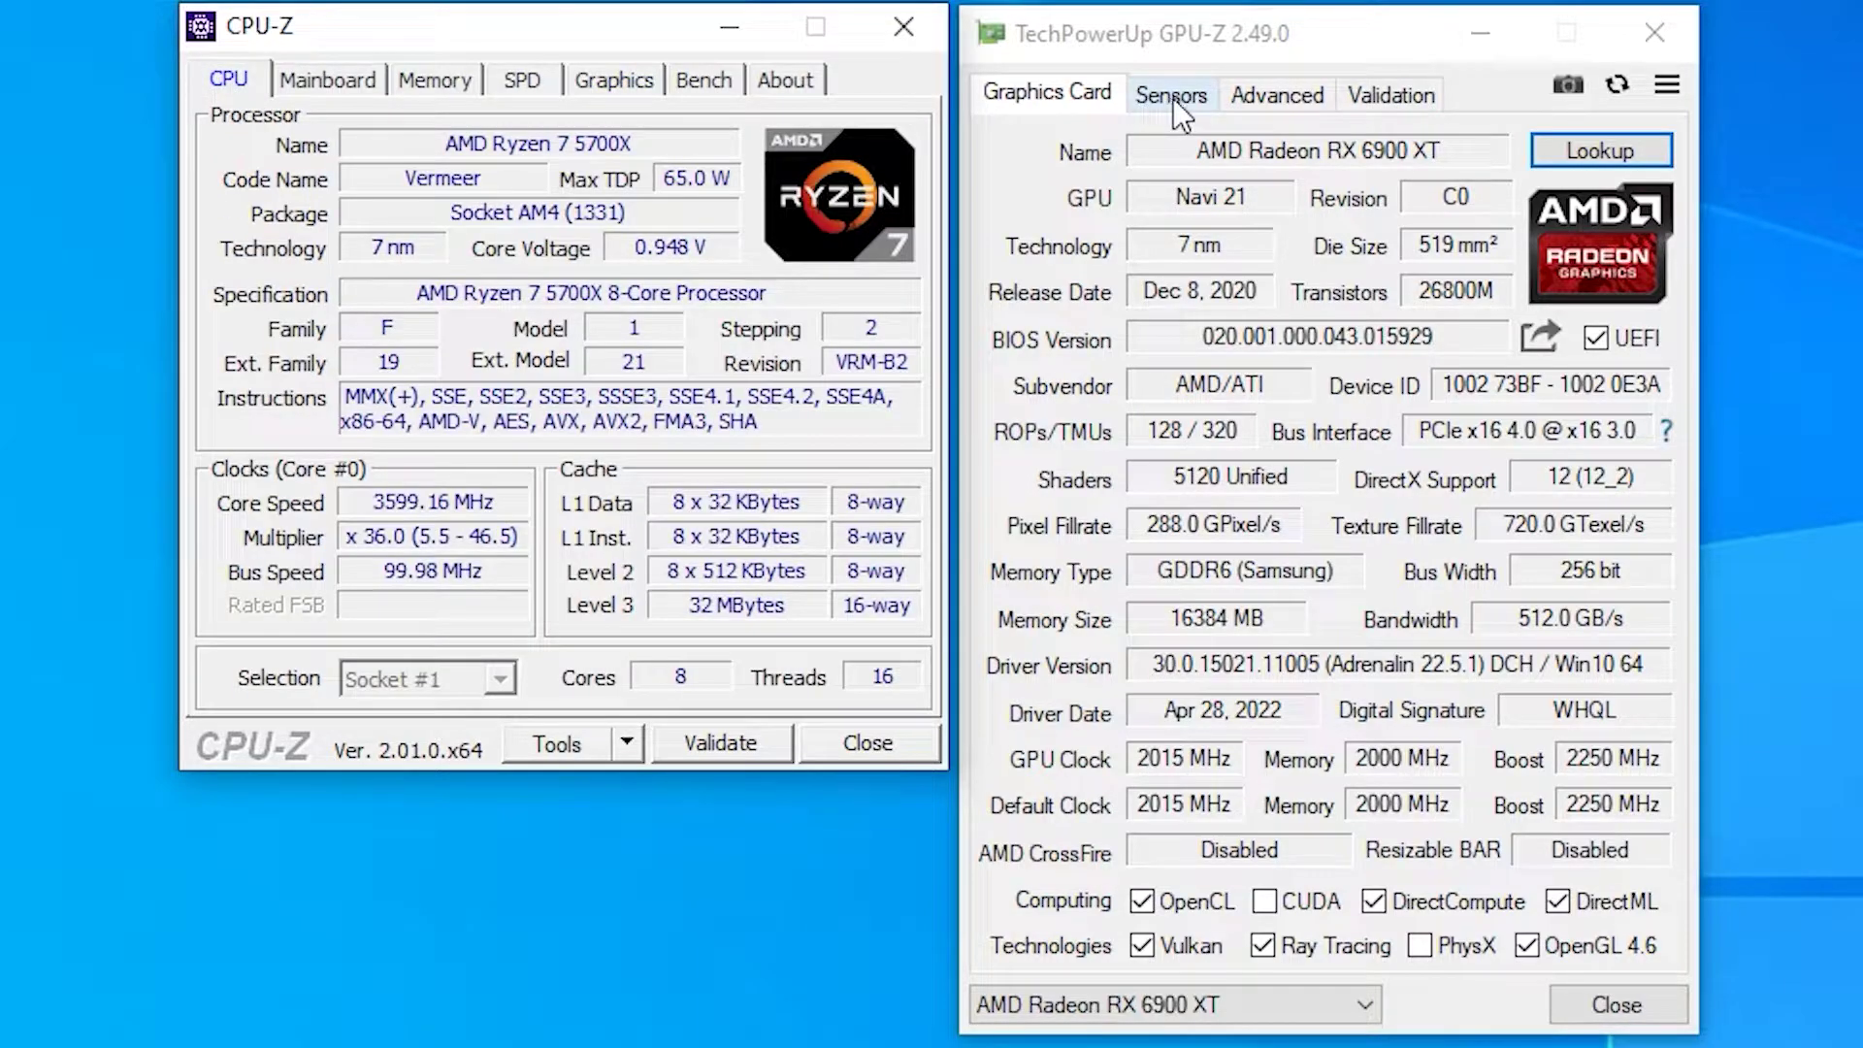
left_click(1232, 47)
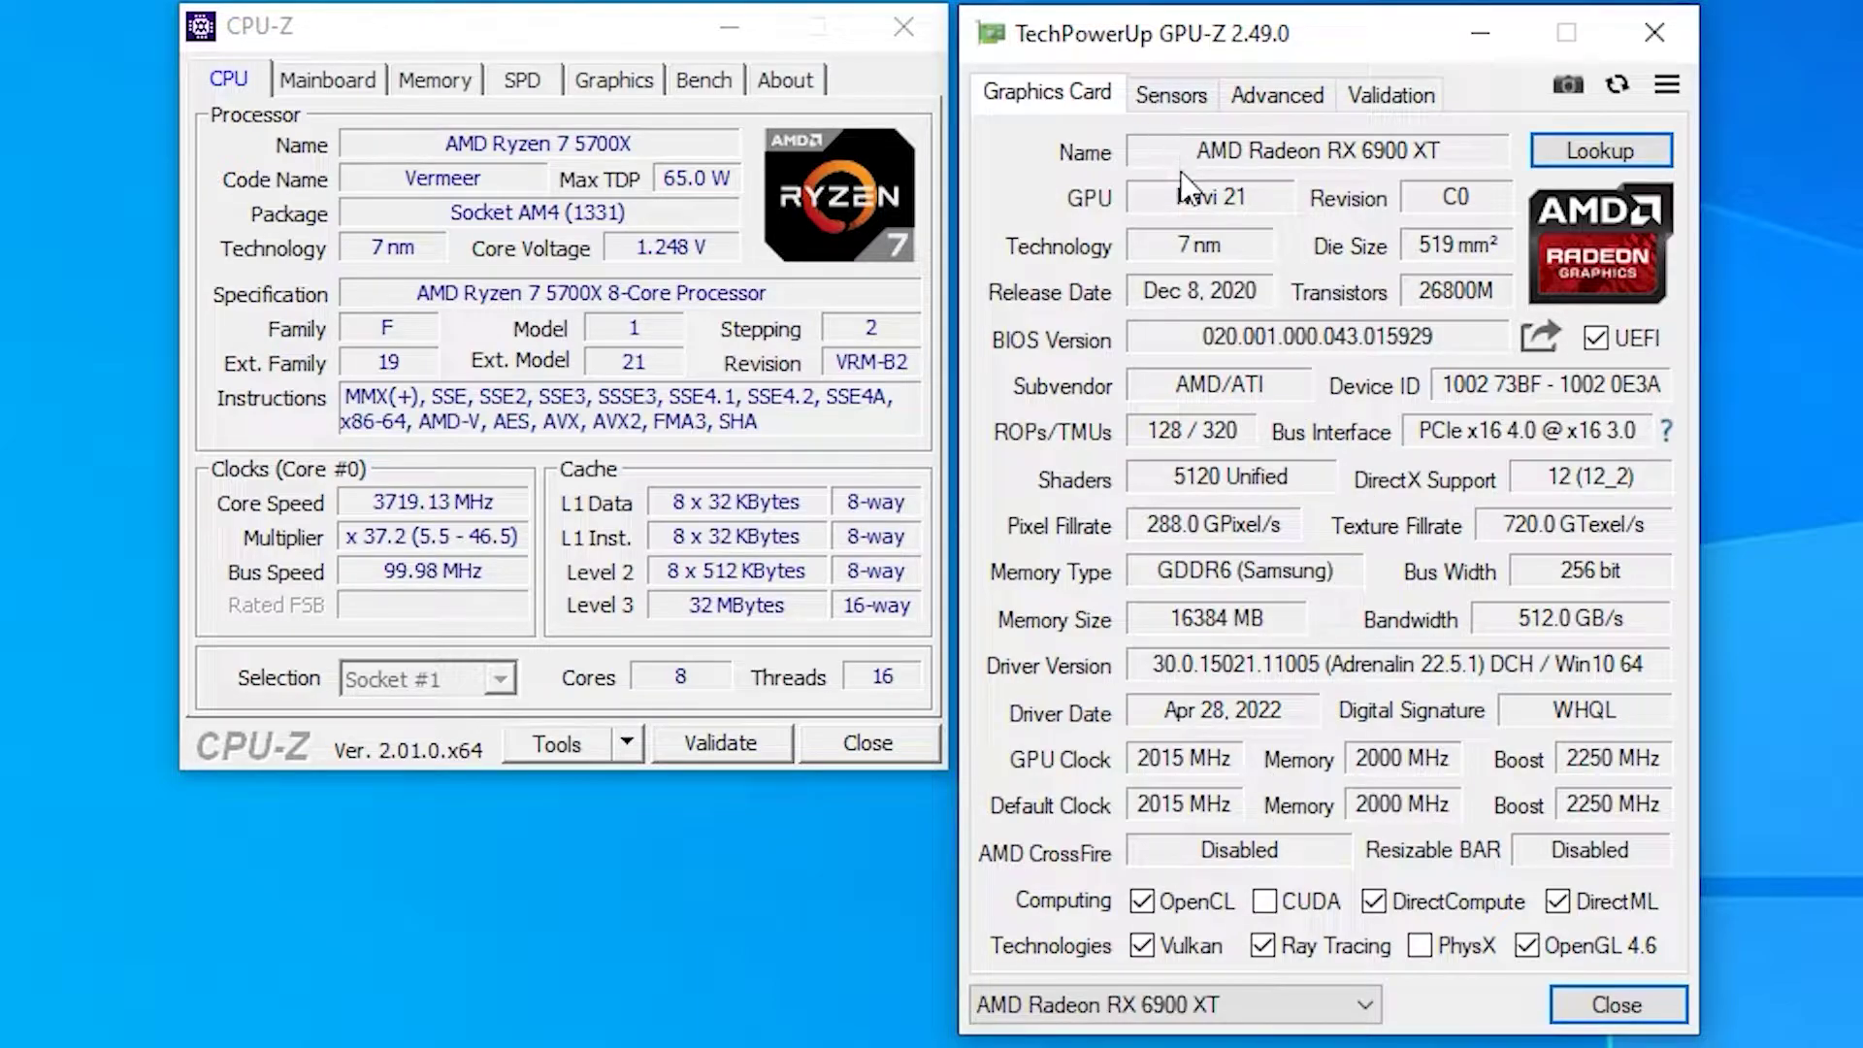
left_click(1165, 95)
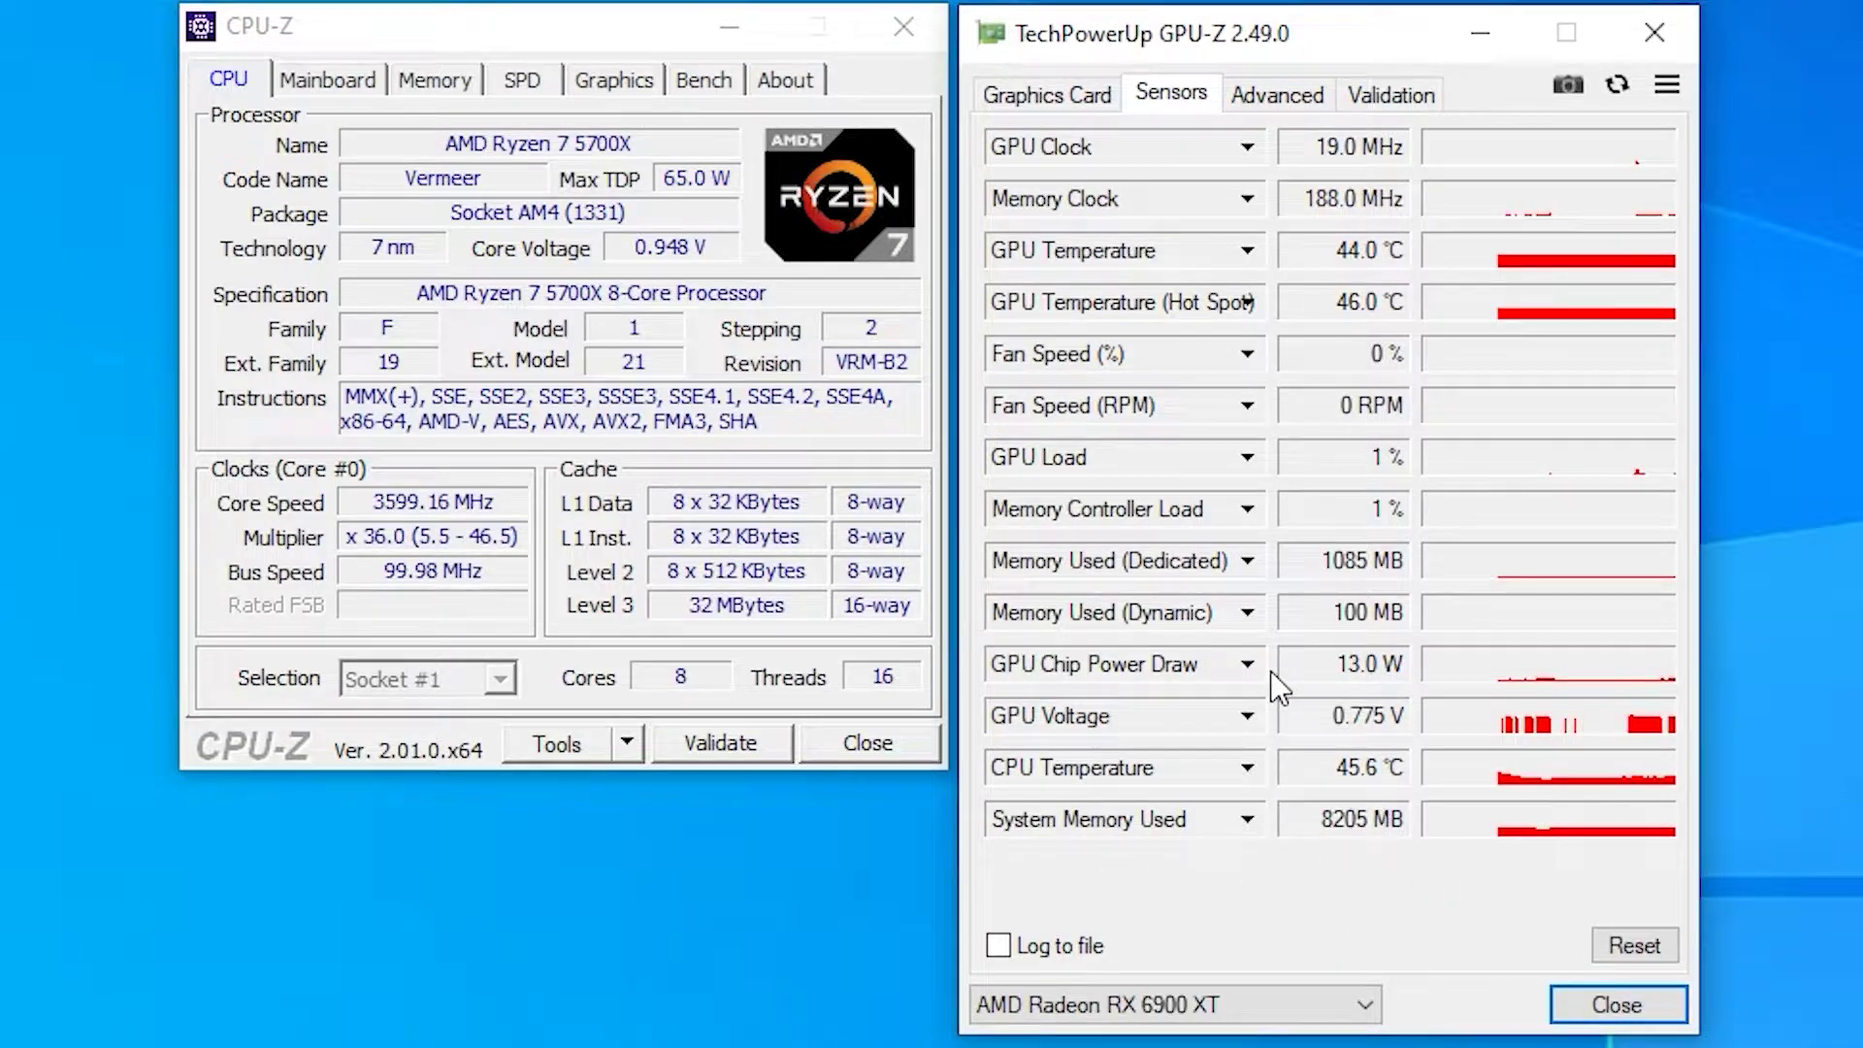
Step: Return GPU-Z to its Graphics Card specifications page
left_click(1060, 92)
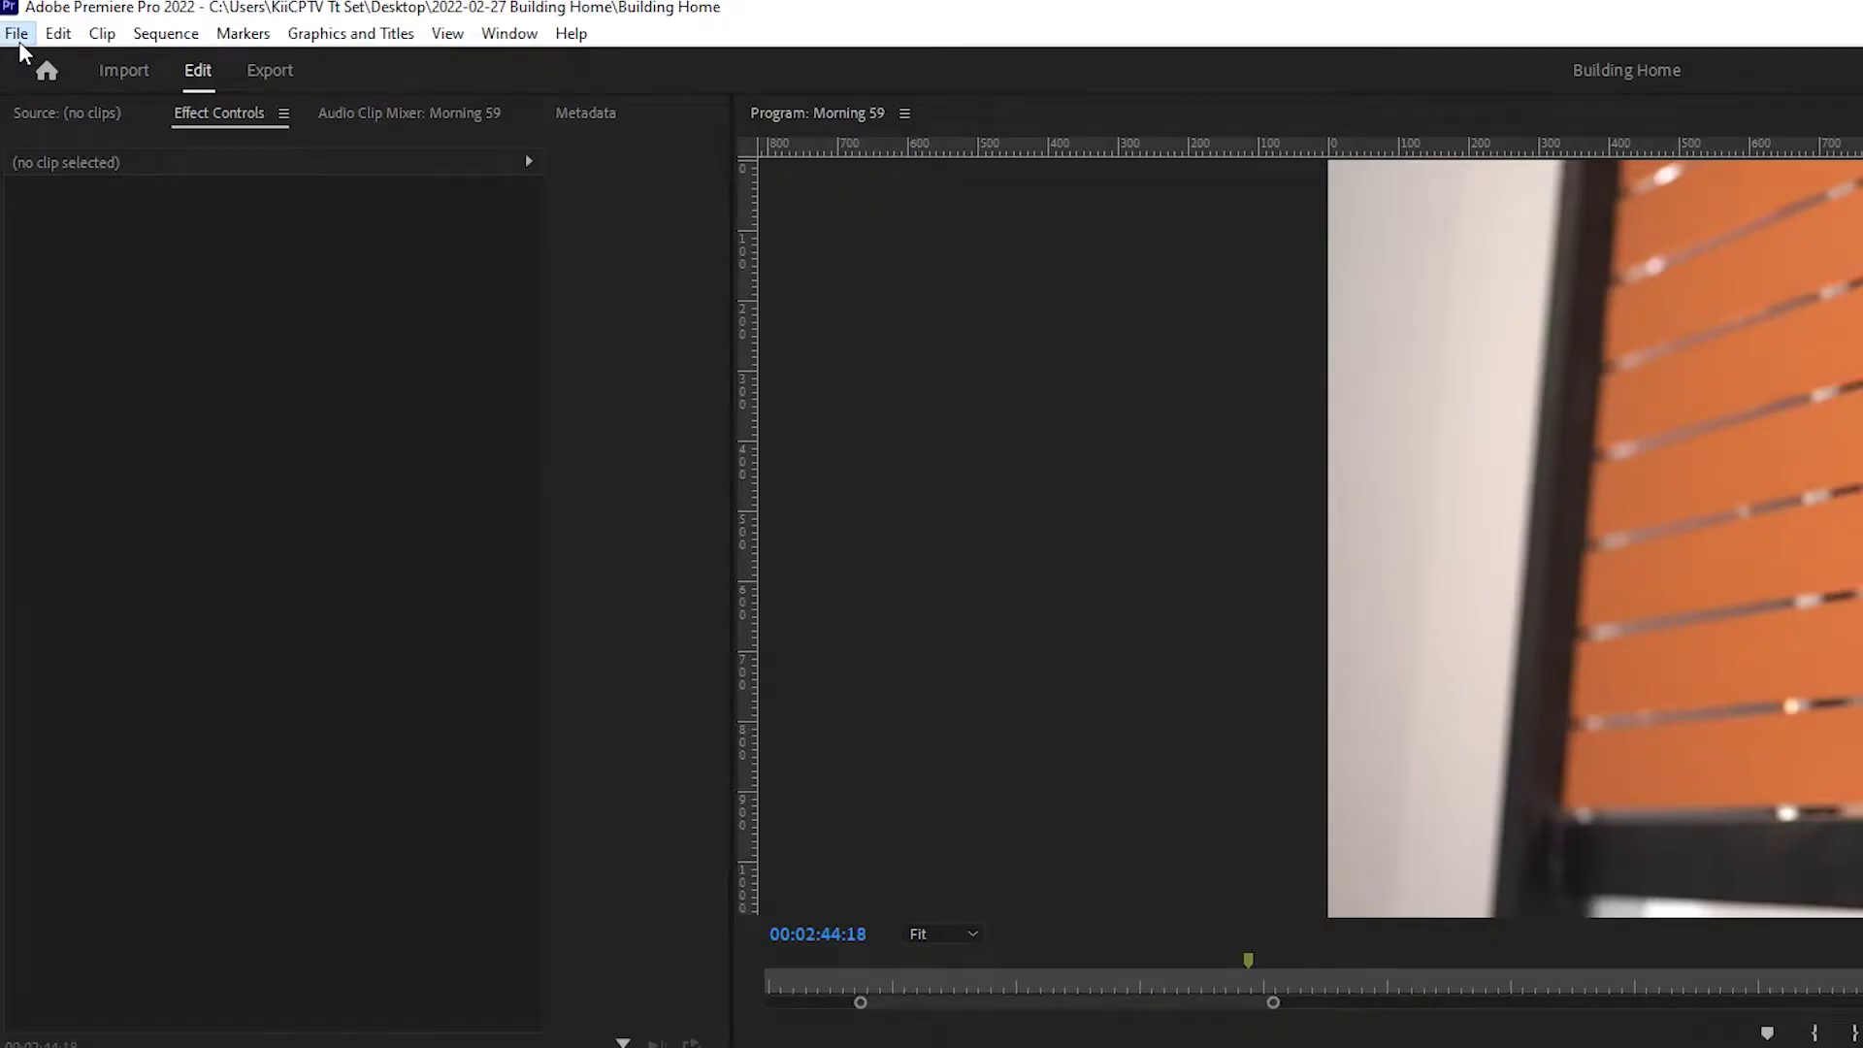
Step: In Project Settings > General, choose the Mercury Playback Engine Software Only renderer and confirm
left_click(11, 37)
mouse_move(135, 912)
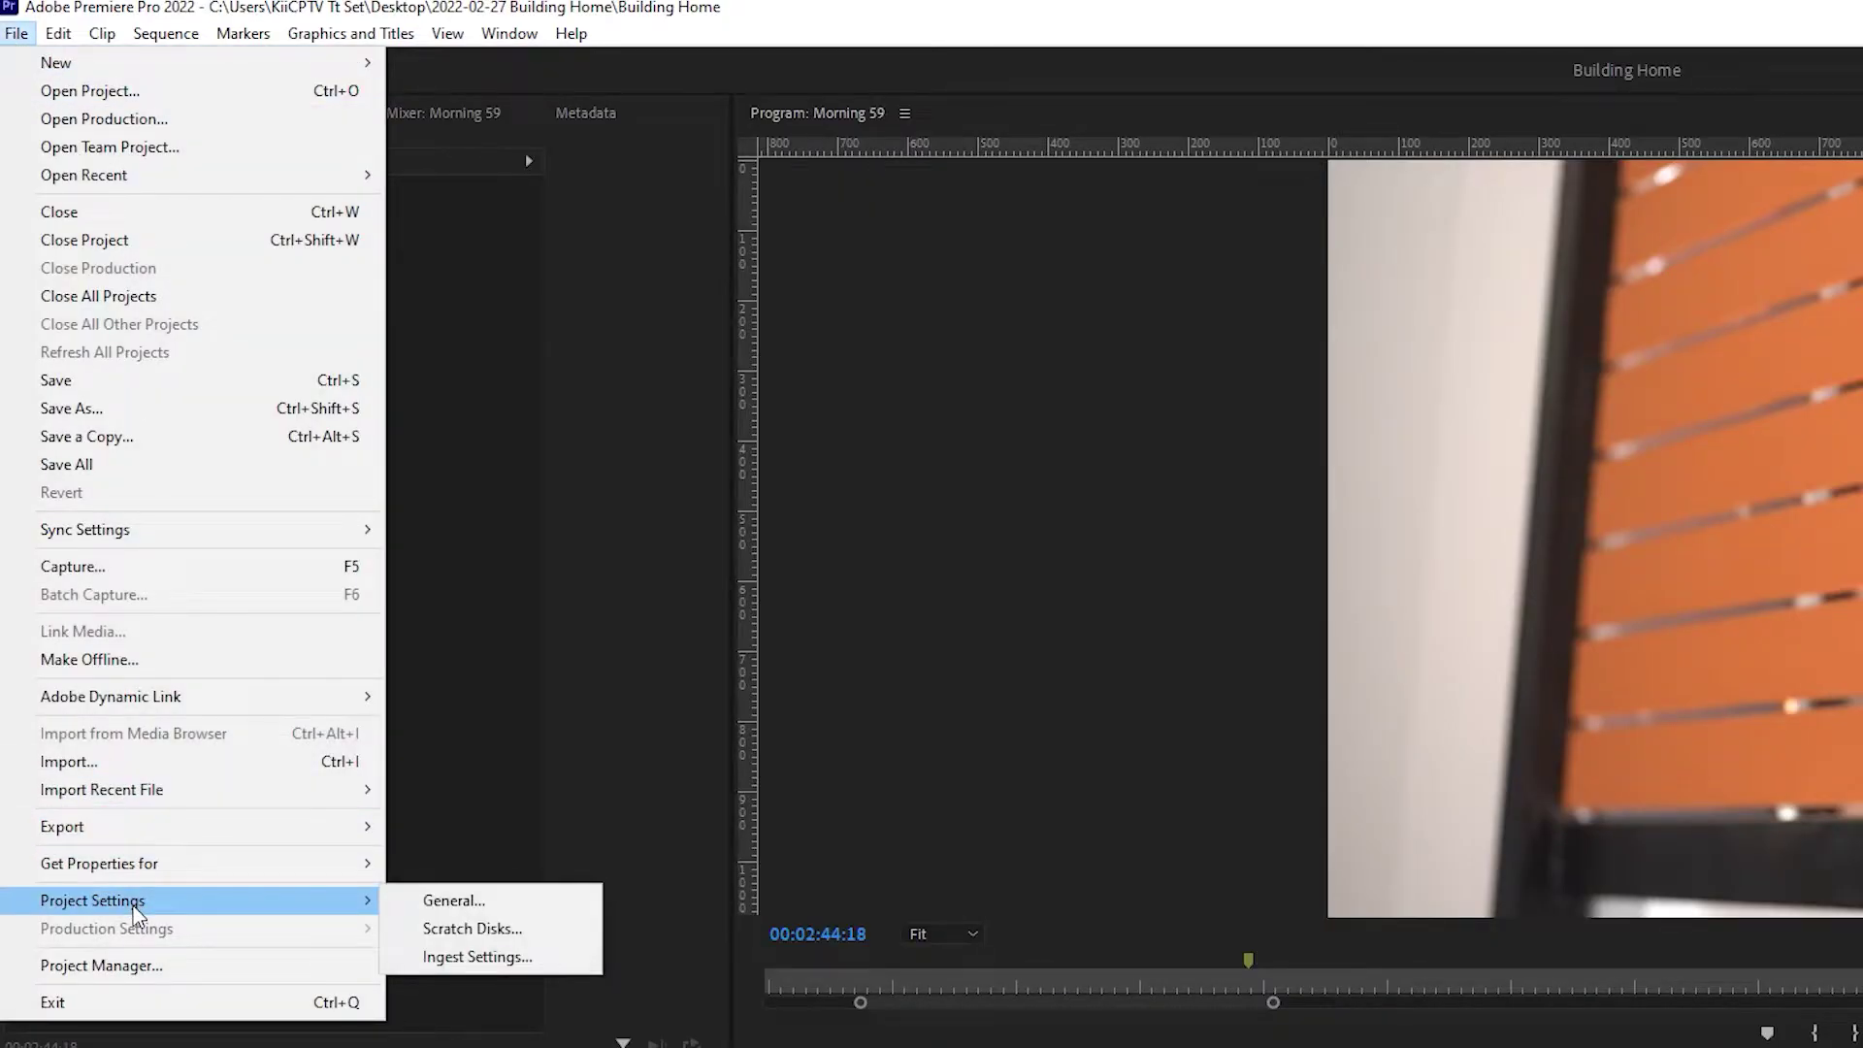
left_click(443, 902)
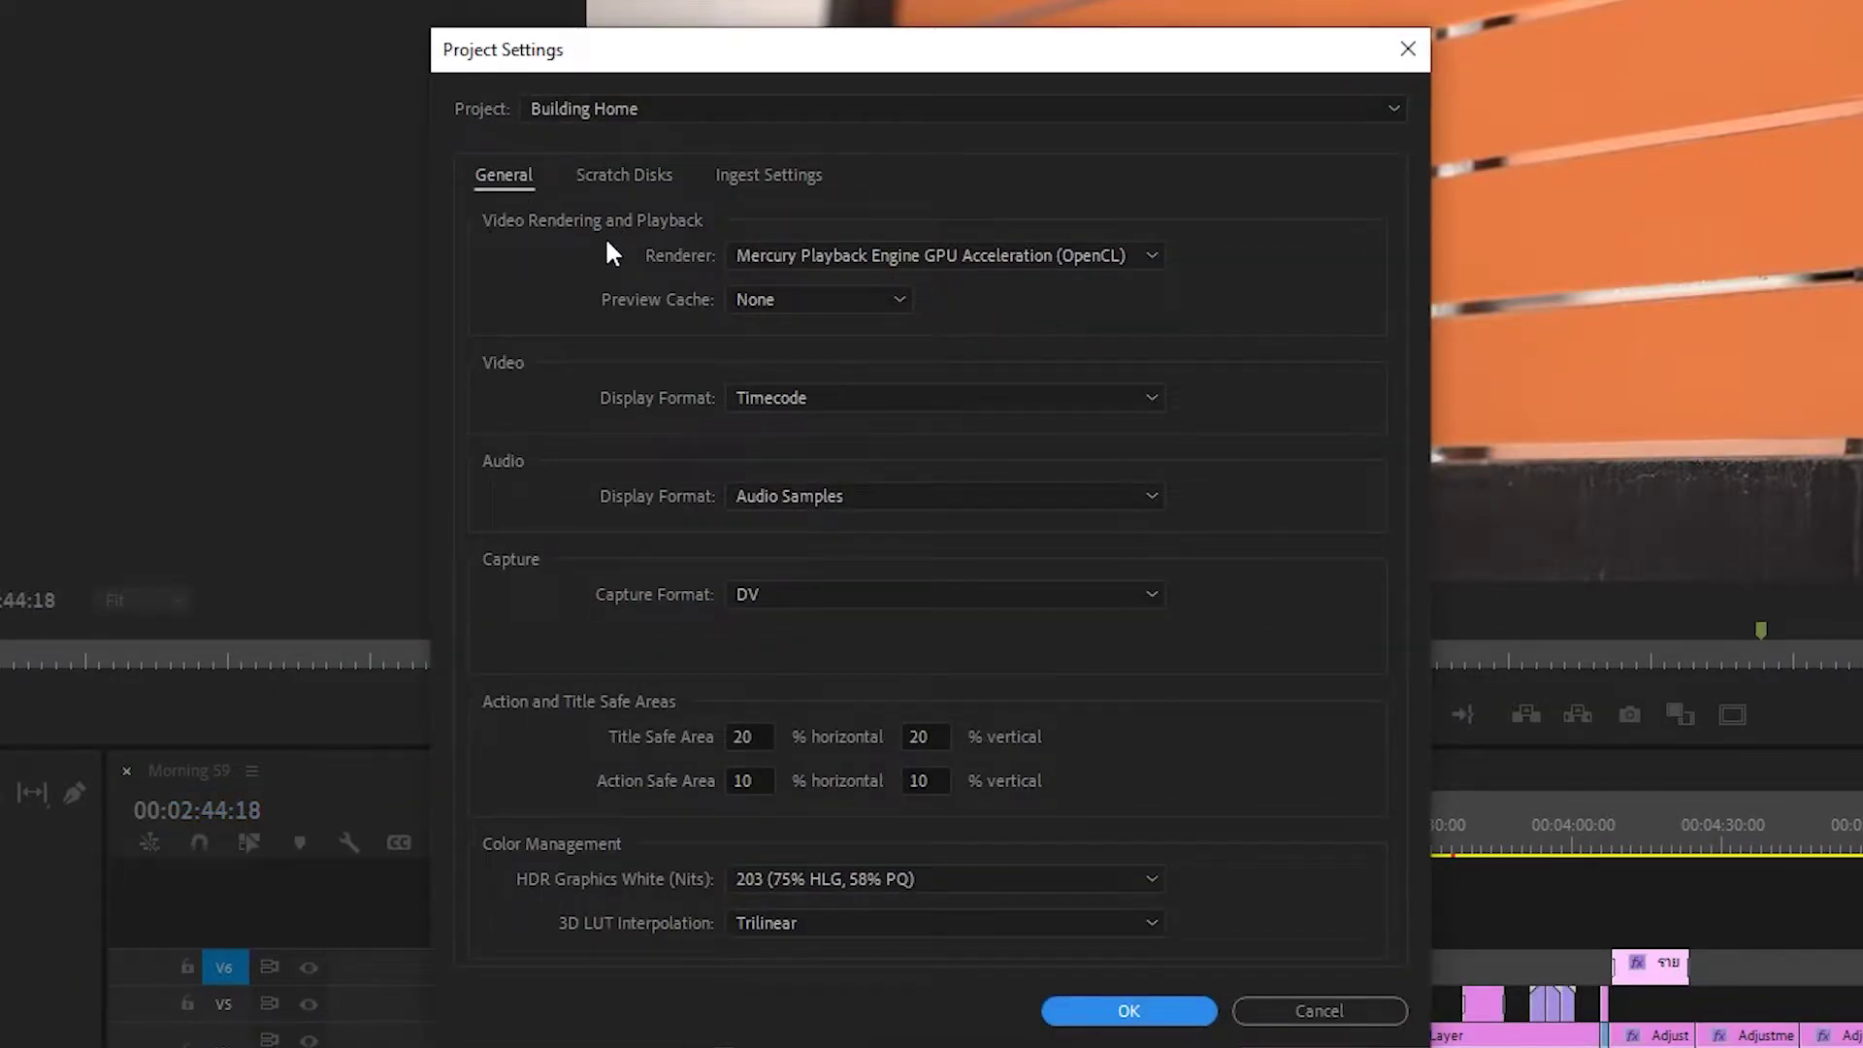
left_click(1116, 258)
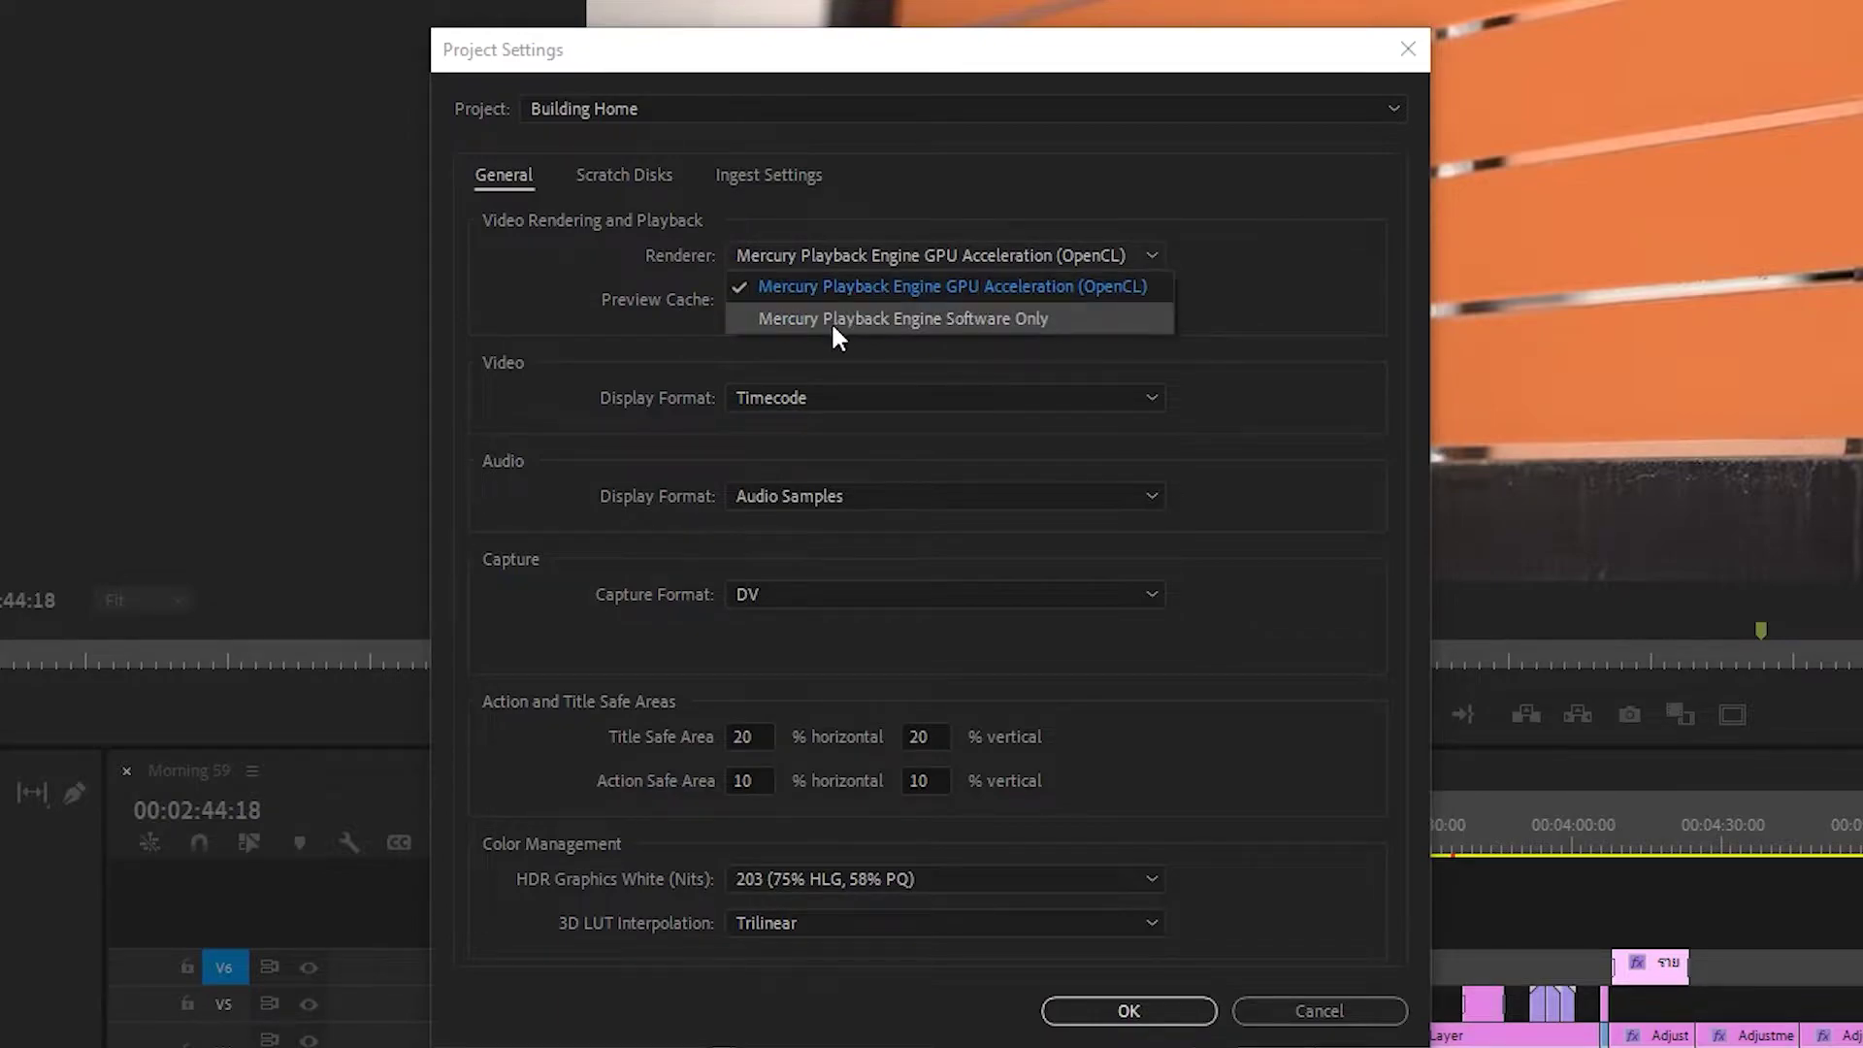
left_click(968, 318)
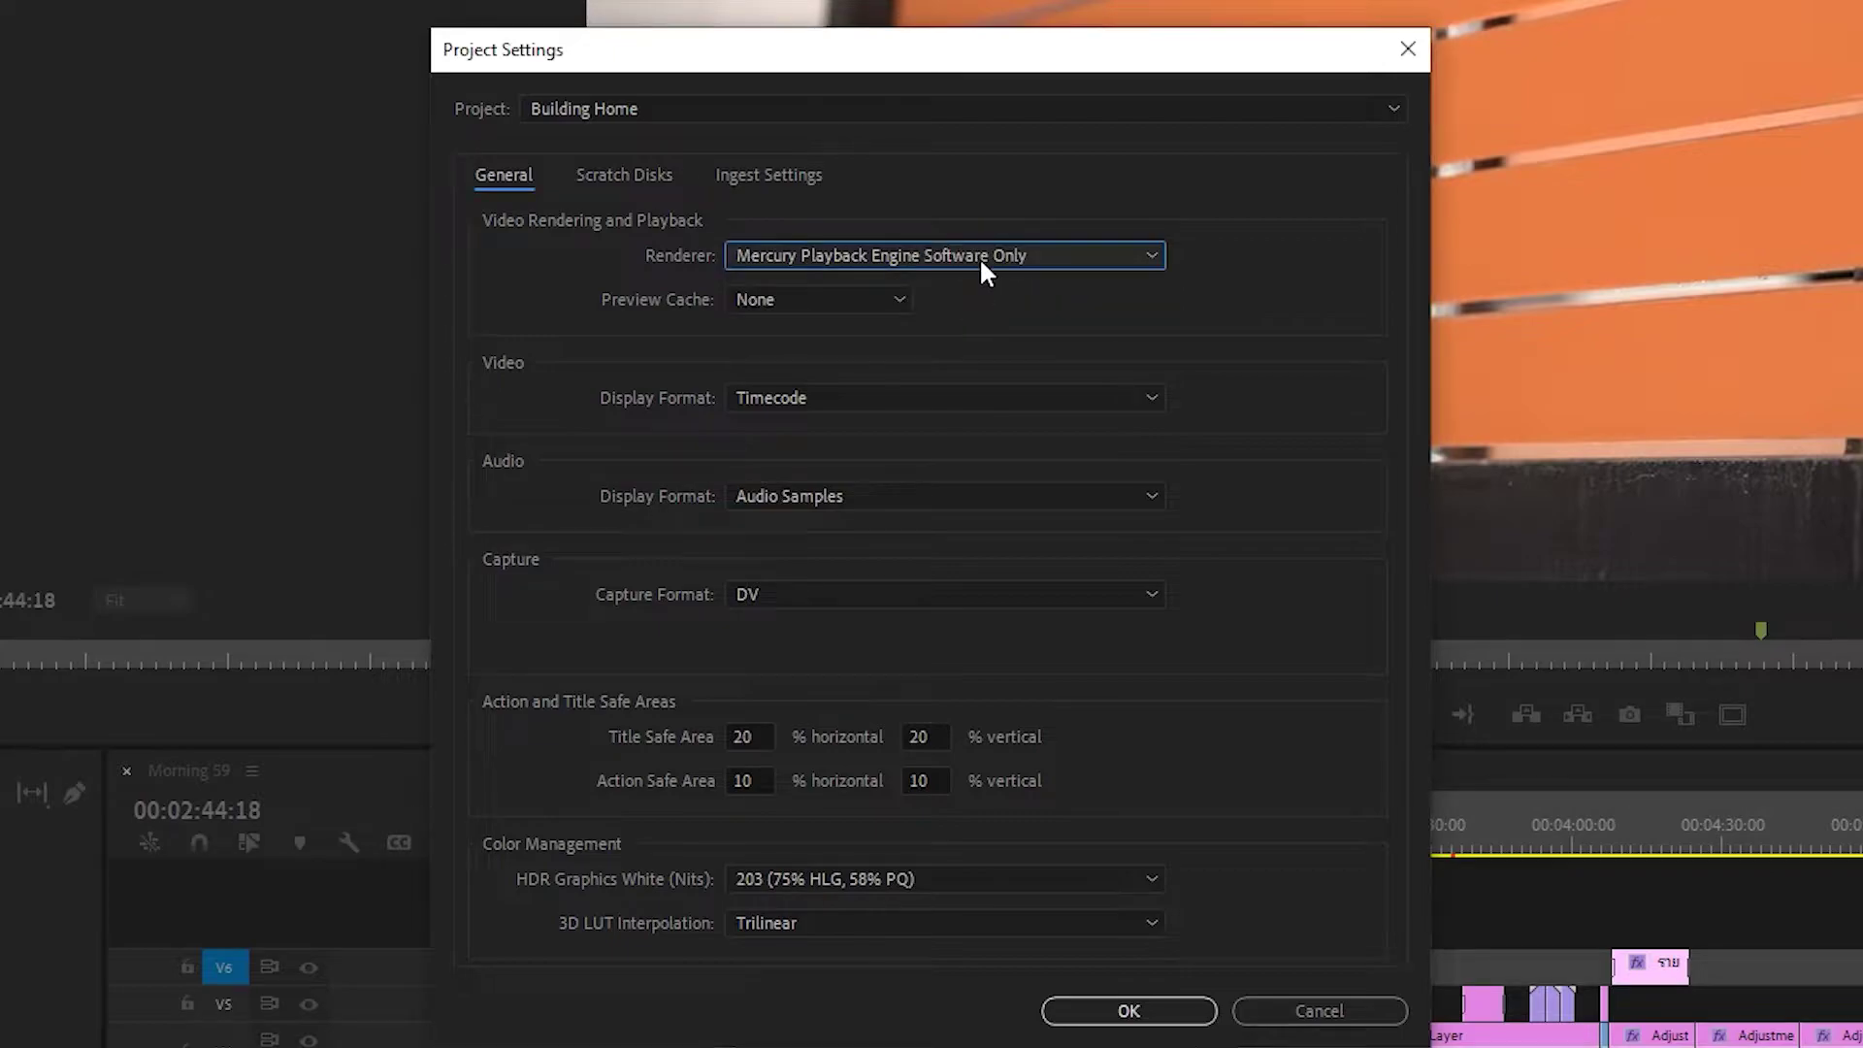
left_click(980, 256)
left_click(983, 287)
left_click(993, 259)
left_click(995, 318)
left_click(1172, 1010)
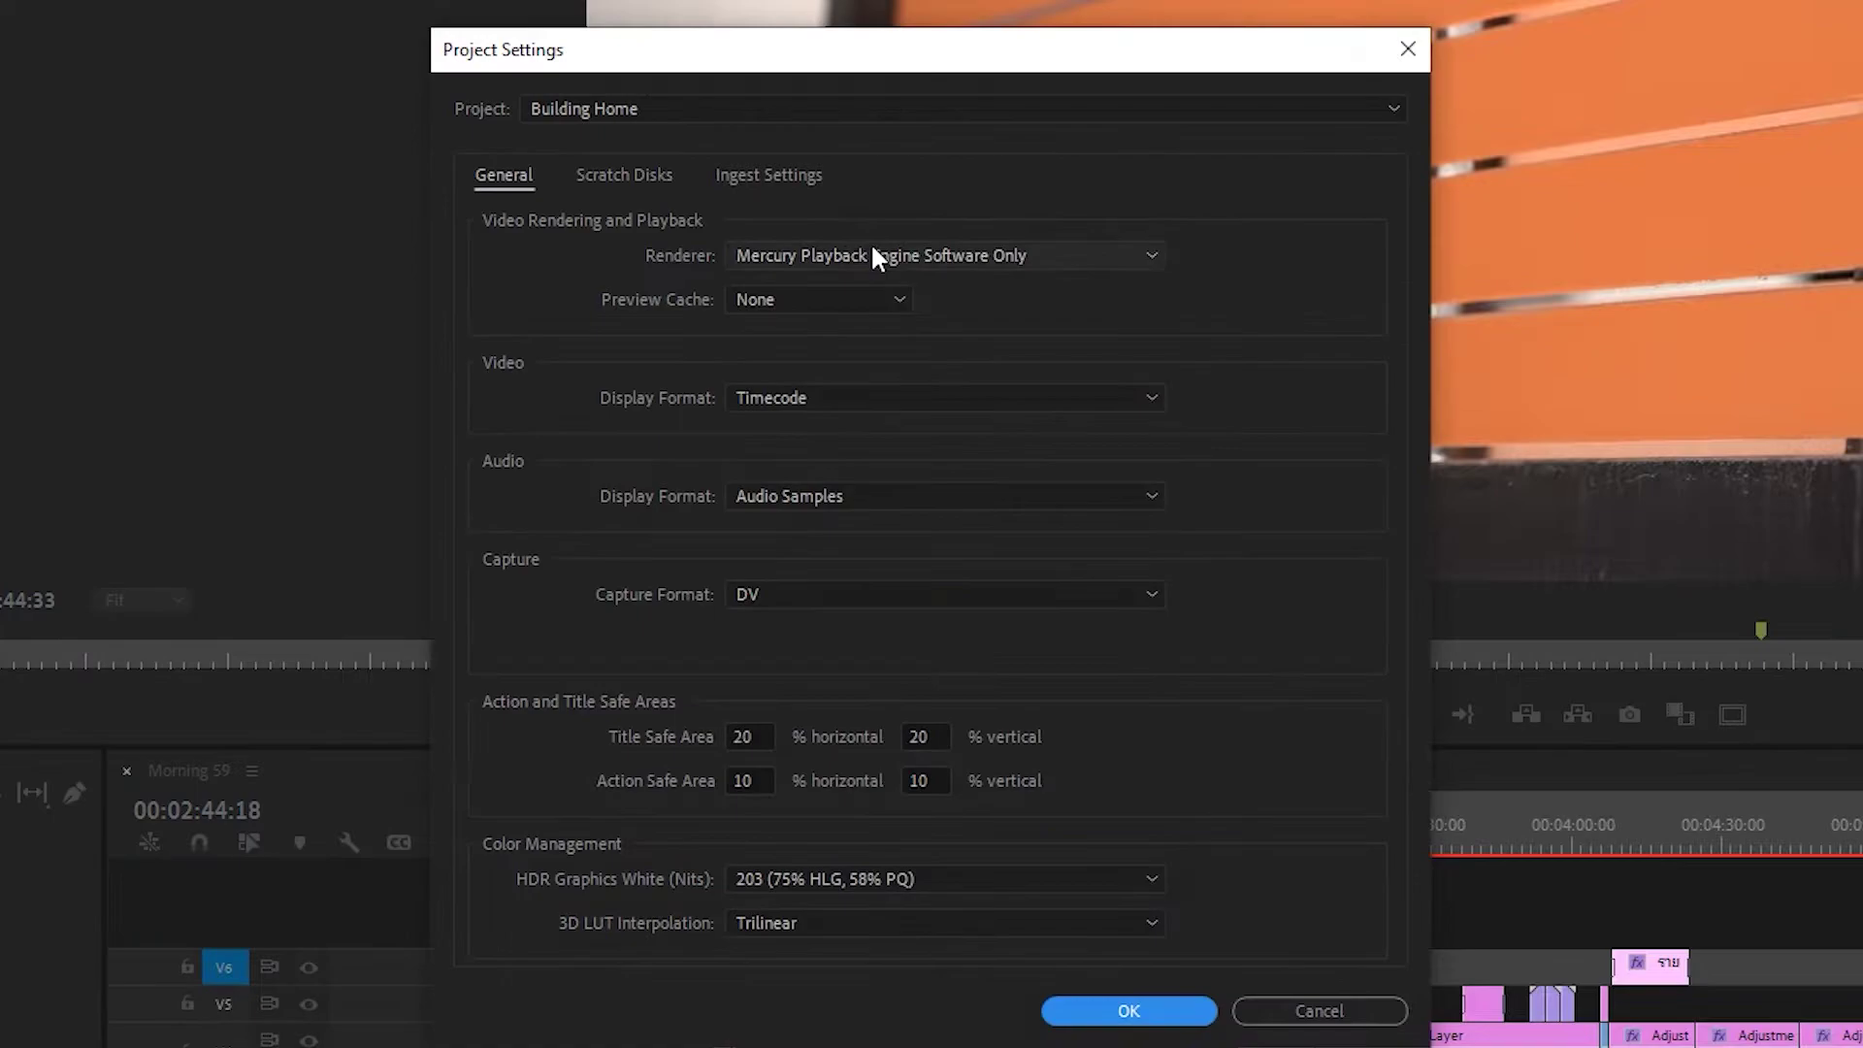
Step: Set the renderer to Mercury Playback Engine GPU Acceleration (OpenCL) and move the playhead to 00:02:31:22
left_click(875, 257)
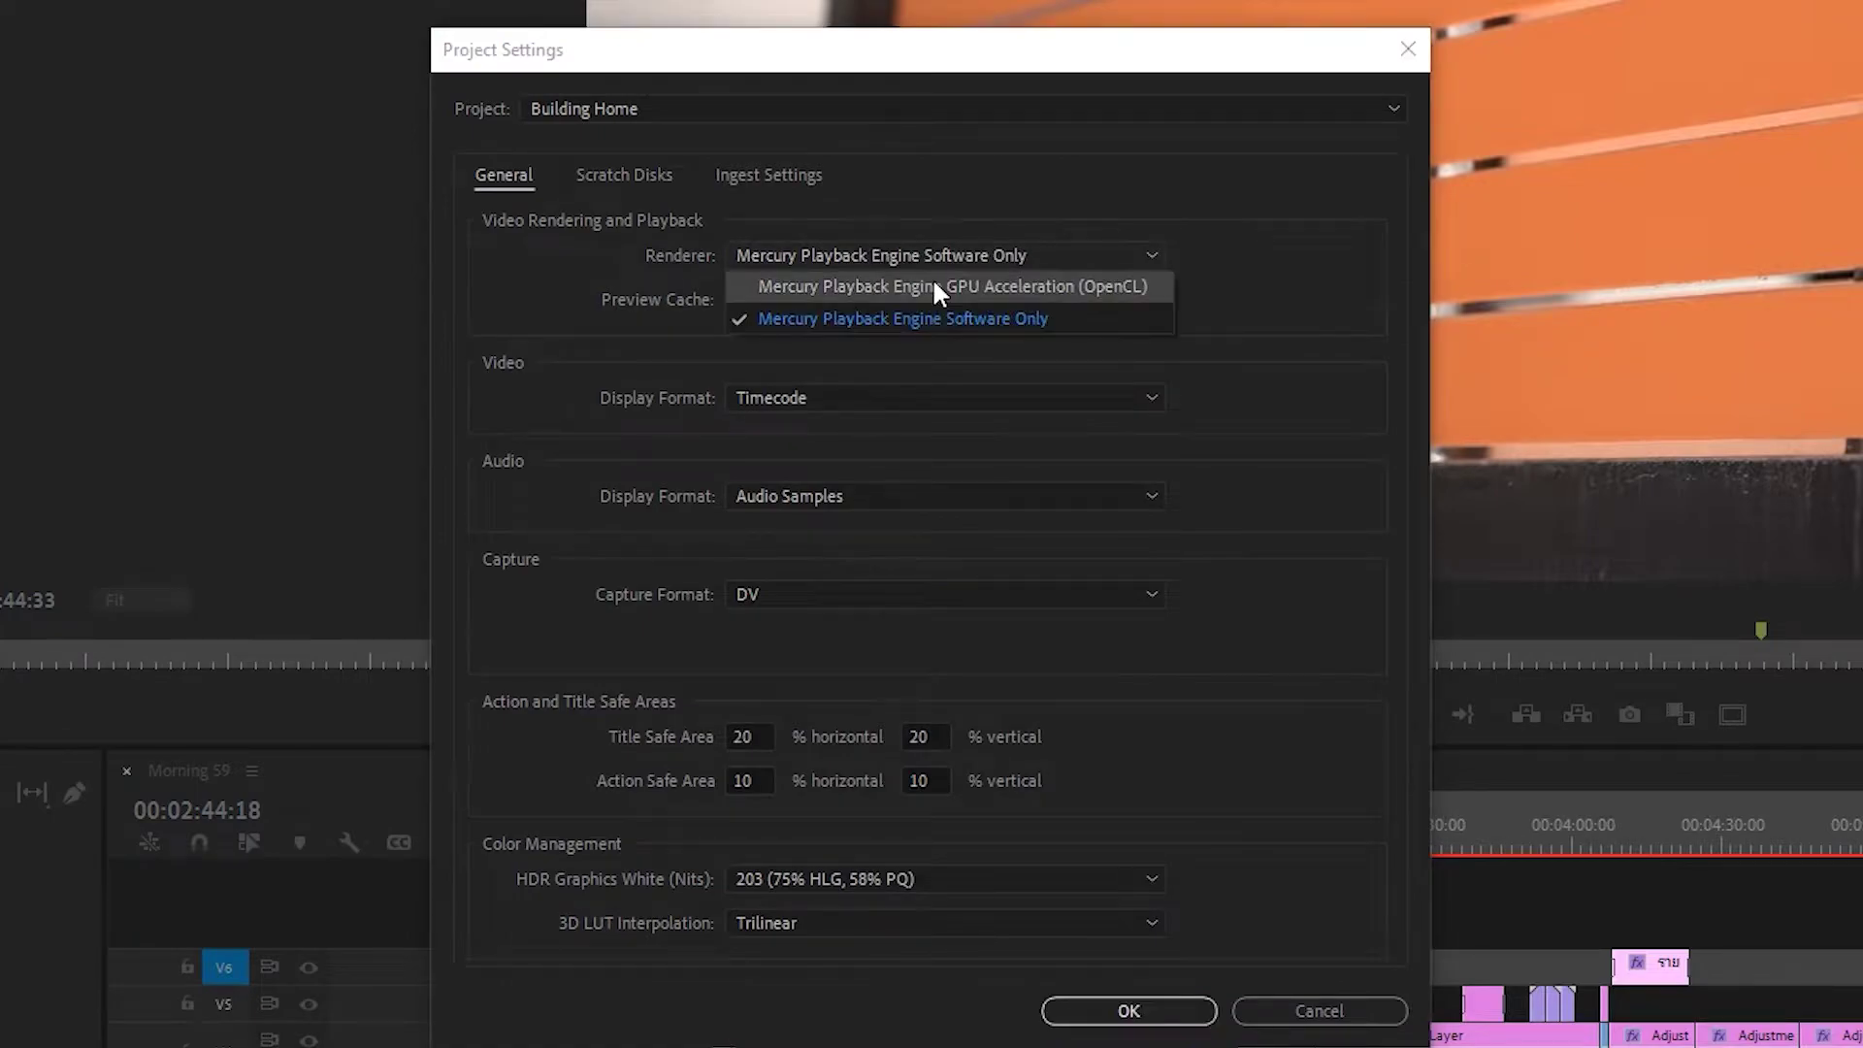
left_click(933, 282)
left_click(1107, 1014)
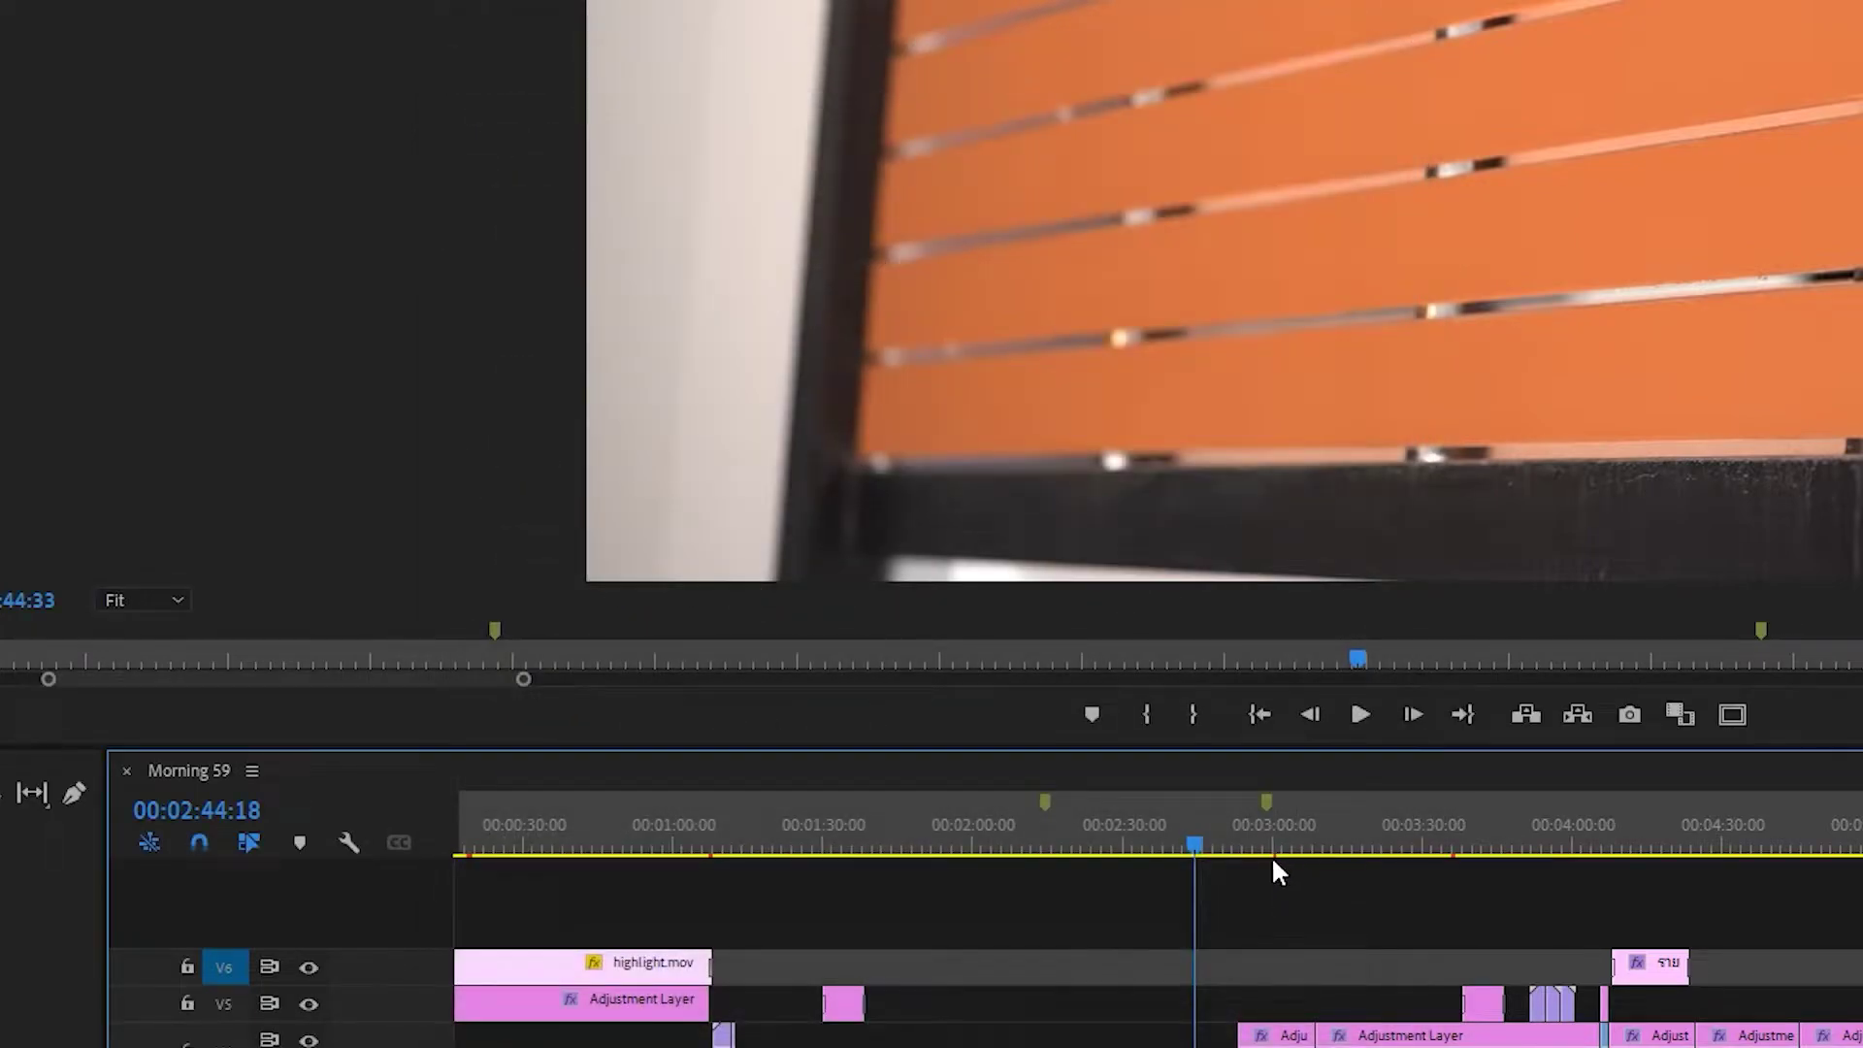
left_click_drag(1043, 669, 1048, 679)
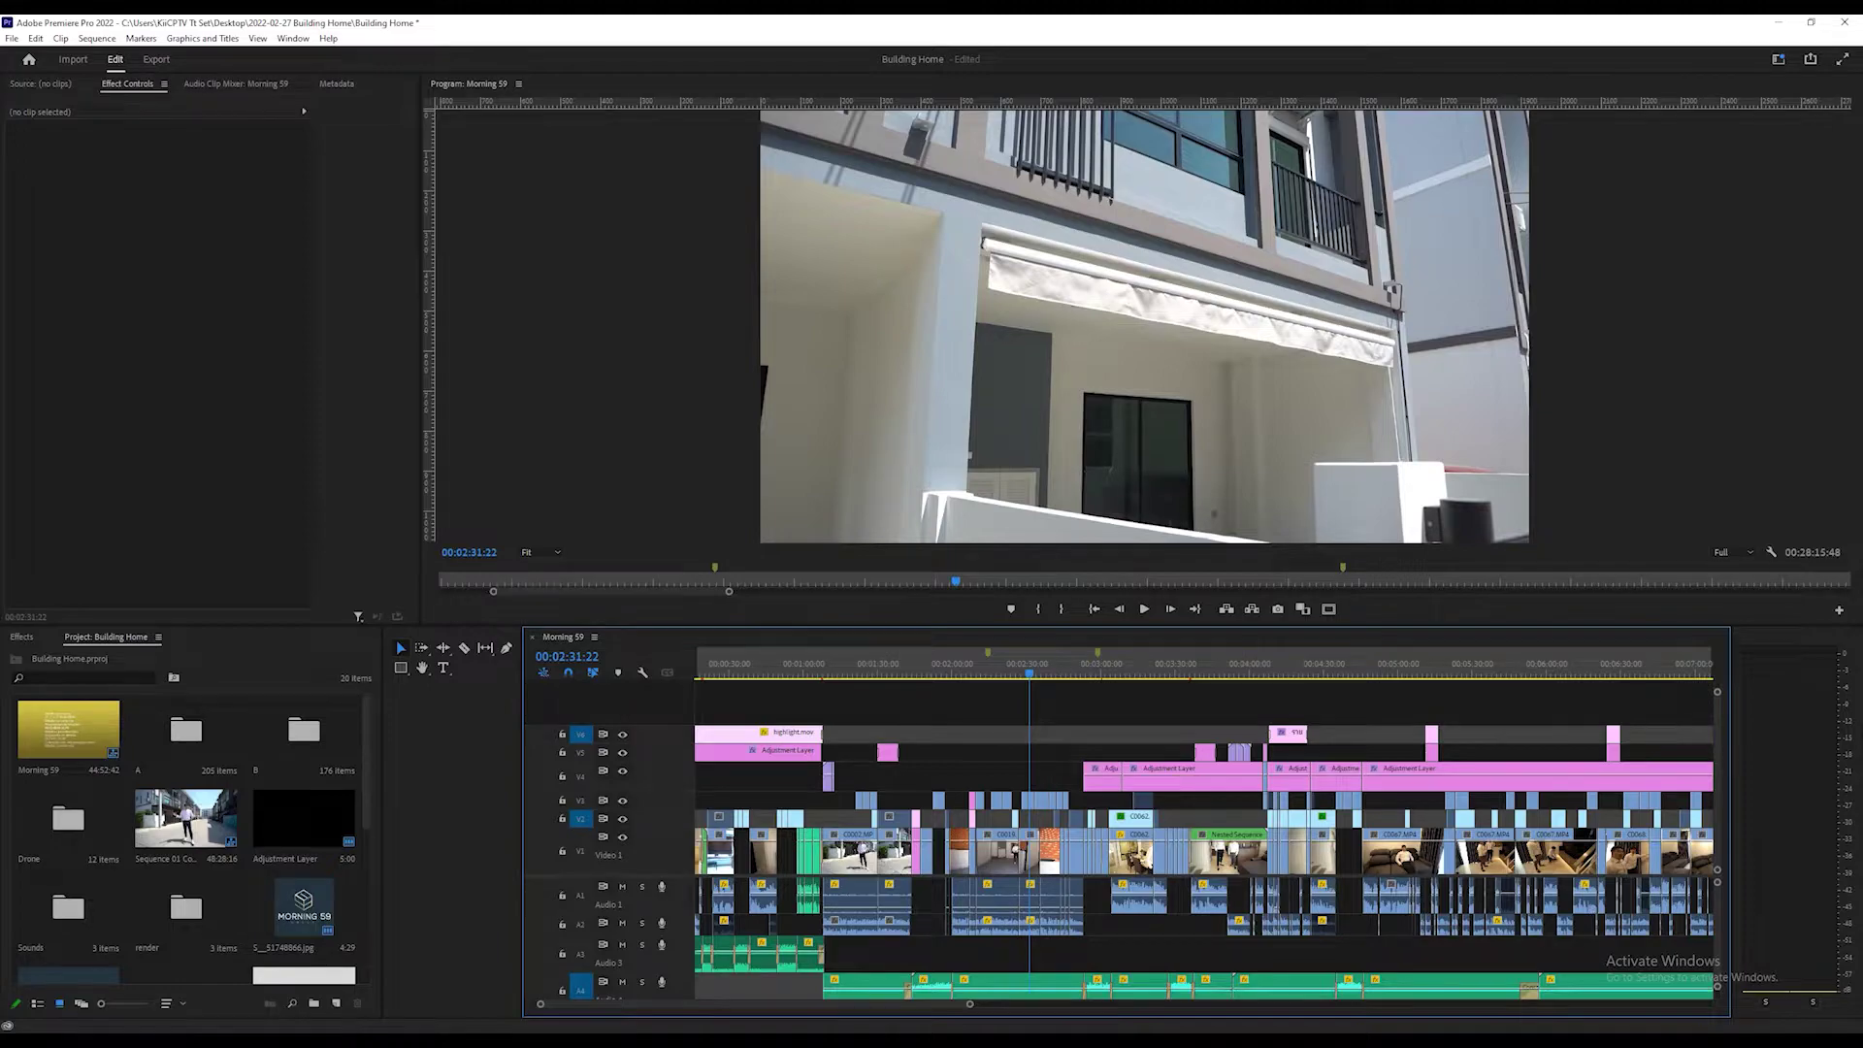
Step: Launch AMD Radeon Software's performance monitor from the system tray
left_click(1749, 961)
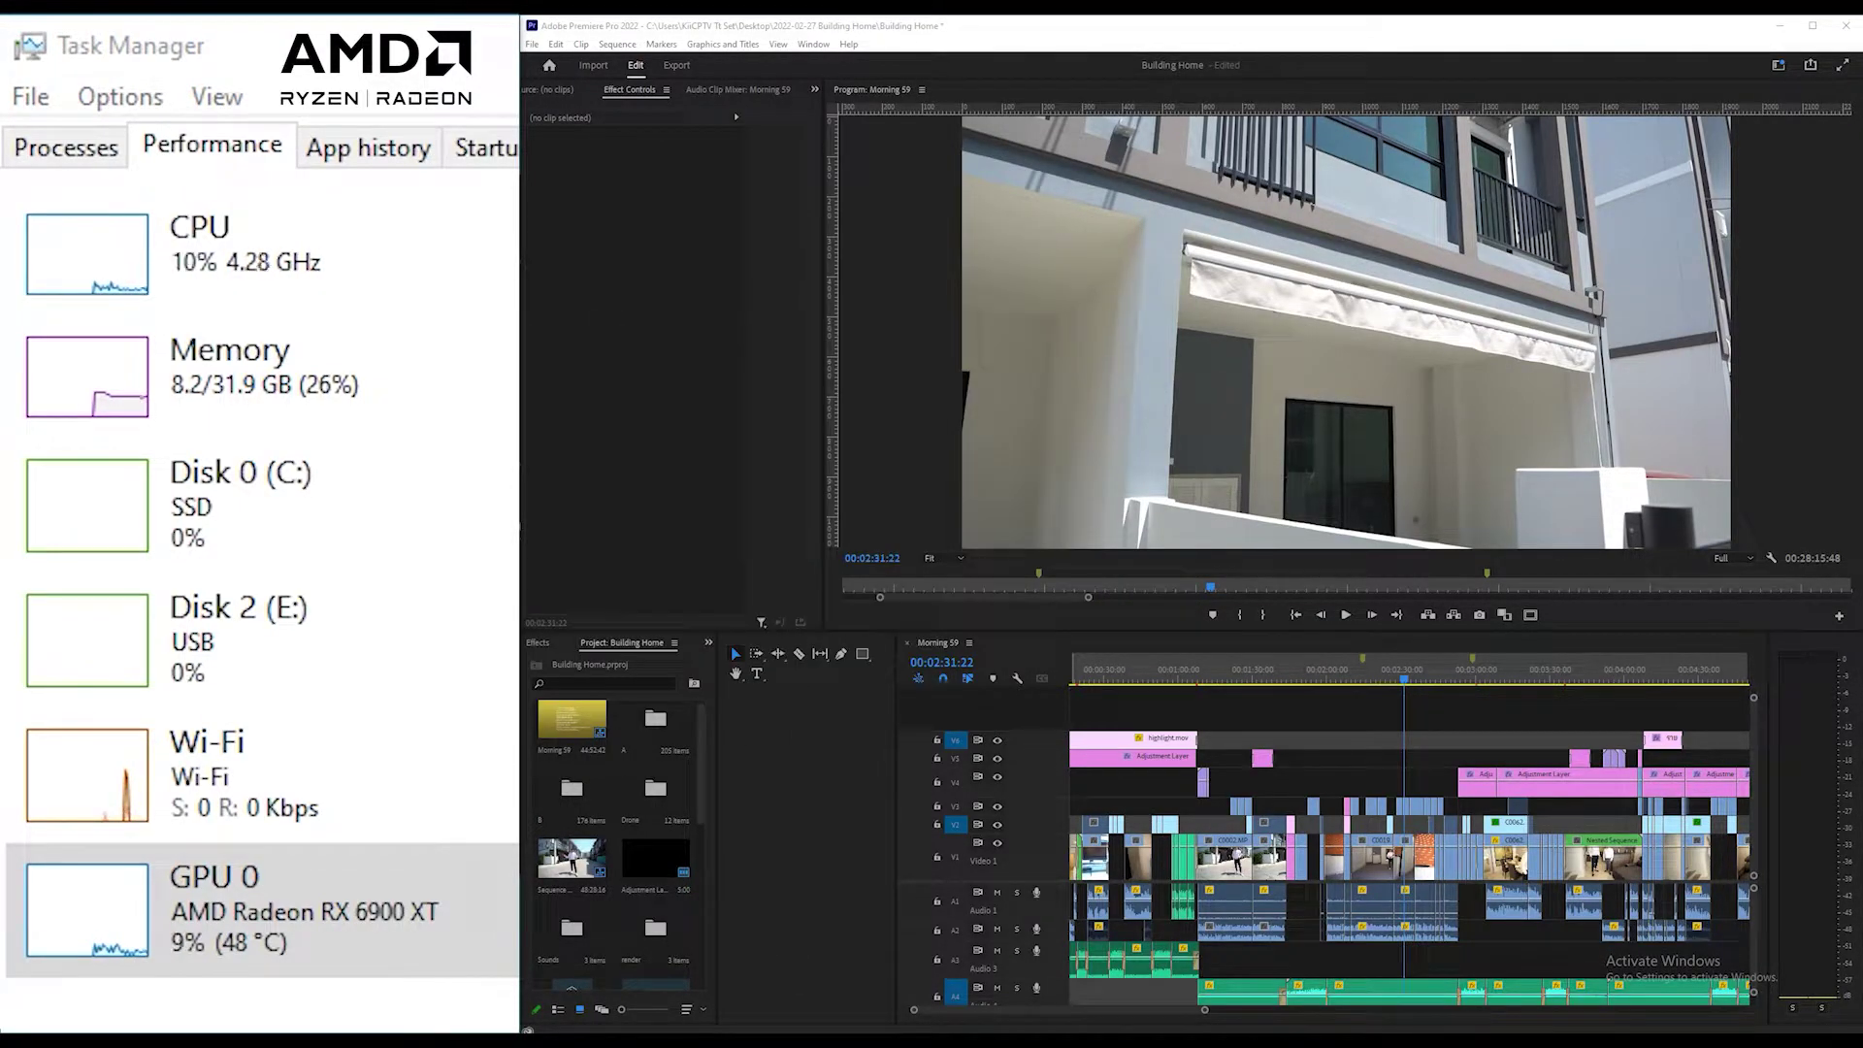
Step: At about 03:02, raise the adjustment layer's Lumetri Color Temperature to 126.0, then deselect the clip
left_click_drag(1455, 679, 1519, 683)
left_click(1553, 774)
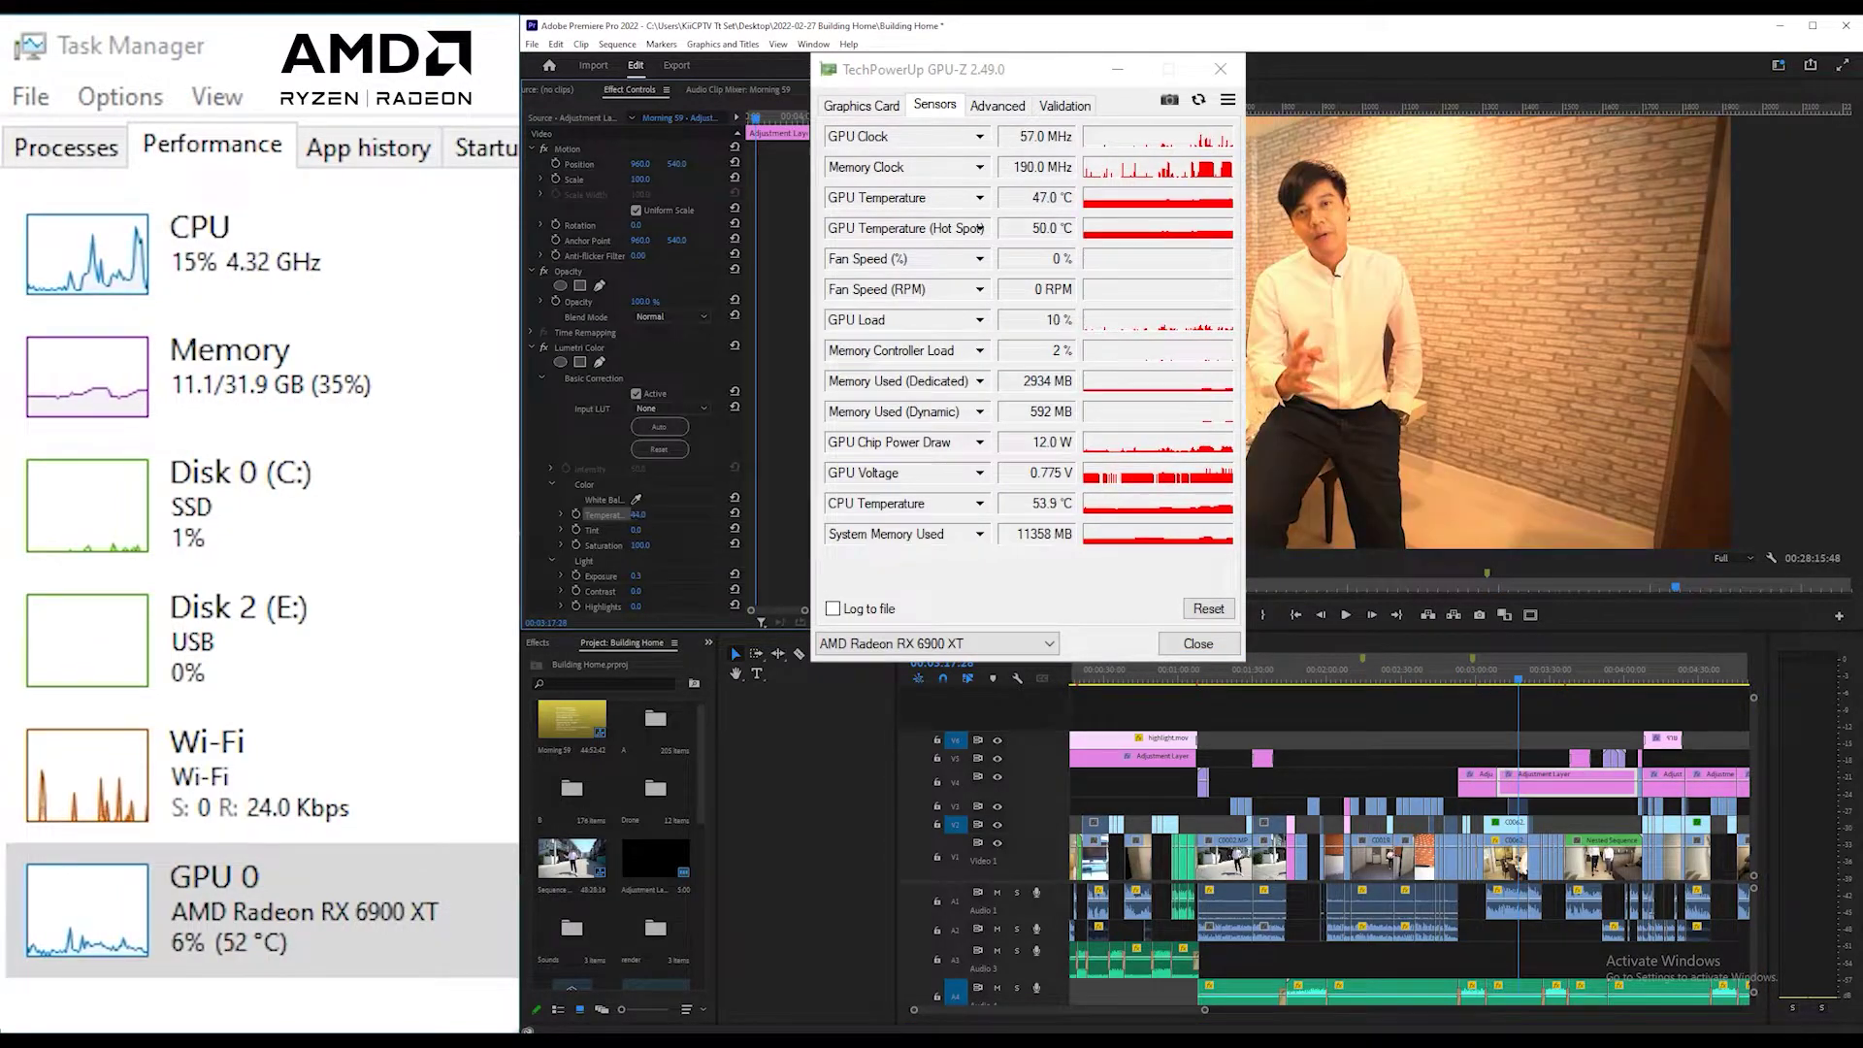
mouse_move(640, 514)
left_mouse_down()
mouse_move(679, 515)
mouse_move(621, 514)
left_mouse_up()
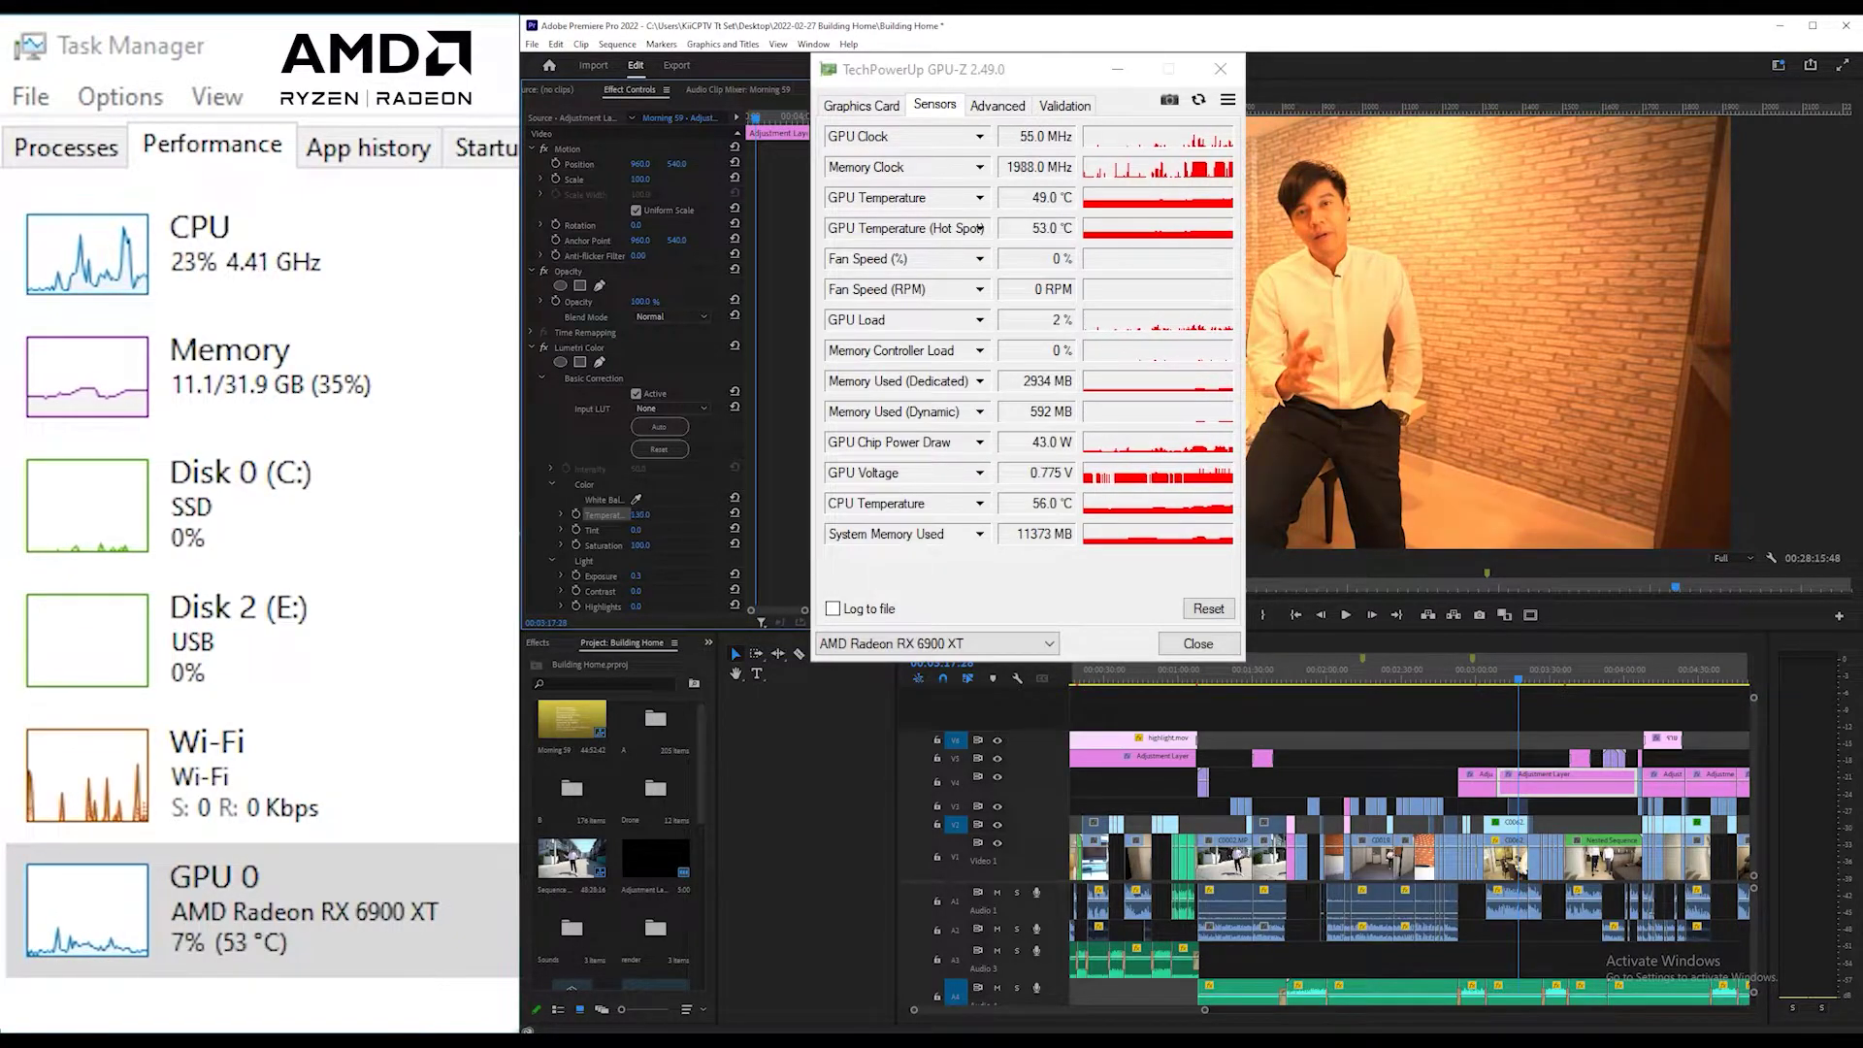
mouse_move(640, 514)
left_mouse_down()
mouse_move(660, 514)
mouse_move(611, 514)
mouse_move(675, 514)
mouse_move(621, 514)
left_mouse_up()
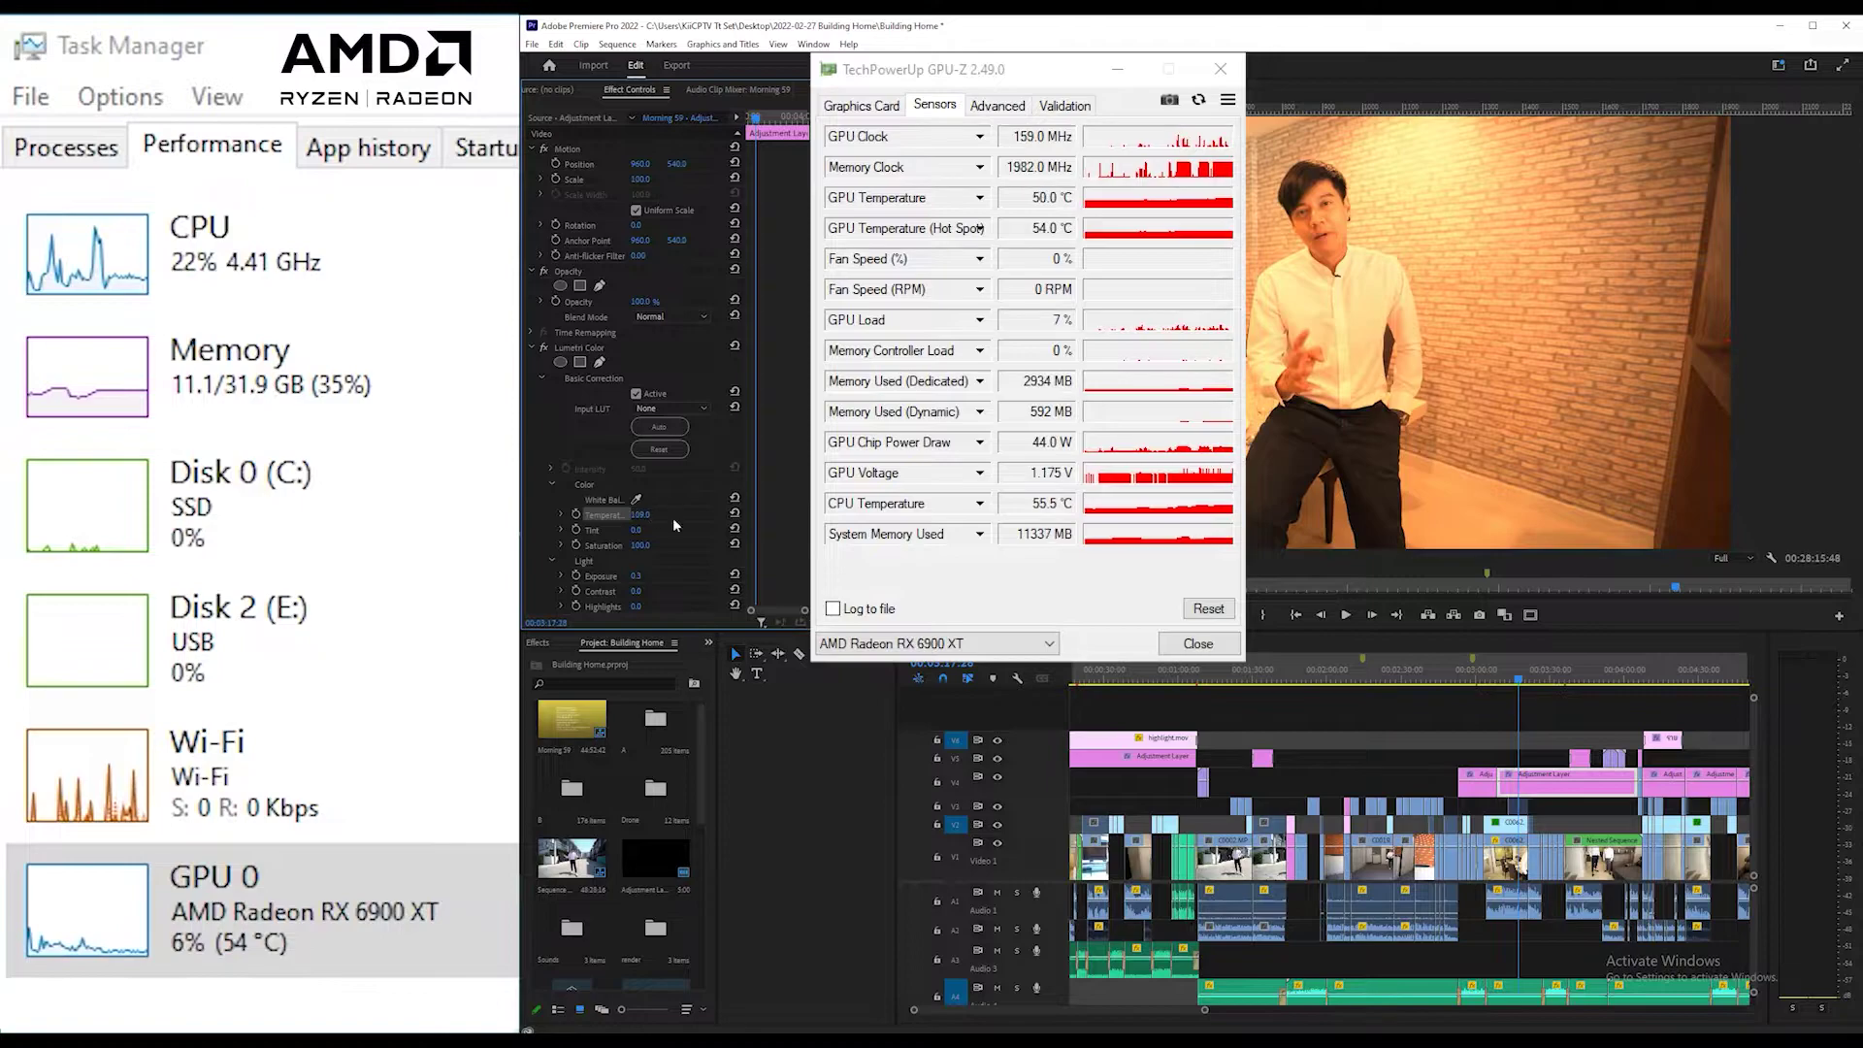
left_click(1412, 711)
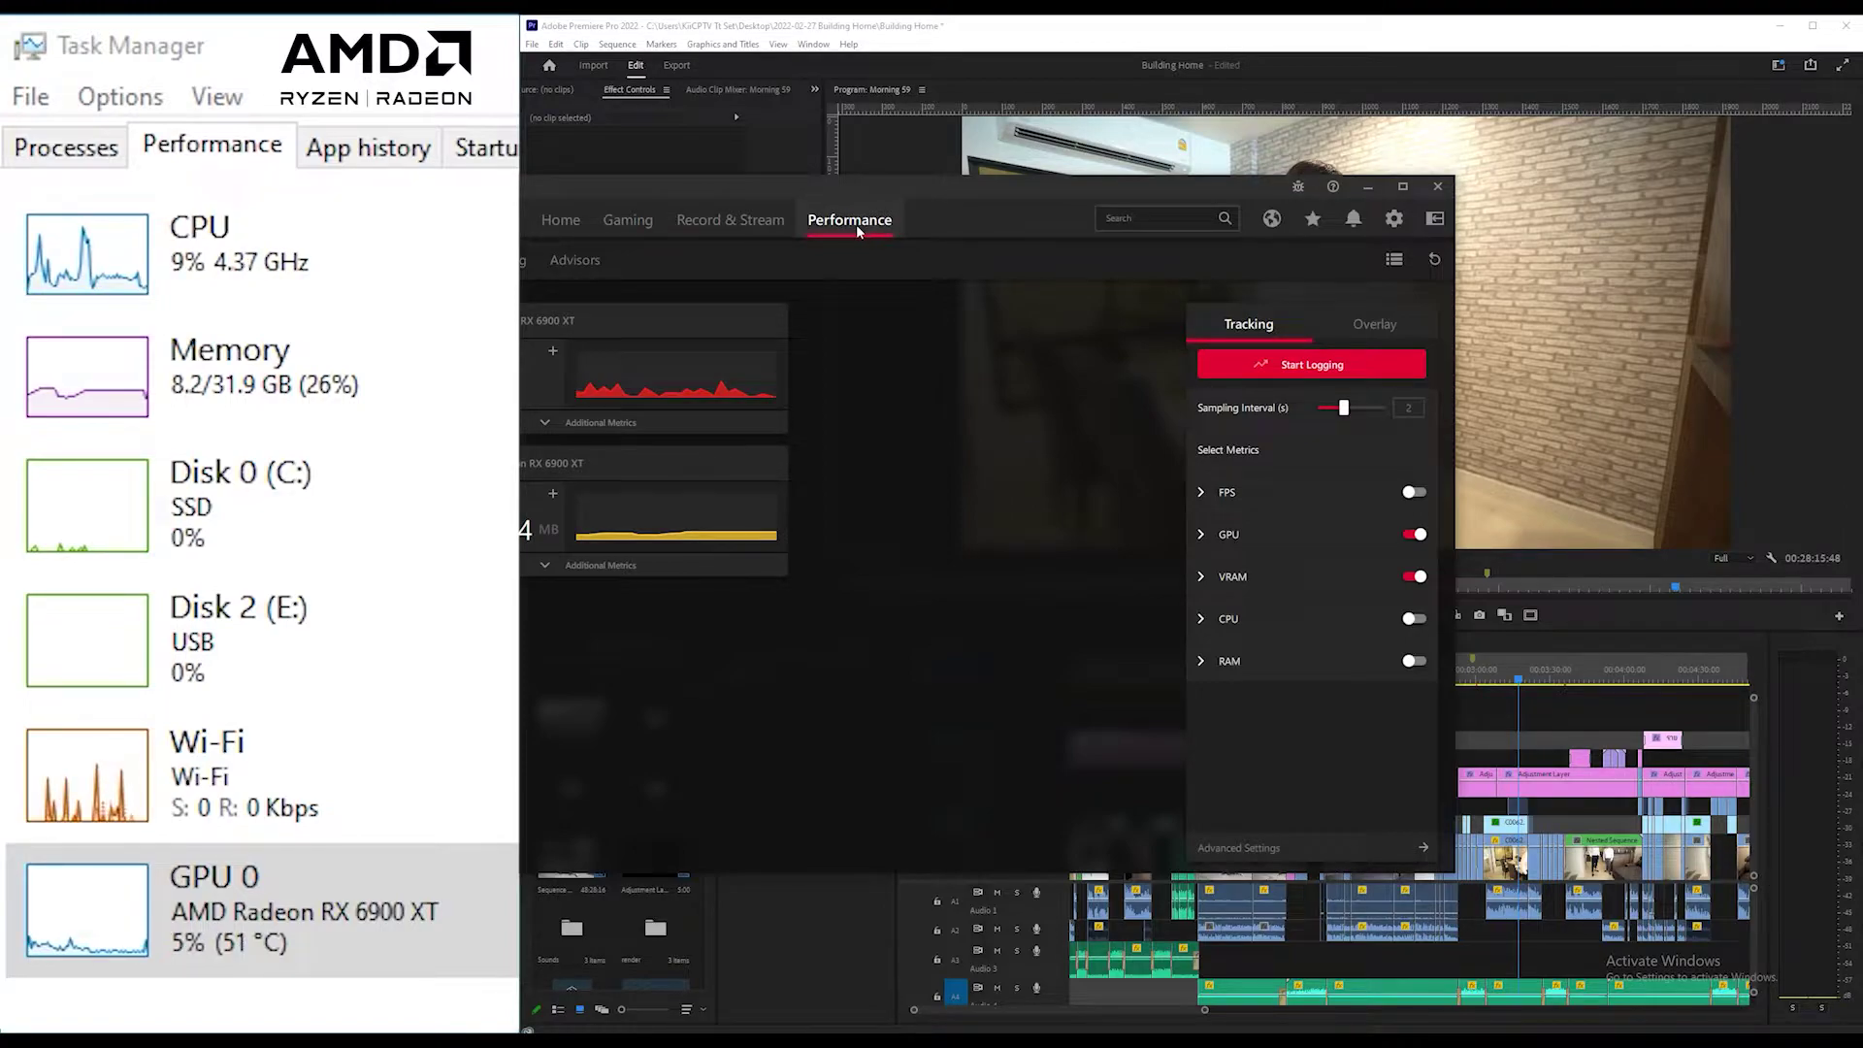
Step: Enable Show Metrics Overlay on Radeon Software's Overlay page and minimize the window
left_click(1368, 327)
left_click(1414, 369)
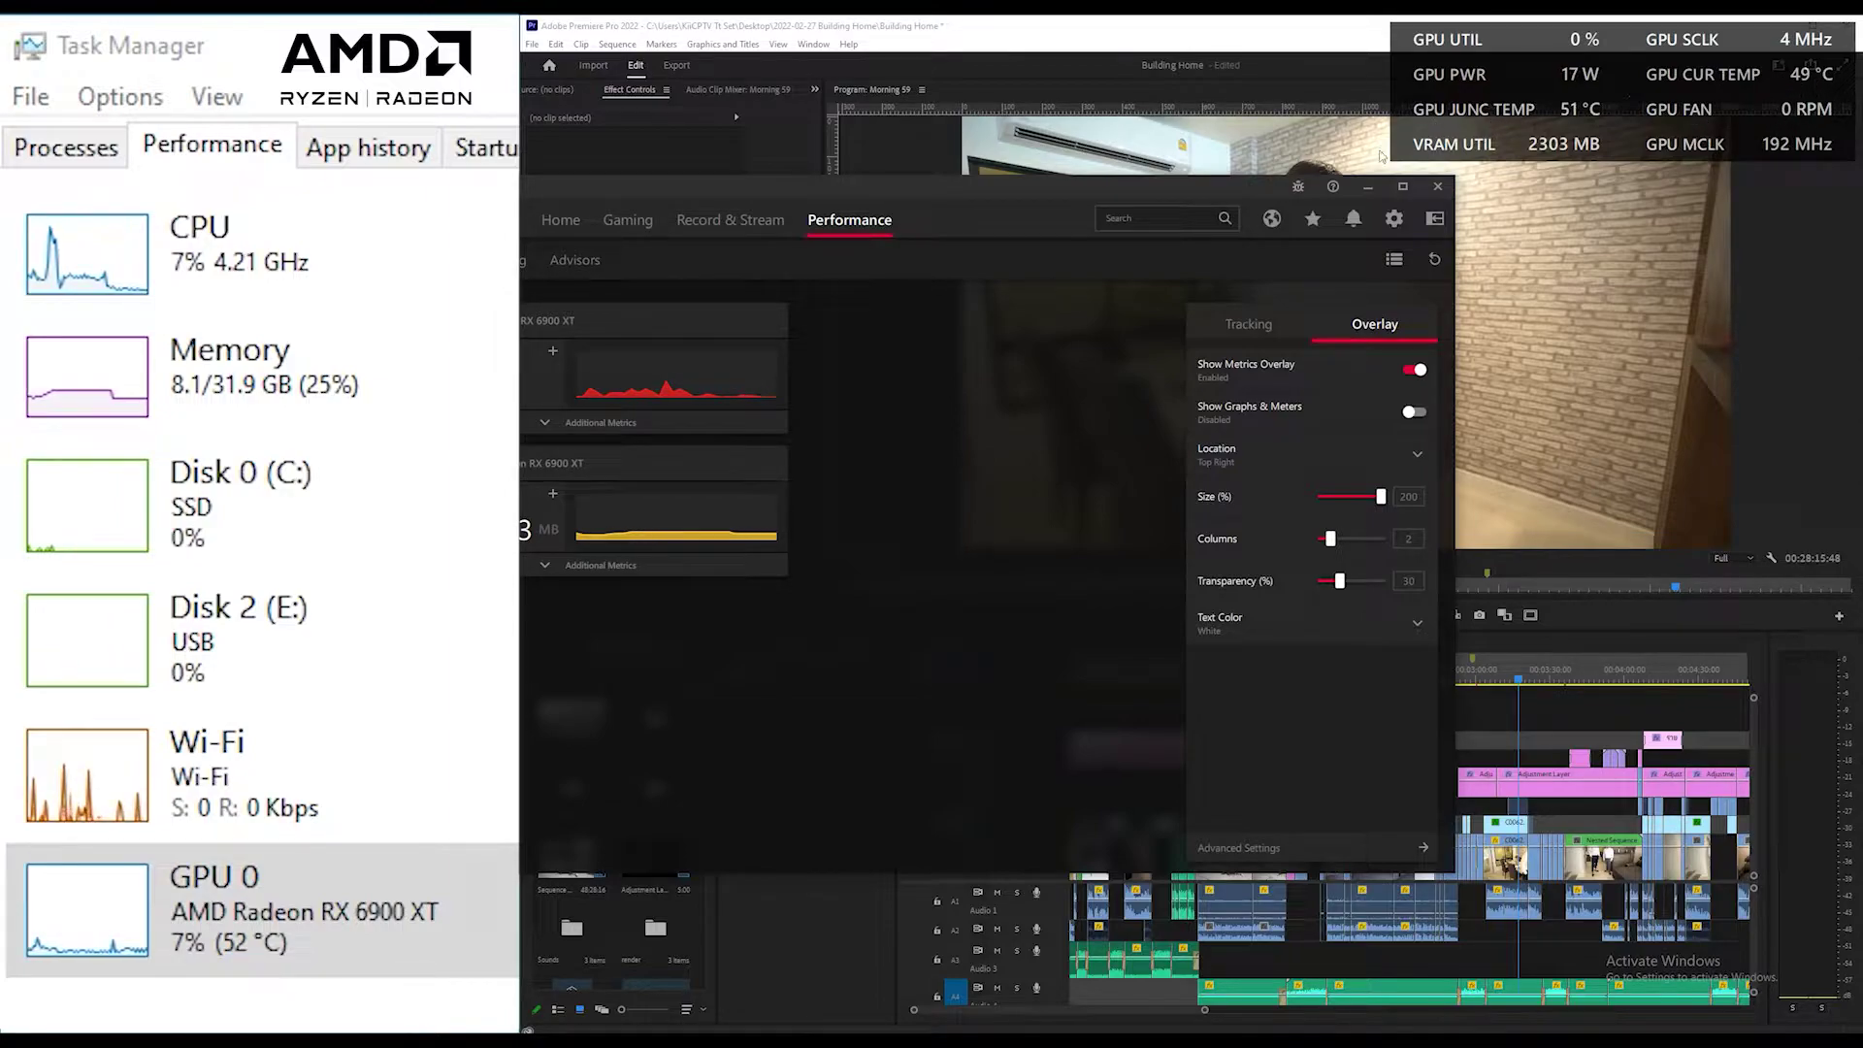
left_click(1365, 189)
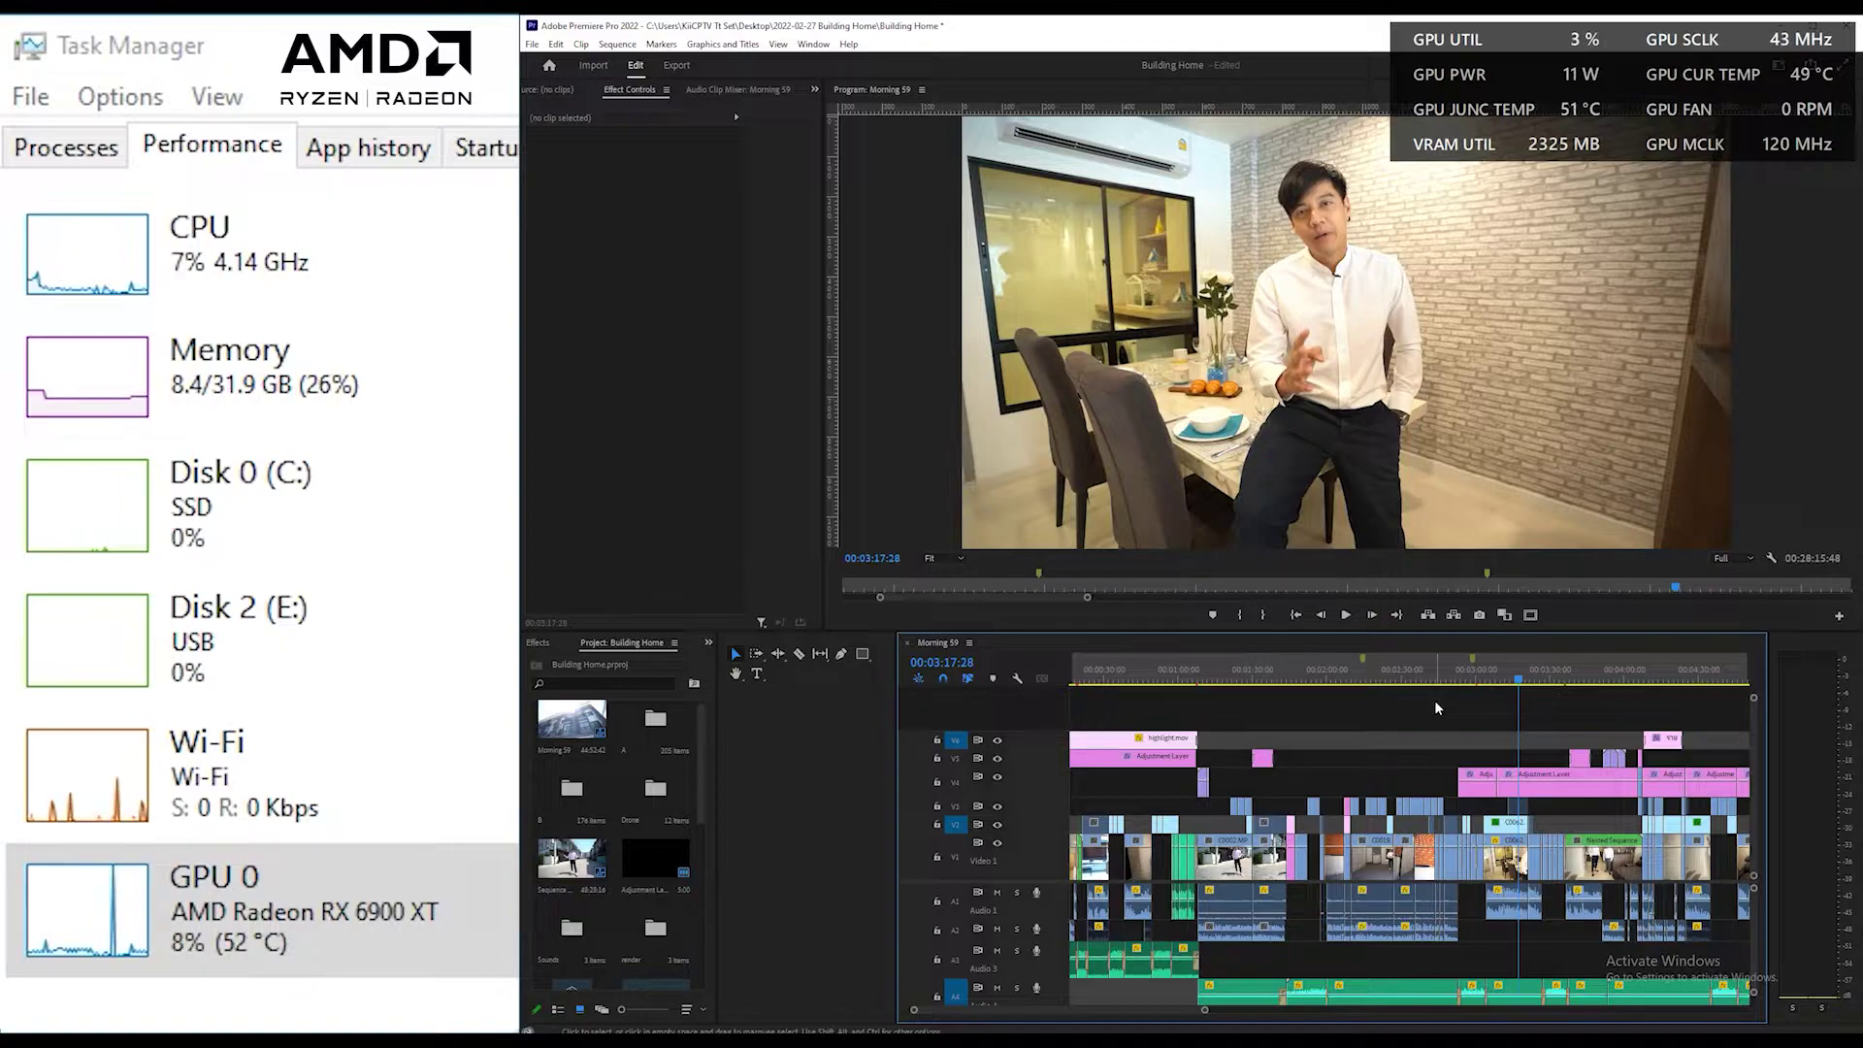
Step: Widen the timeline panel and zoom in twice around the playhead at 00:02:29:49
left_click(1499, 718)
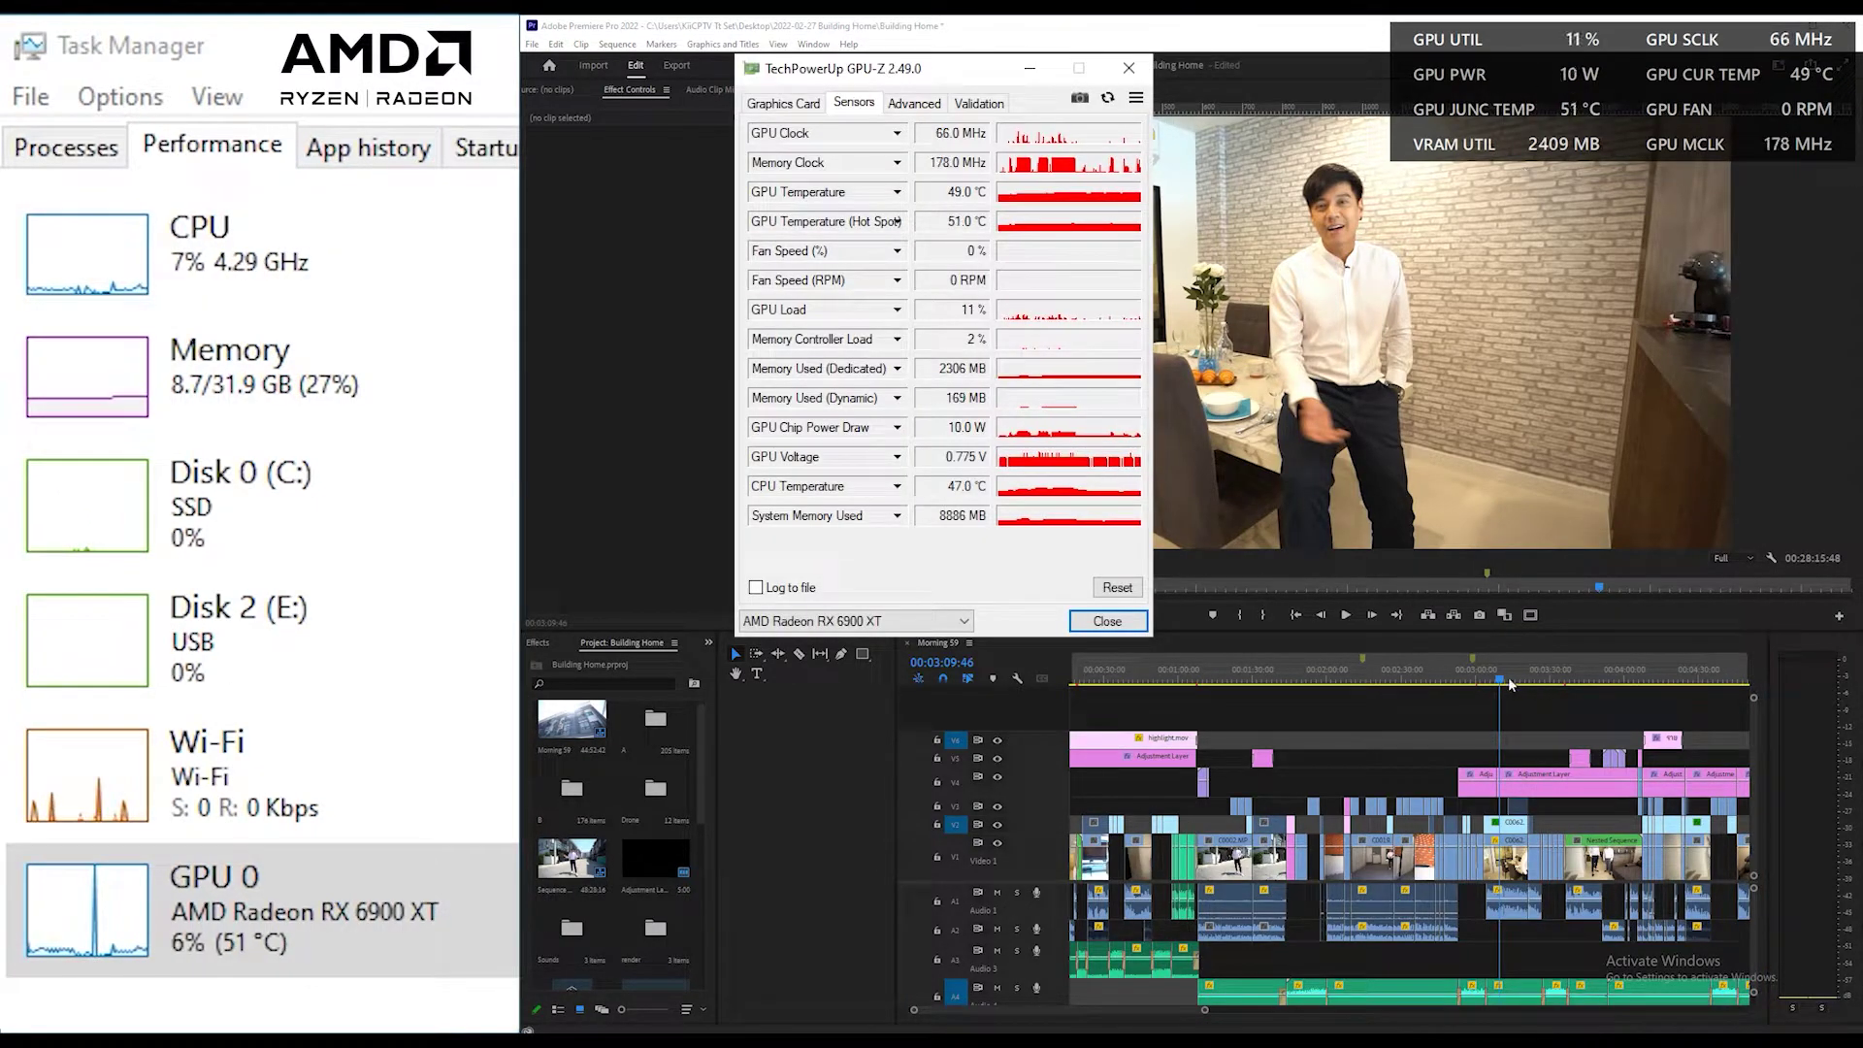
left_click(1469, 704)
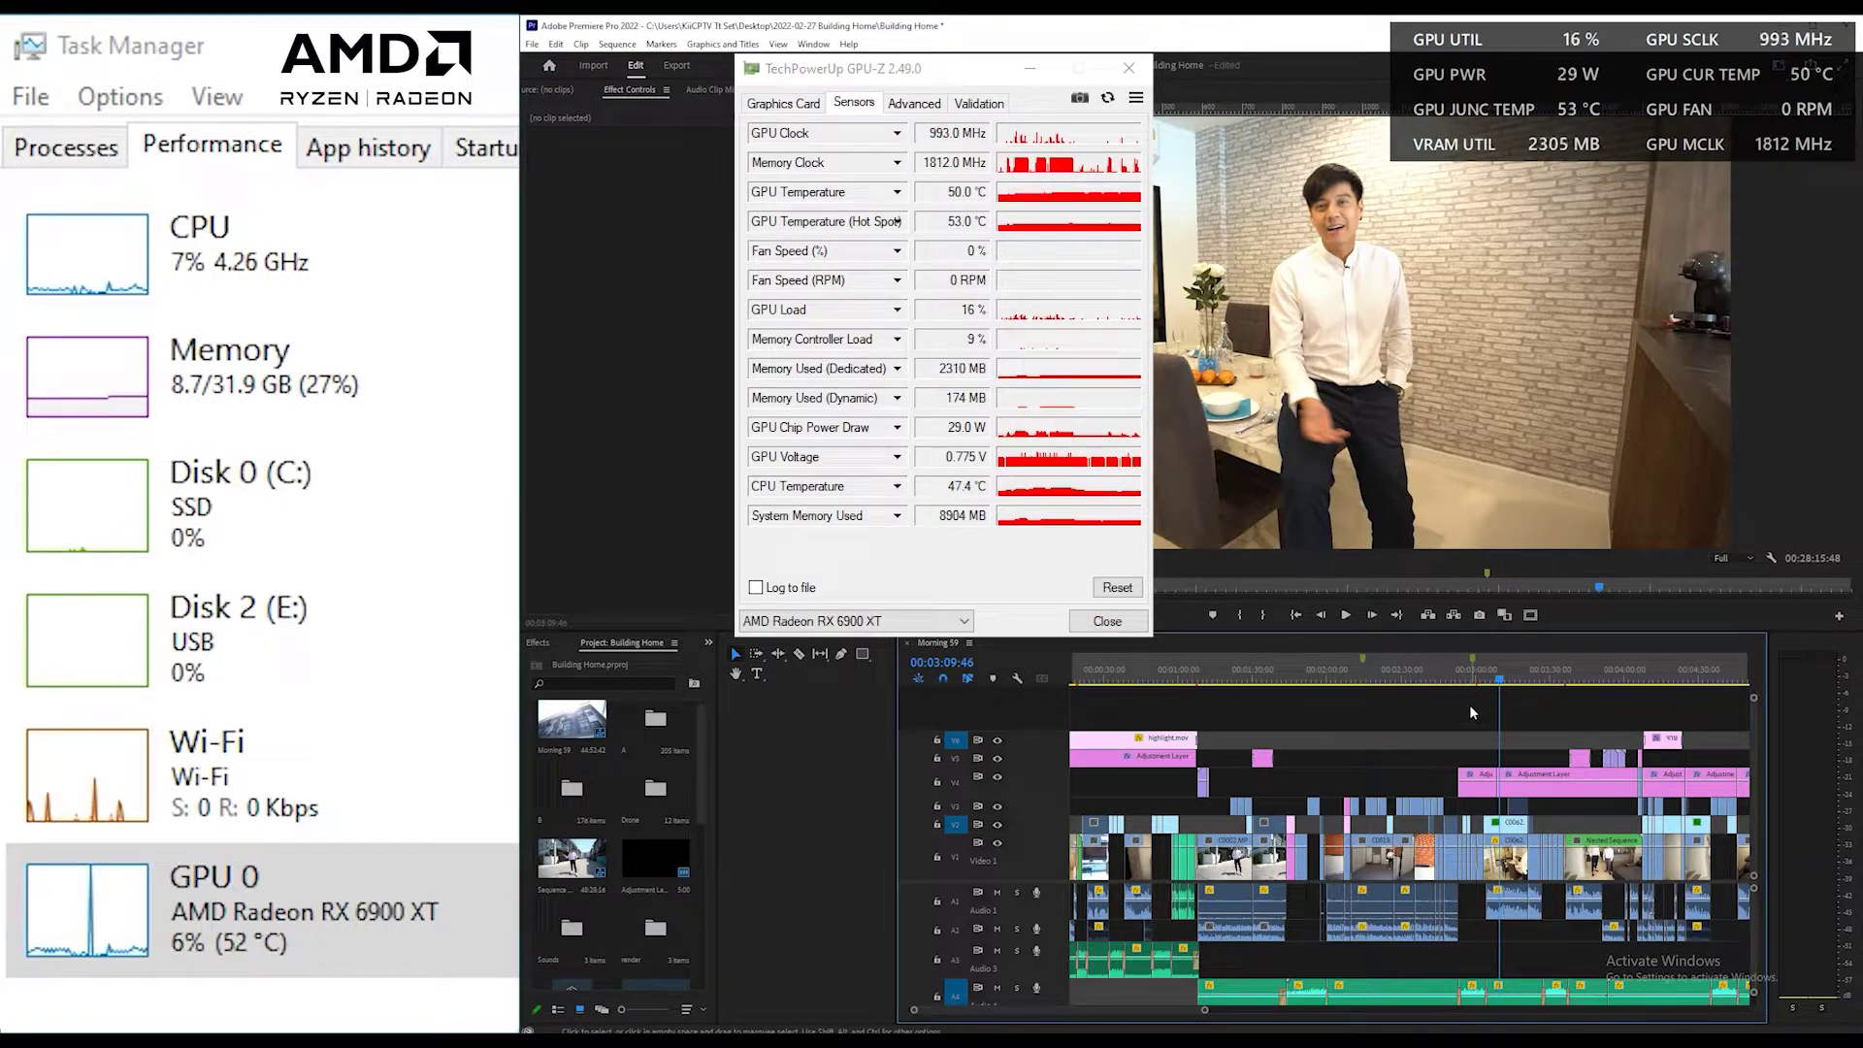
left_click_drag(899, 777, 730, 777)
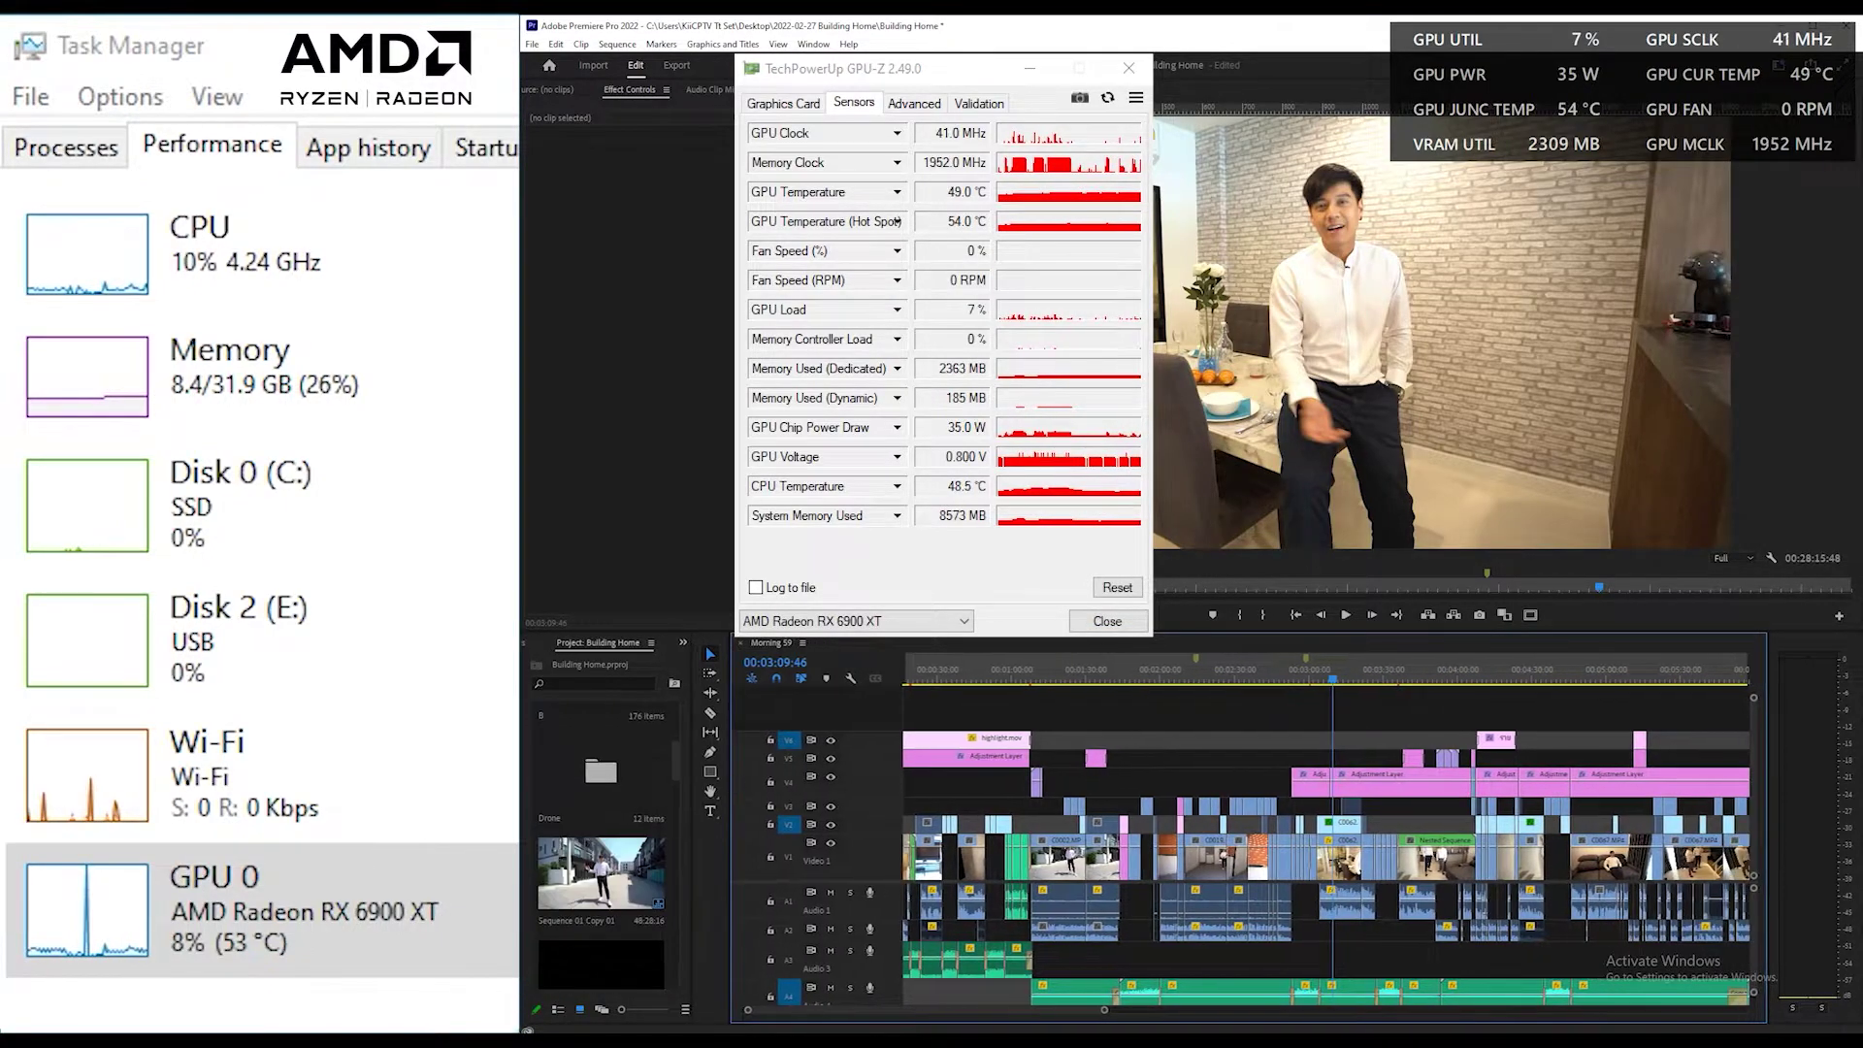
left_click(1236, 680)
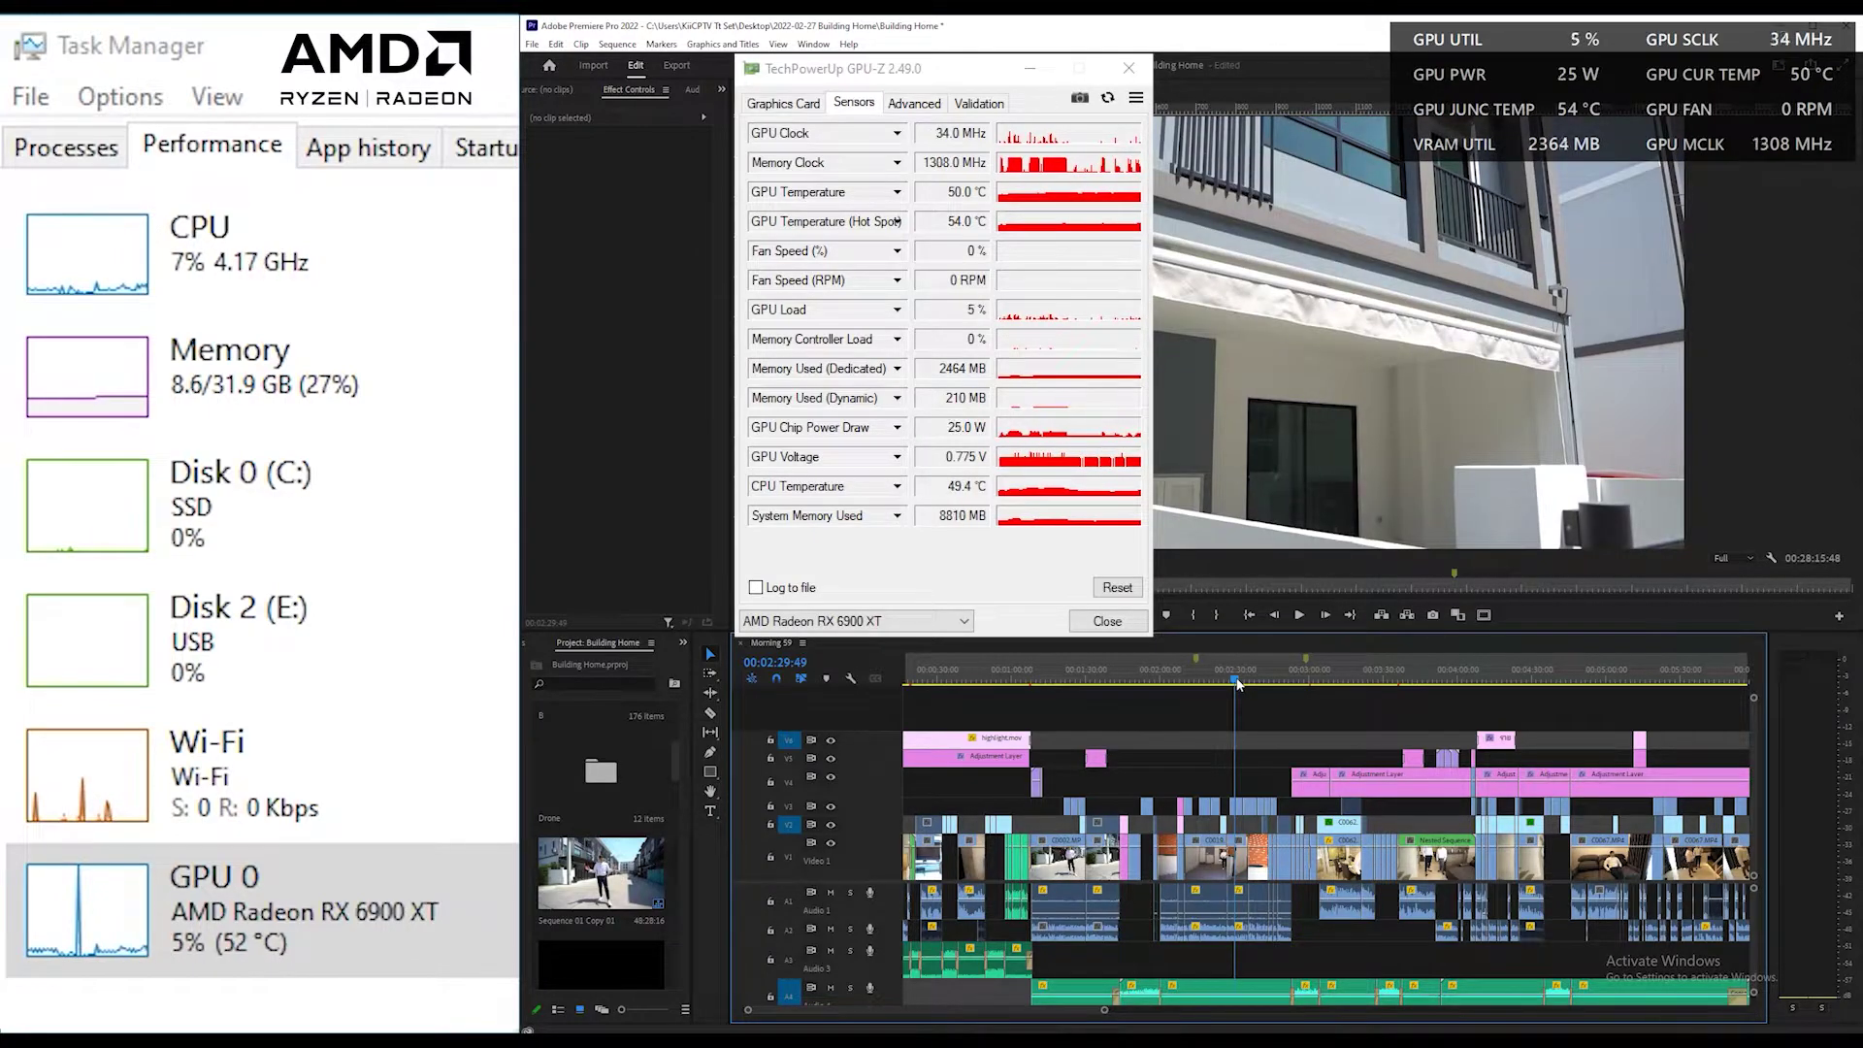
key("equal")
key("equal")
key("equal")
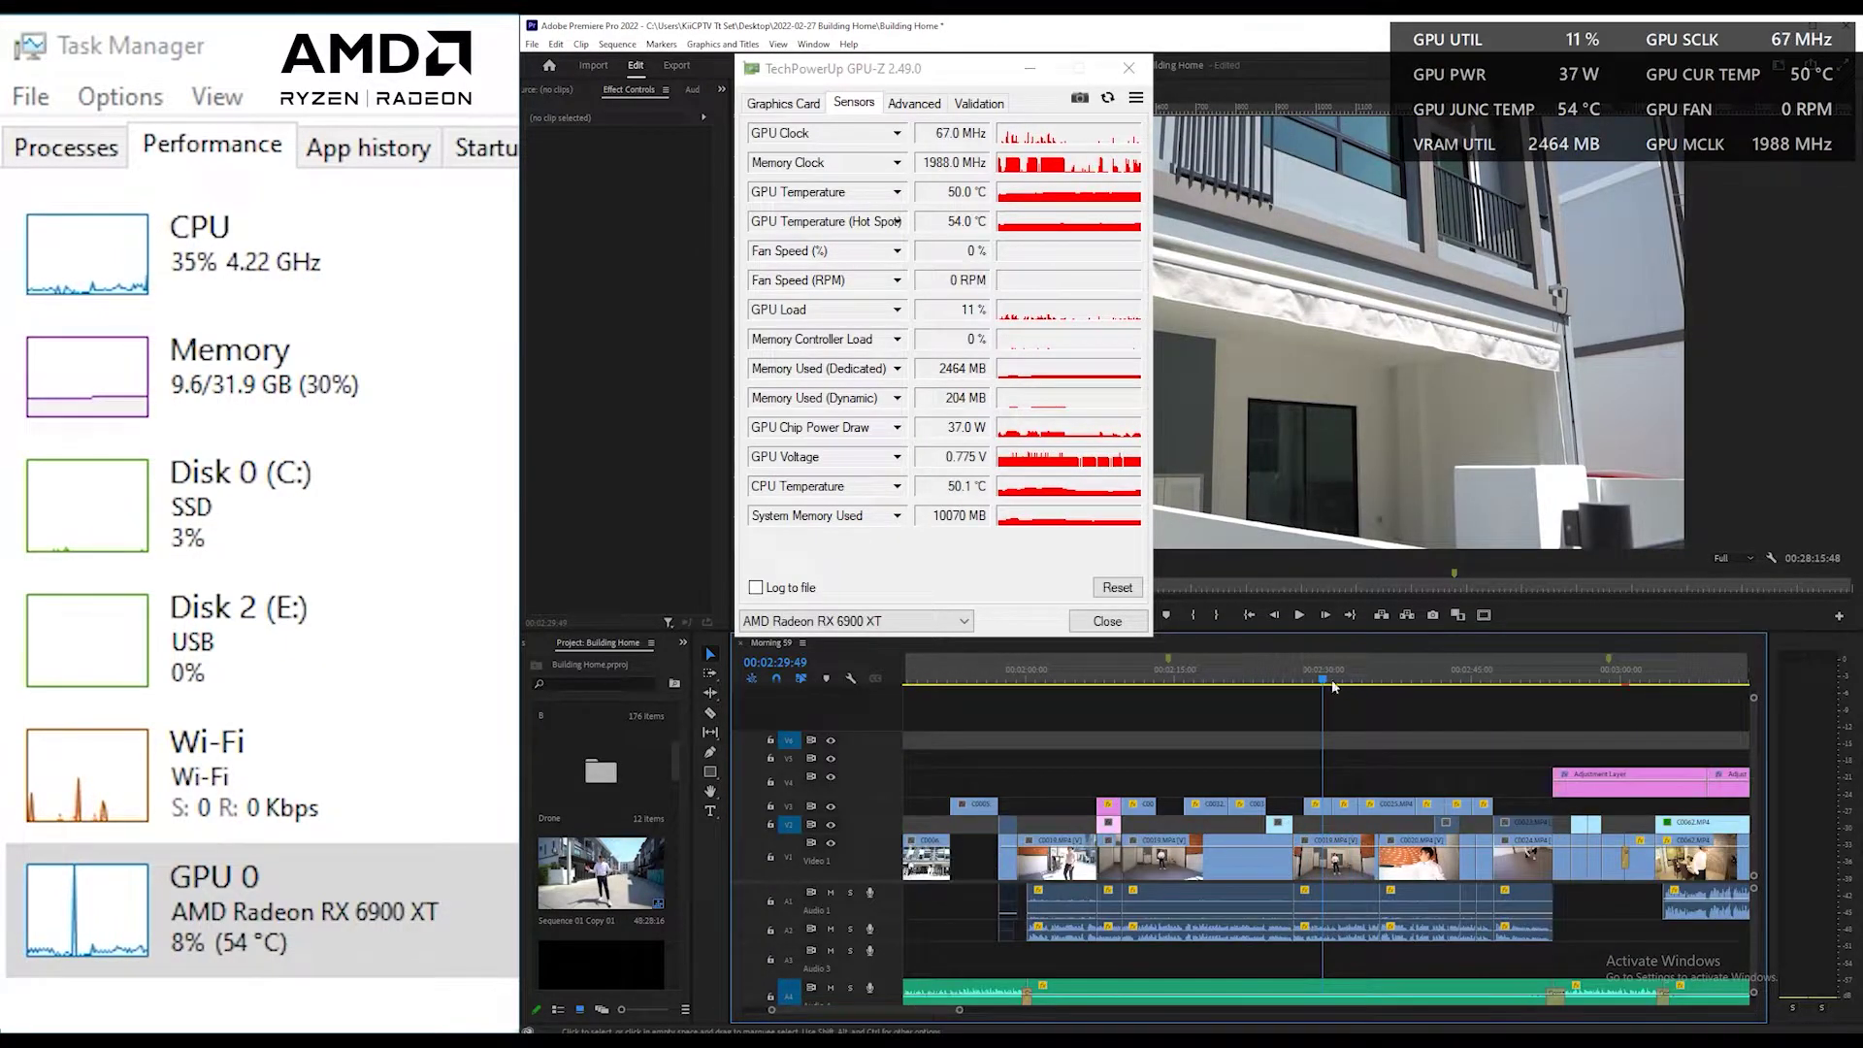
key("equal")
Step: Widen the project panel and expand Effects > Video Effects > Color Correction
left_click_drag(736, 727, 931, 728)
left_click(541, 642)
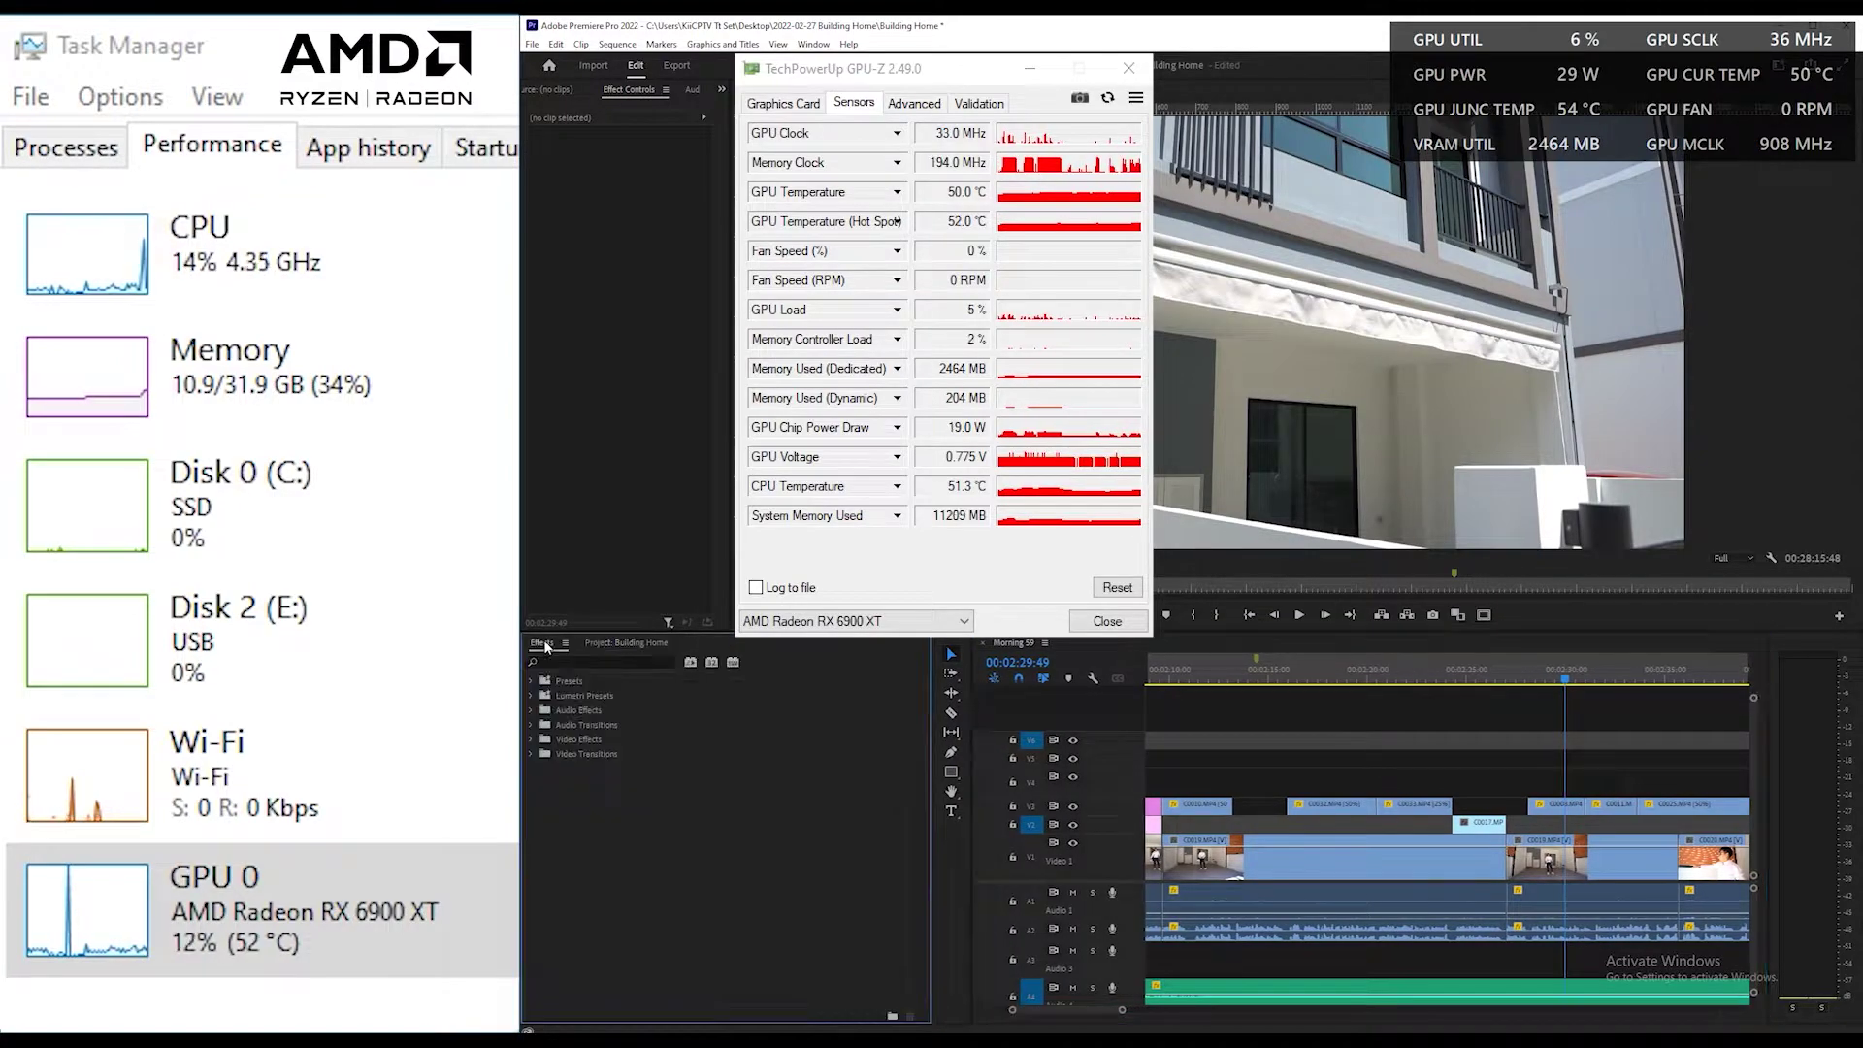
left_click(533, 739)
left_click(540, 797)
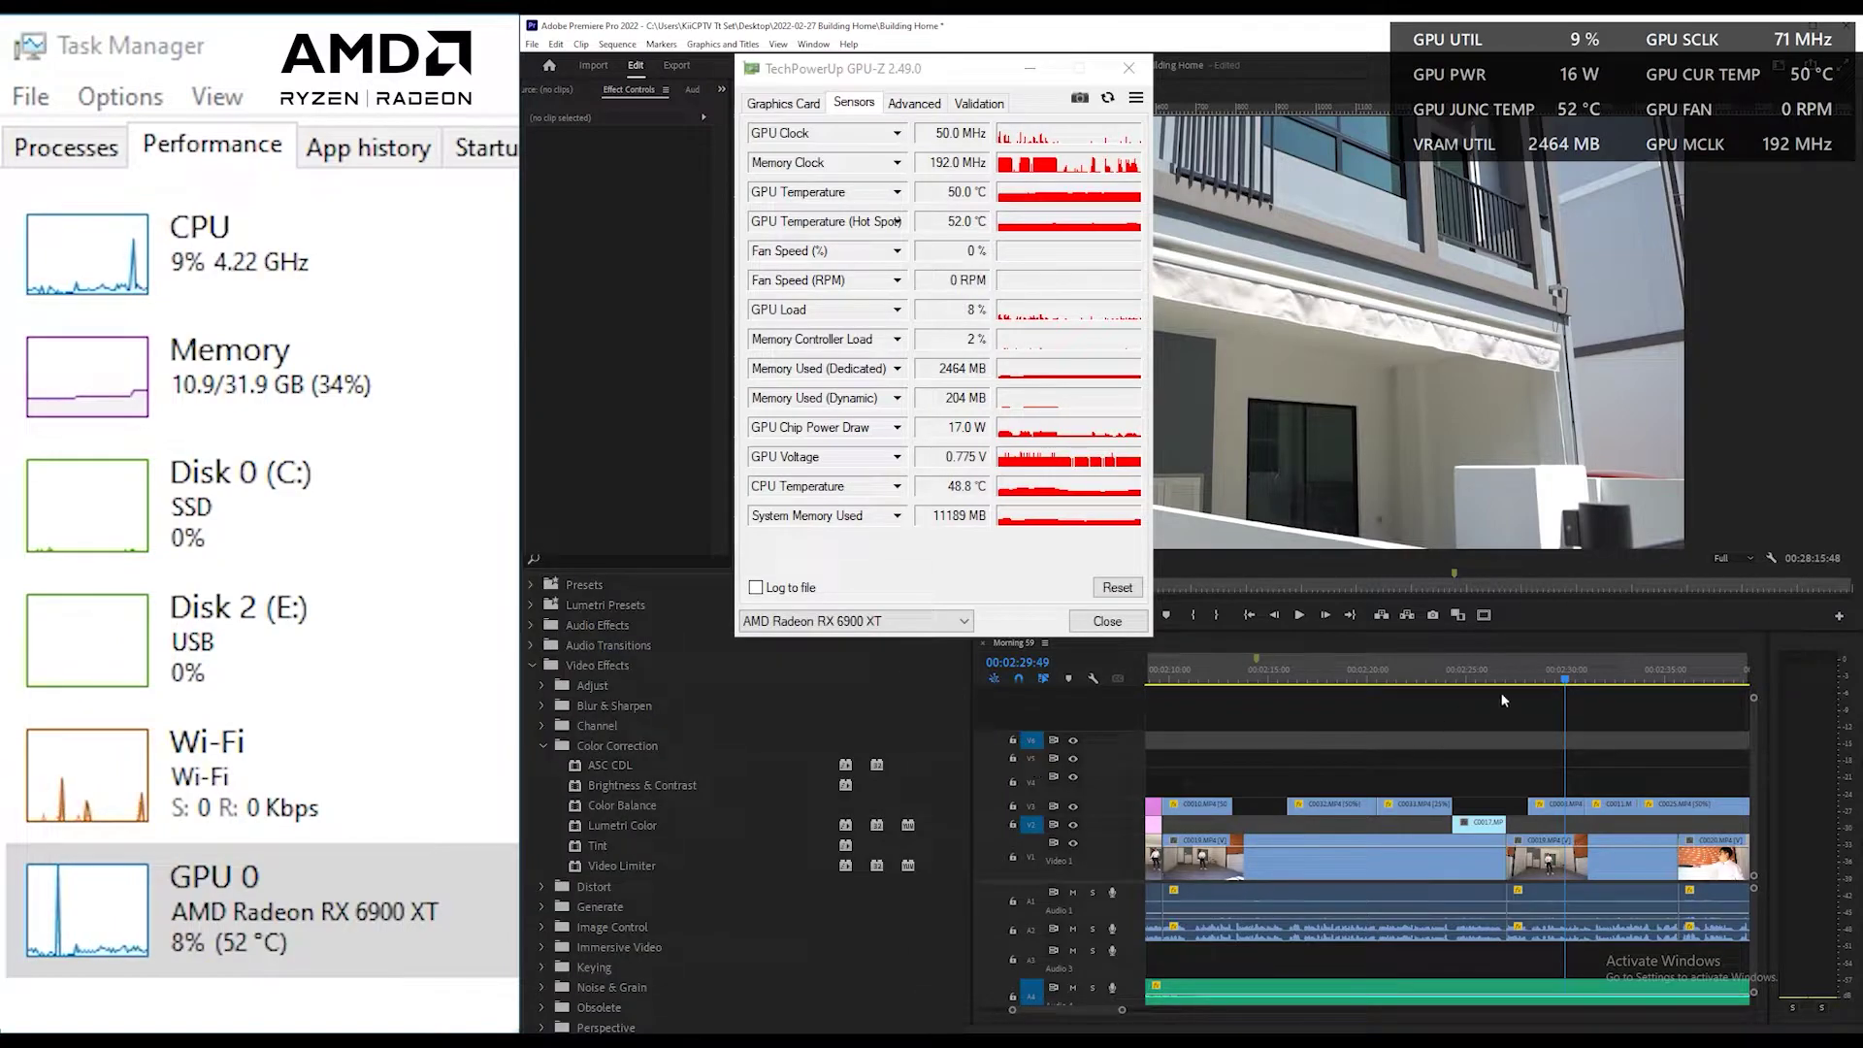
Step: Drag Color Balance onto clip C0008 on V3 at 00:02:28:30, zooming in and back out
left_click(1516, 669)
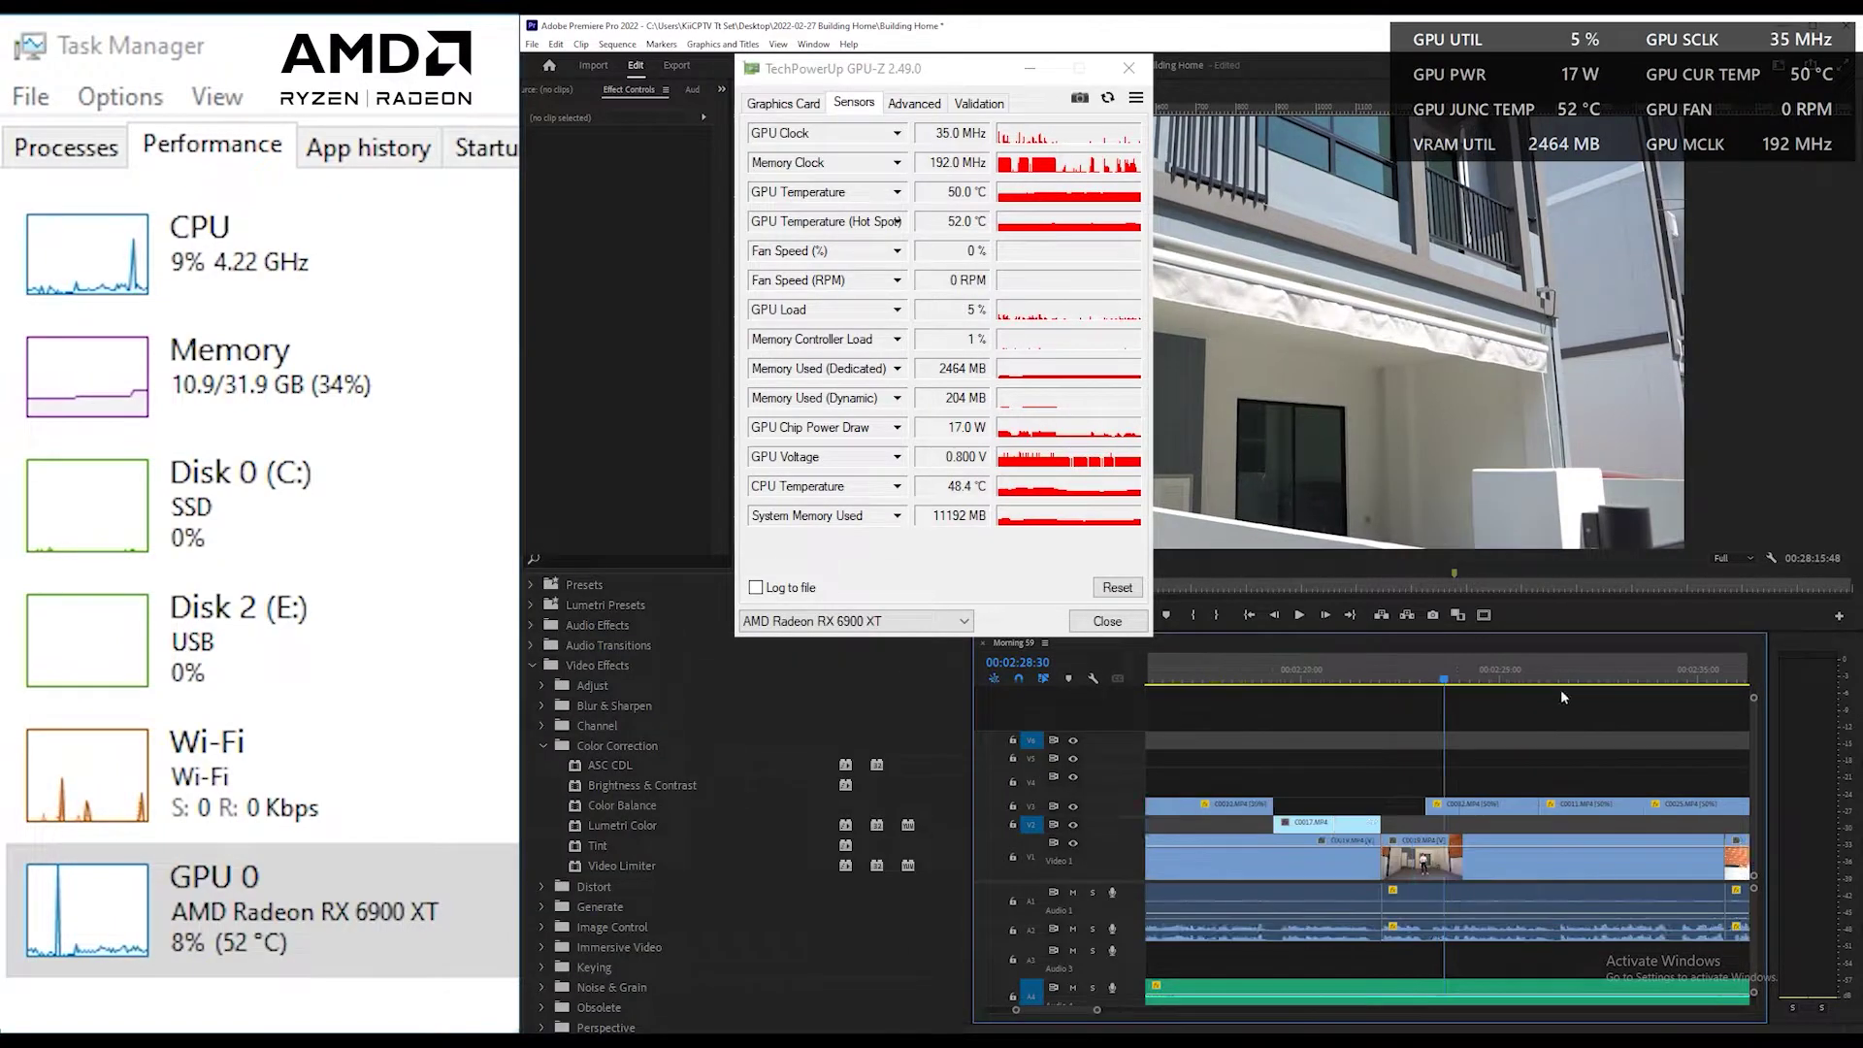
key("=")
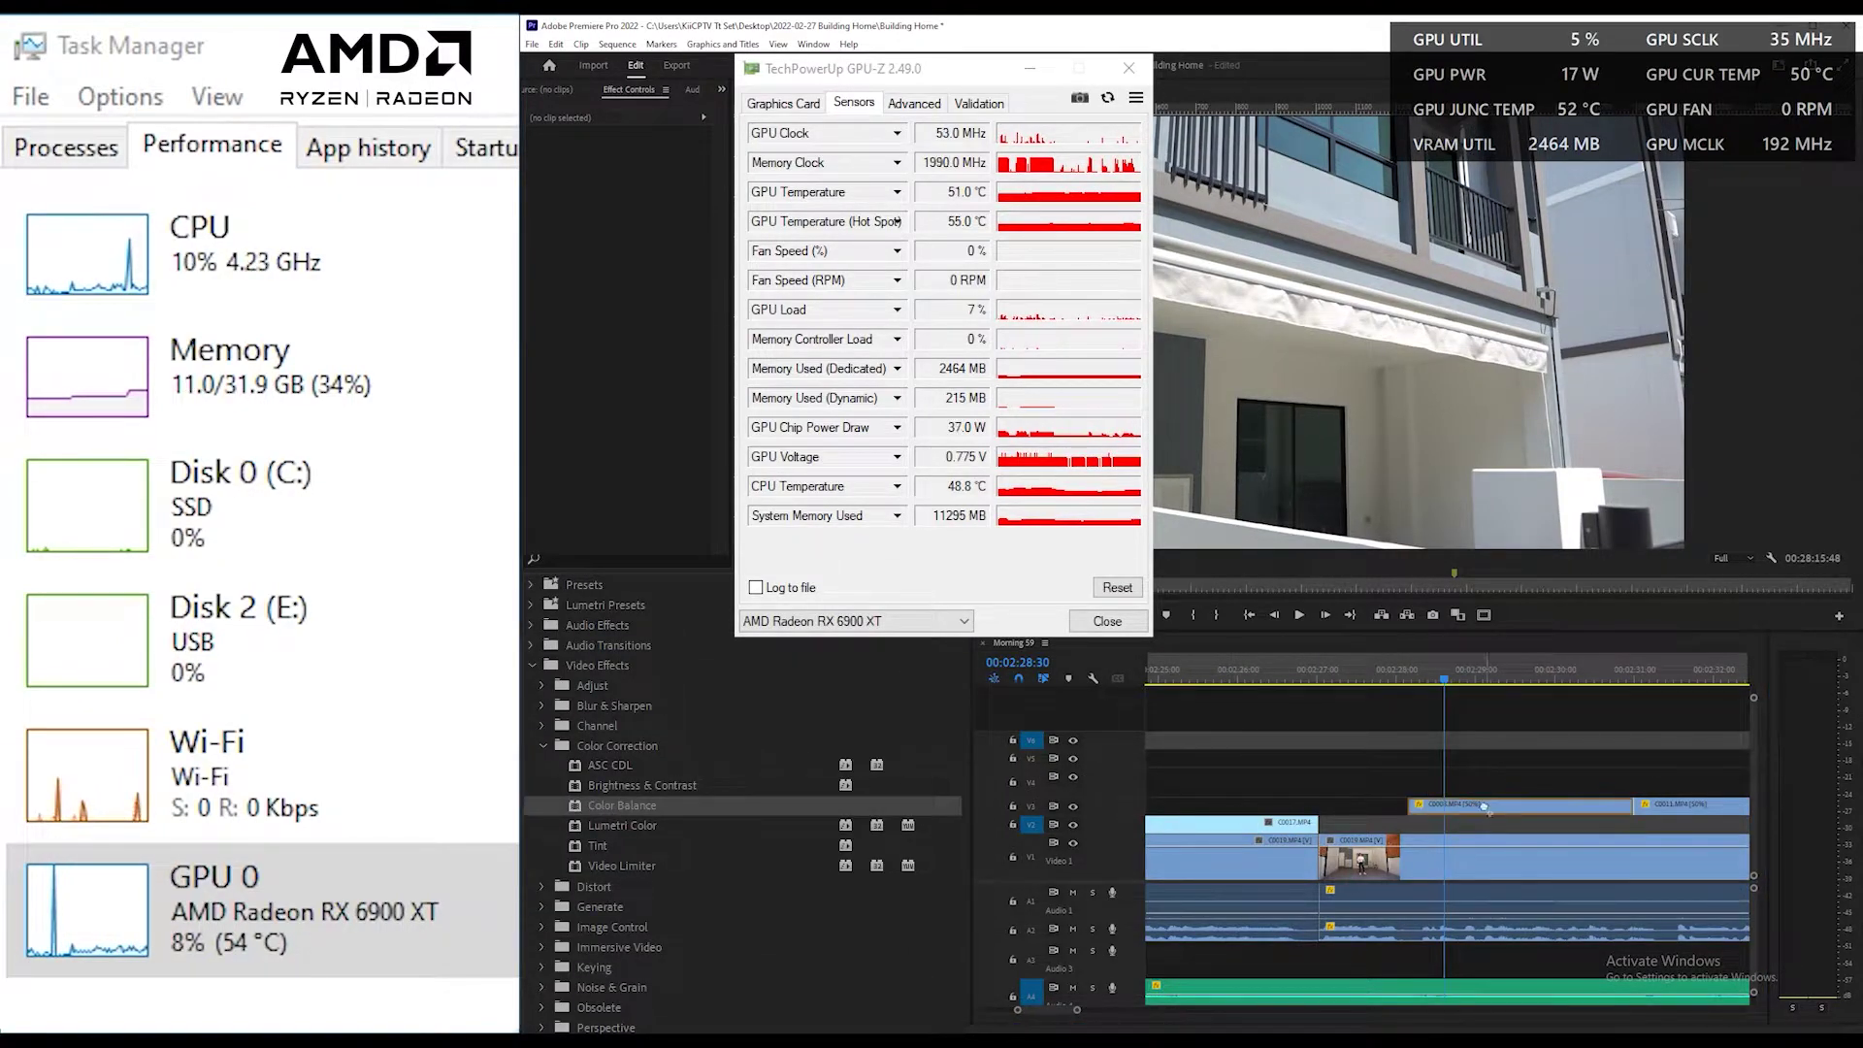
left_click_drag(609, 811, 1485, 804)
key("minus")
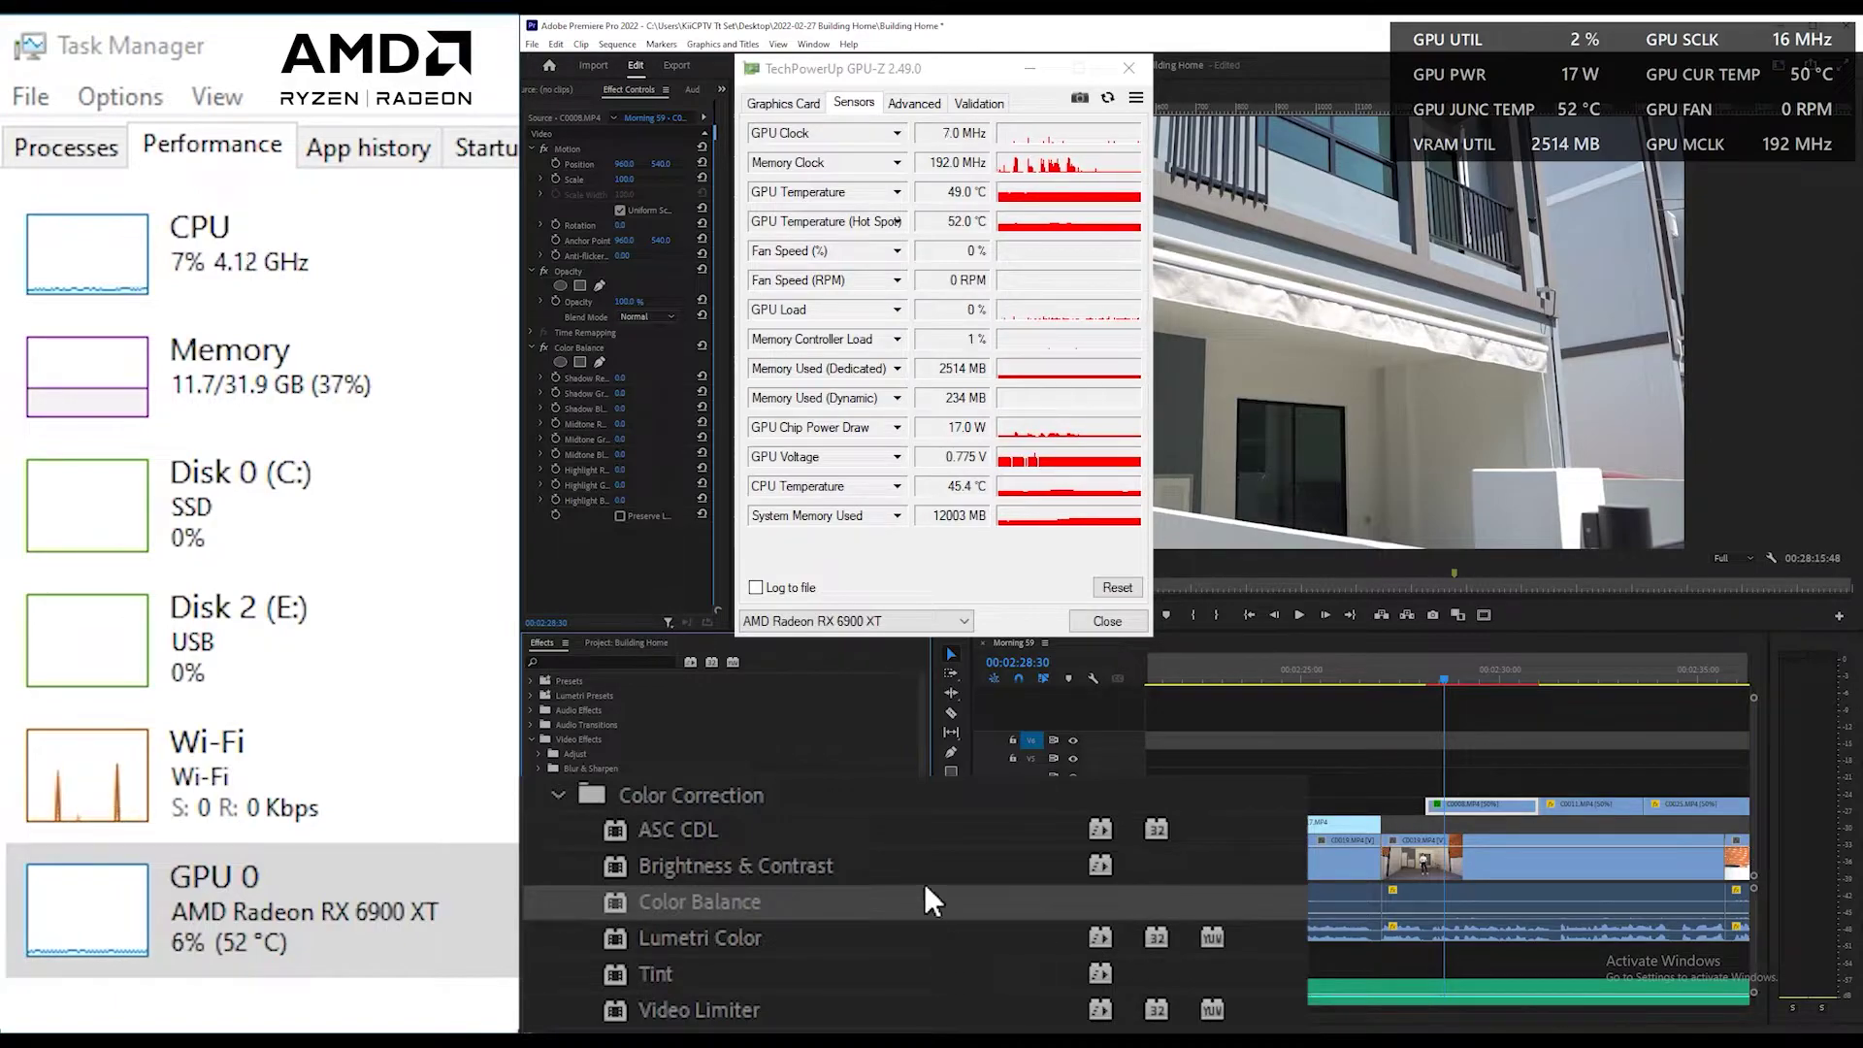
Step: Apply Brightness & Contrast to clip C0017 and park the playhead at 02:24:34
left_click(721, 871)
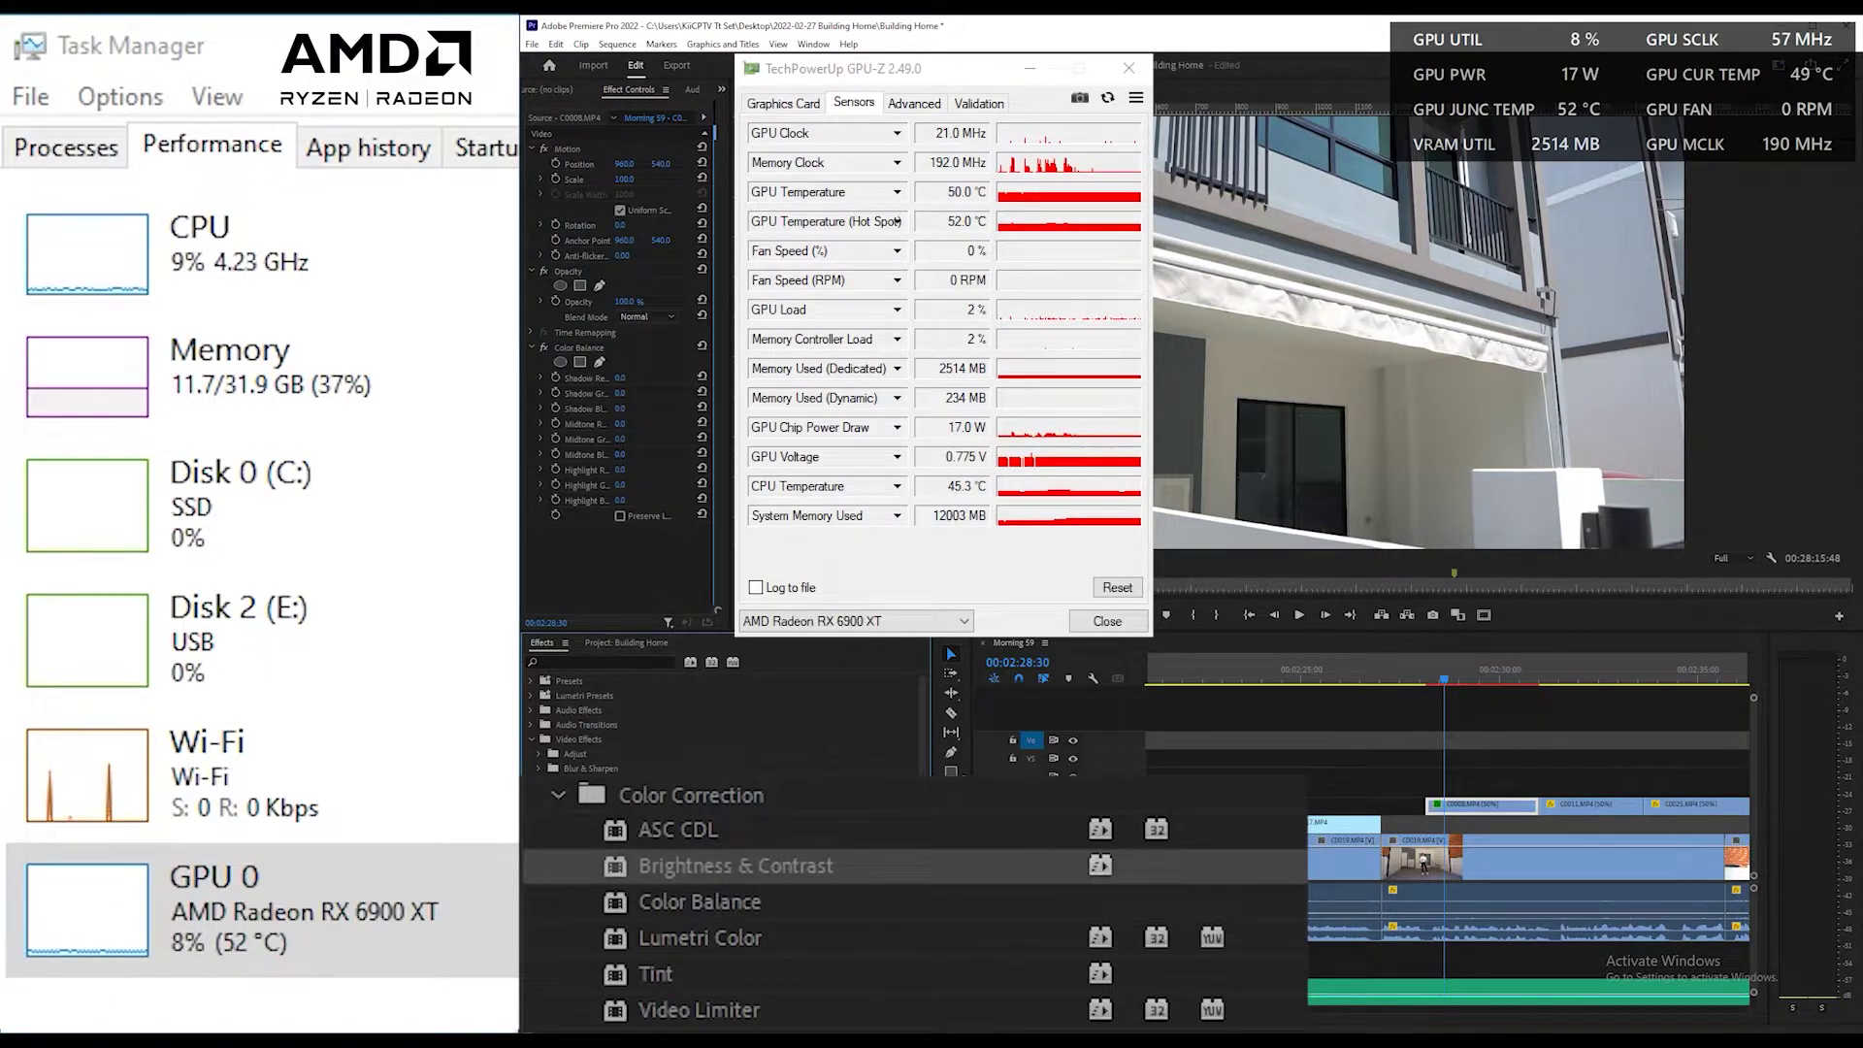
left_click_drag(721, 865, 1343, 823)
left_click(1316, 687)
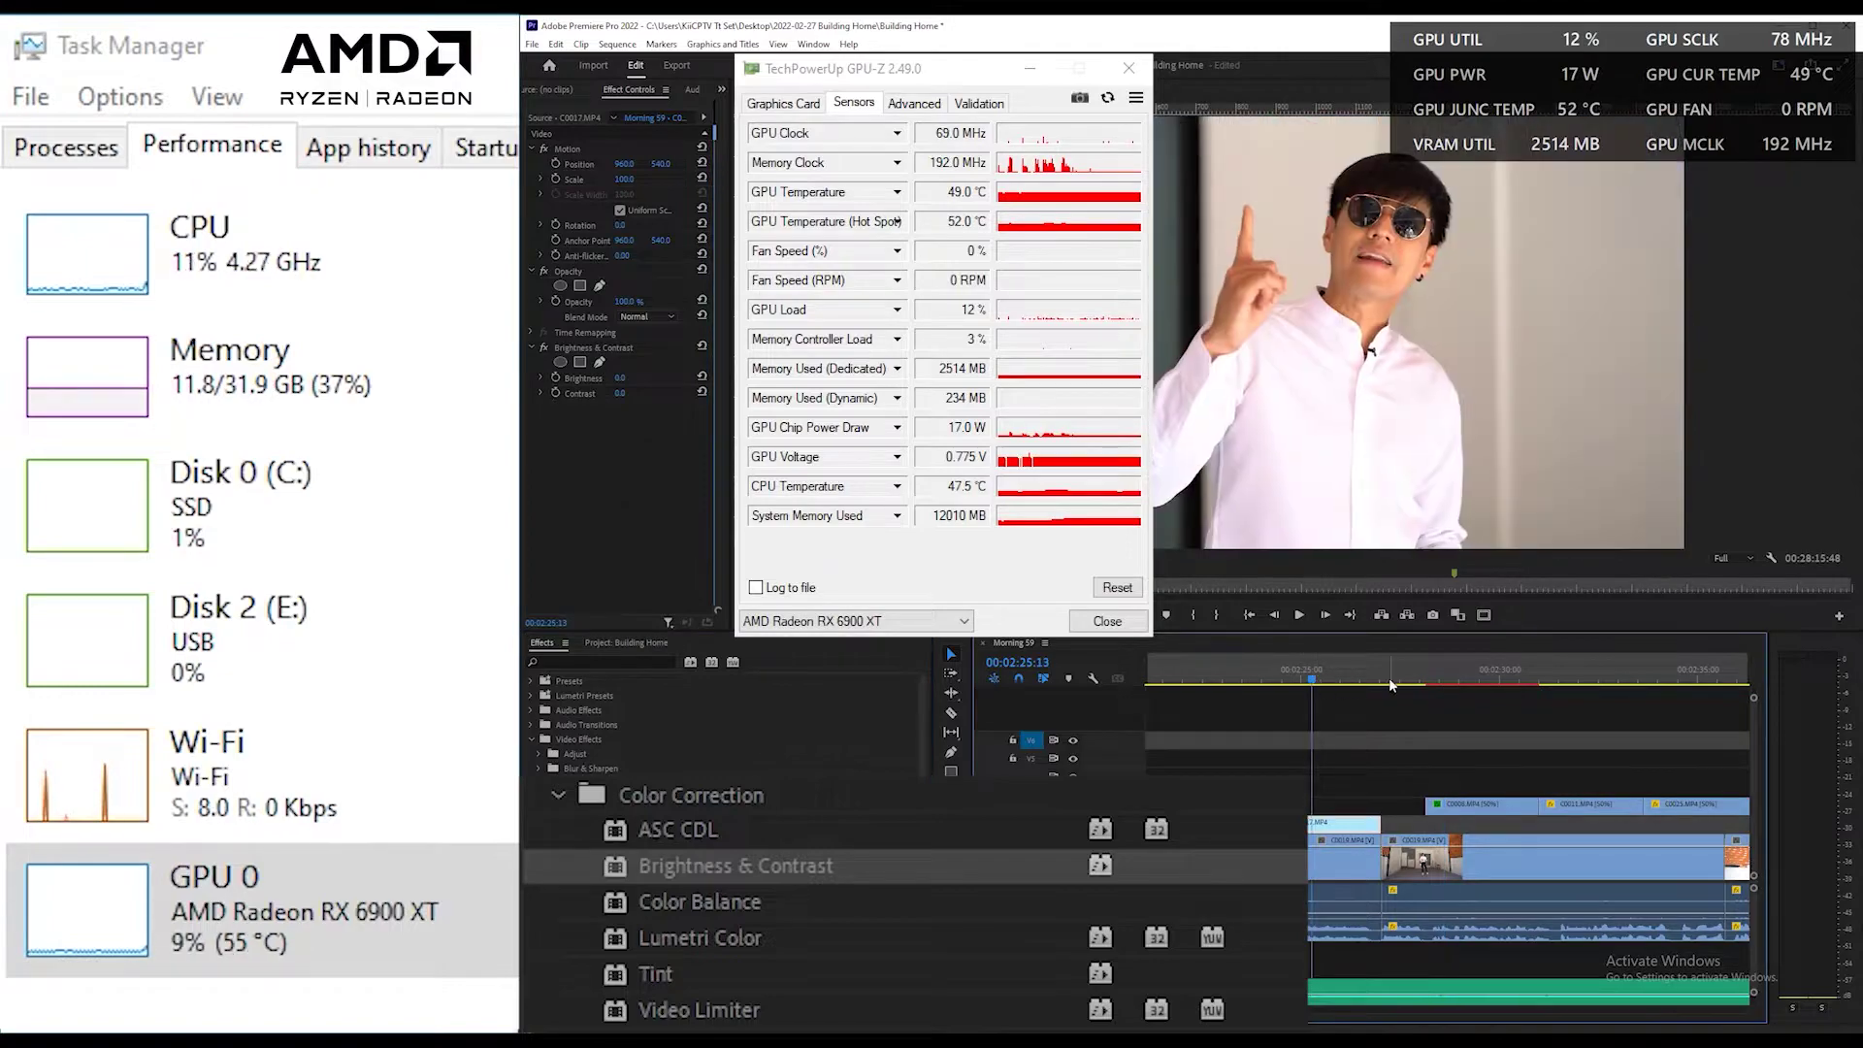
left_click(1293, 681)
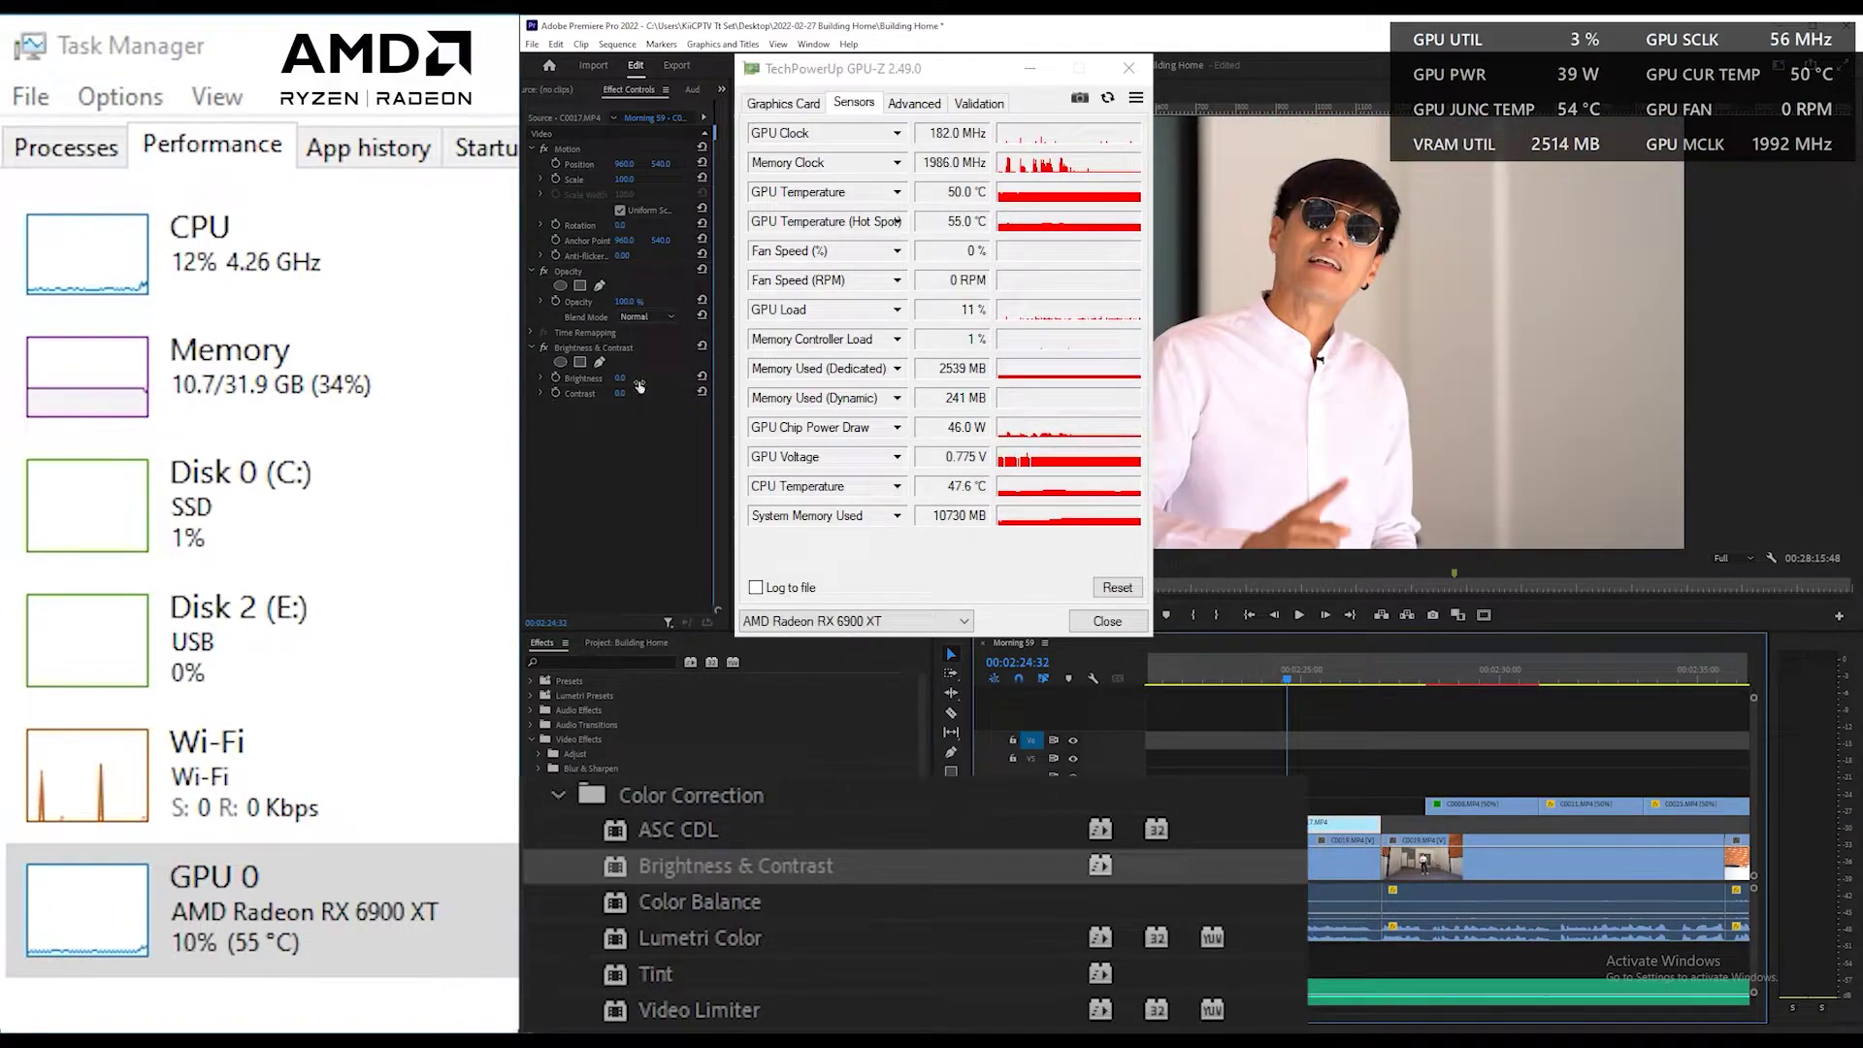
Step: Lower the clip's Brightness slightly, deselect it, and move the playhead to 00:02:30:07
left_click_drag(619, 377, 592, 378)
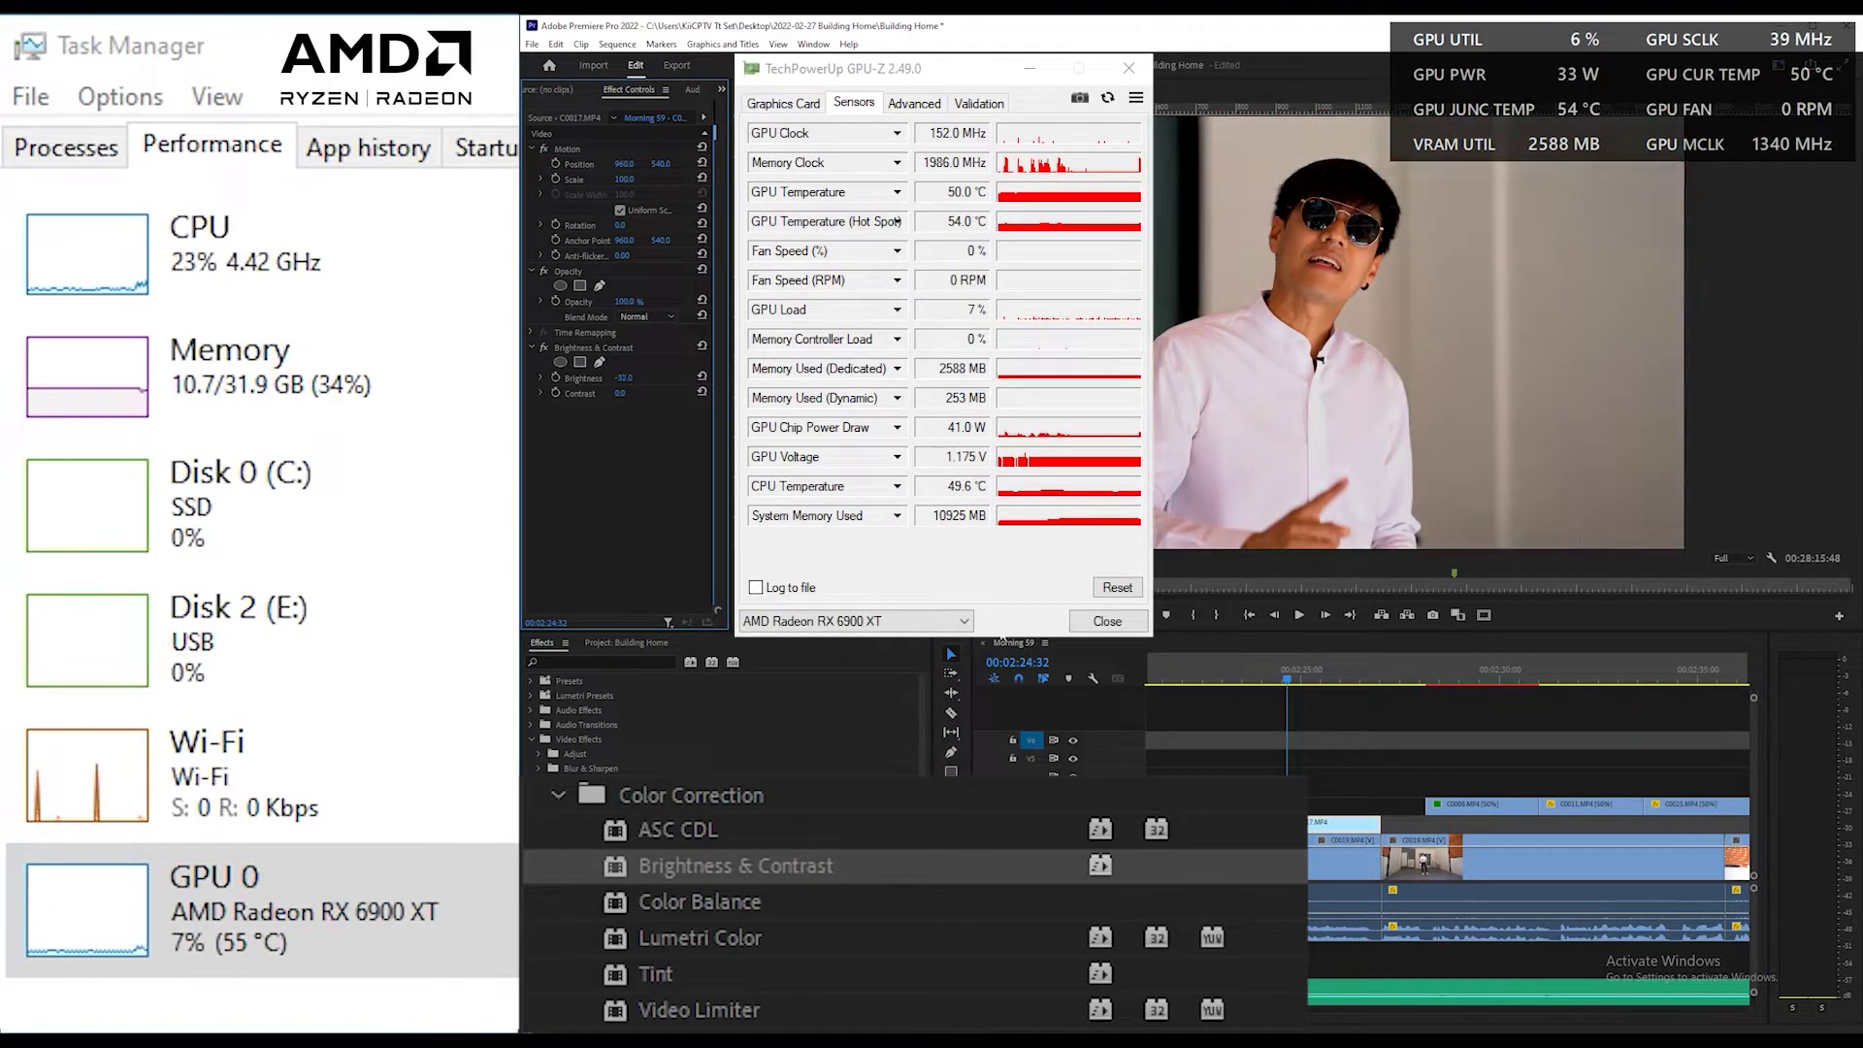
left_click(1372, 749)
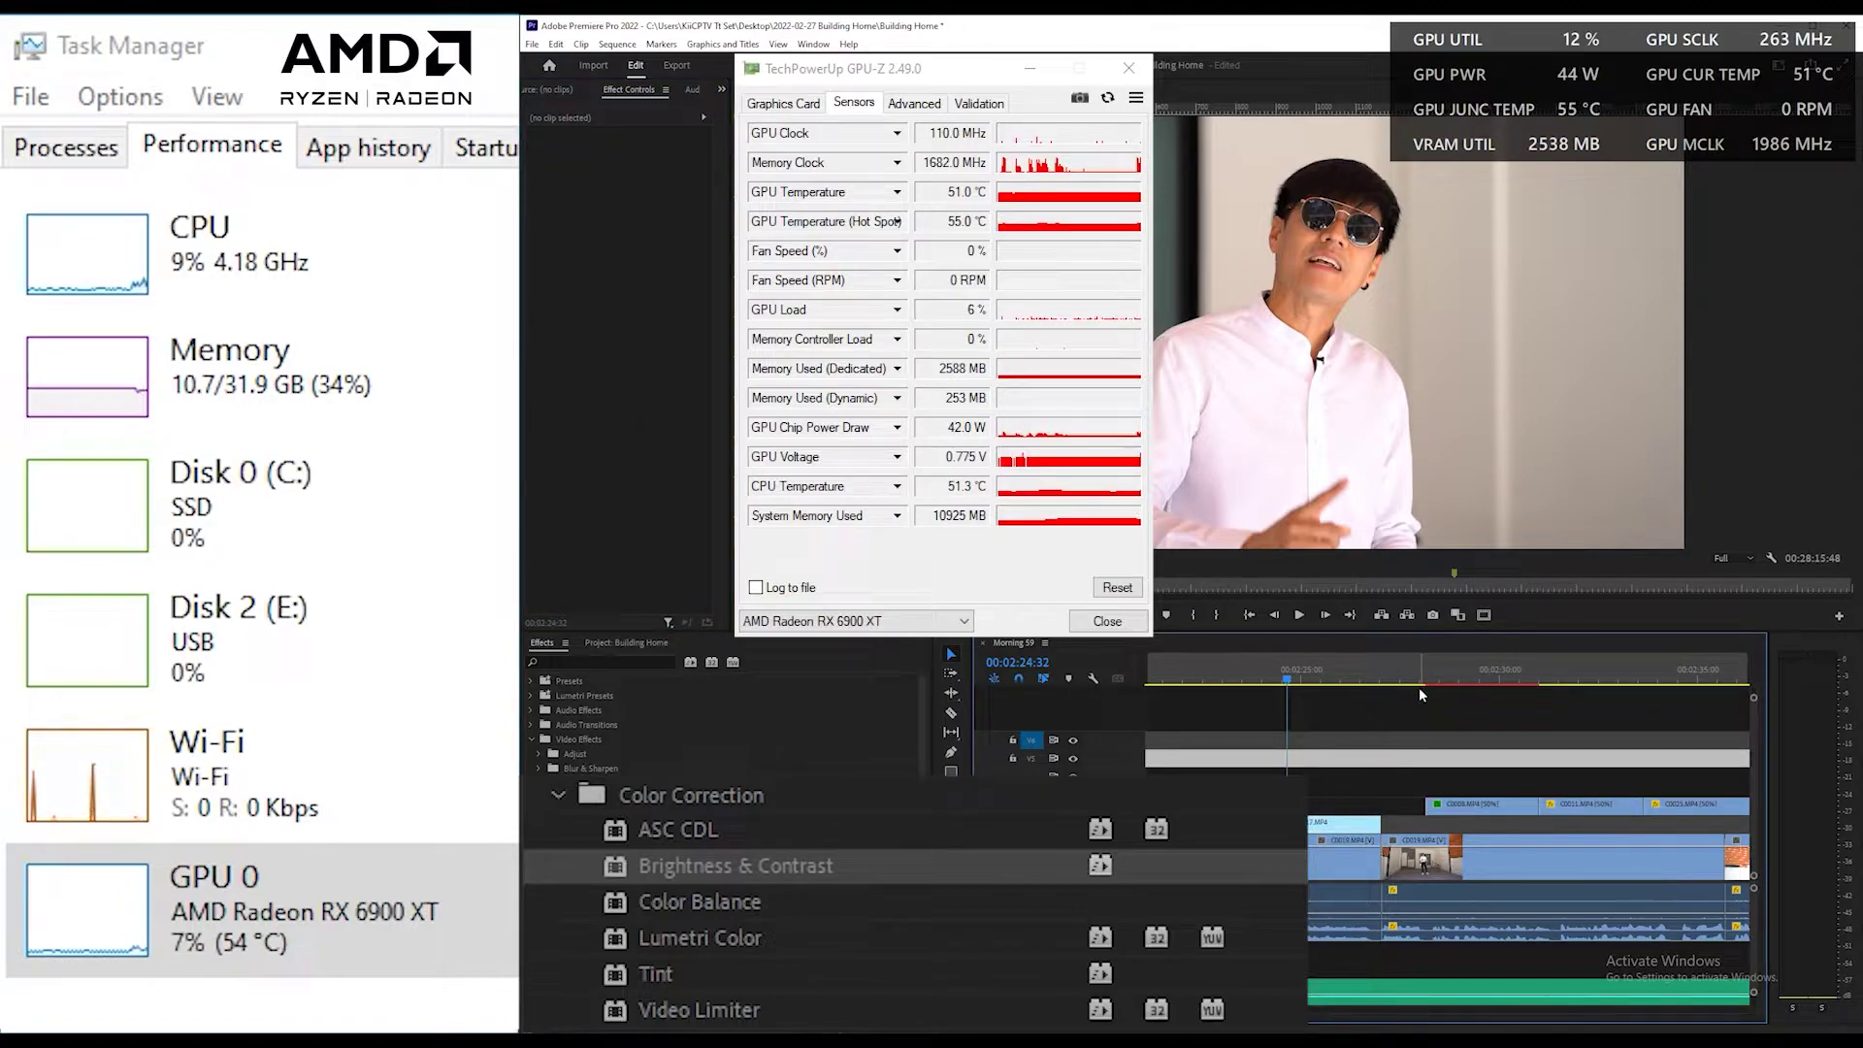
left_click(1506, 681)
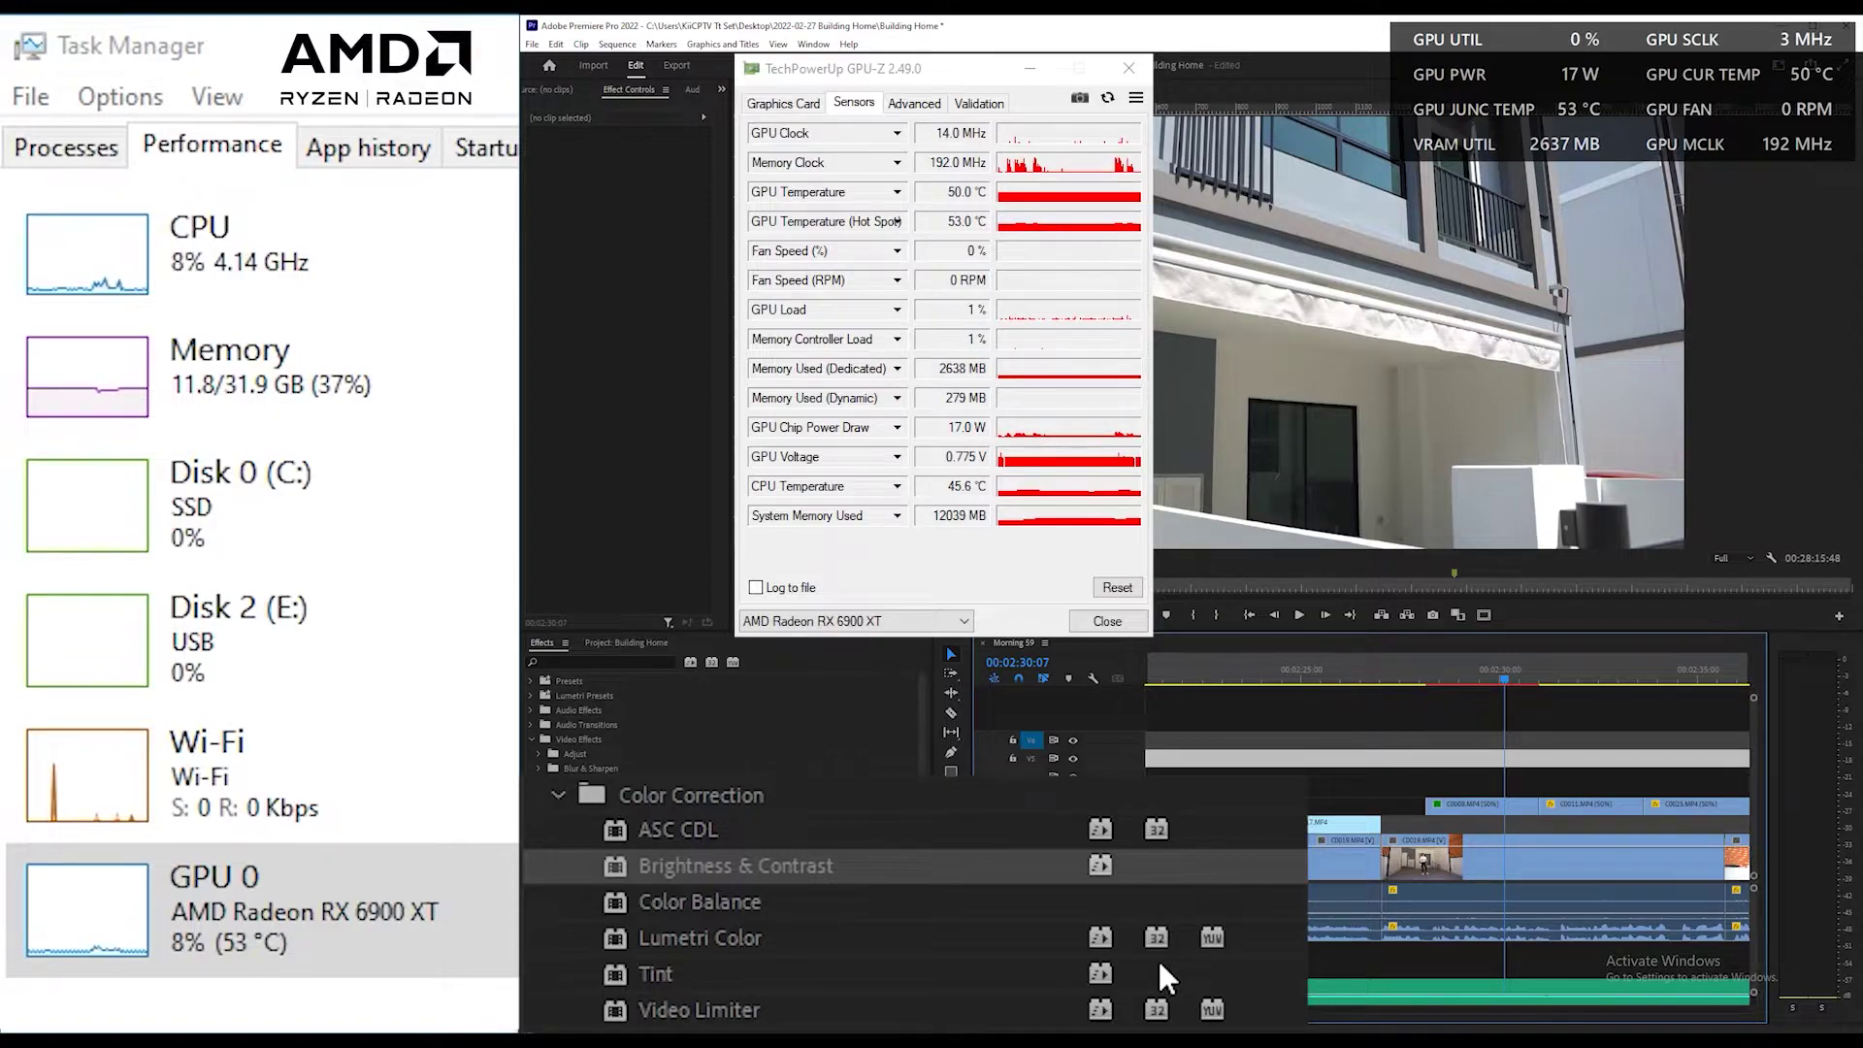
left_click(1151, 937)
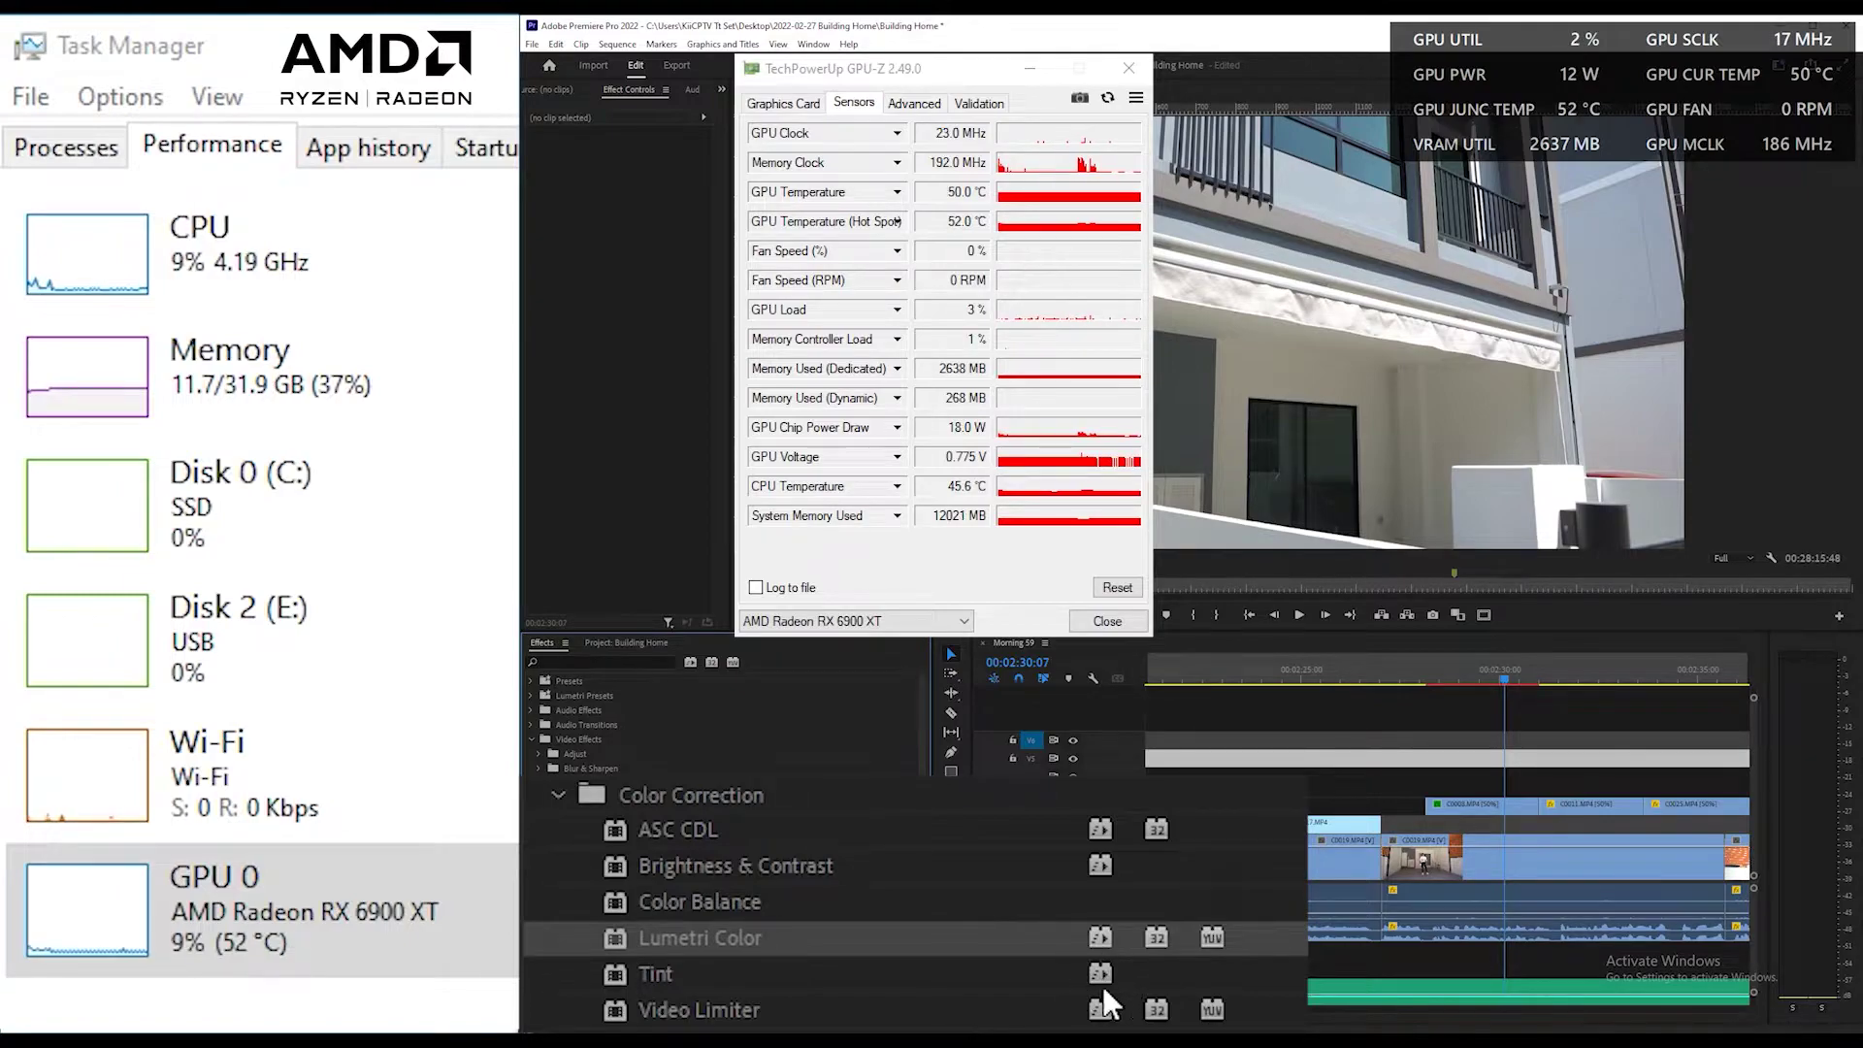
mouse_move(1436, 678)
left_mouse_down()
mouse_move(1484, 683)
mouse_move(1442, 678)
left_mouse_up()
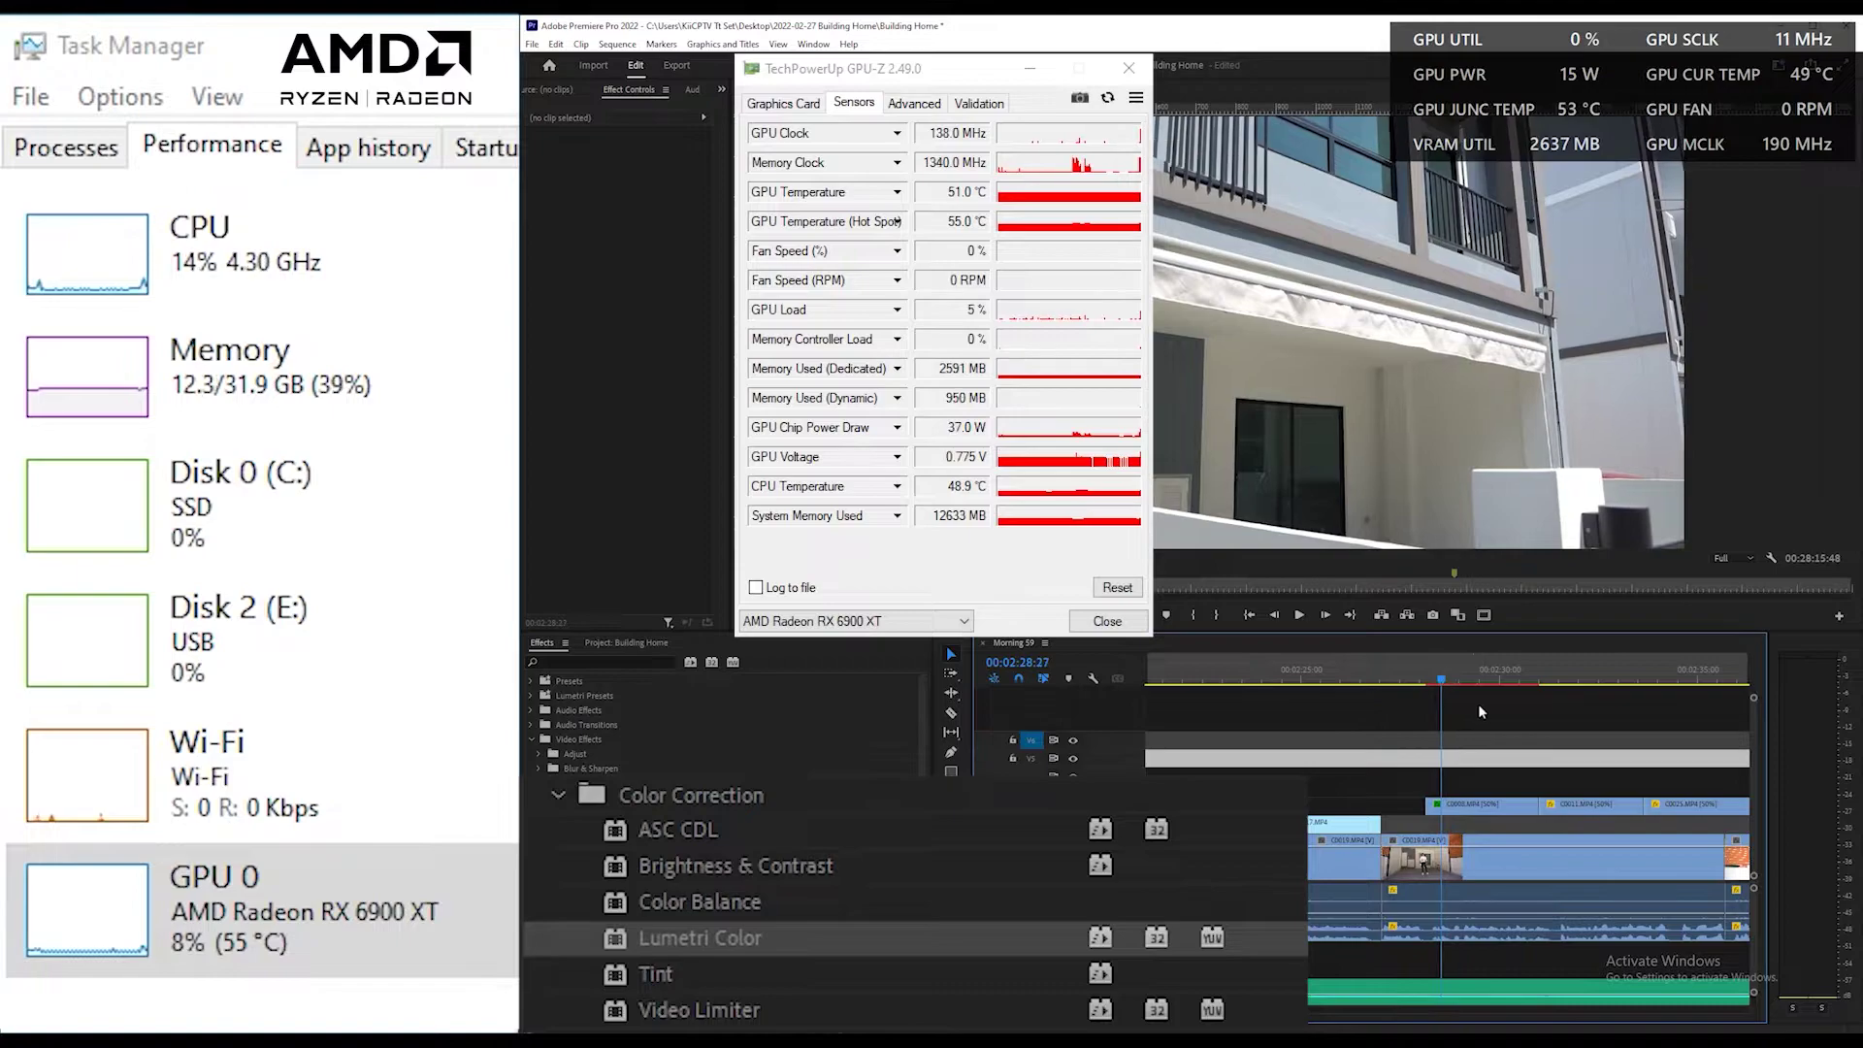
key("space")
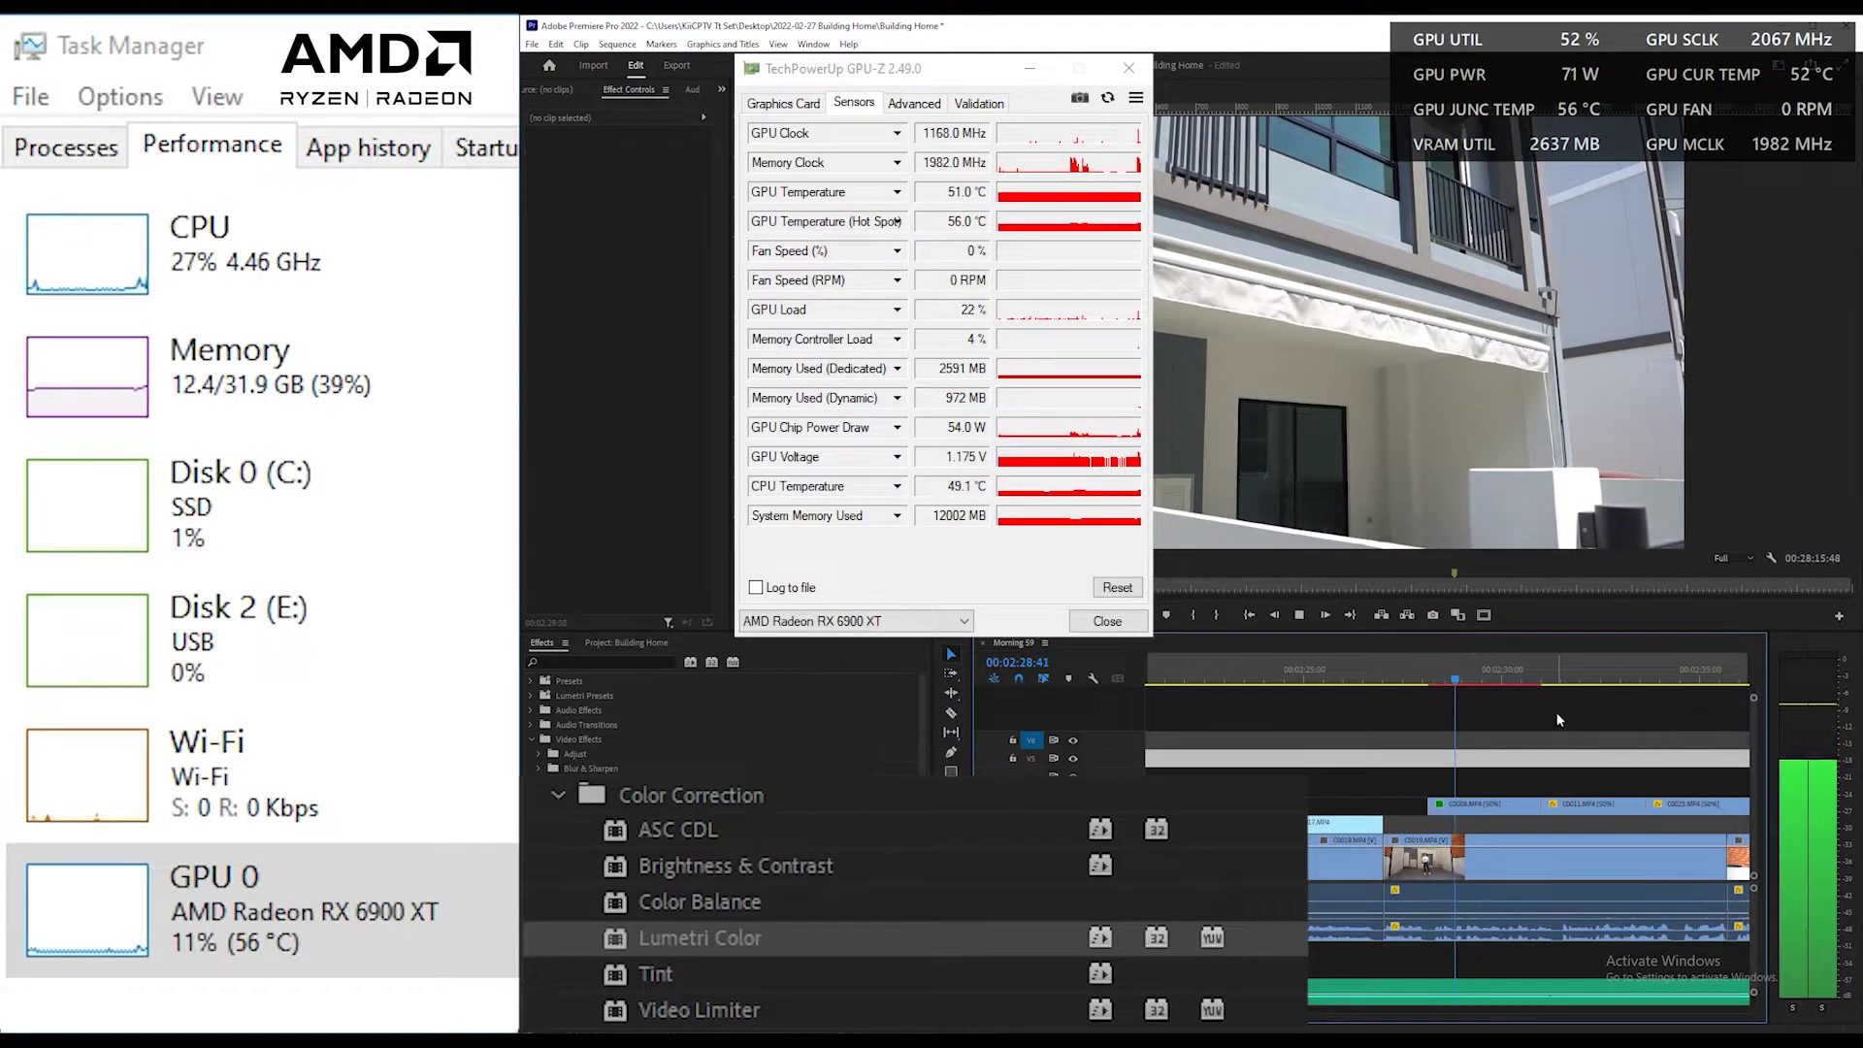
key("space")
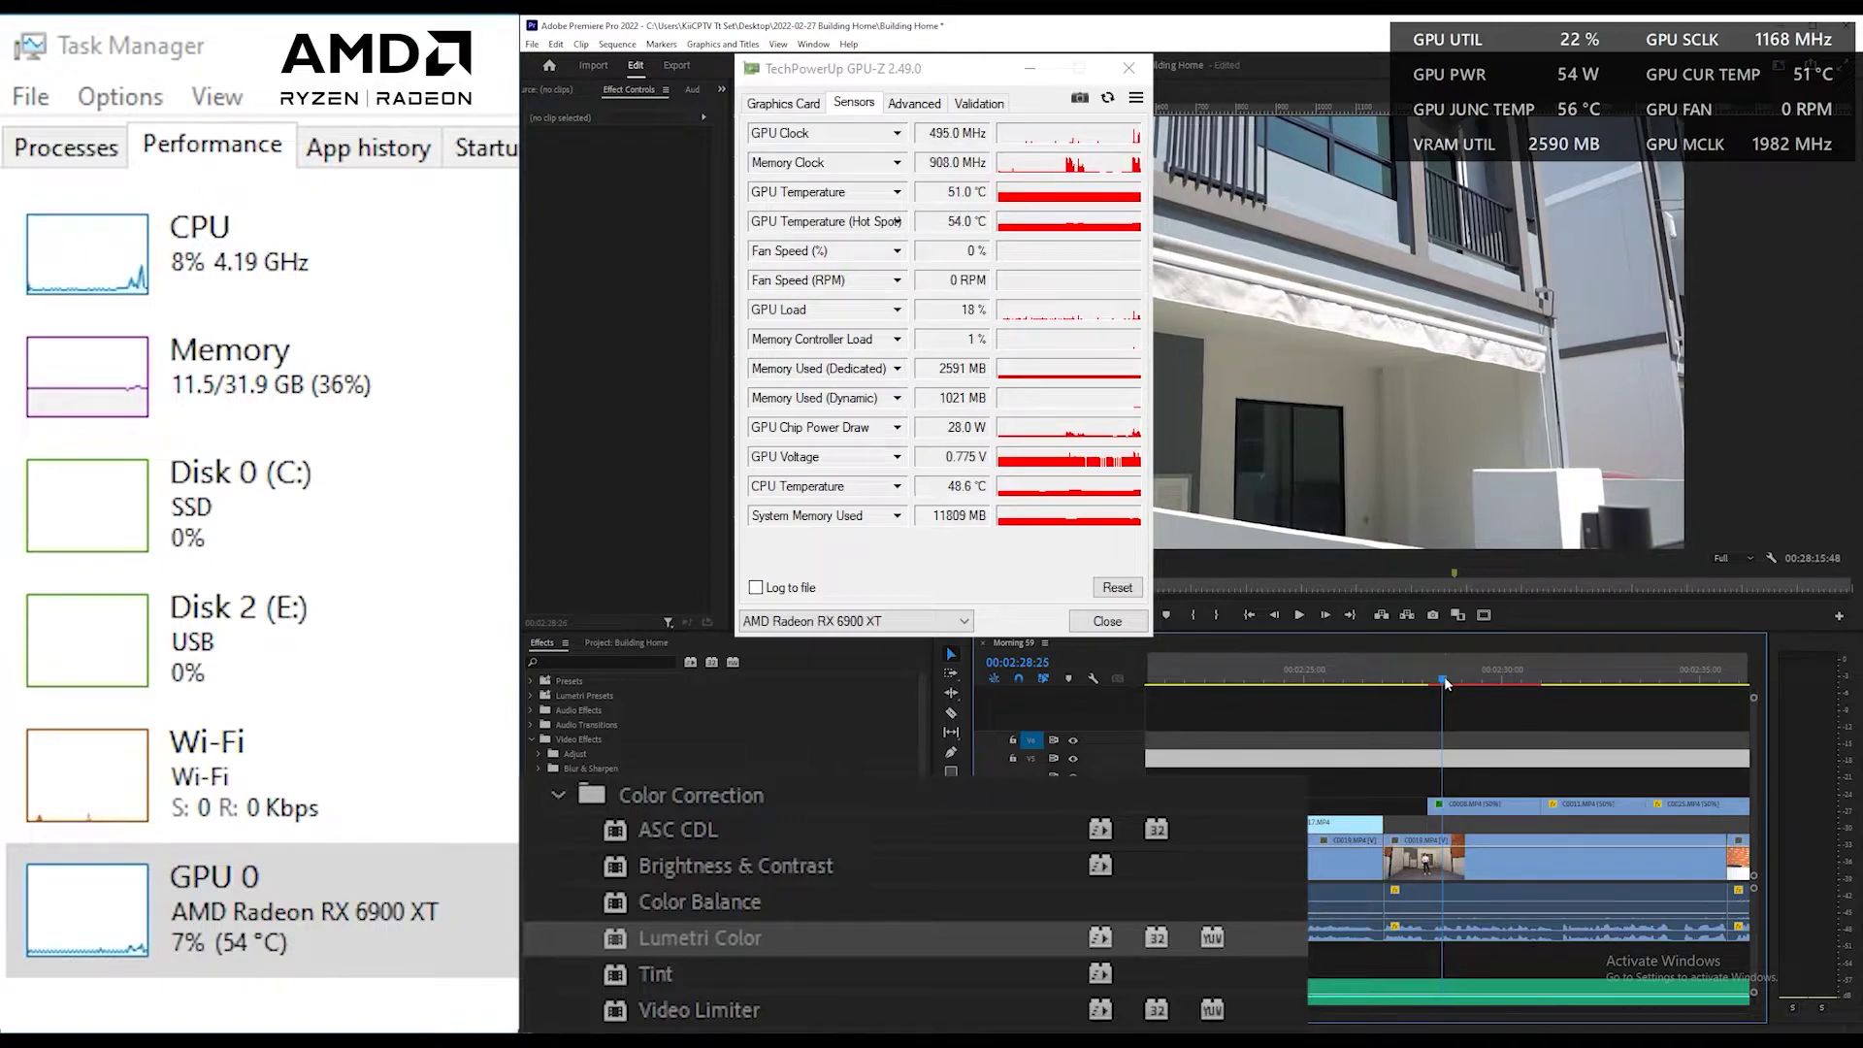
key("space")
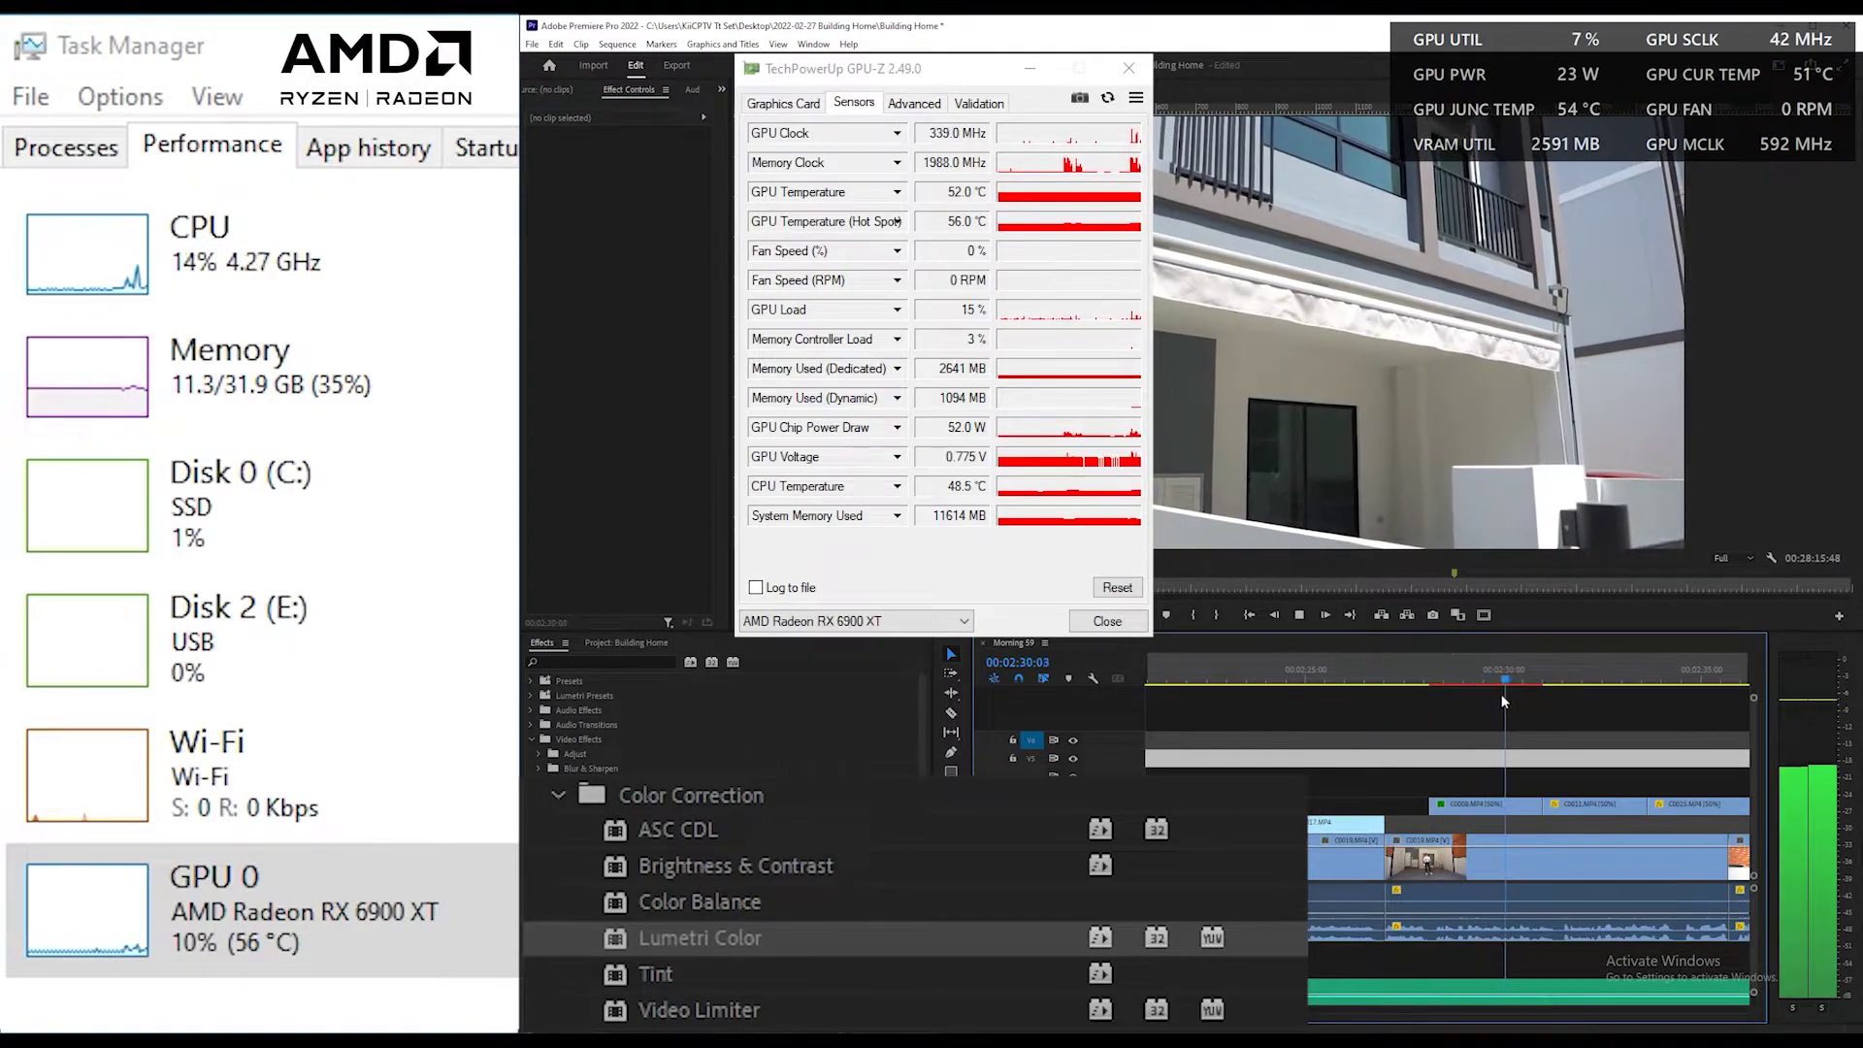
Step: Select clip C0008 and lower its Color Balance Shadow Red to -9.0
left_click(1473, 669)
left_click(1480, 804)
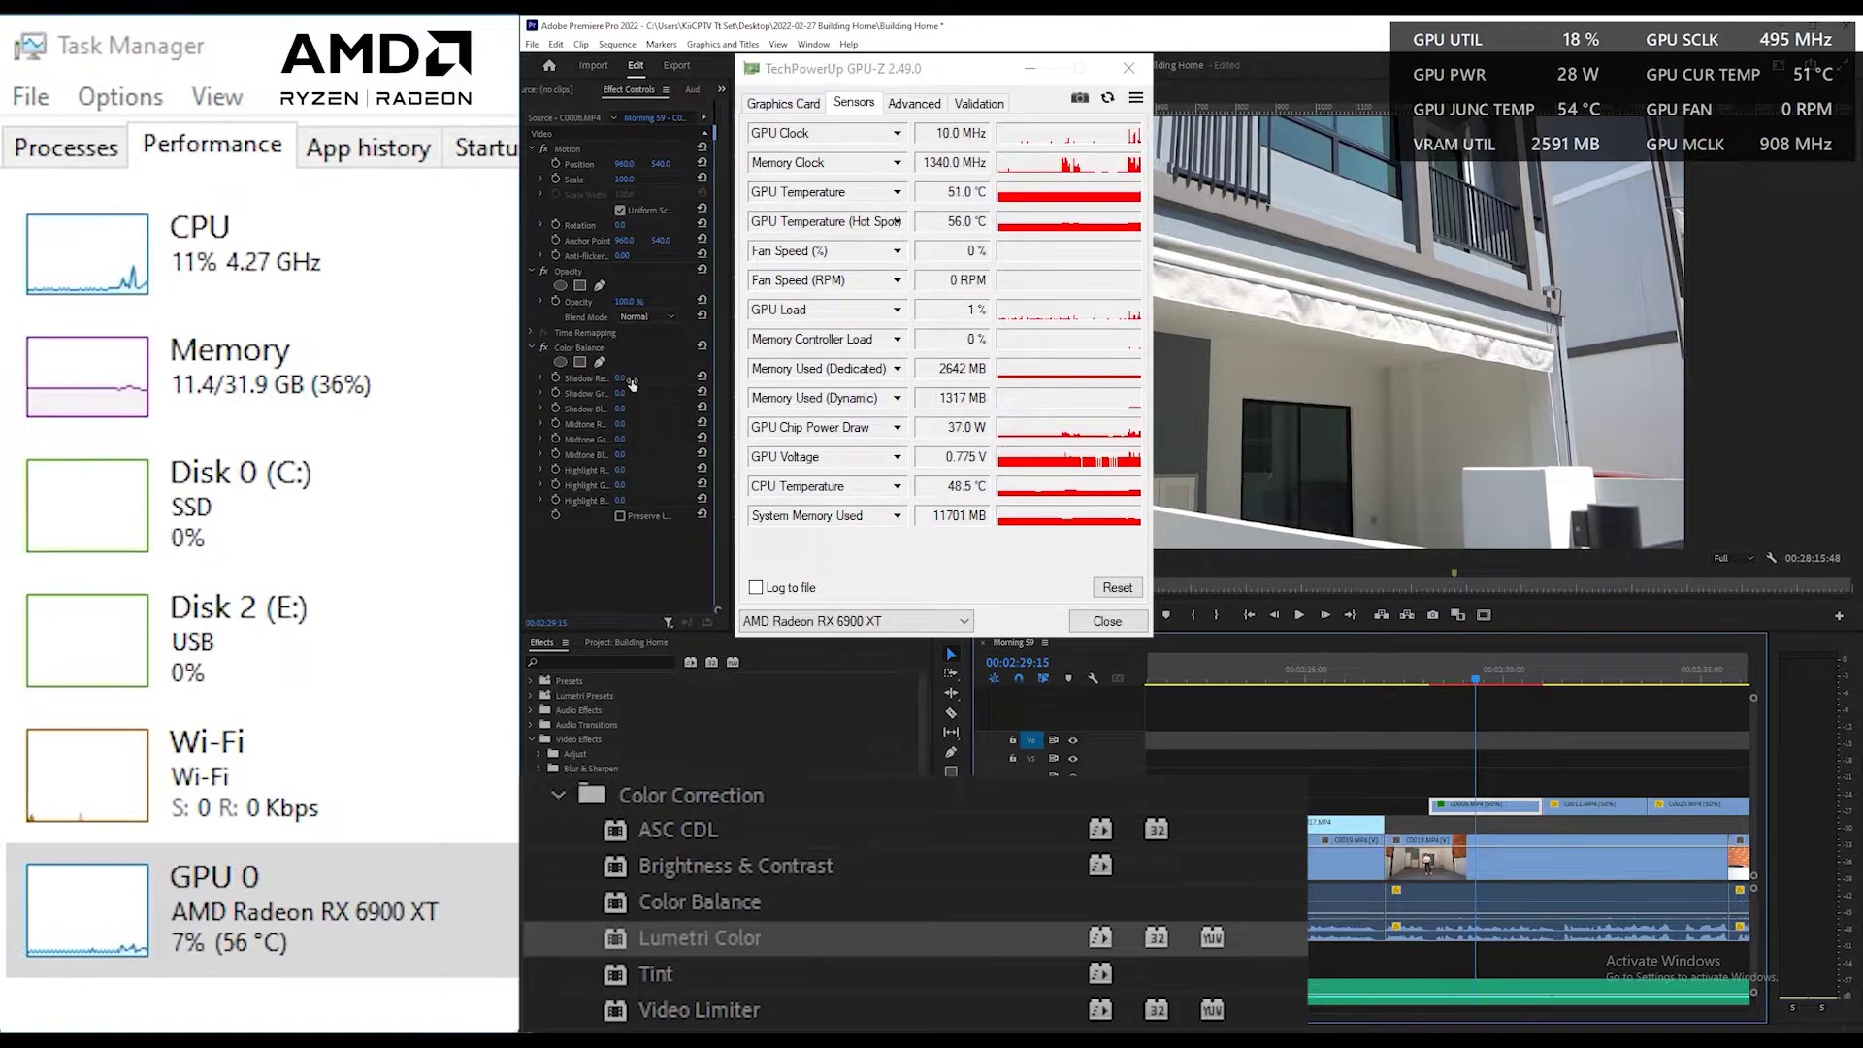
mouse_move(621, 377)
left_mouse_down()
mouse_move(582, 393)
mouse_move(696, 393)
left_mouse_up()
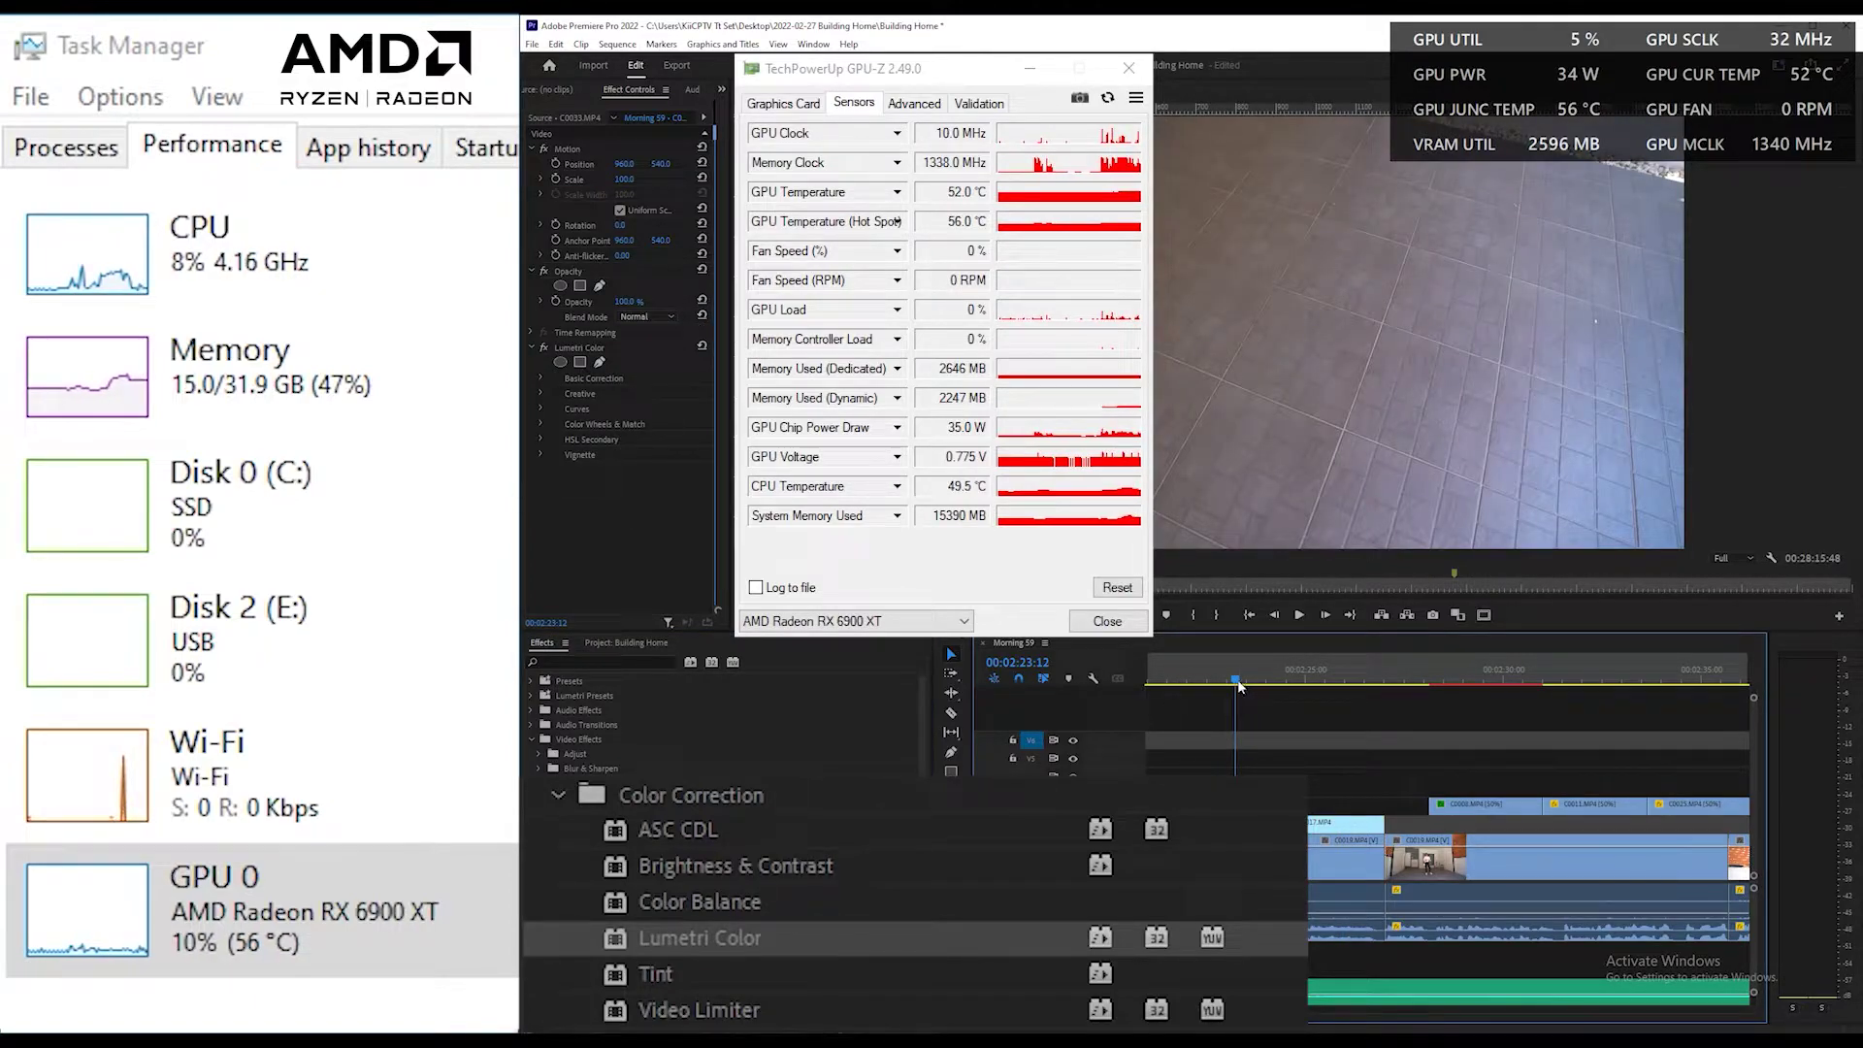
Step: At 00:02:22:29, lower Temperature in Lumetri's Basic Correction to cool the clip
left_click(1209, 682)
scroll(1251, 669, "up", 3)
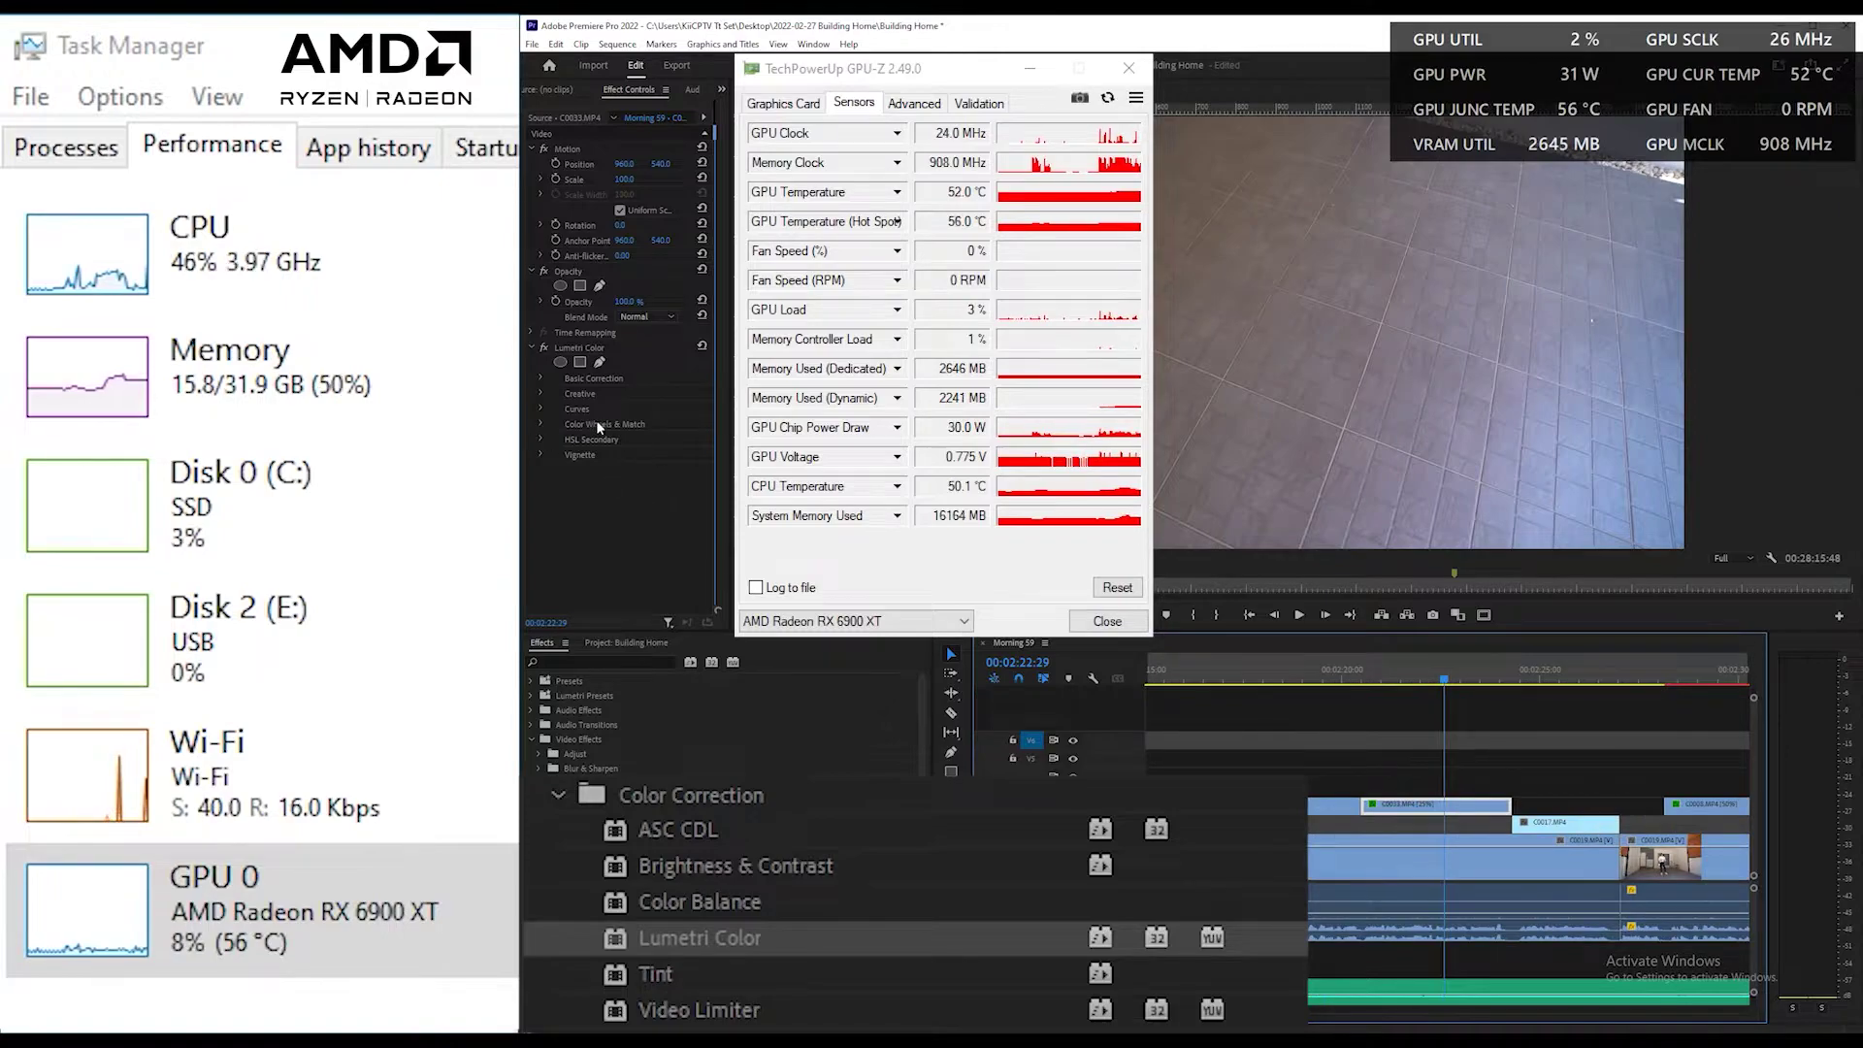
left_click(594, 378)
mouse_move(623, 515)
left_mouse_down()
mouse_move(582, 514)
mouse_move(679, 514)
mouse_move(601, 515)
left_mouse_up()
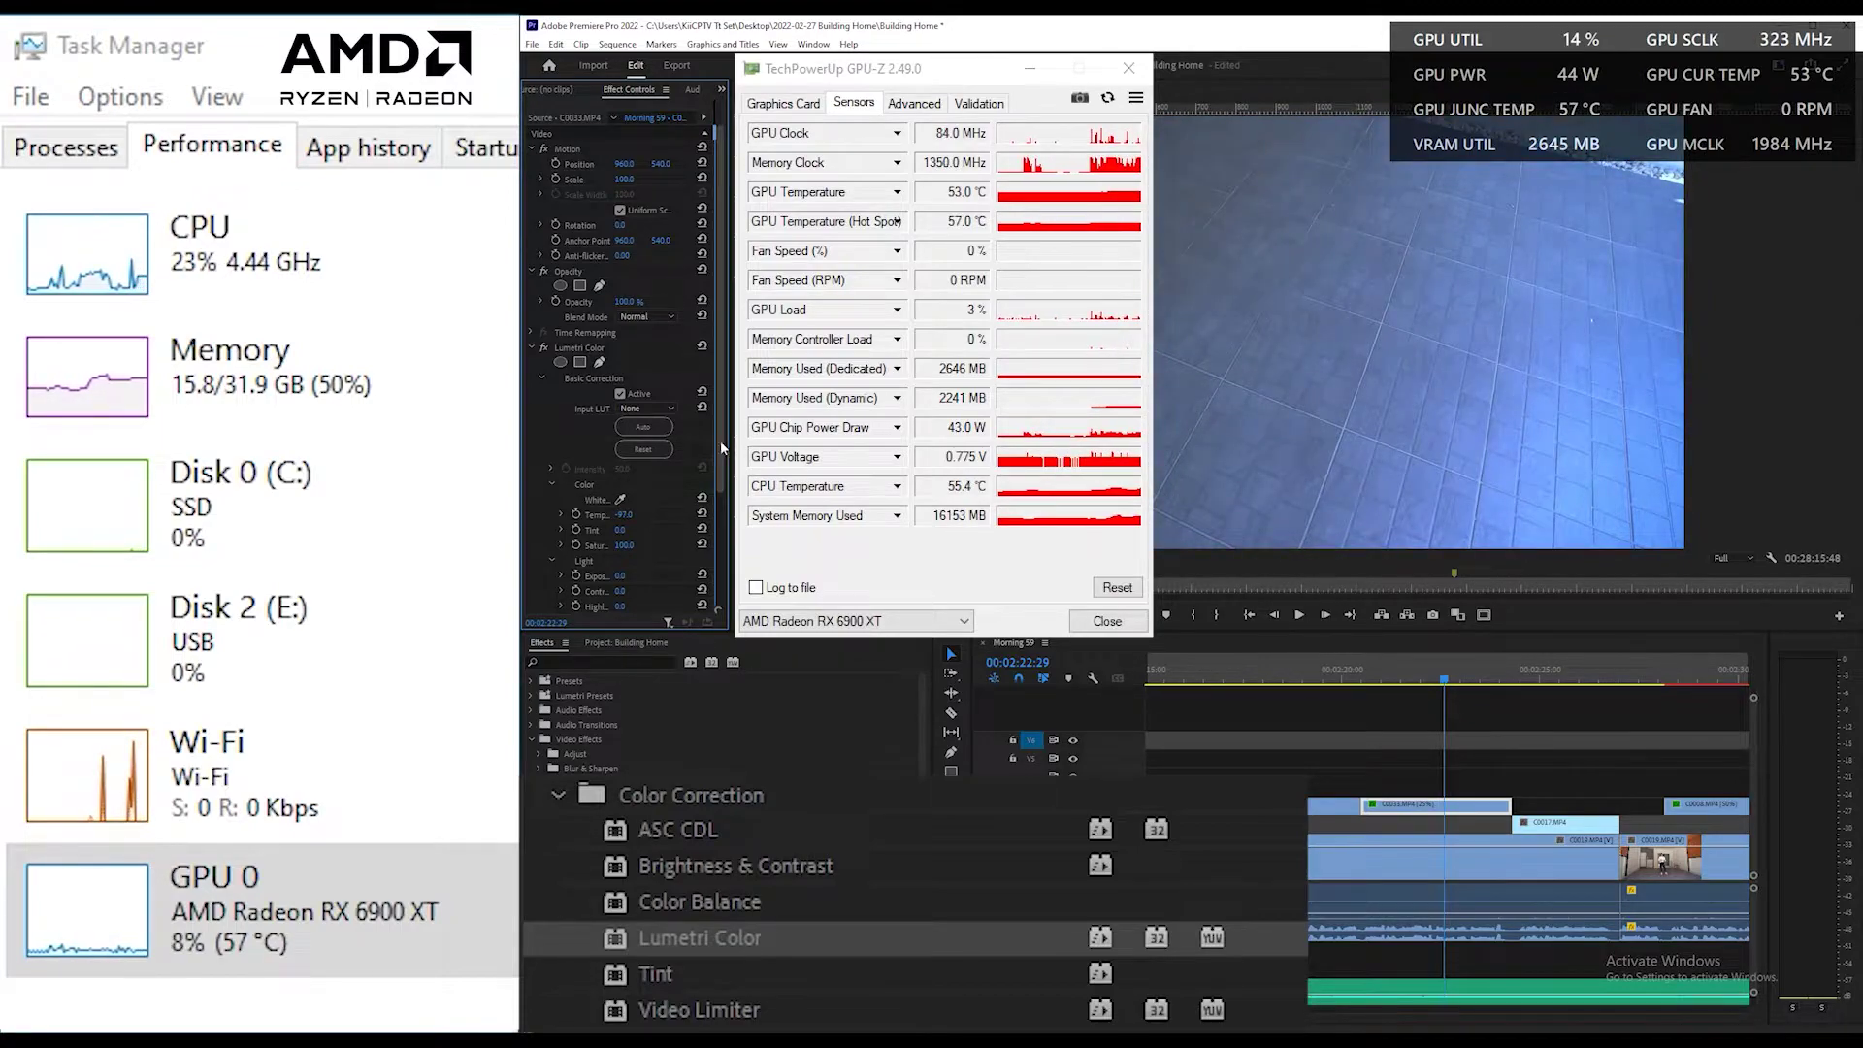
mouse_move(720, 441)
left_mouse_down()
mouse_move(730, 541)
mouse_move(824, 539)
left_mouse_up()
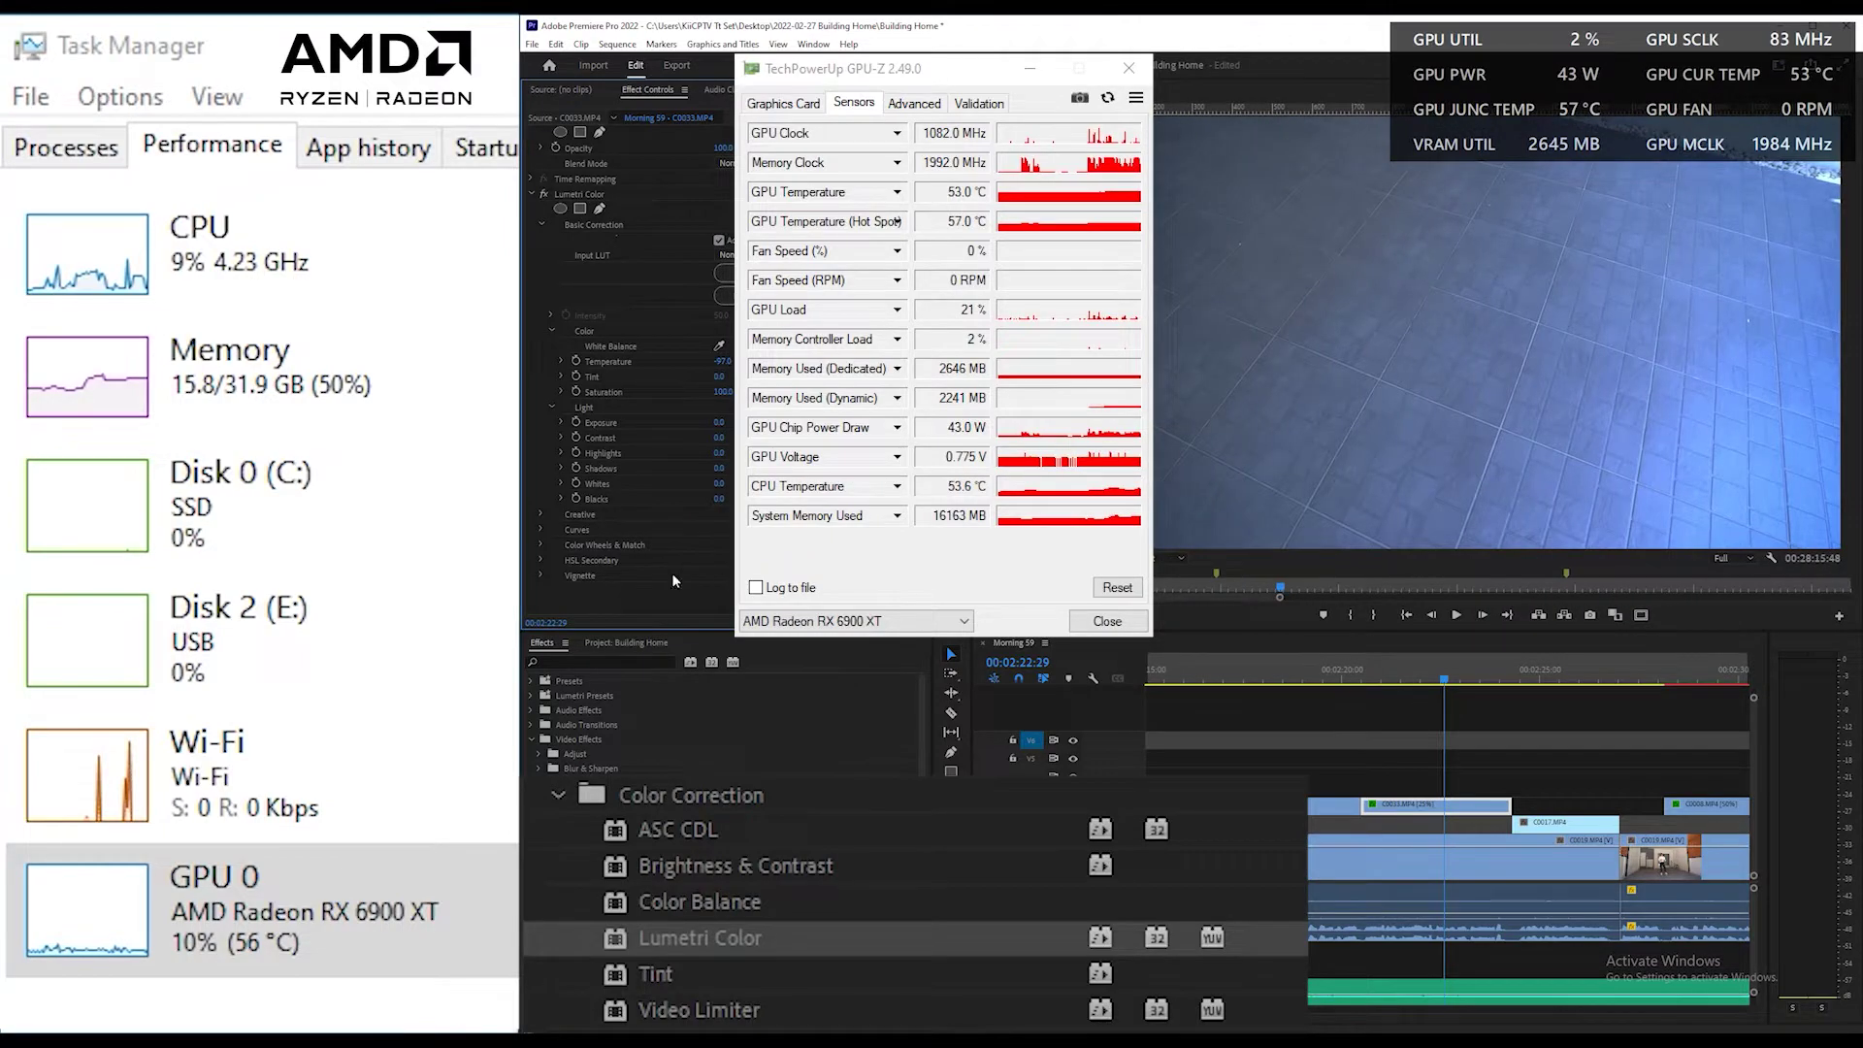
Step: Shift the Midtones color wheel toward blue to tint the floor, then deselect clip C0033
left_click(556, 544)
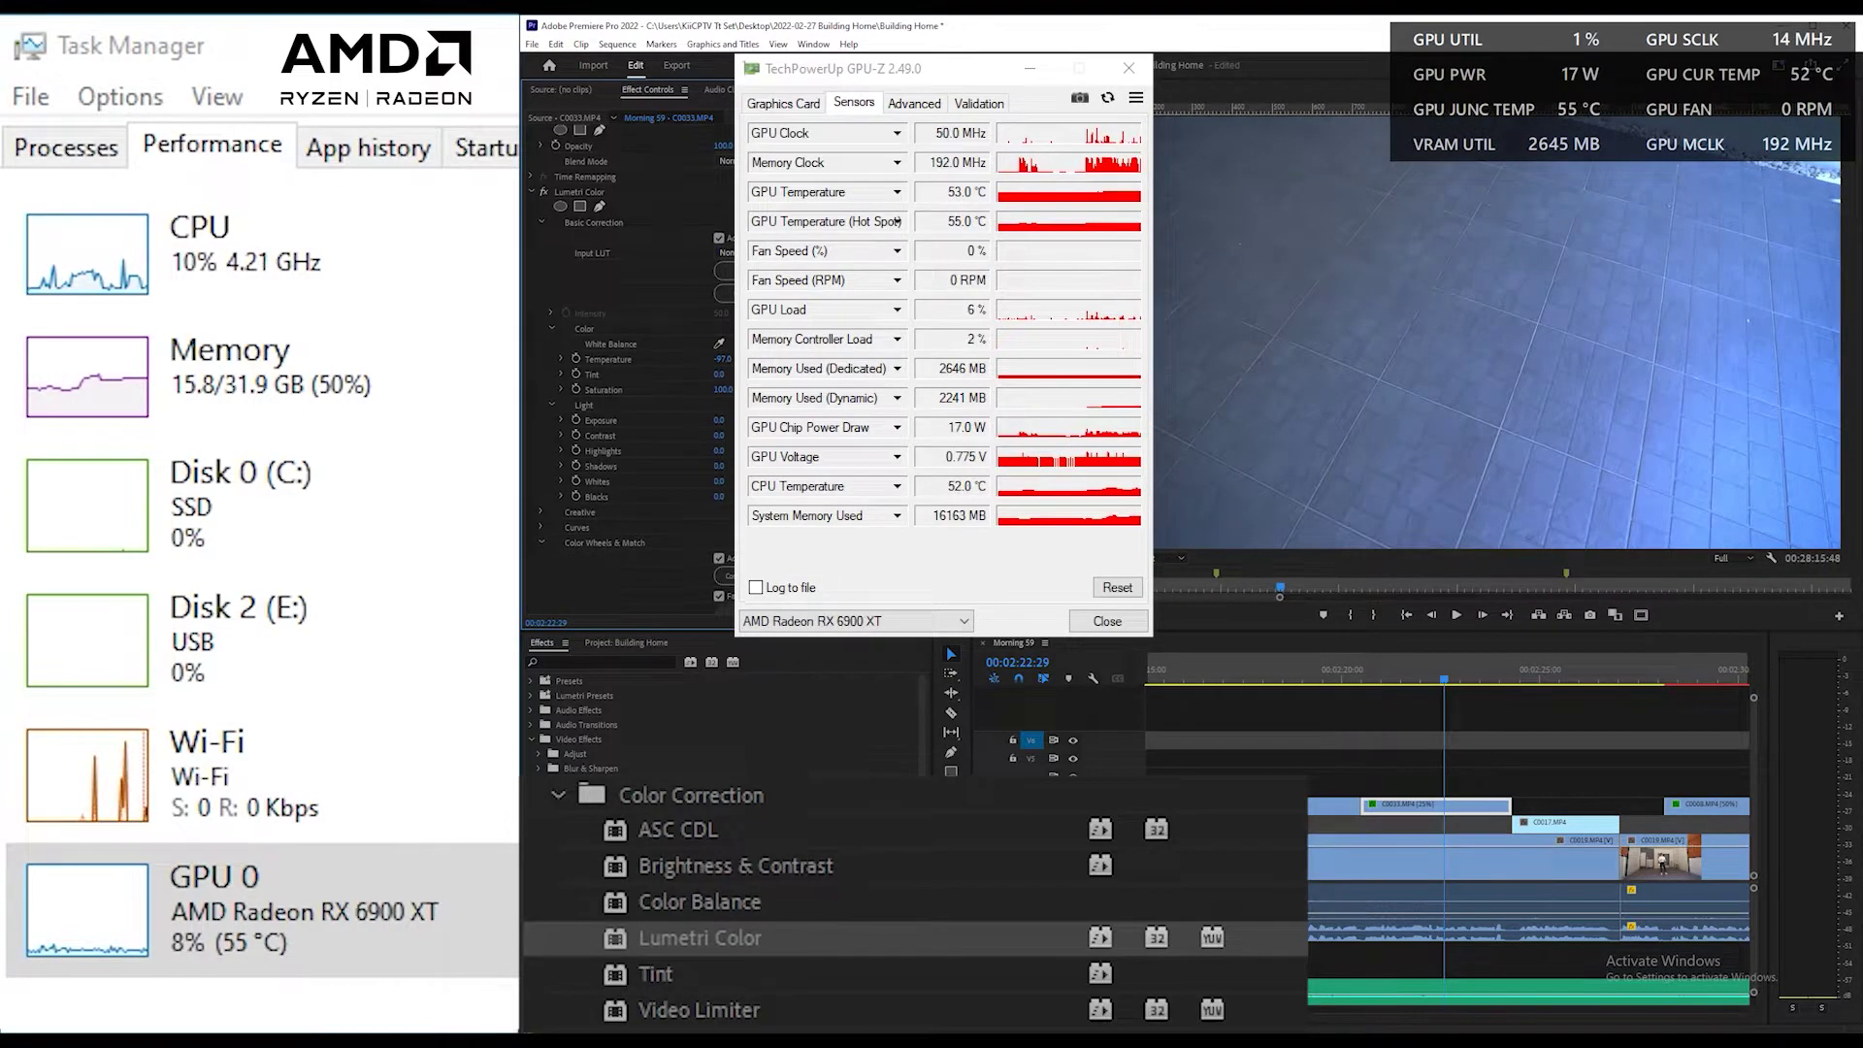
scroll(620, 389, "down", 5)
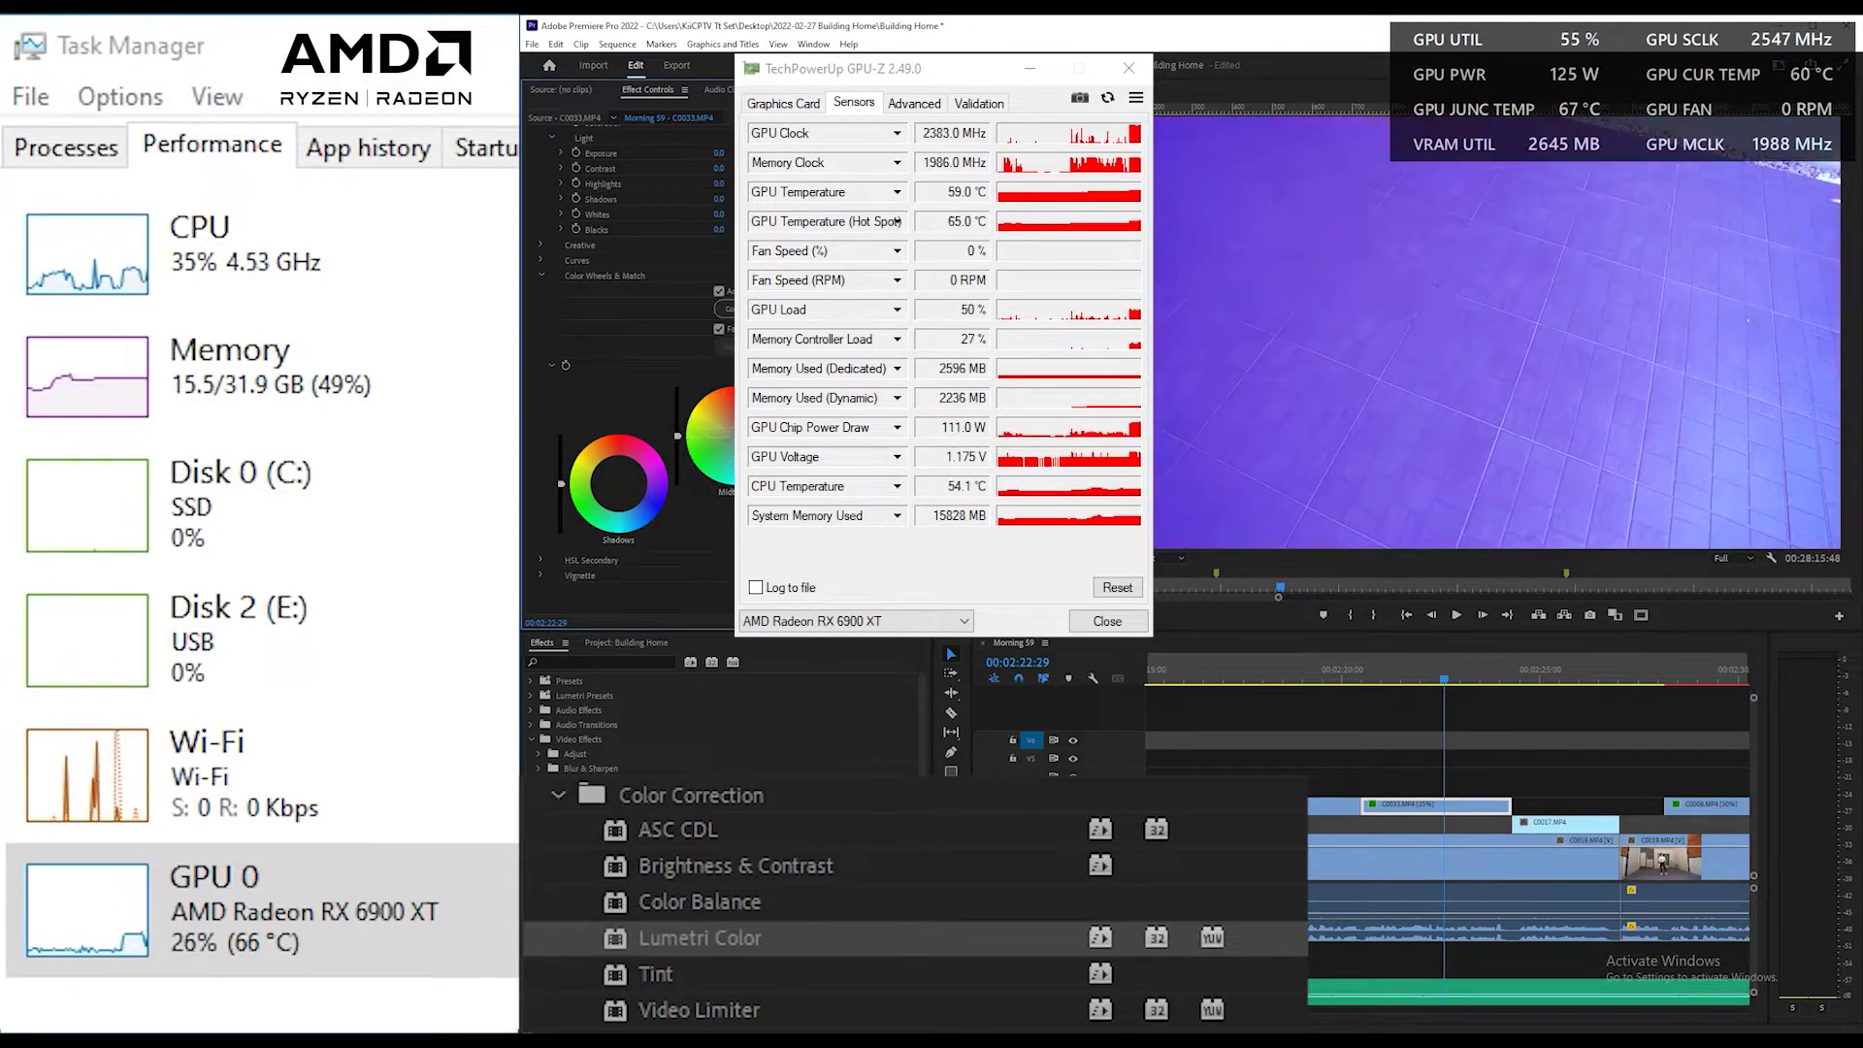
left_click_drag(737, 436, 728, 448)
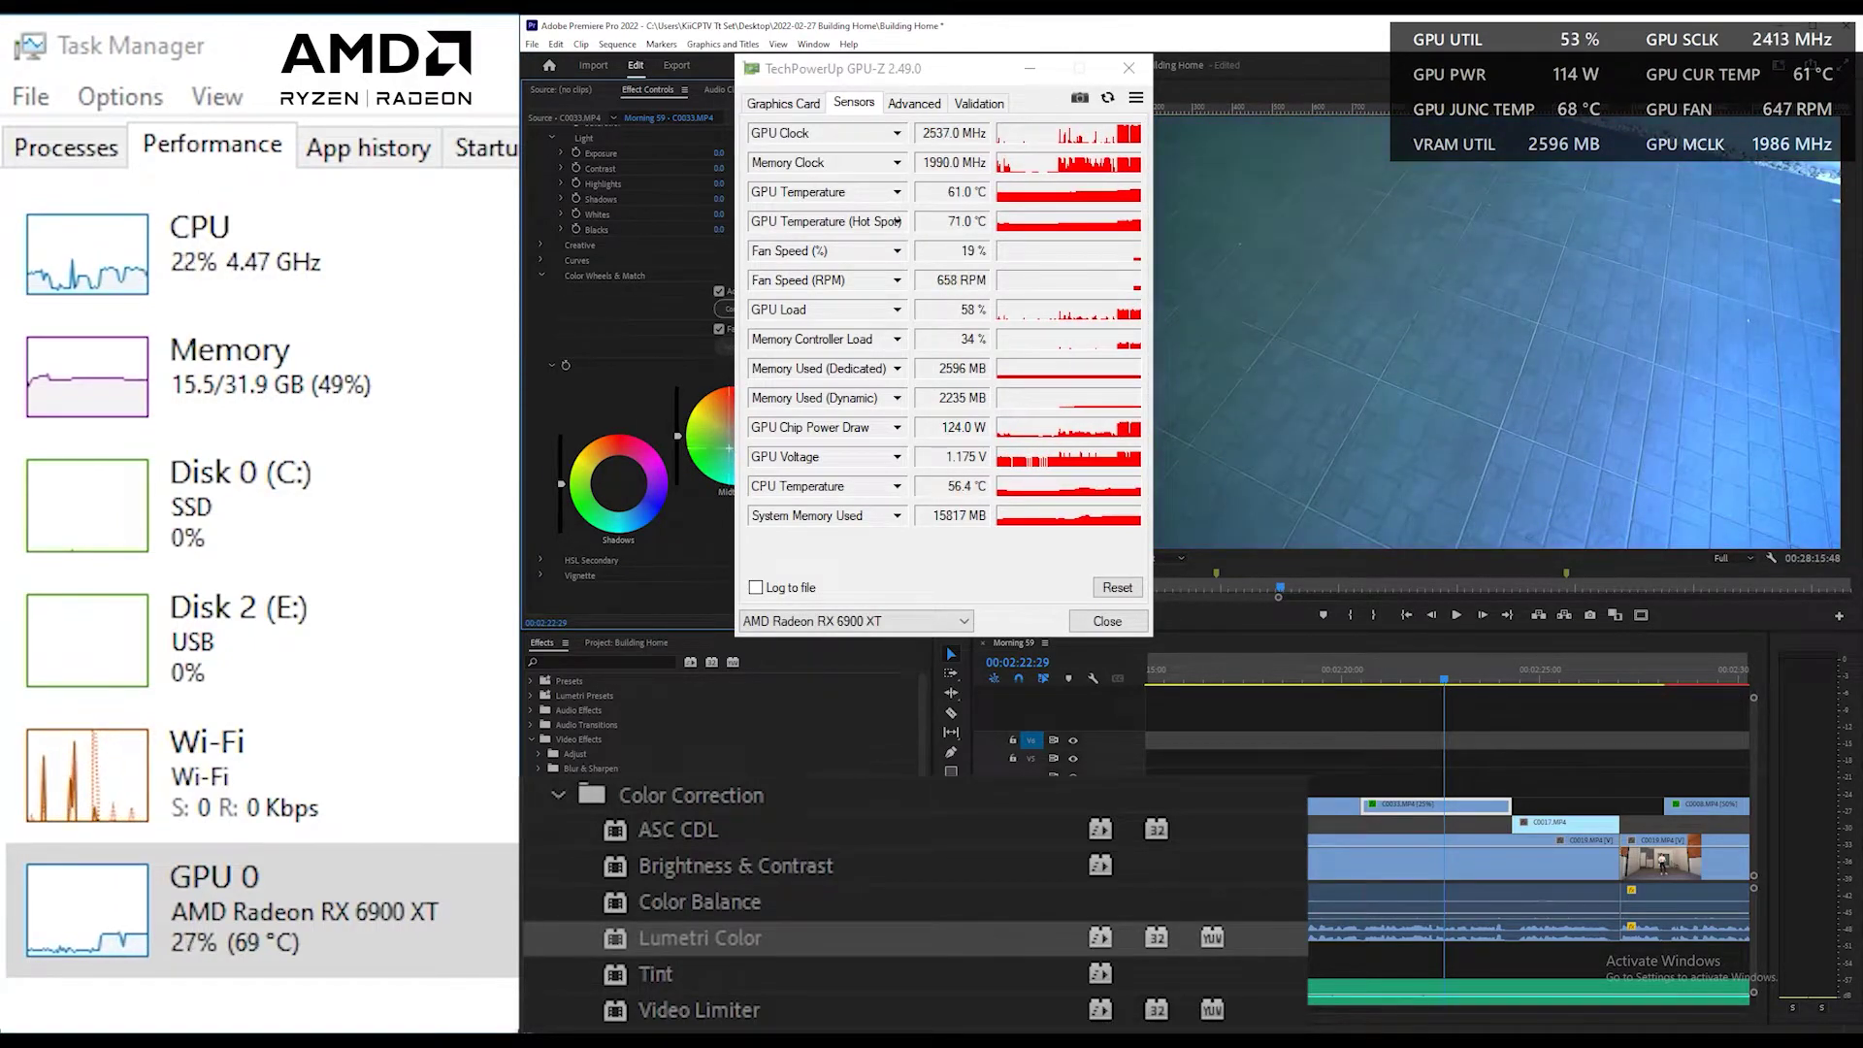
left_click(1467, 742)
left_click(1395, 811)
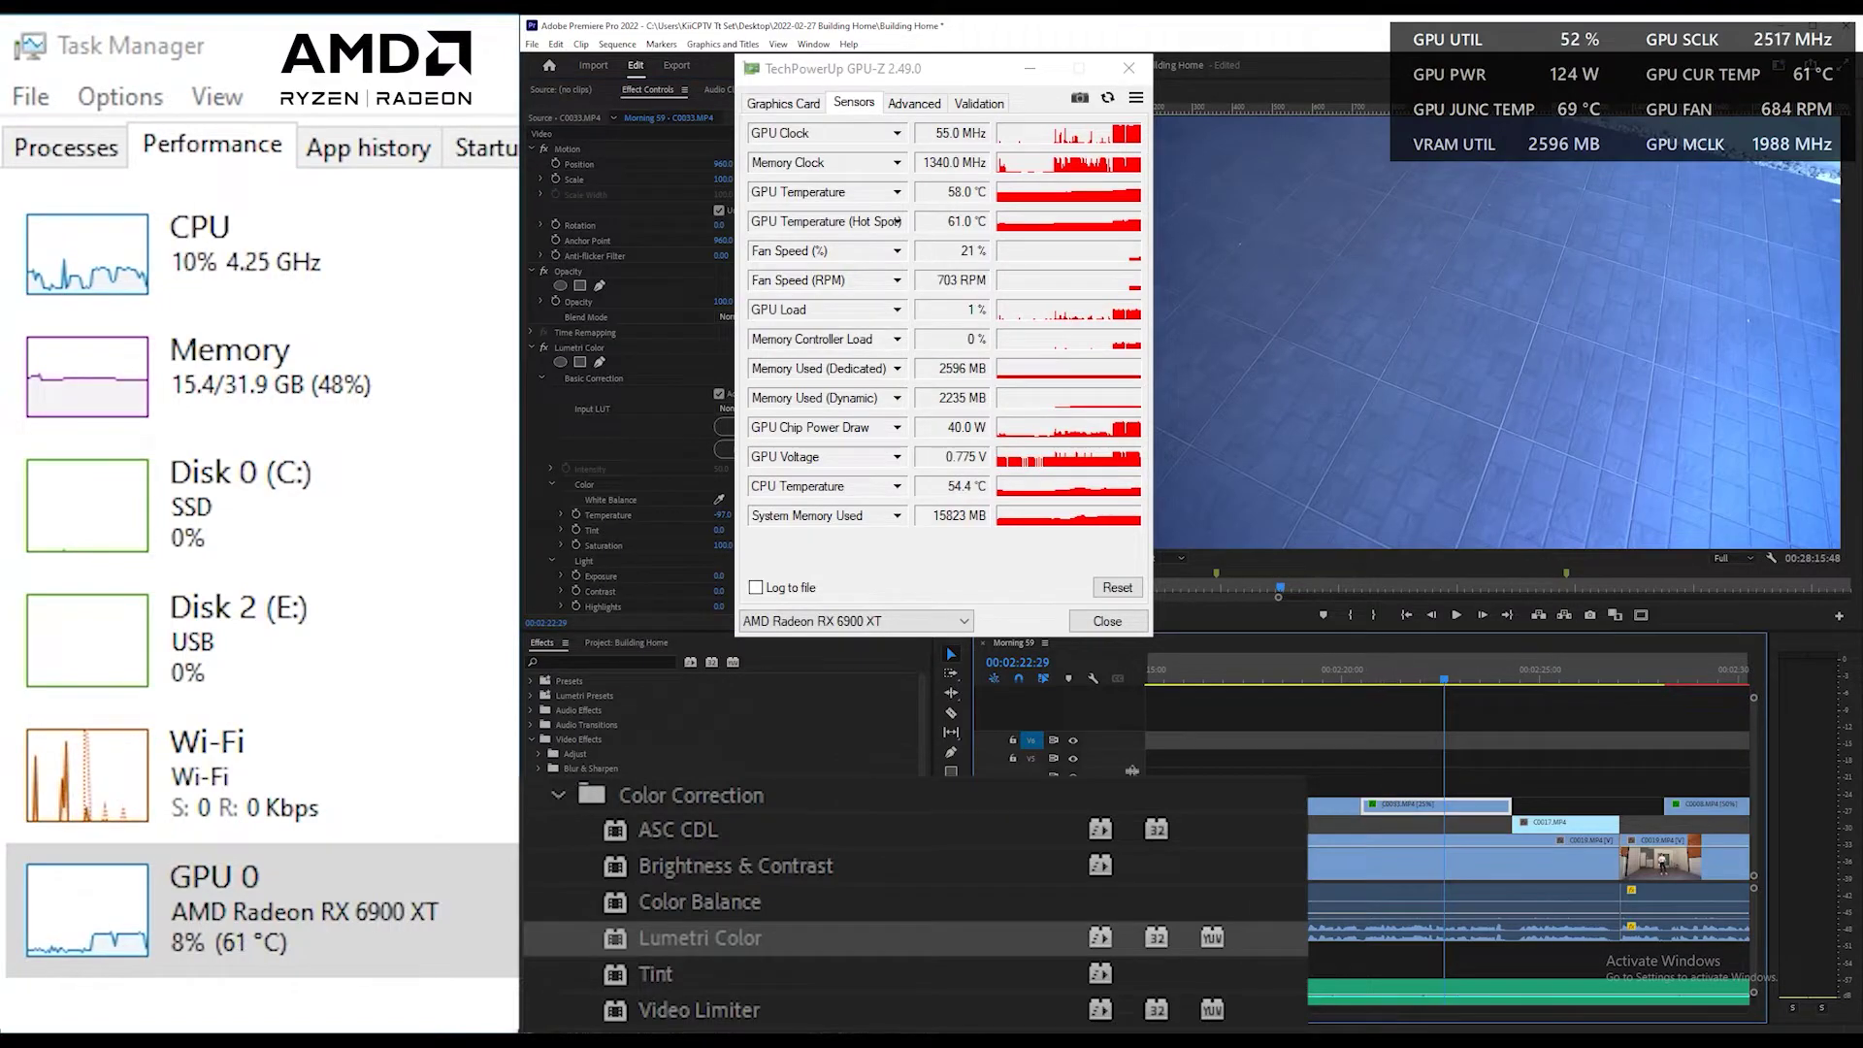
left_click(1480, 715)
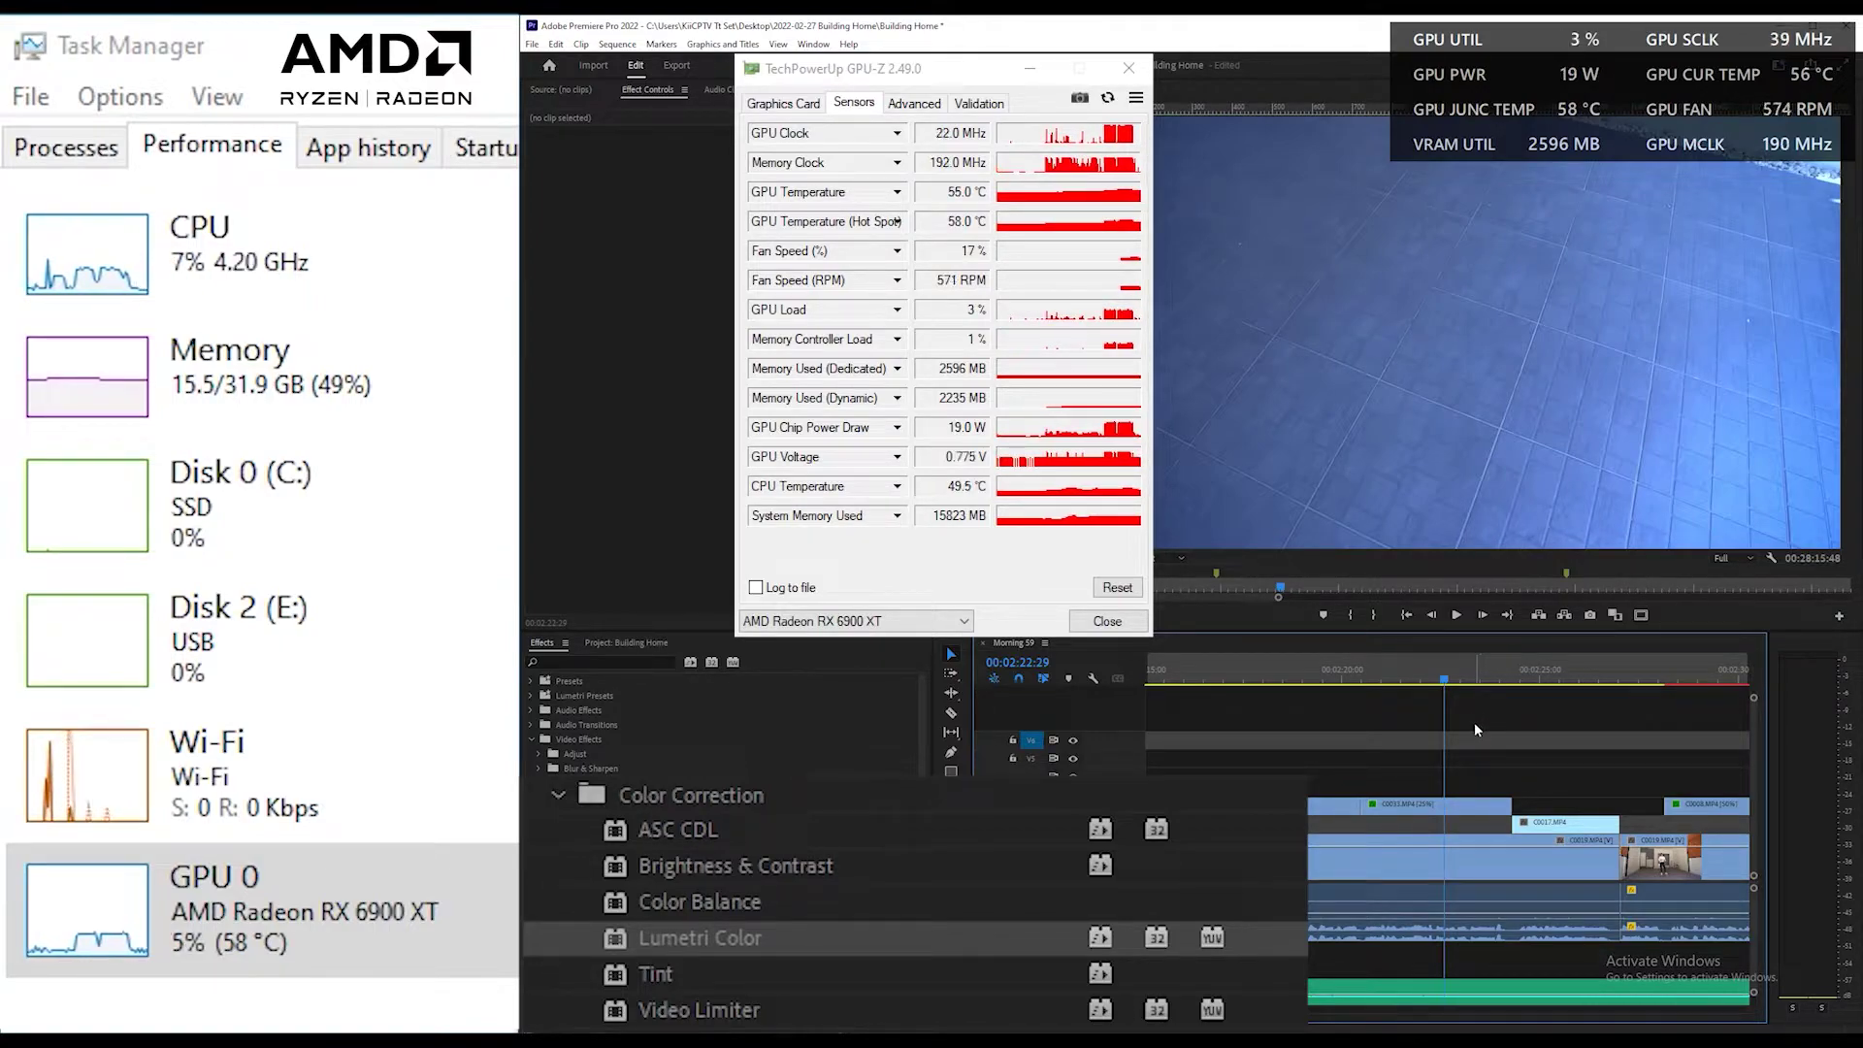
Step: Filter the Effects list to Accelerated, 32-bit and YUV effects, checking Luma Curve and Lumetri Color
scroll(561, 826, "down", 3)
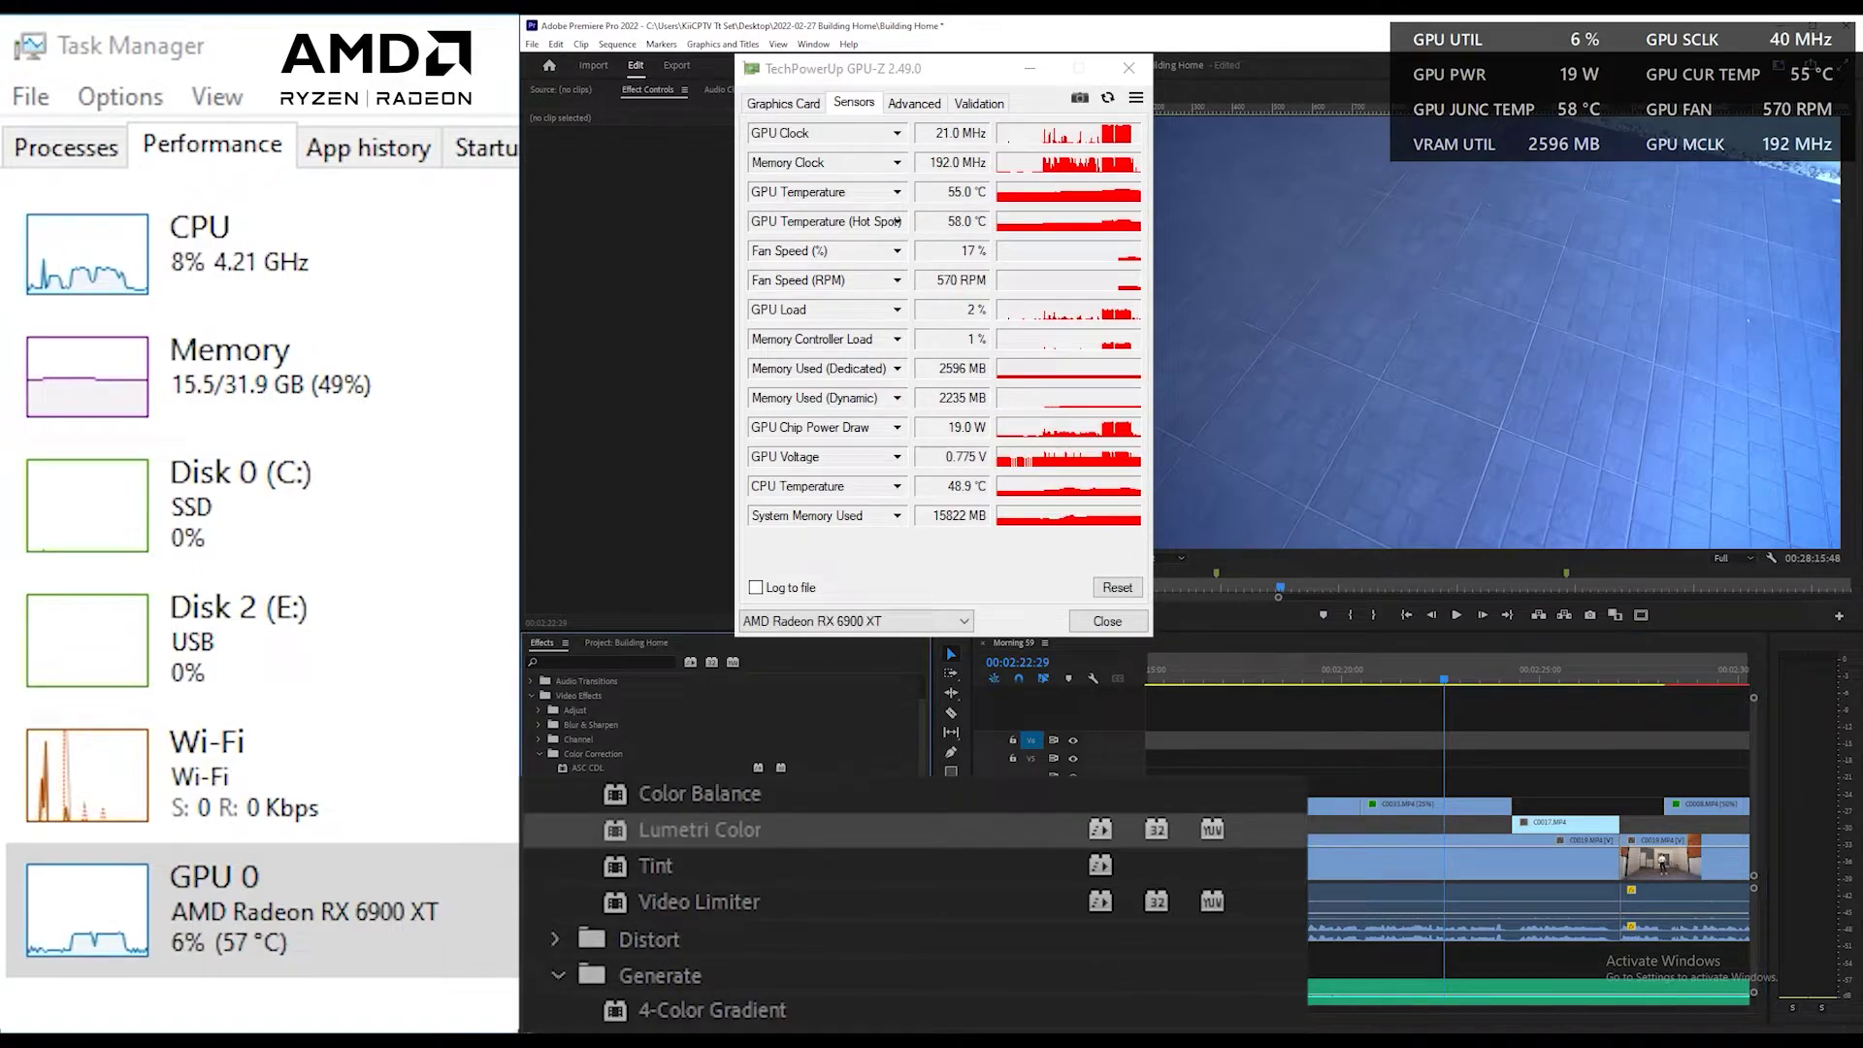
scroll(698, 902, "down", 3)
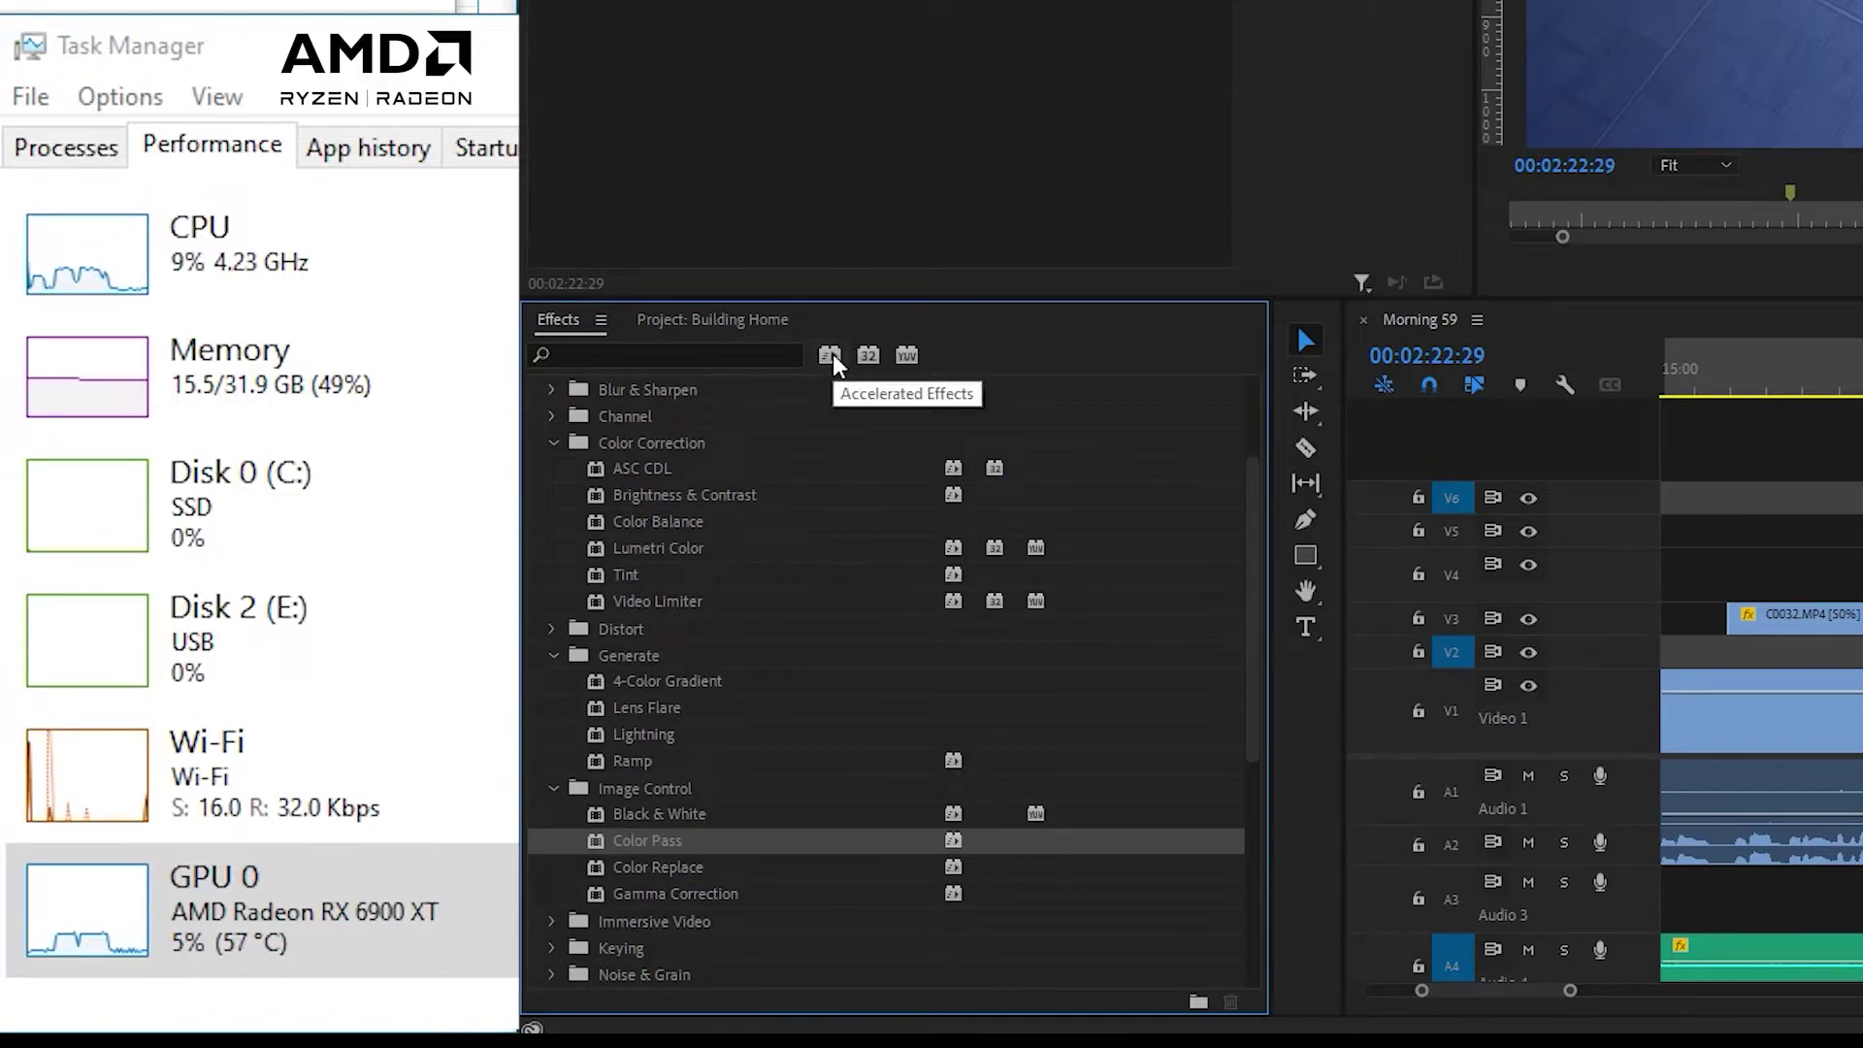
left_click(829, 355)
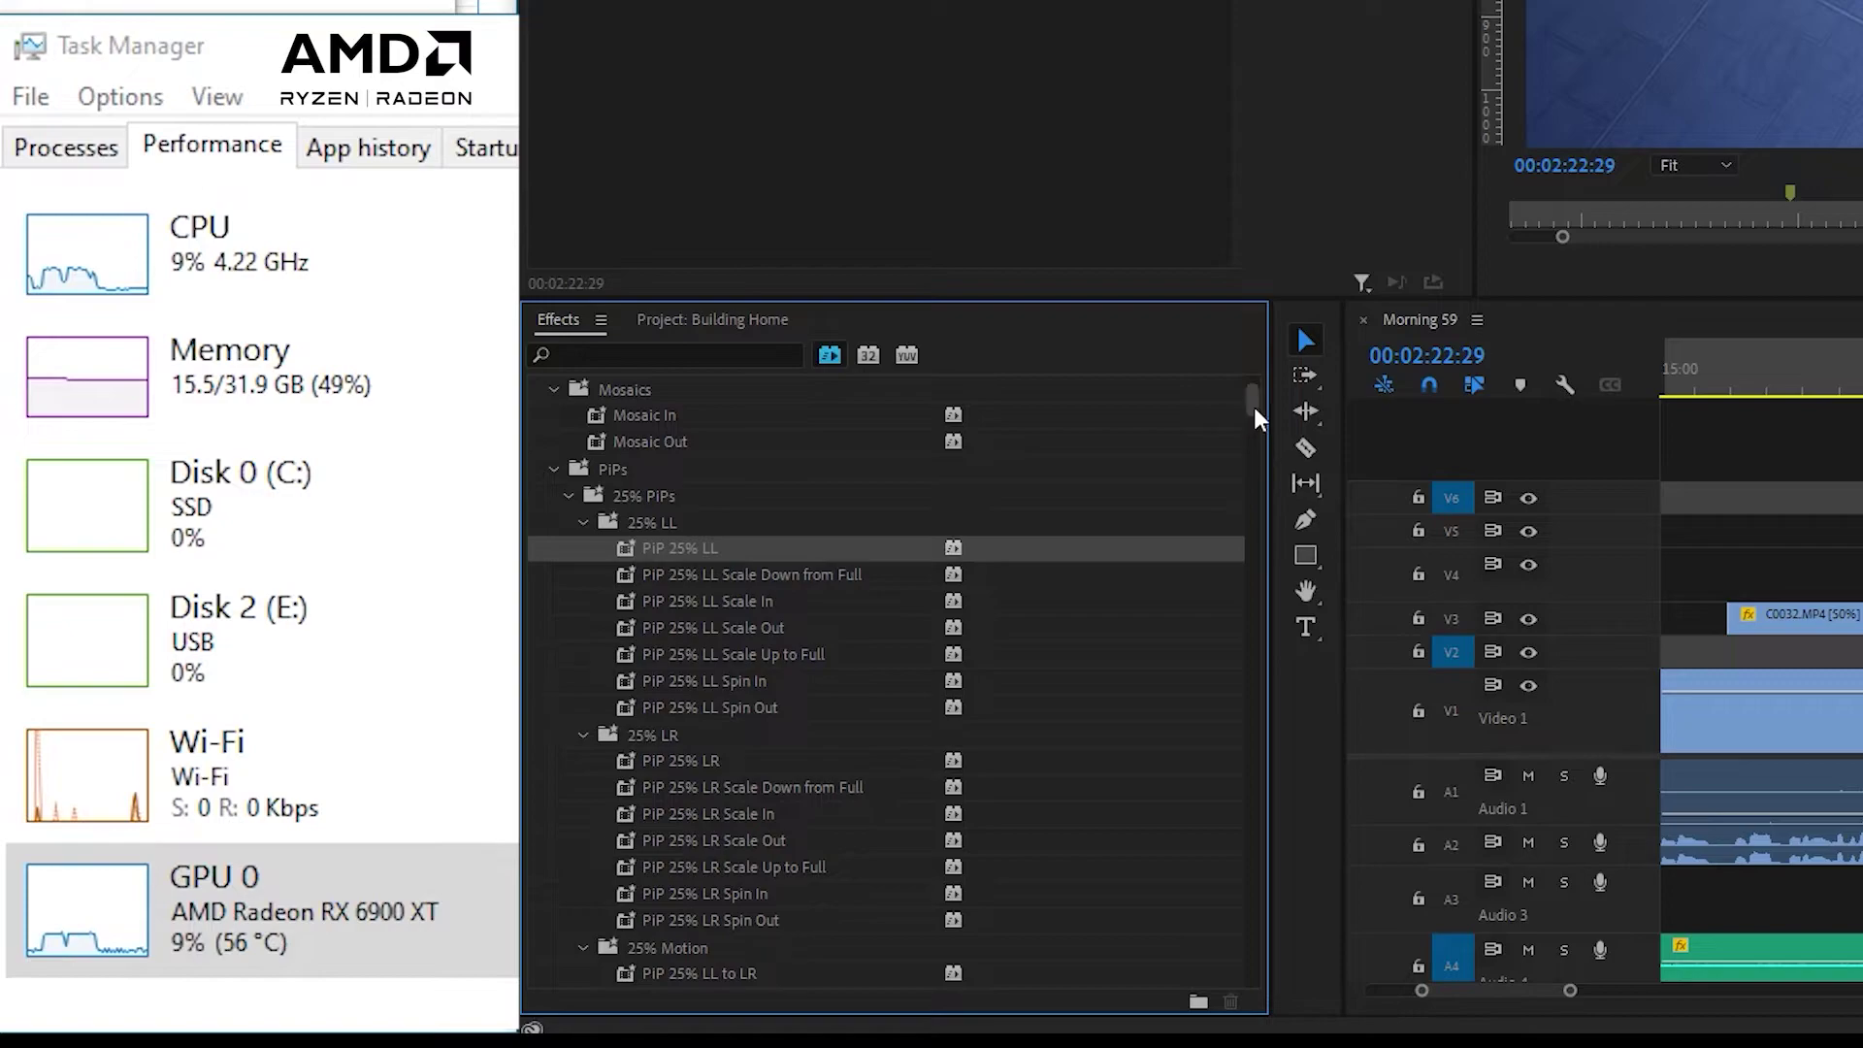
left_click_drag(1251, 403, 1235, 907)
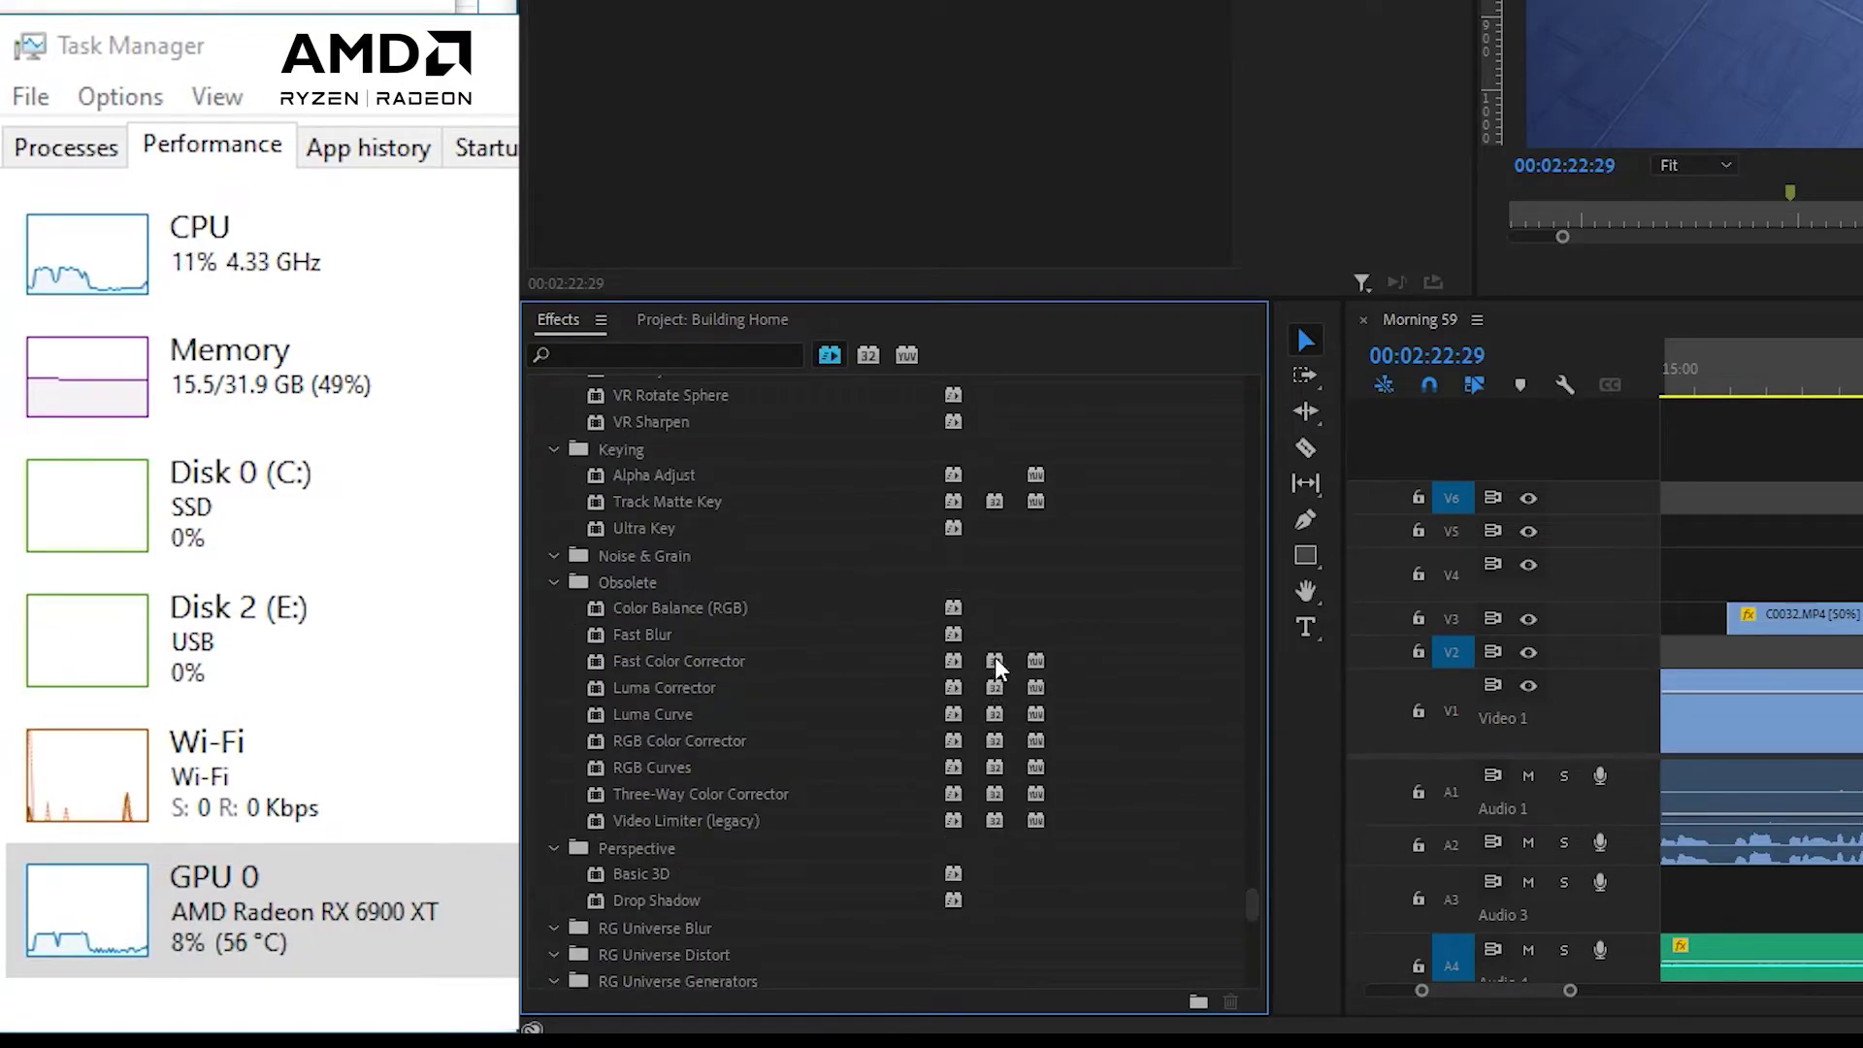
left_click(997, 714)
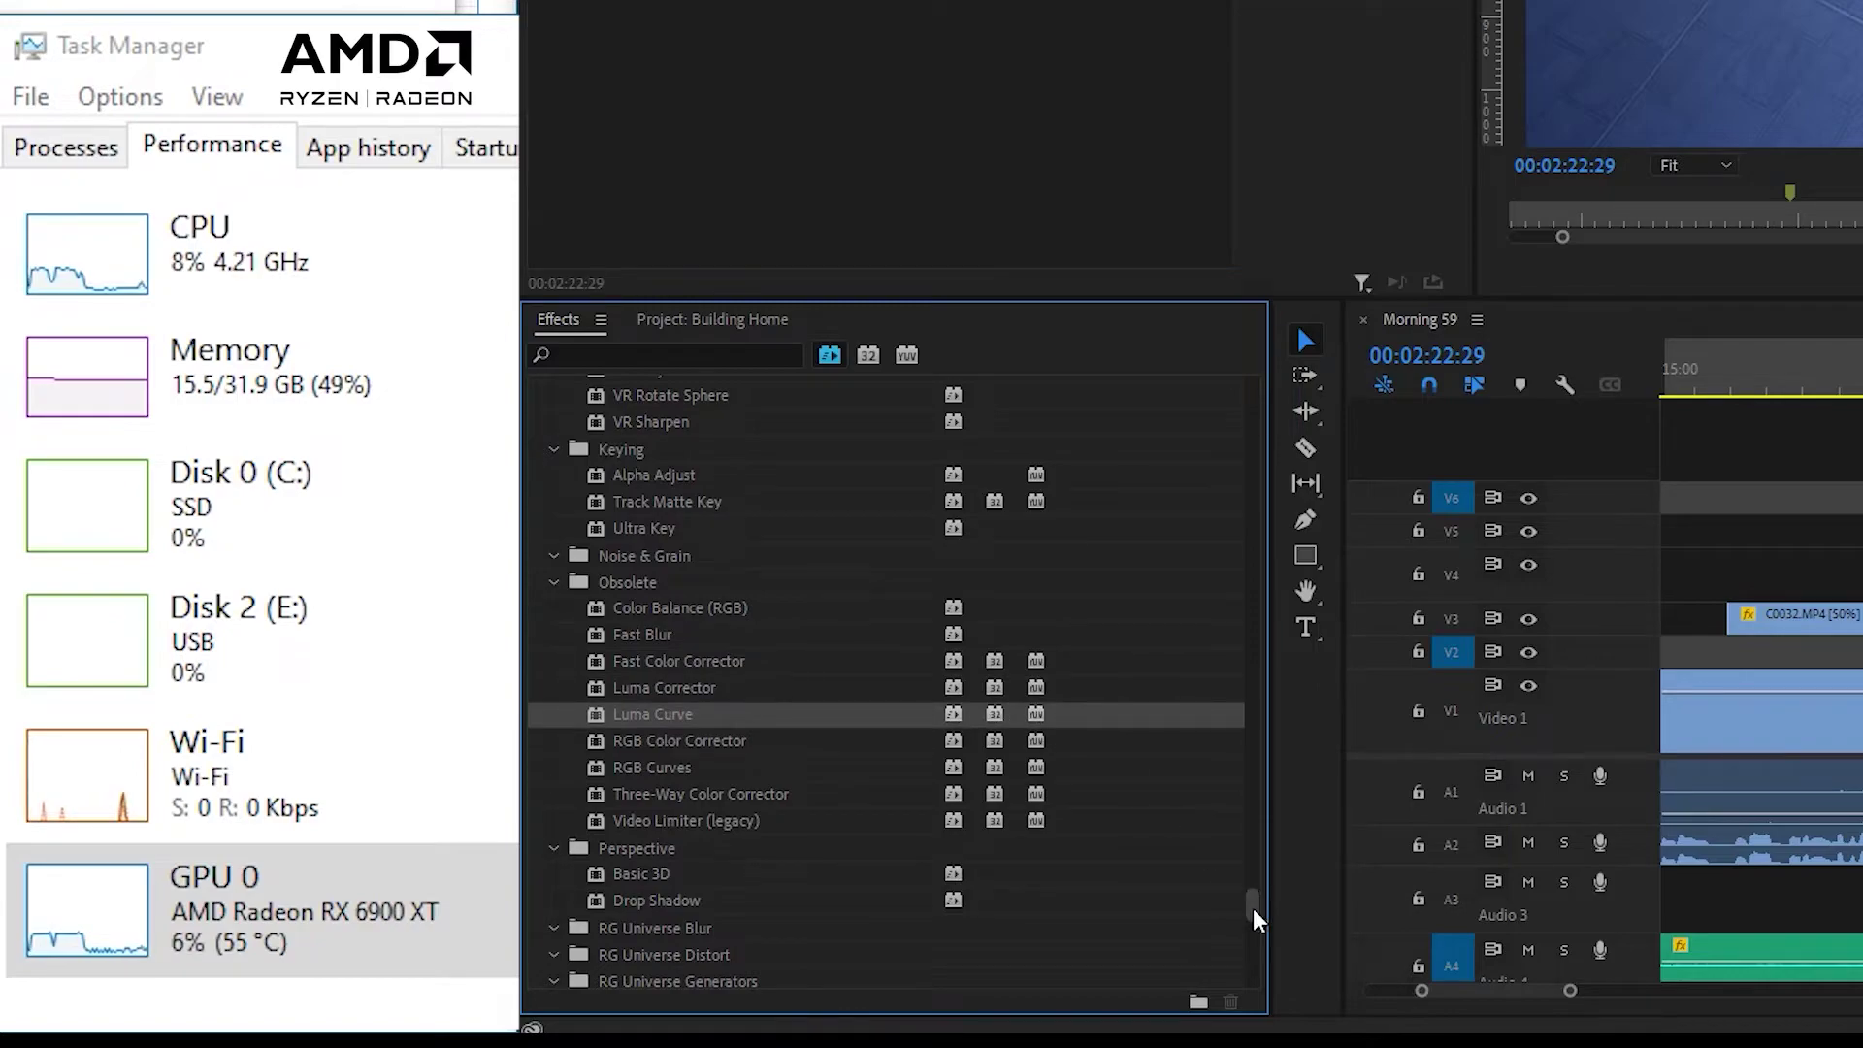
left_click(869, 355)
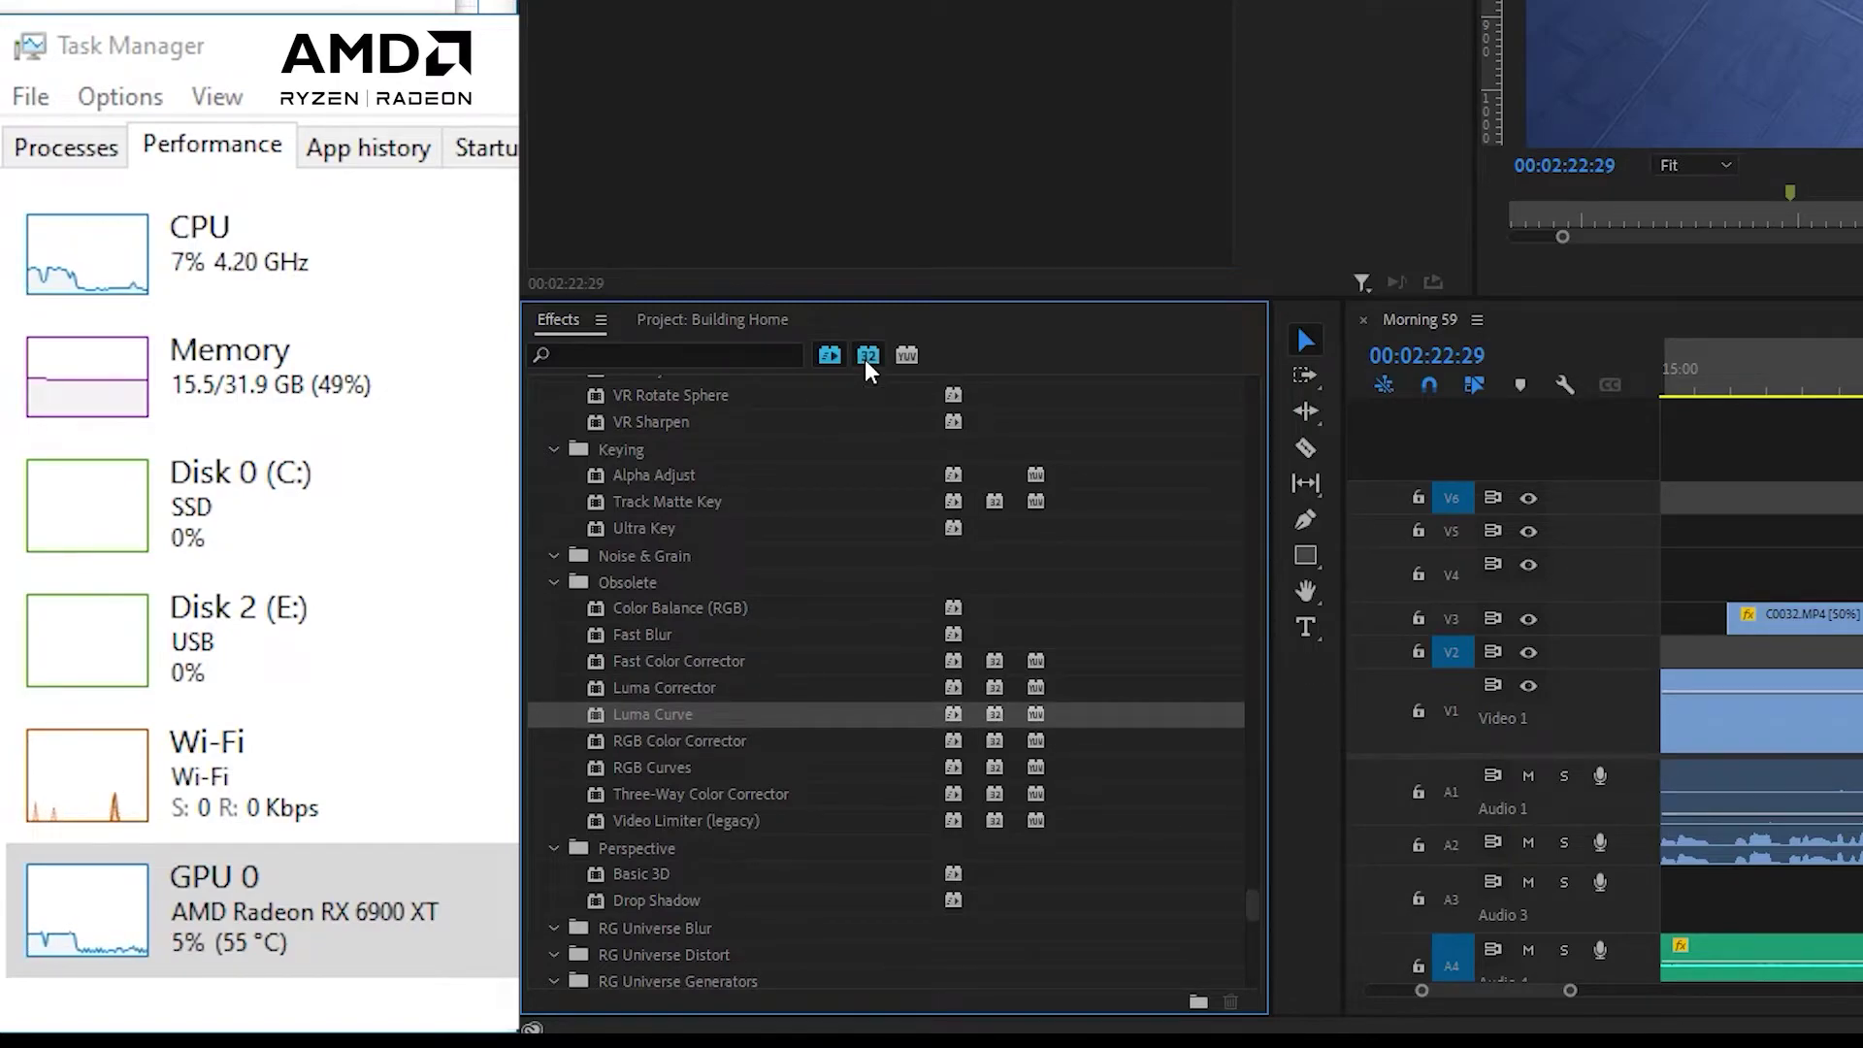
left_click_drag(1252, 766, 1203, 695)
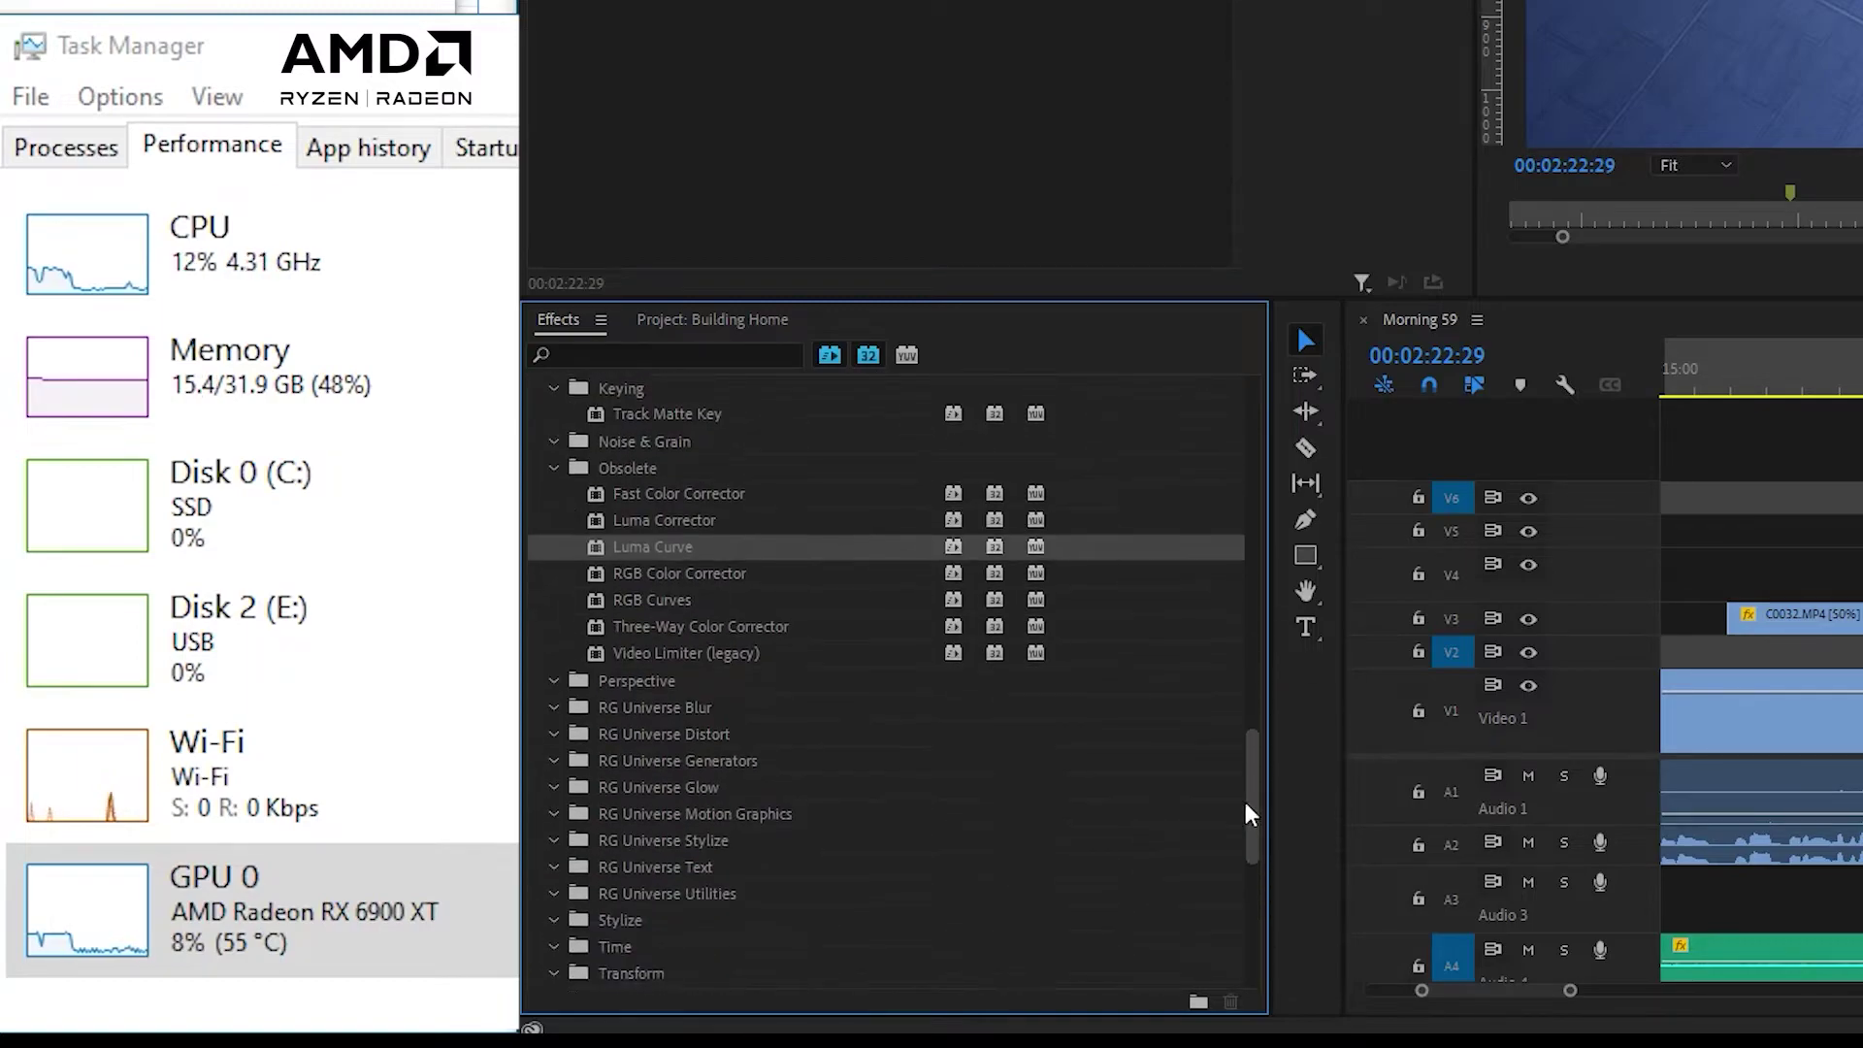
left_click(1054, 891)
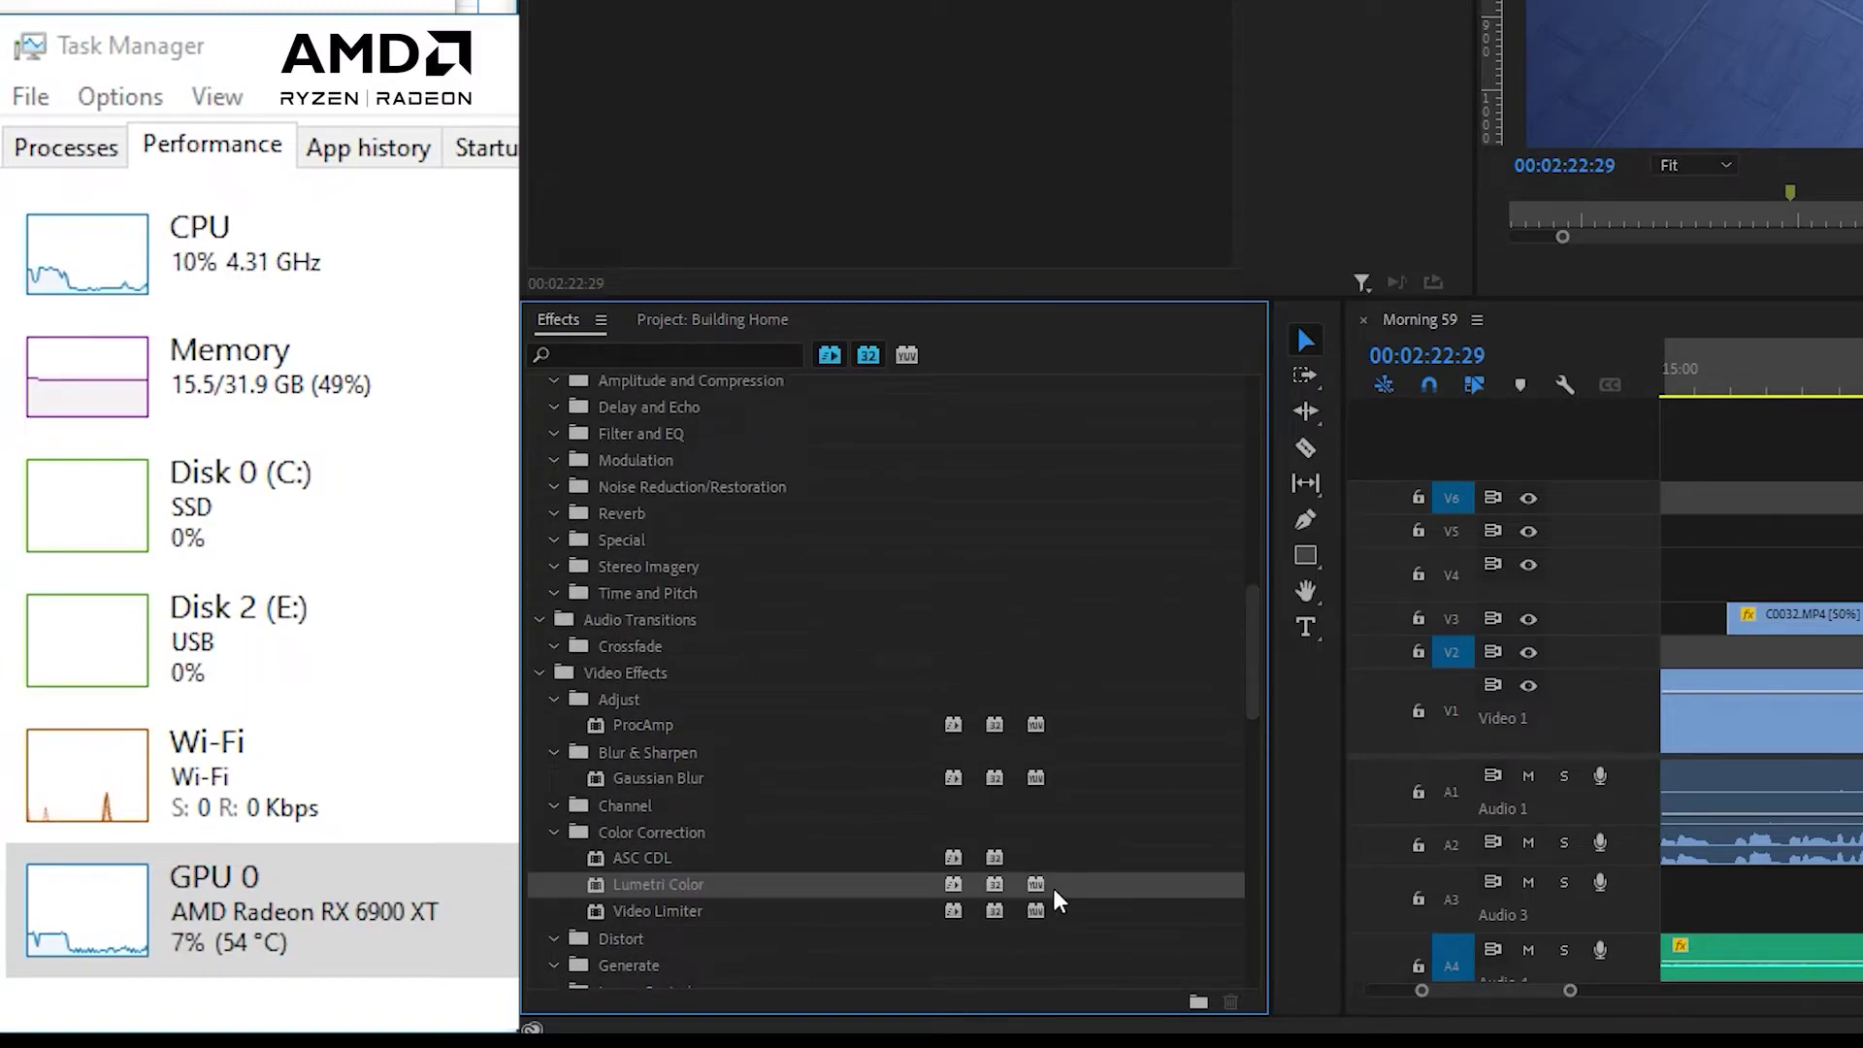
left_click(907, 355)
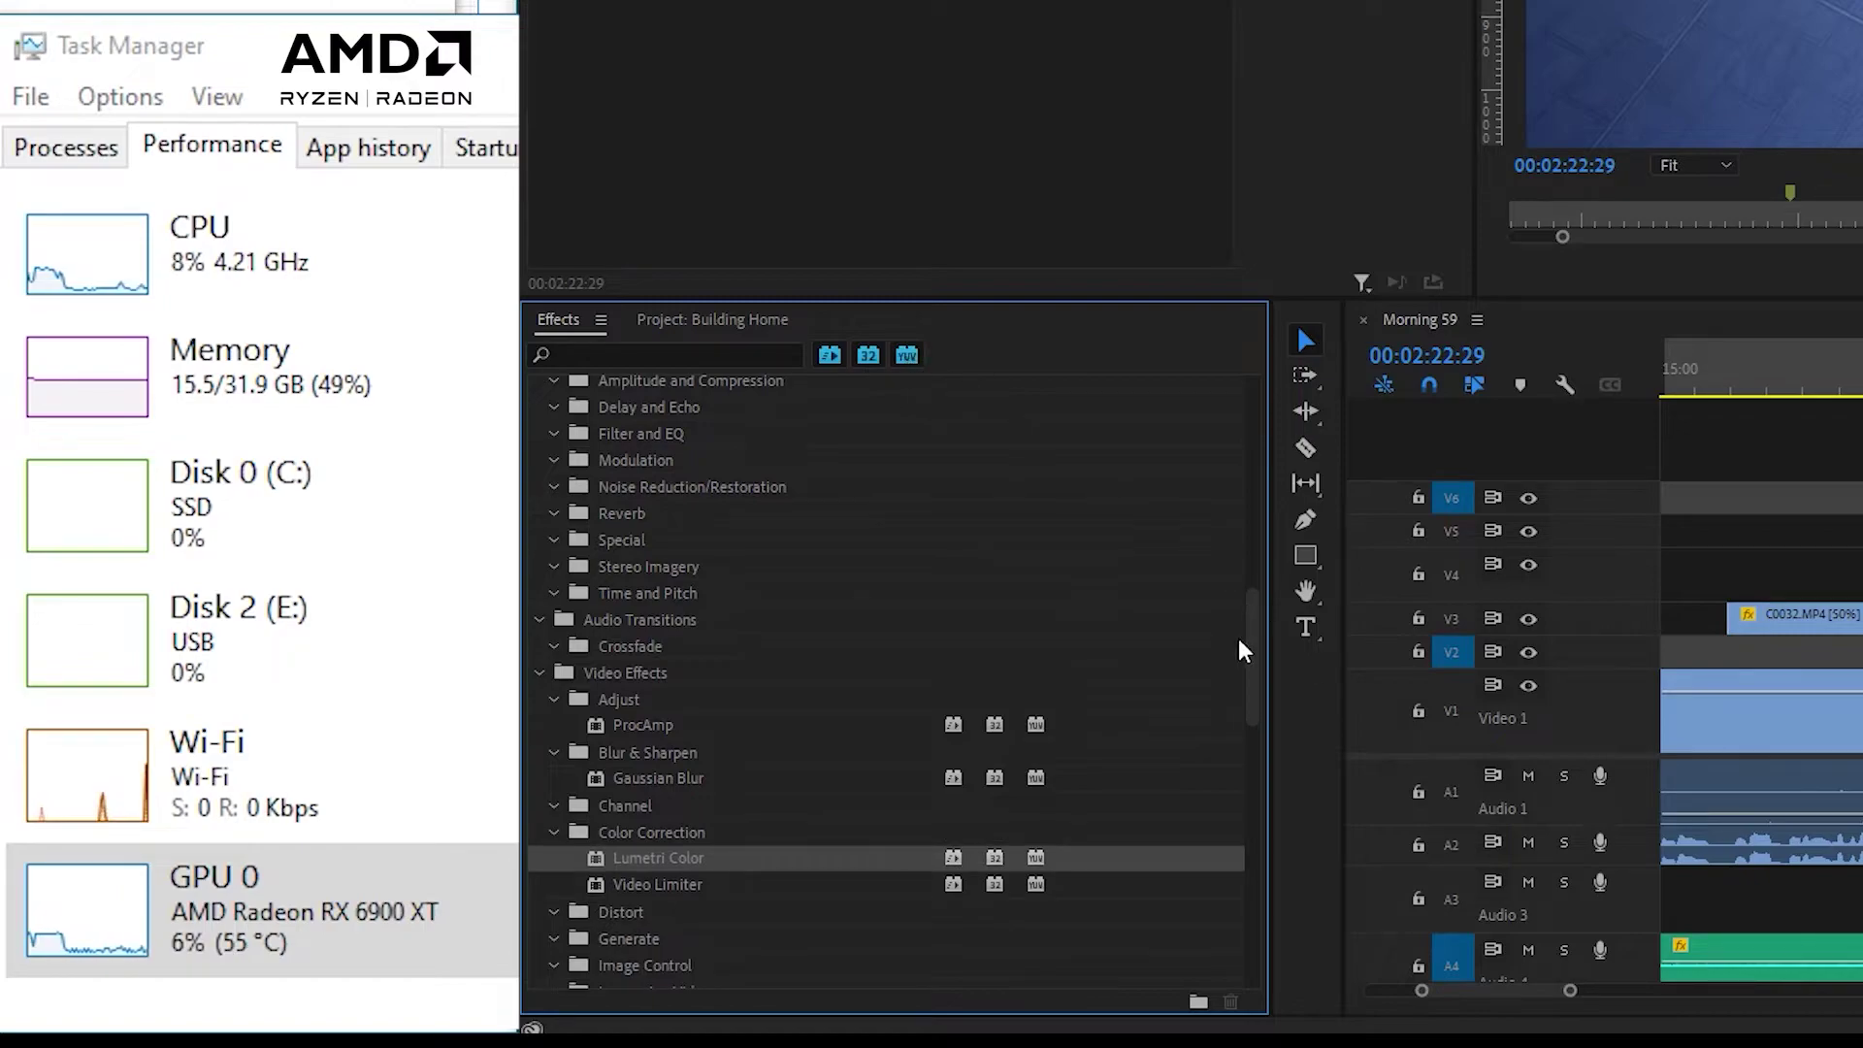
mouse_move(1249, 644)
left_mouse_down()
mouse_move(1258, 784)
mouse_move(1252, 698)
mouse_move(1225, 946)
left_mouse_up()
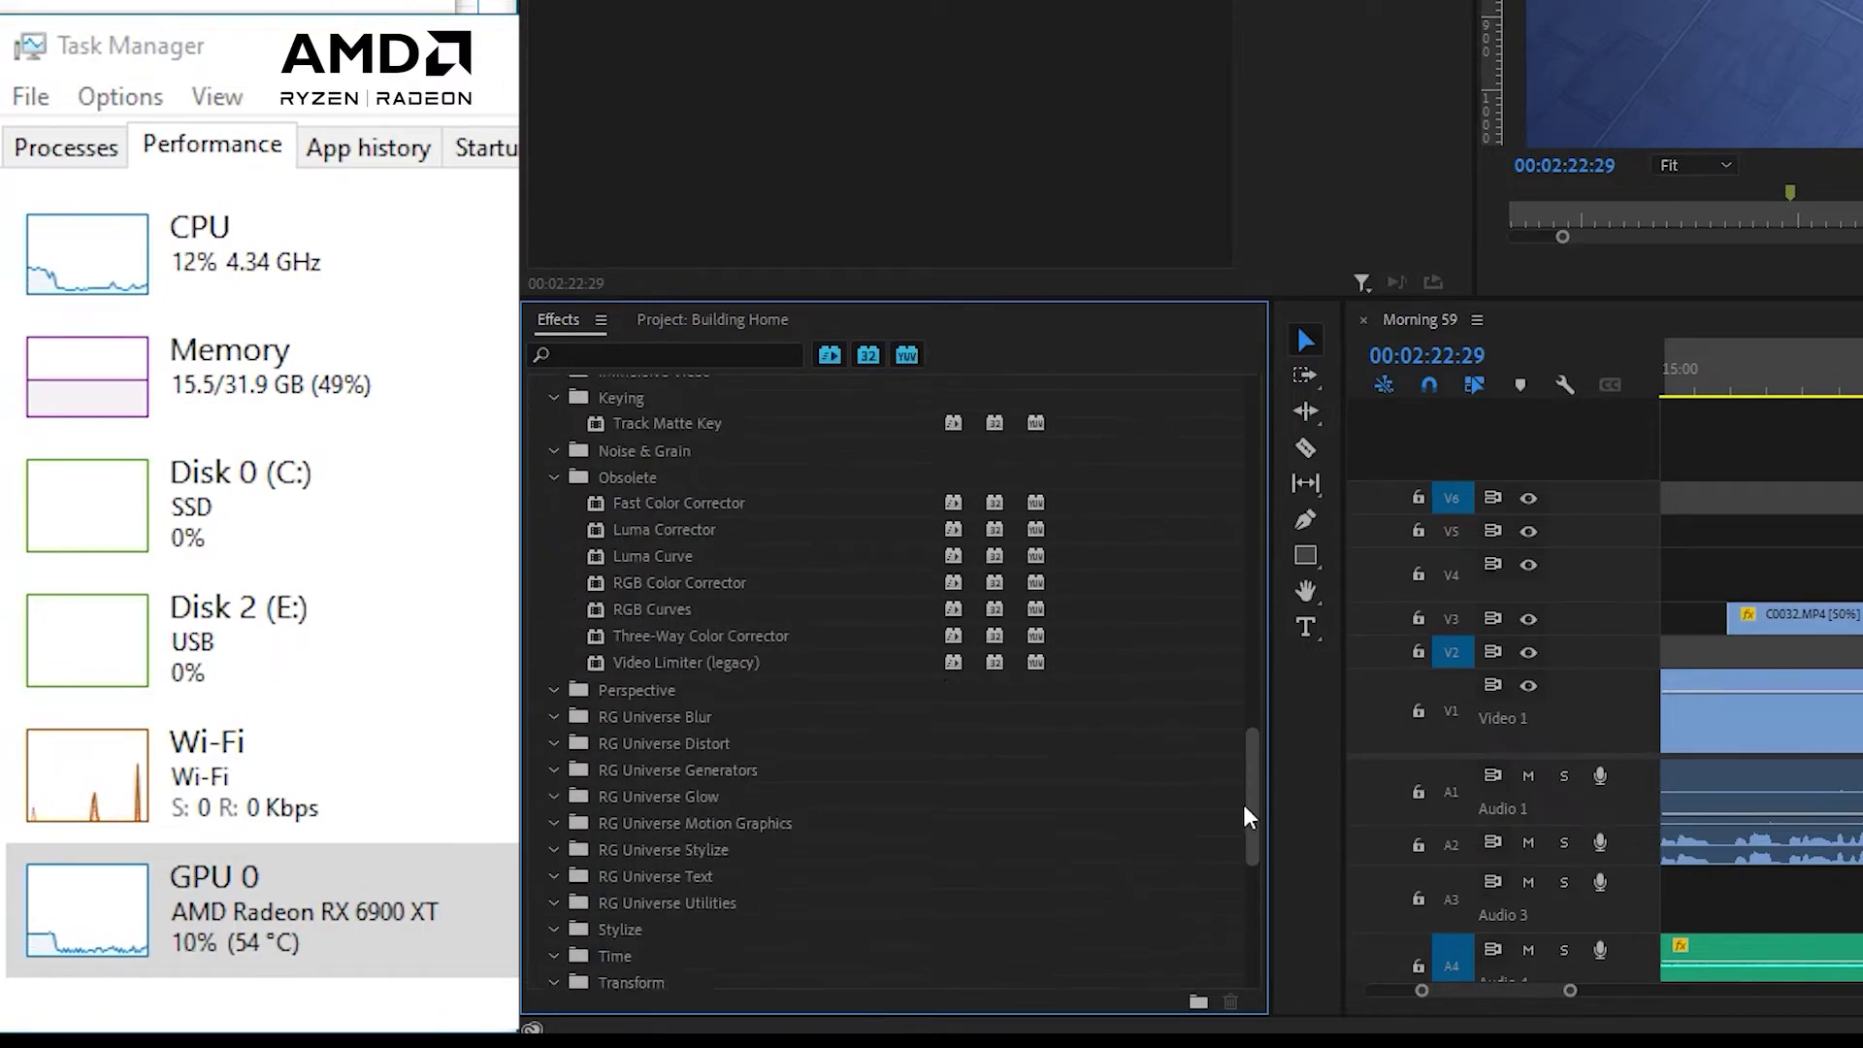
Step: Turn off all three Effects filters, and enter then clear a 'colo' search
left_click(907, 355)
left_click(868, 355)
left_click(829, 355)
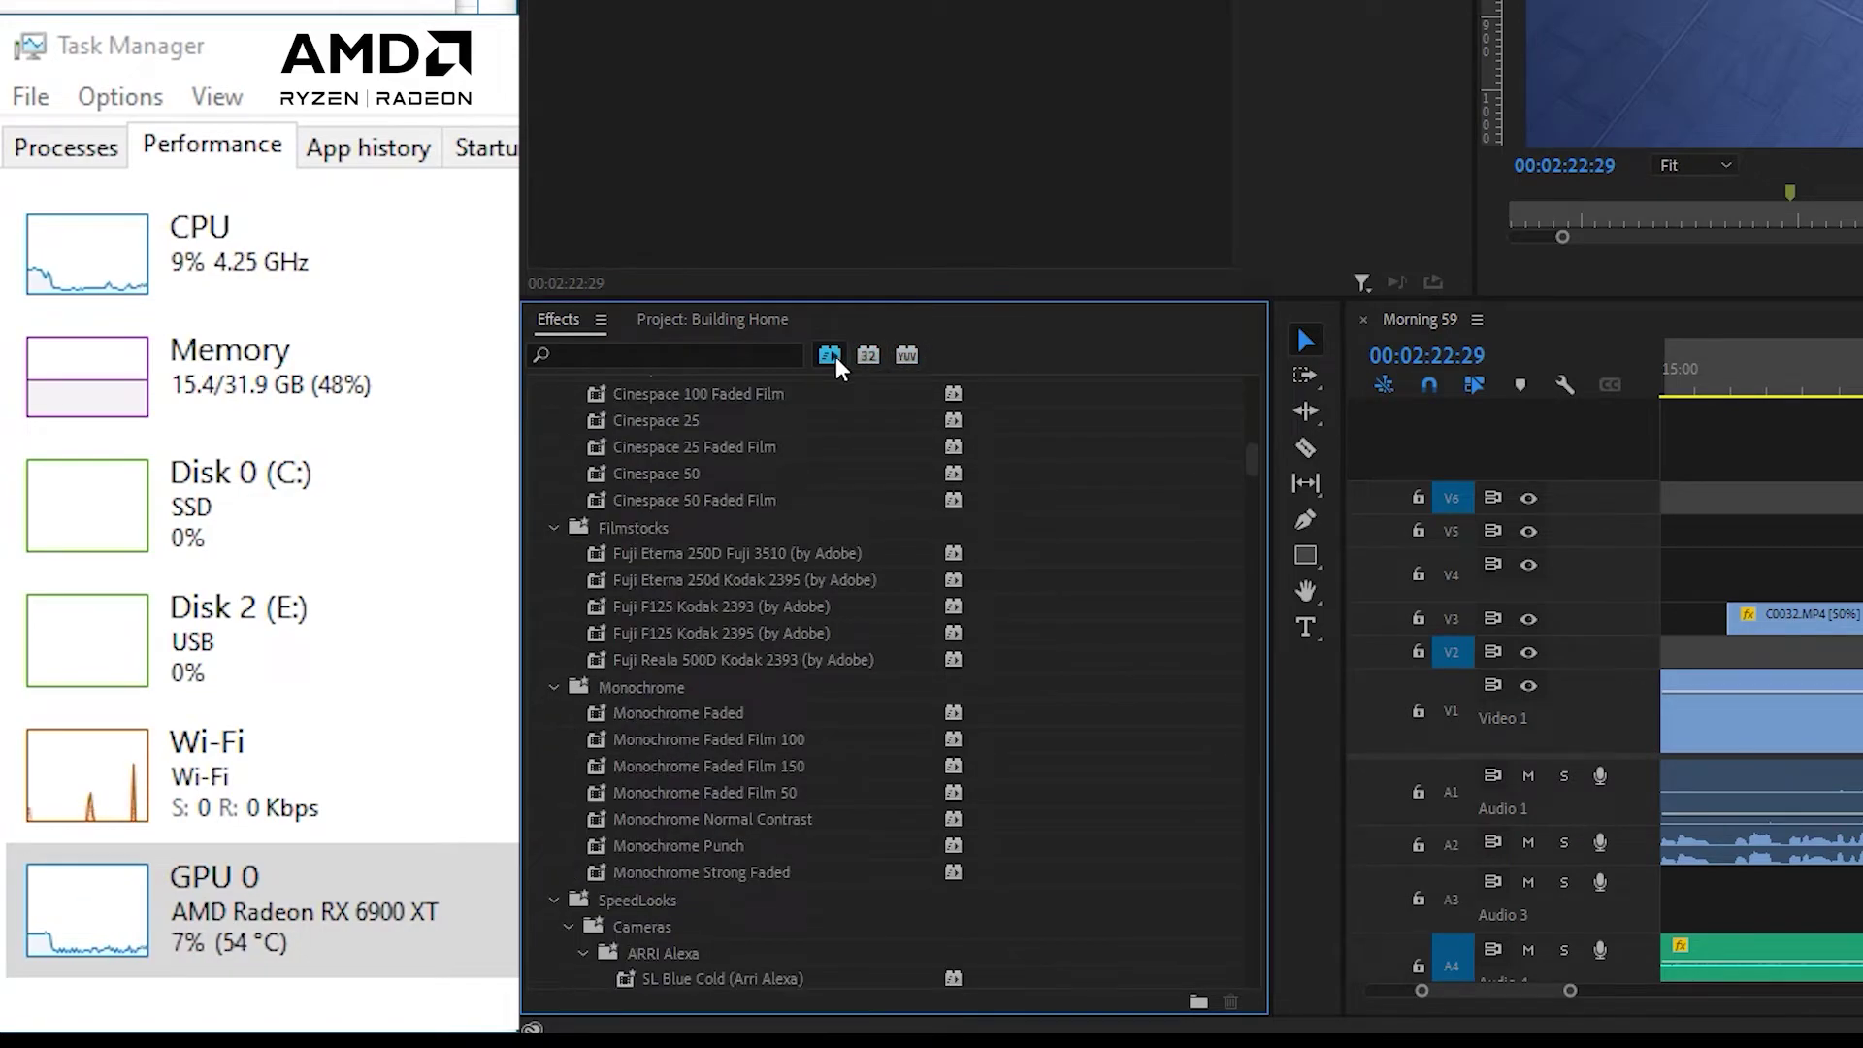
left_click(692, 355)
type("colo")
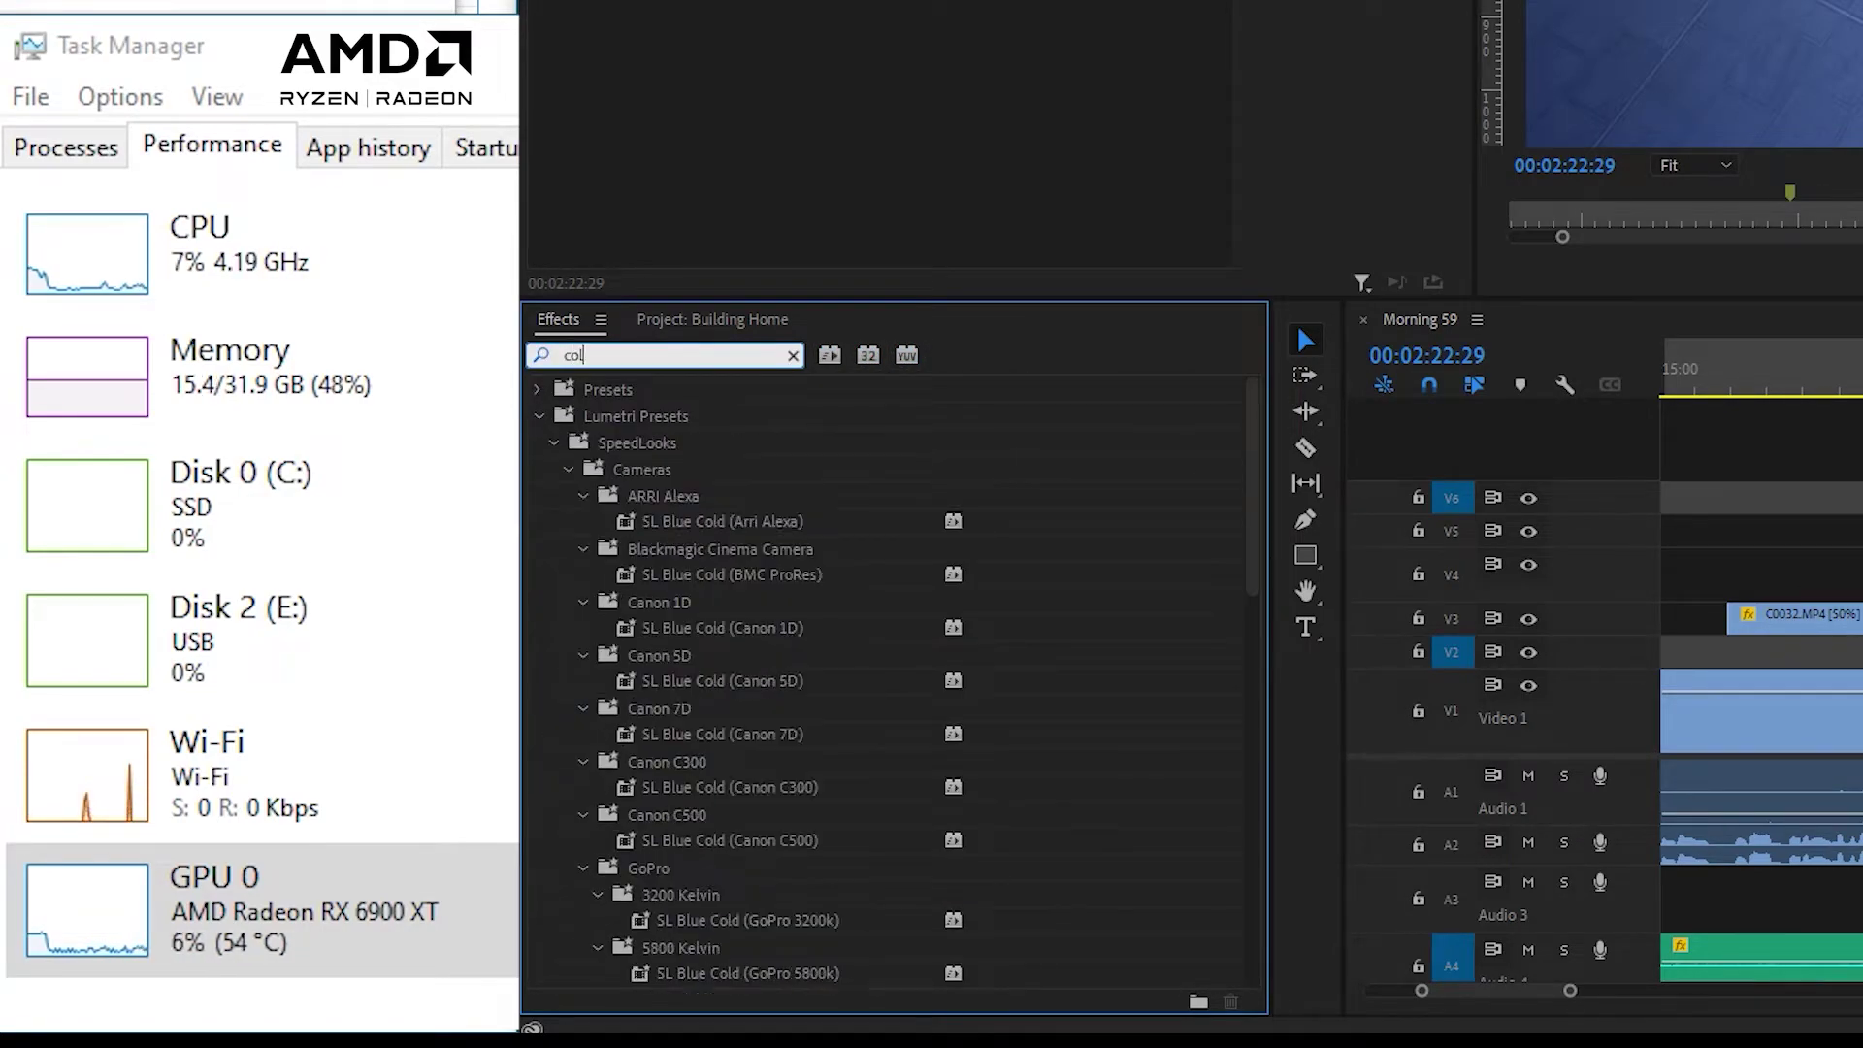
left_click(793, 355)
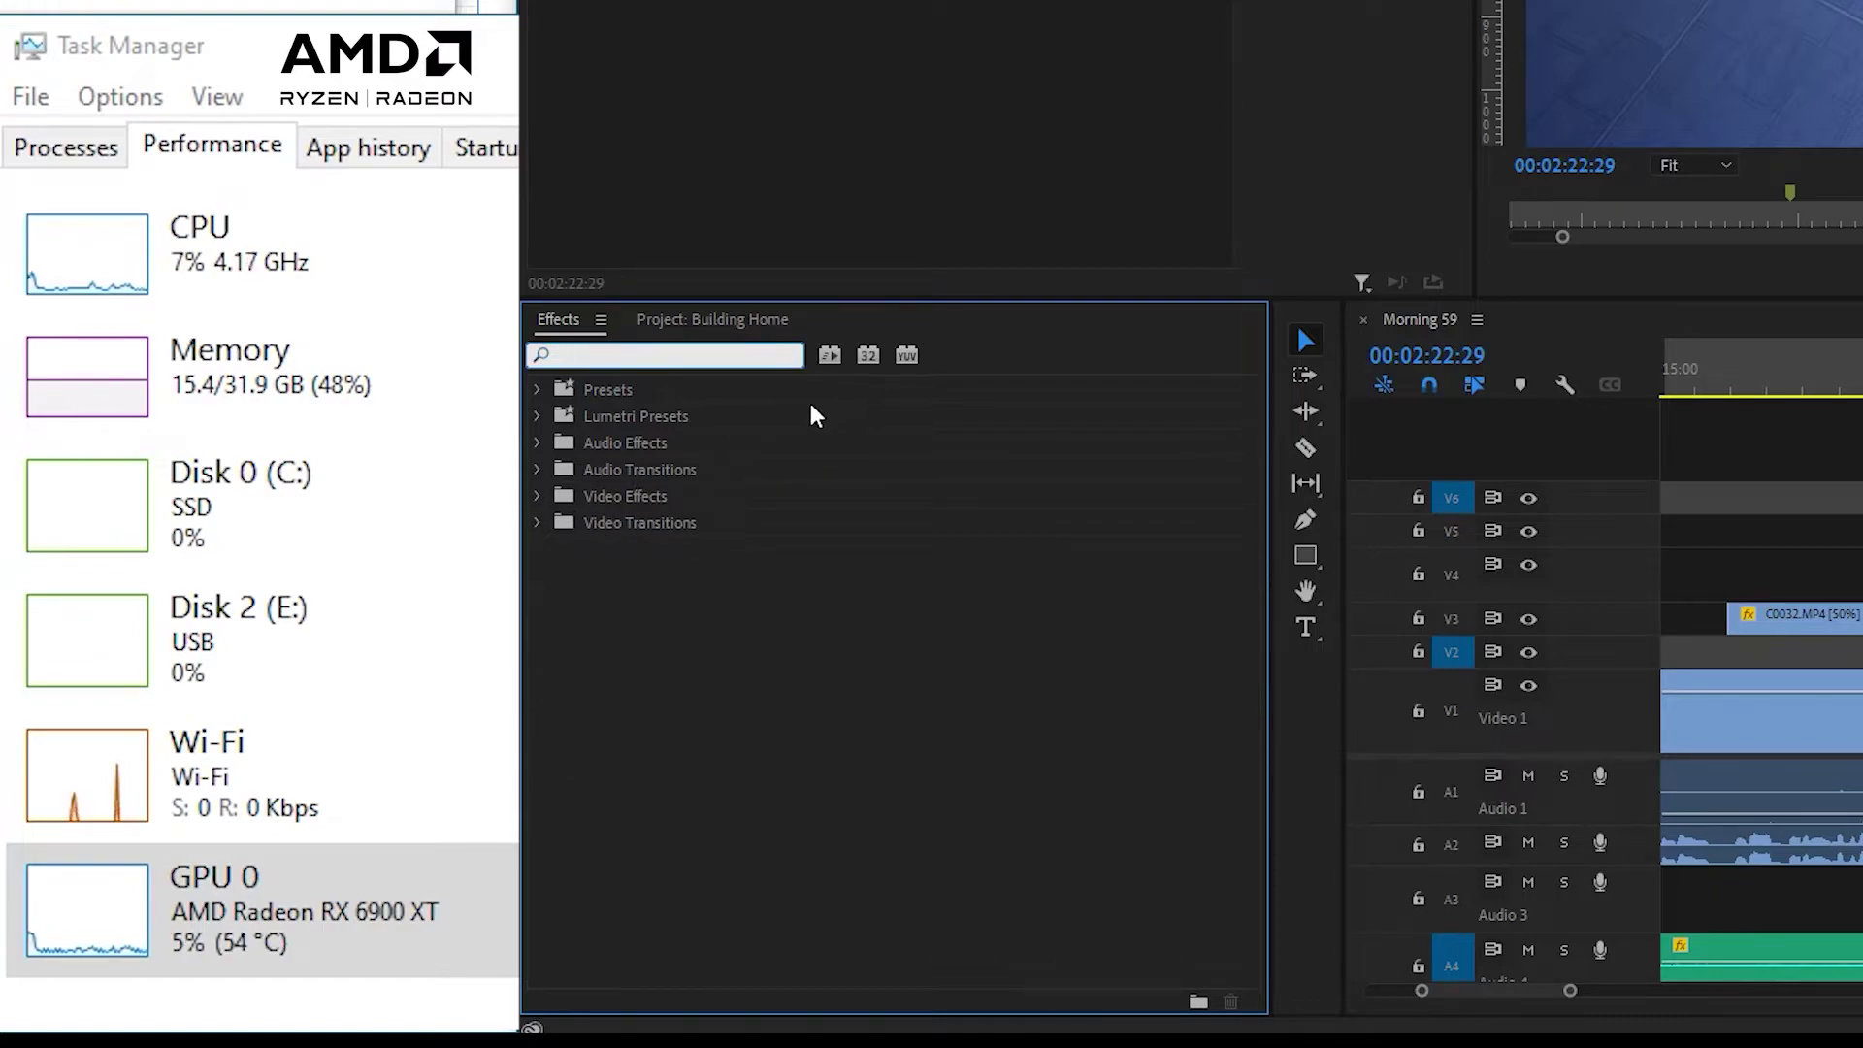
left_click(728, 576)
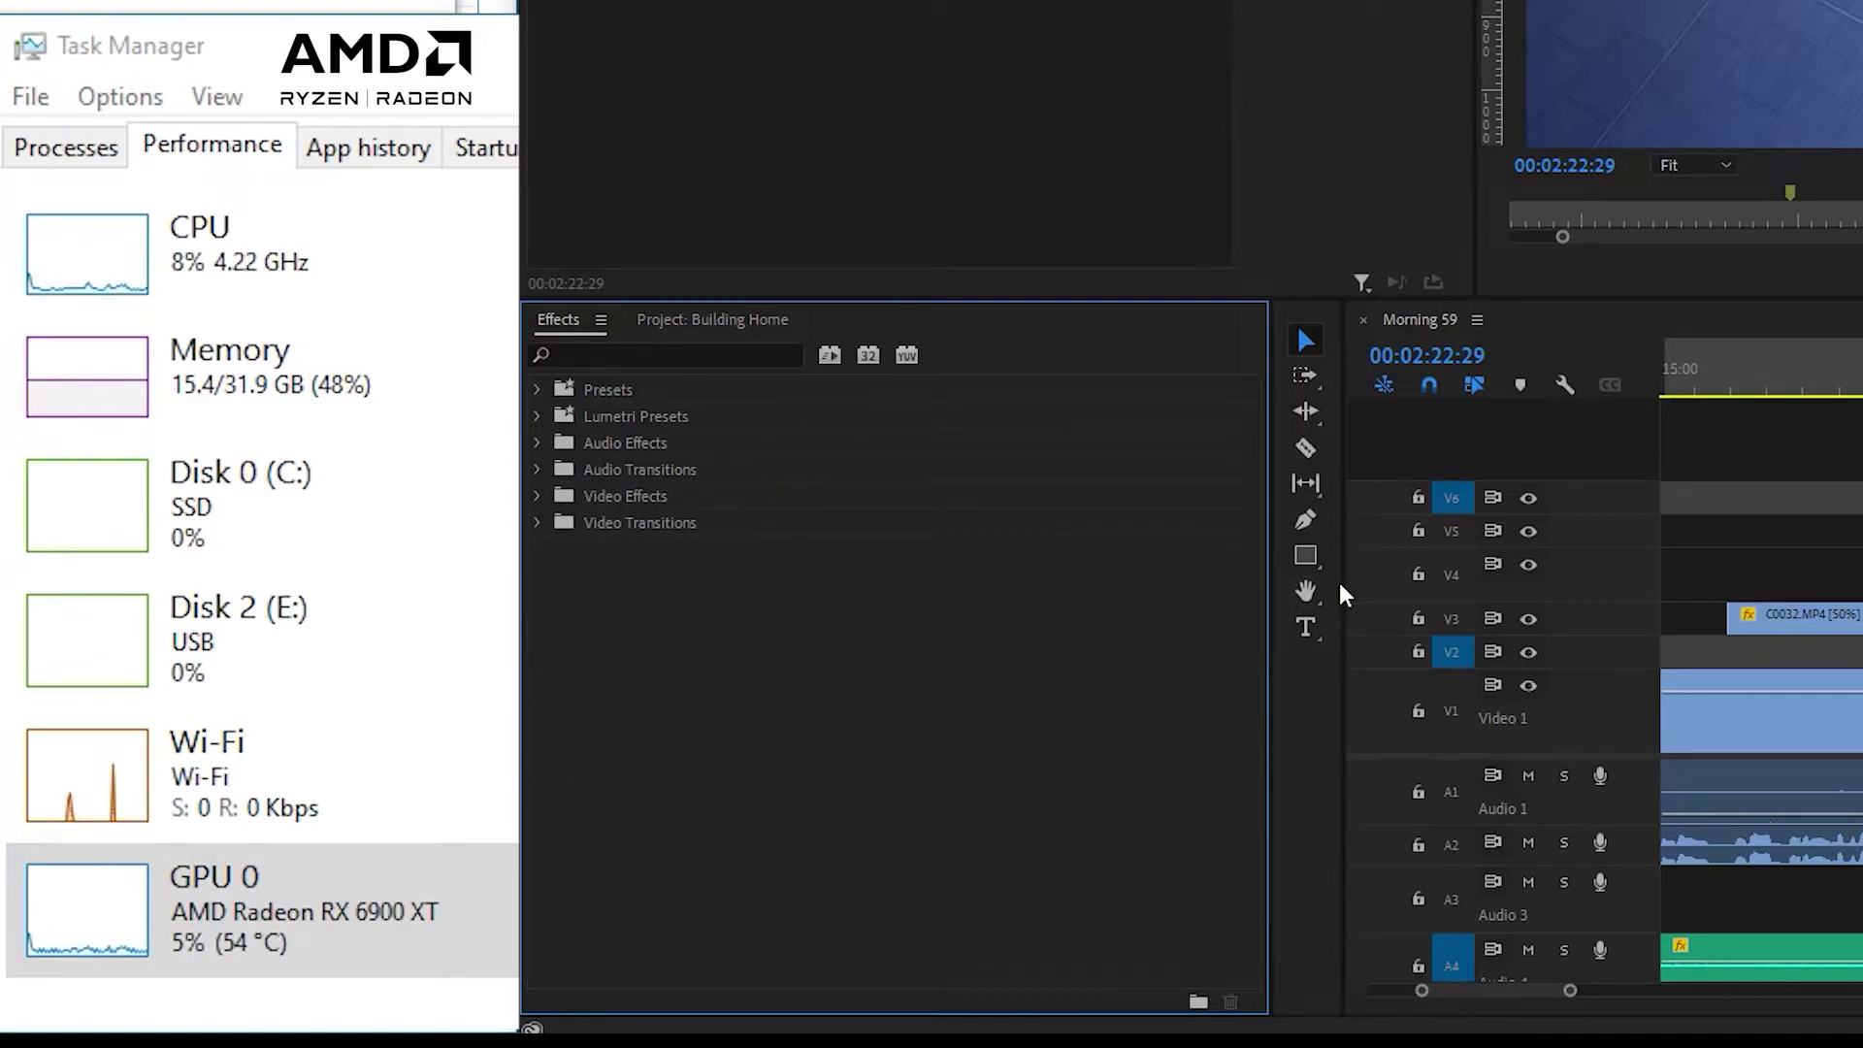
Step: Expand Video Transitions and browse the RG Universe Transitions folder
left_click(539, 524)
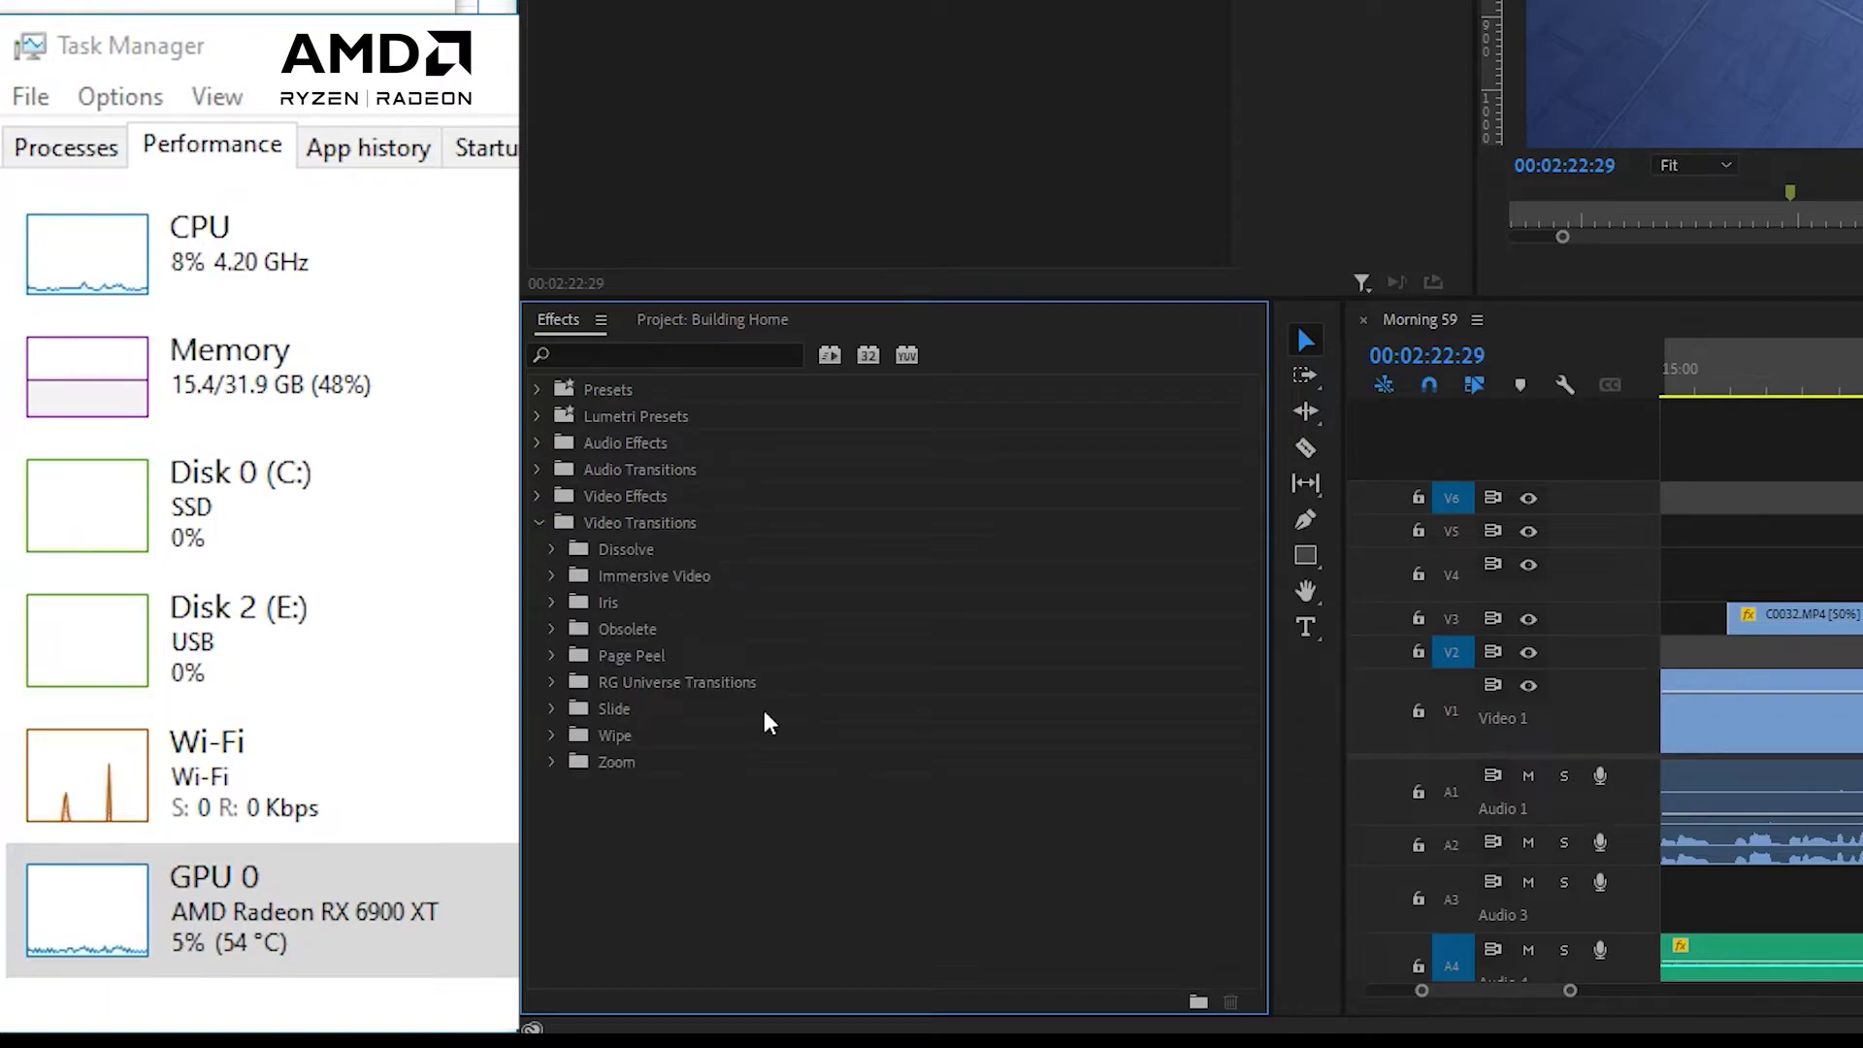
left_click(551, 682)
scroll(1067, 725, "down", 3)
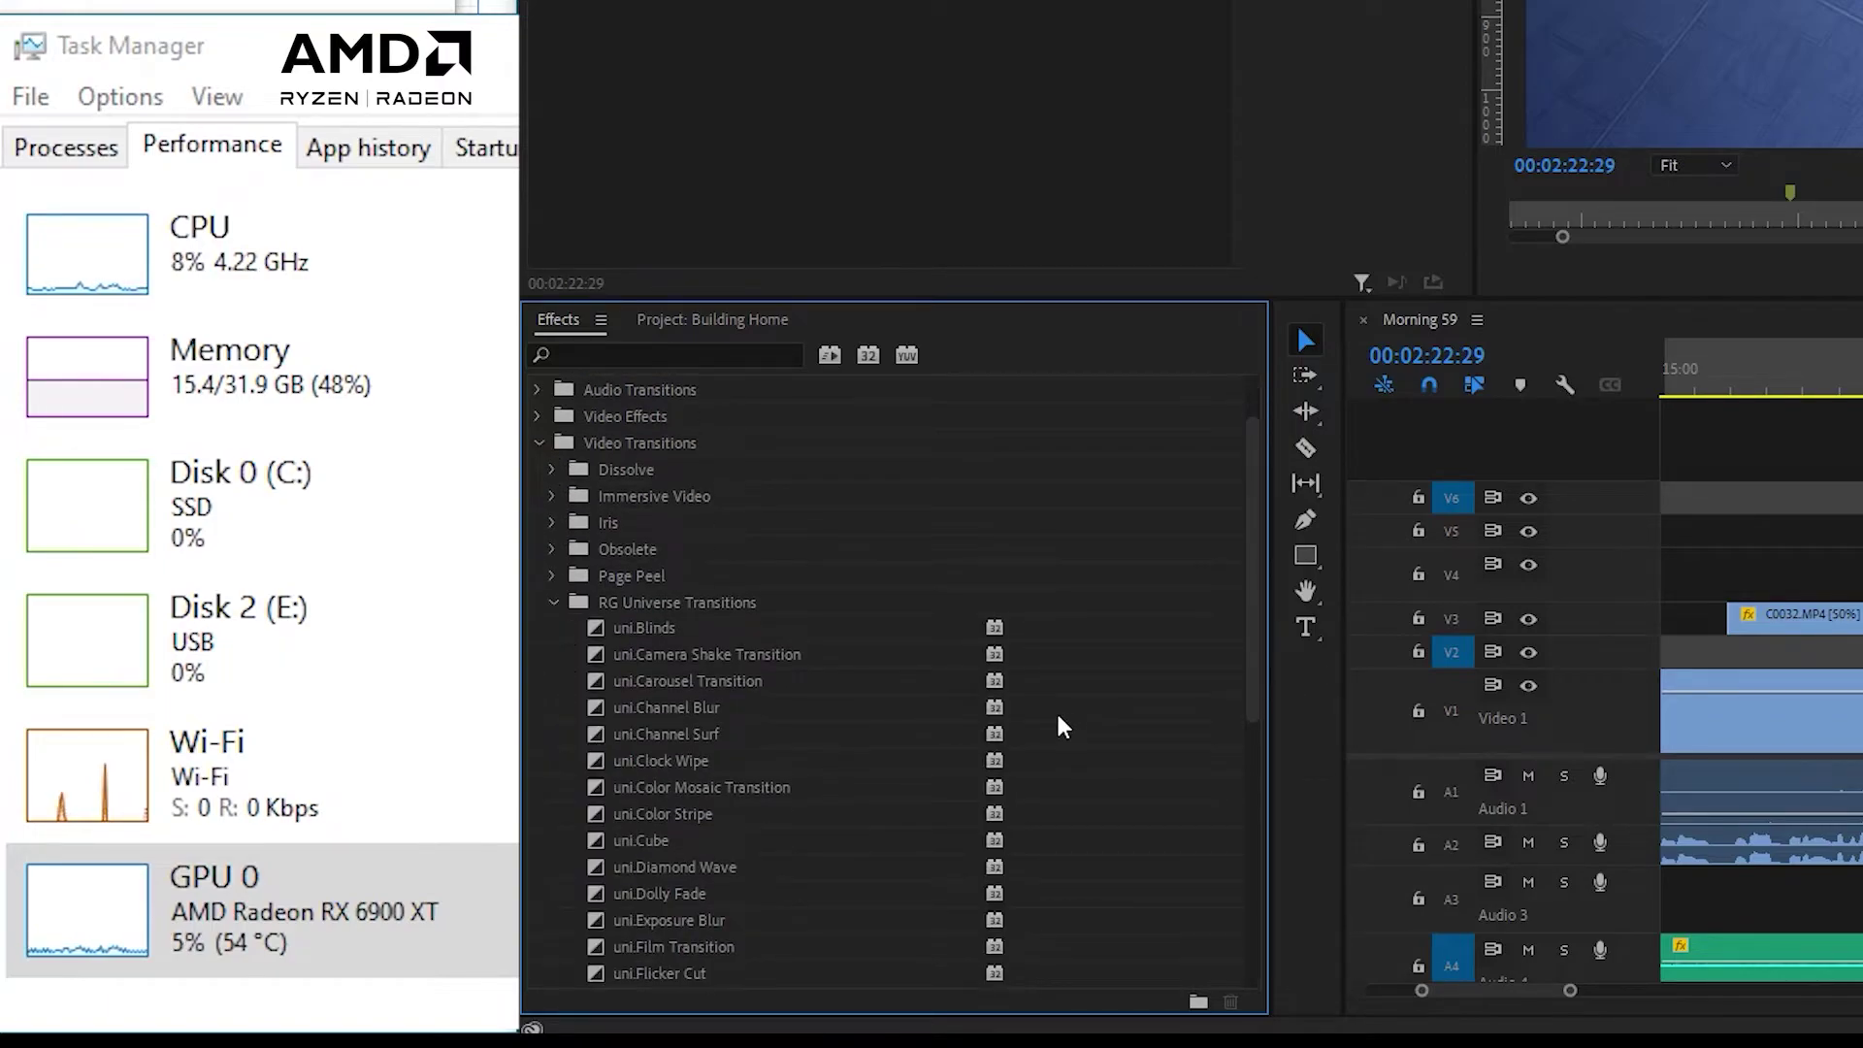
scroll(1067, 738, "down", 3)
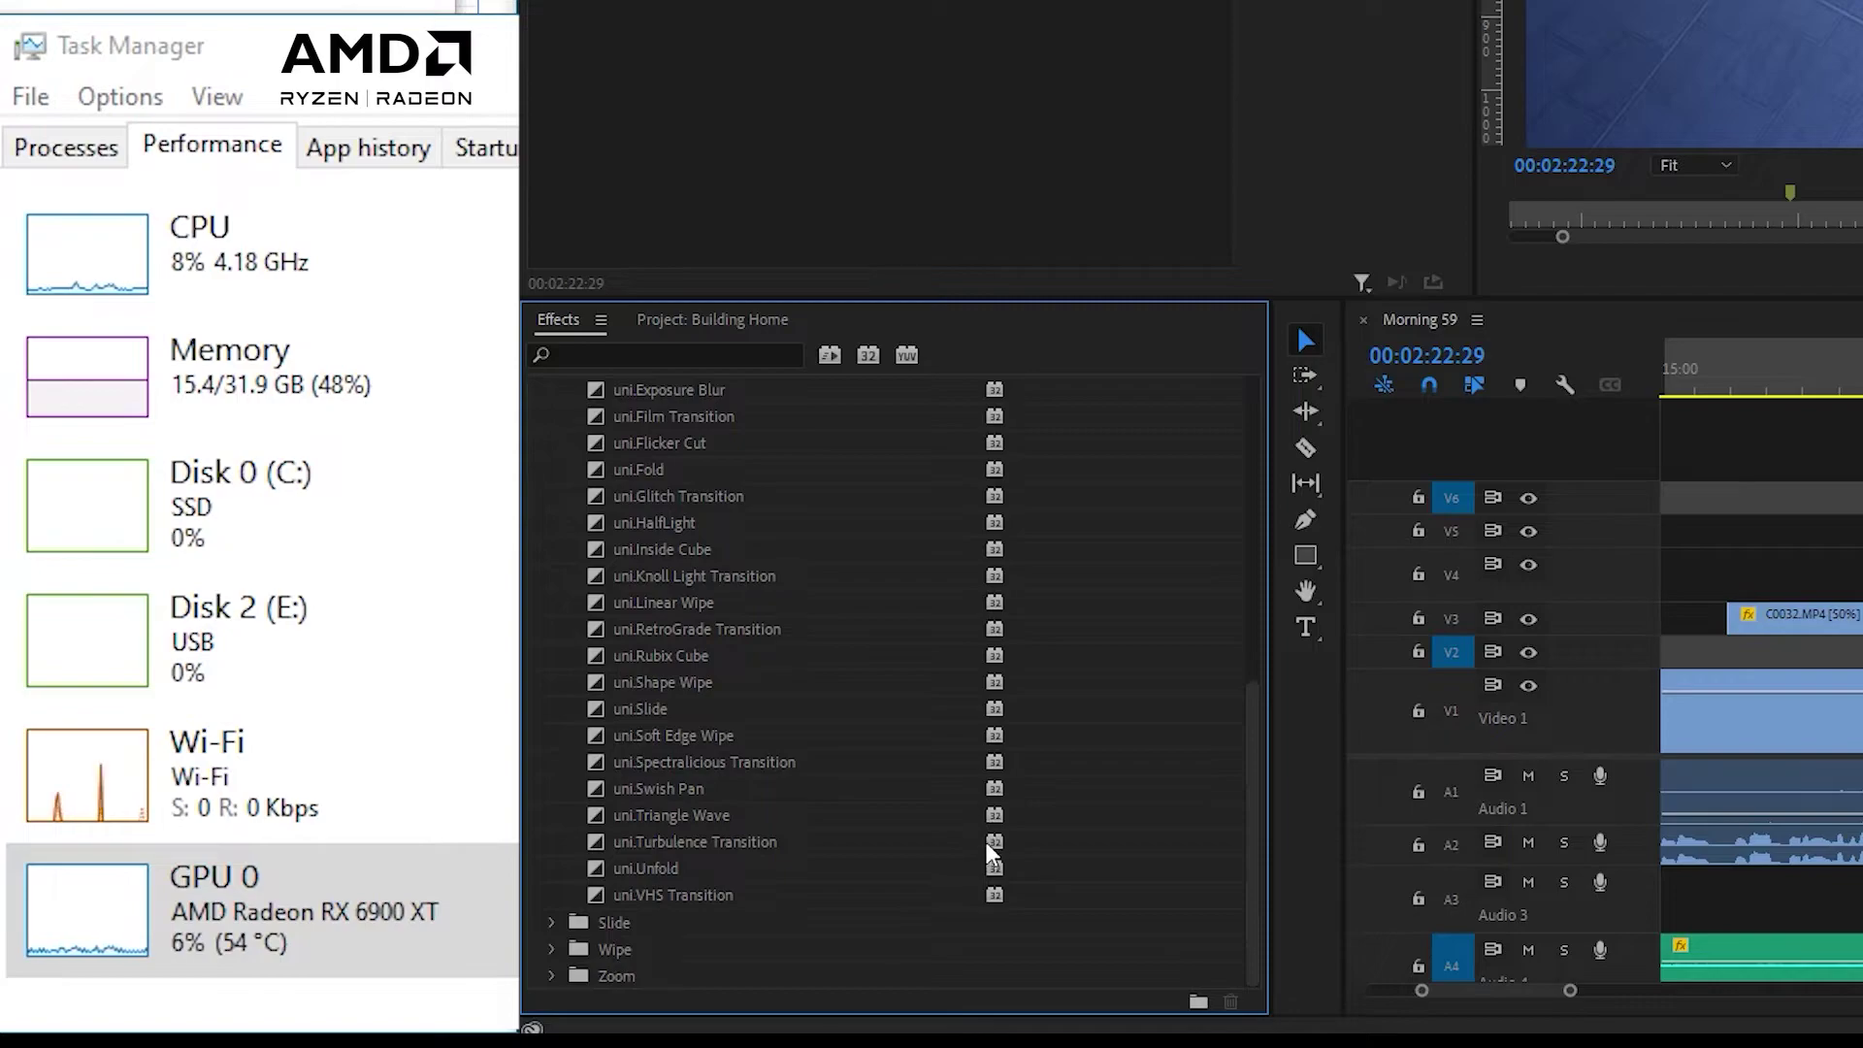
scroll(698, 819, "up", 2)
scroll(777, 844, "up", 3)
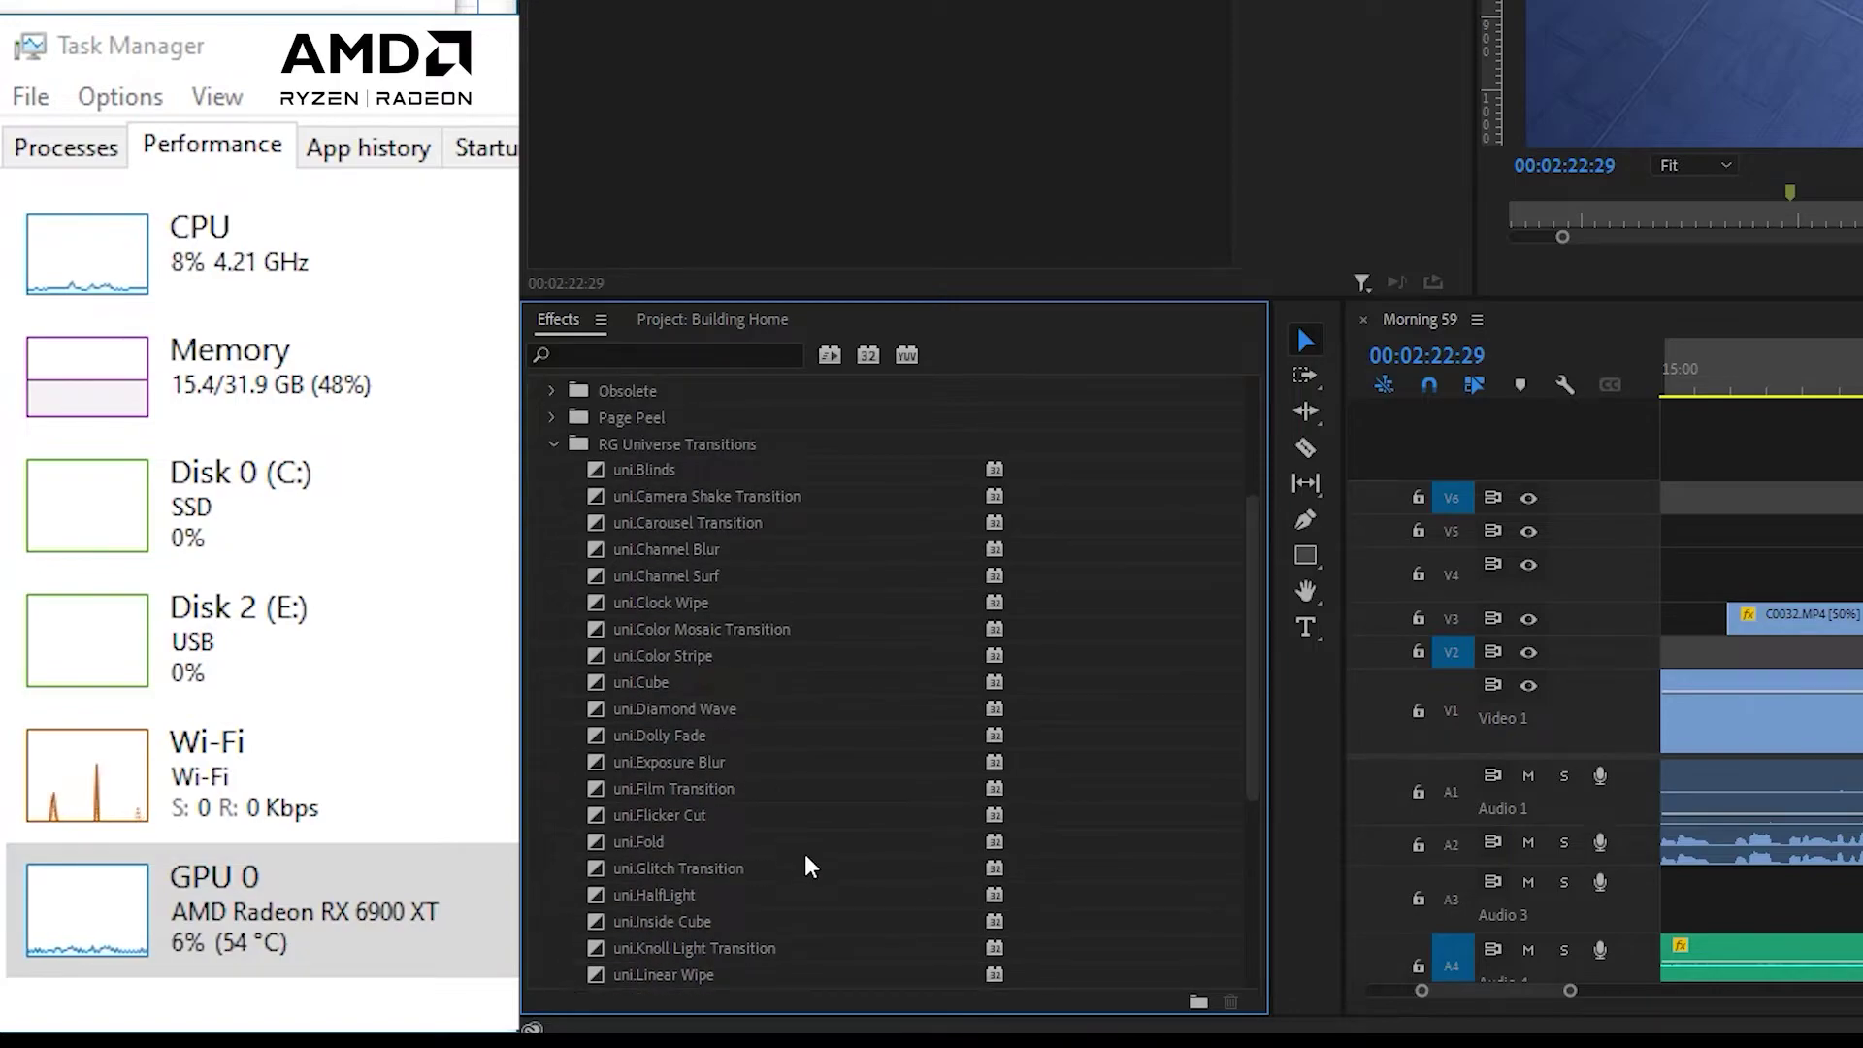
scroll(802, 865, "up", 2)
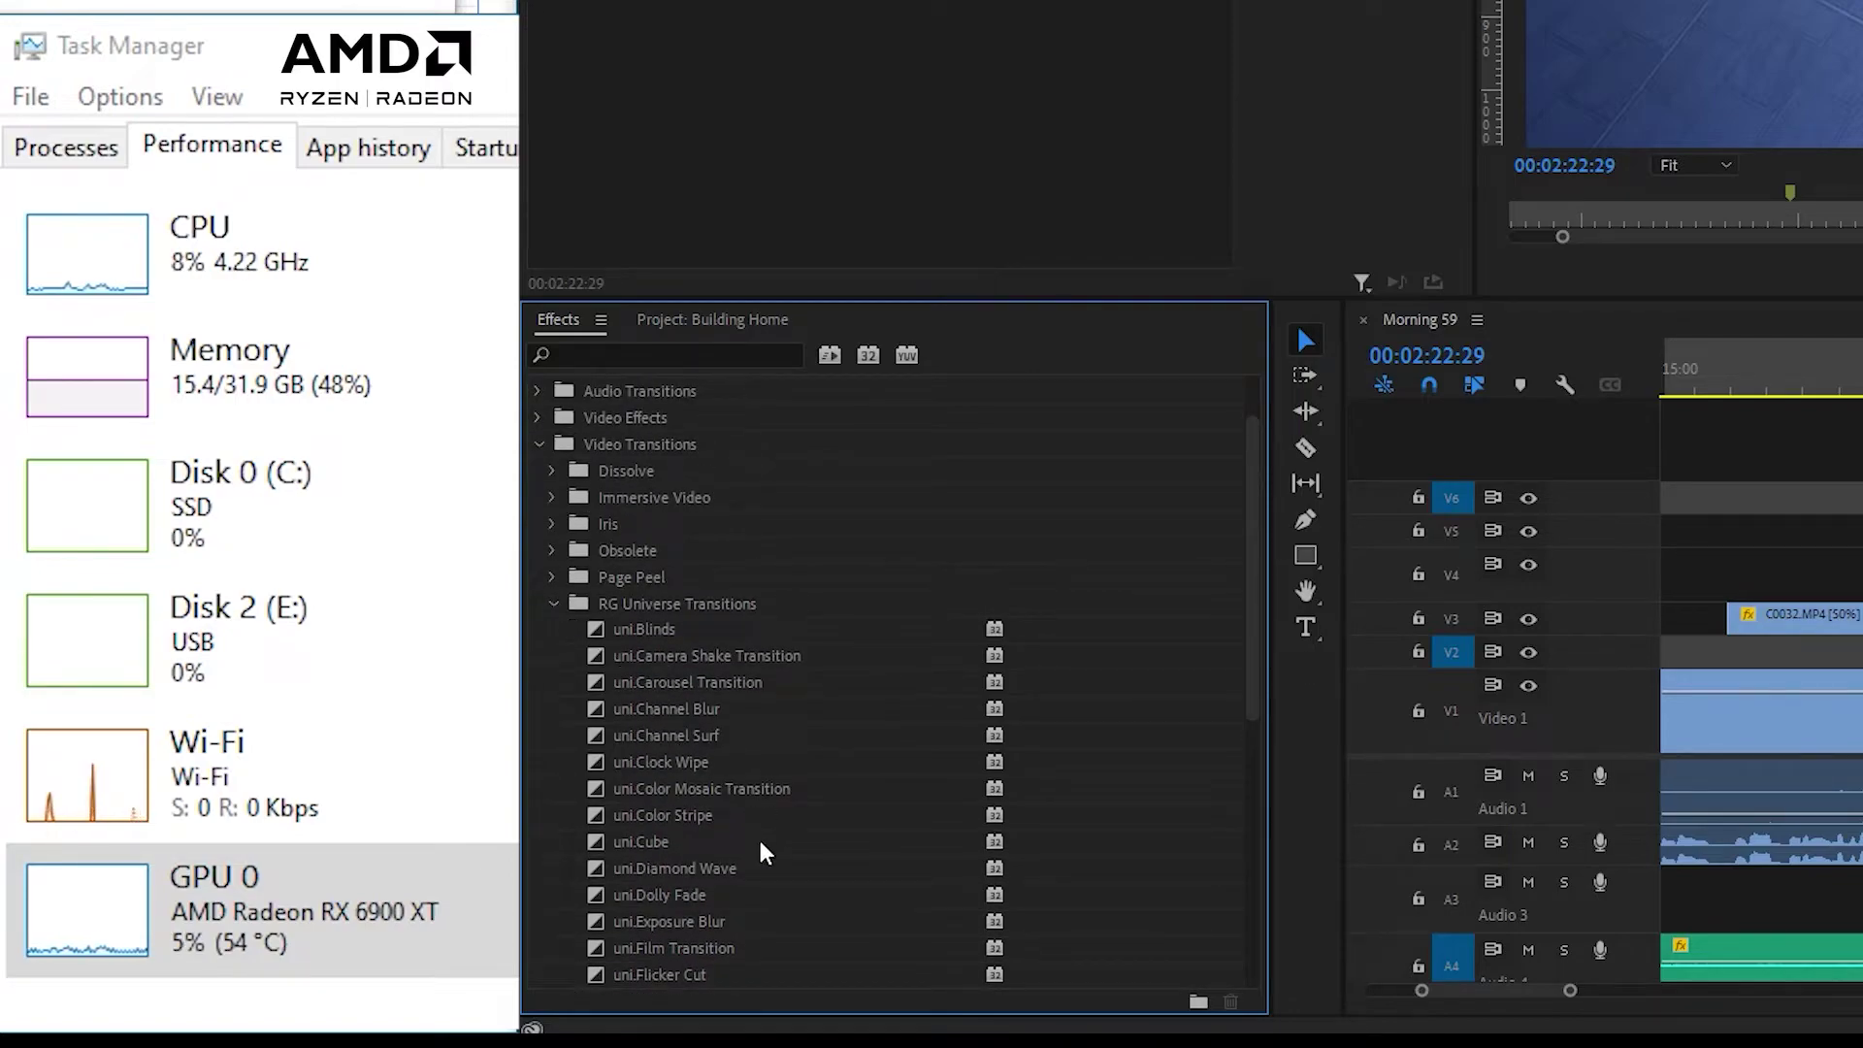
scroll(956, 560, "down", 3)
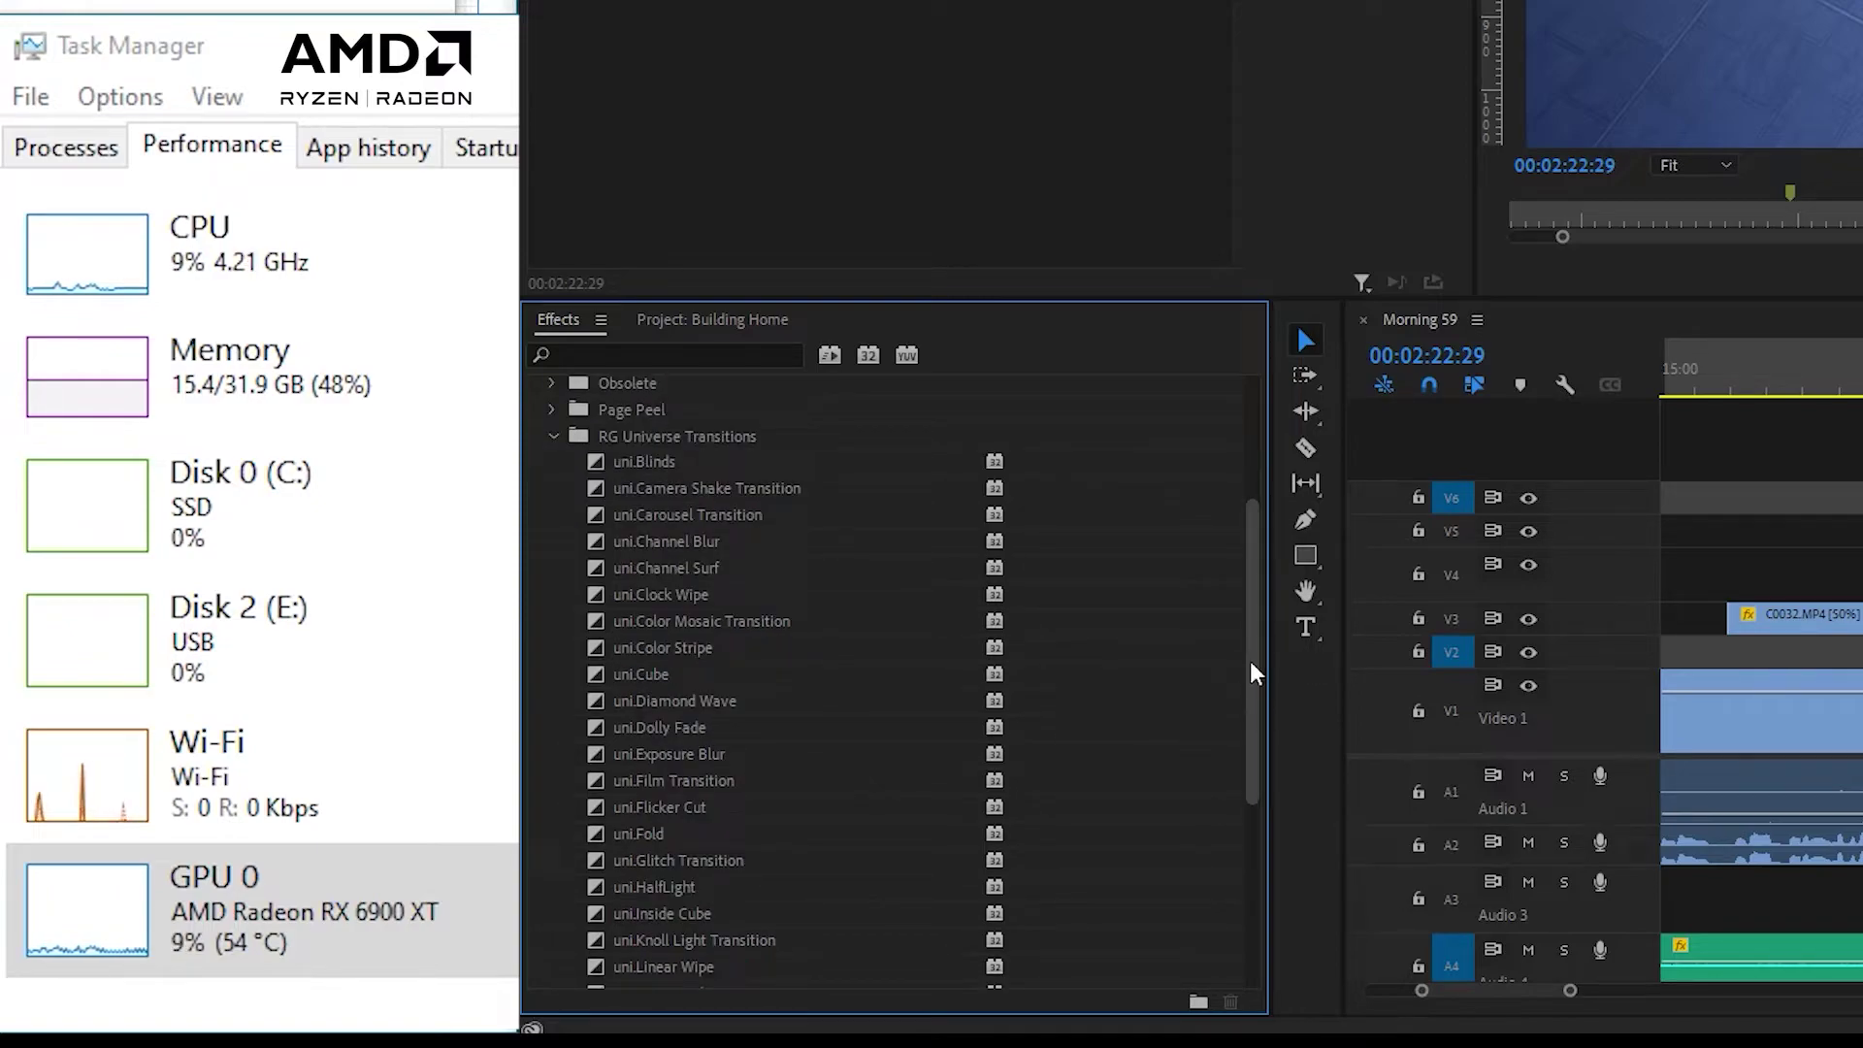
left_click_drag(1253, 703, 1264, 808)
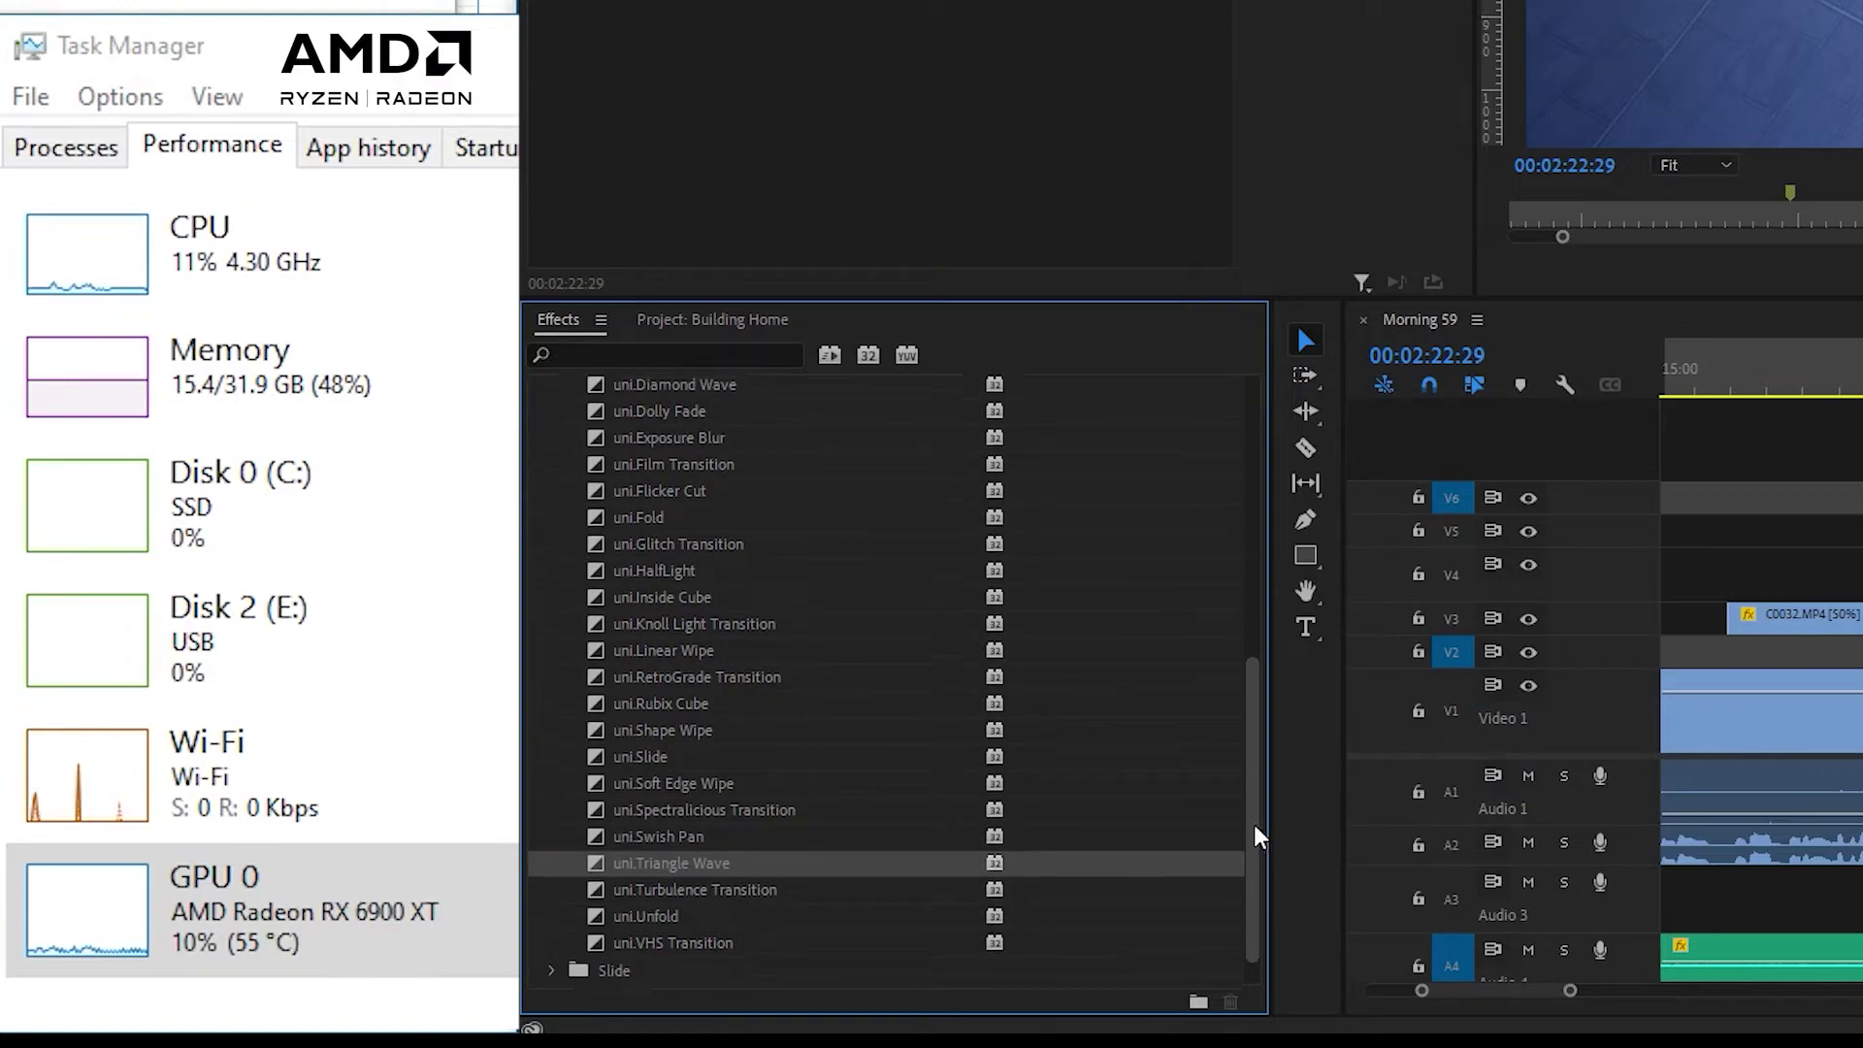
scroll(627, 957, "down", 3)
scroll(700, 923, "up", 3)
scroll(703, 922, "up", 3)
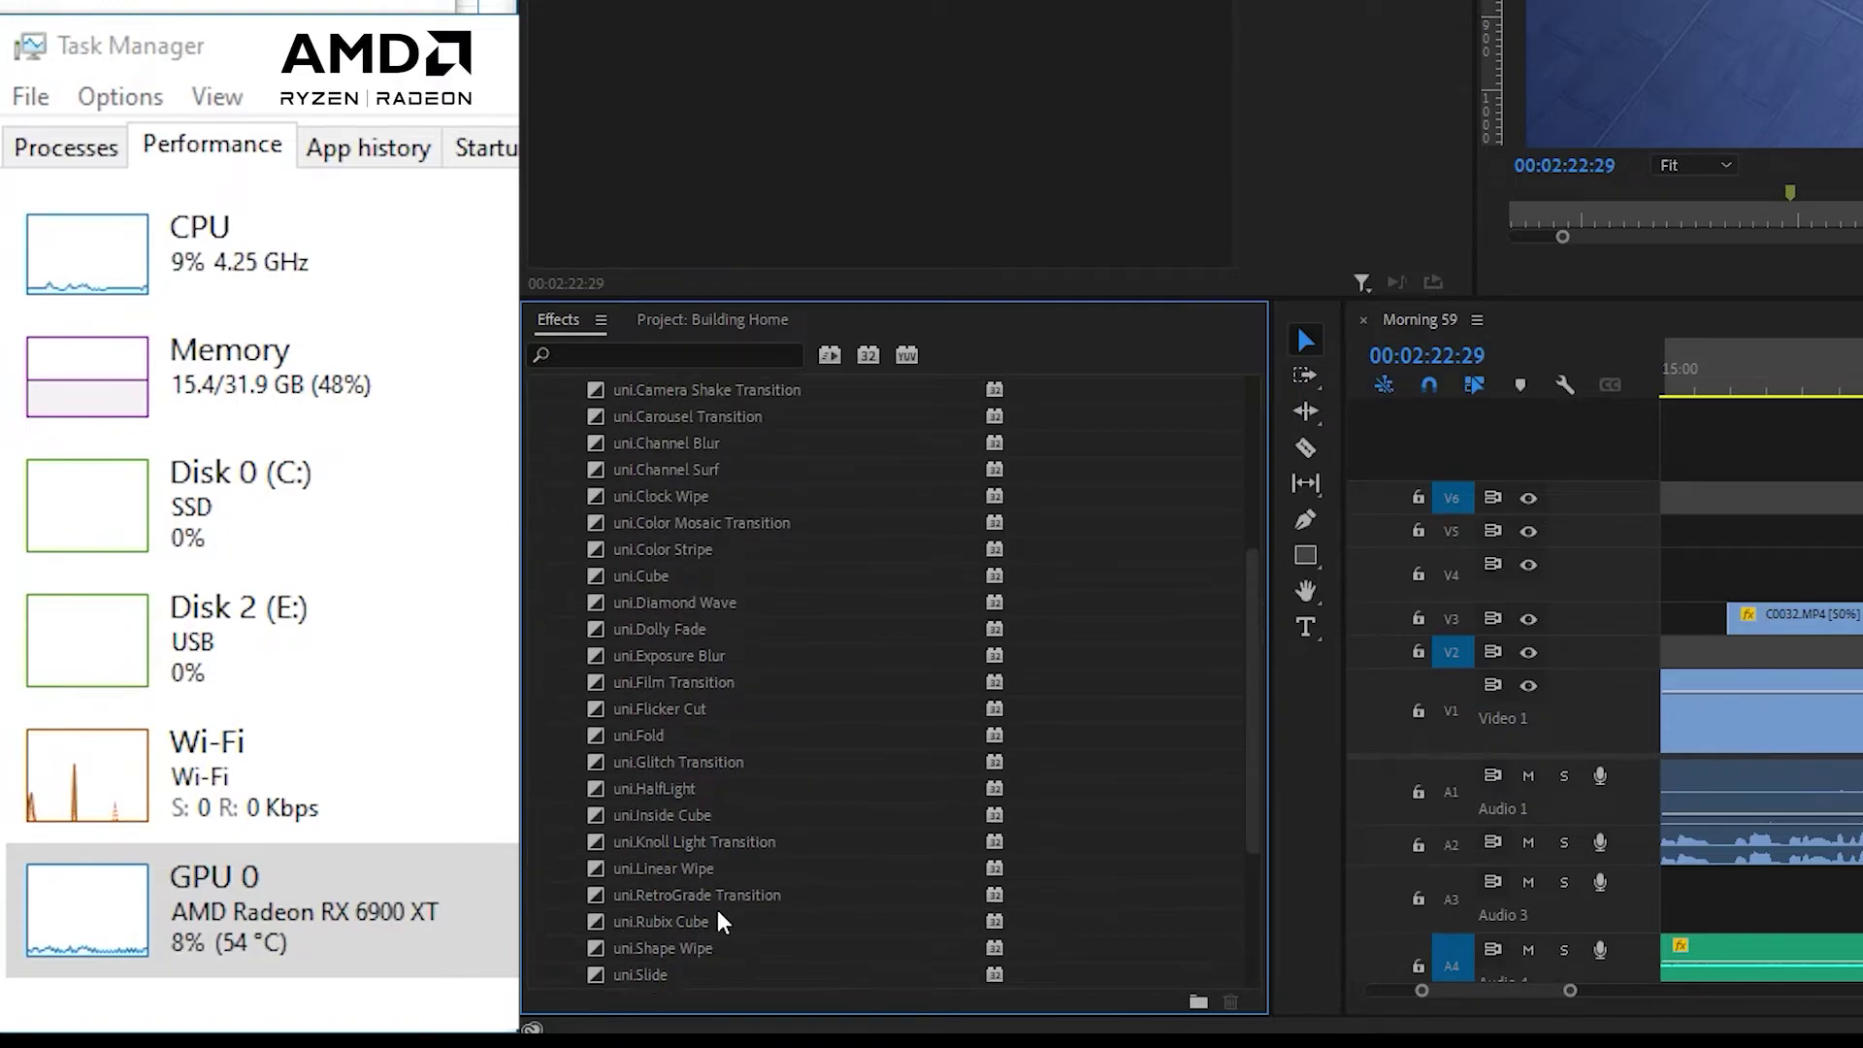
scroll(723, 917, "up", 3)
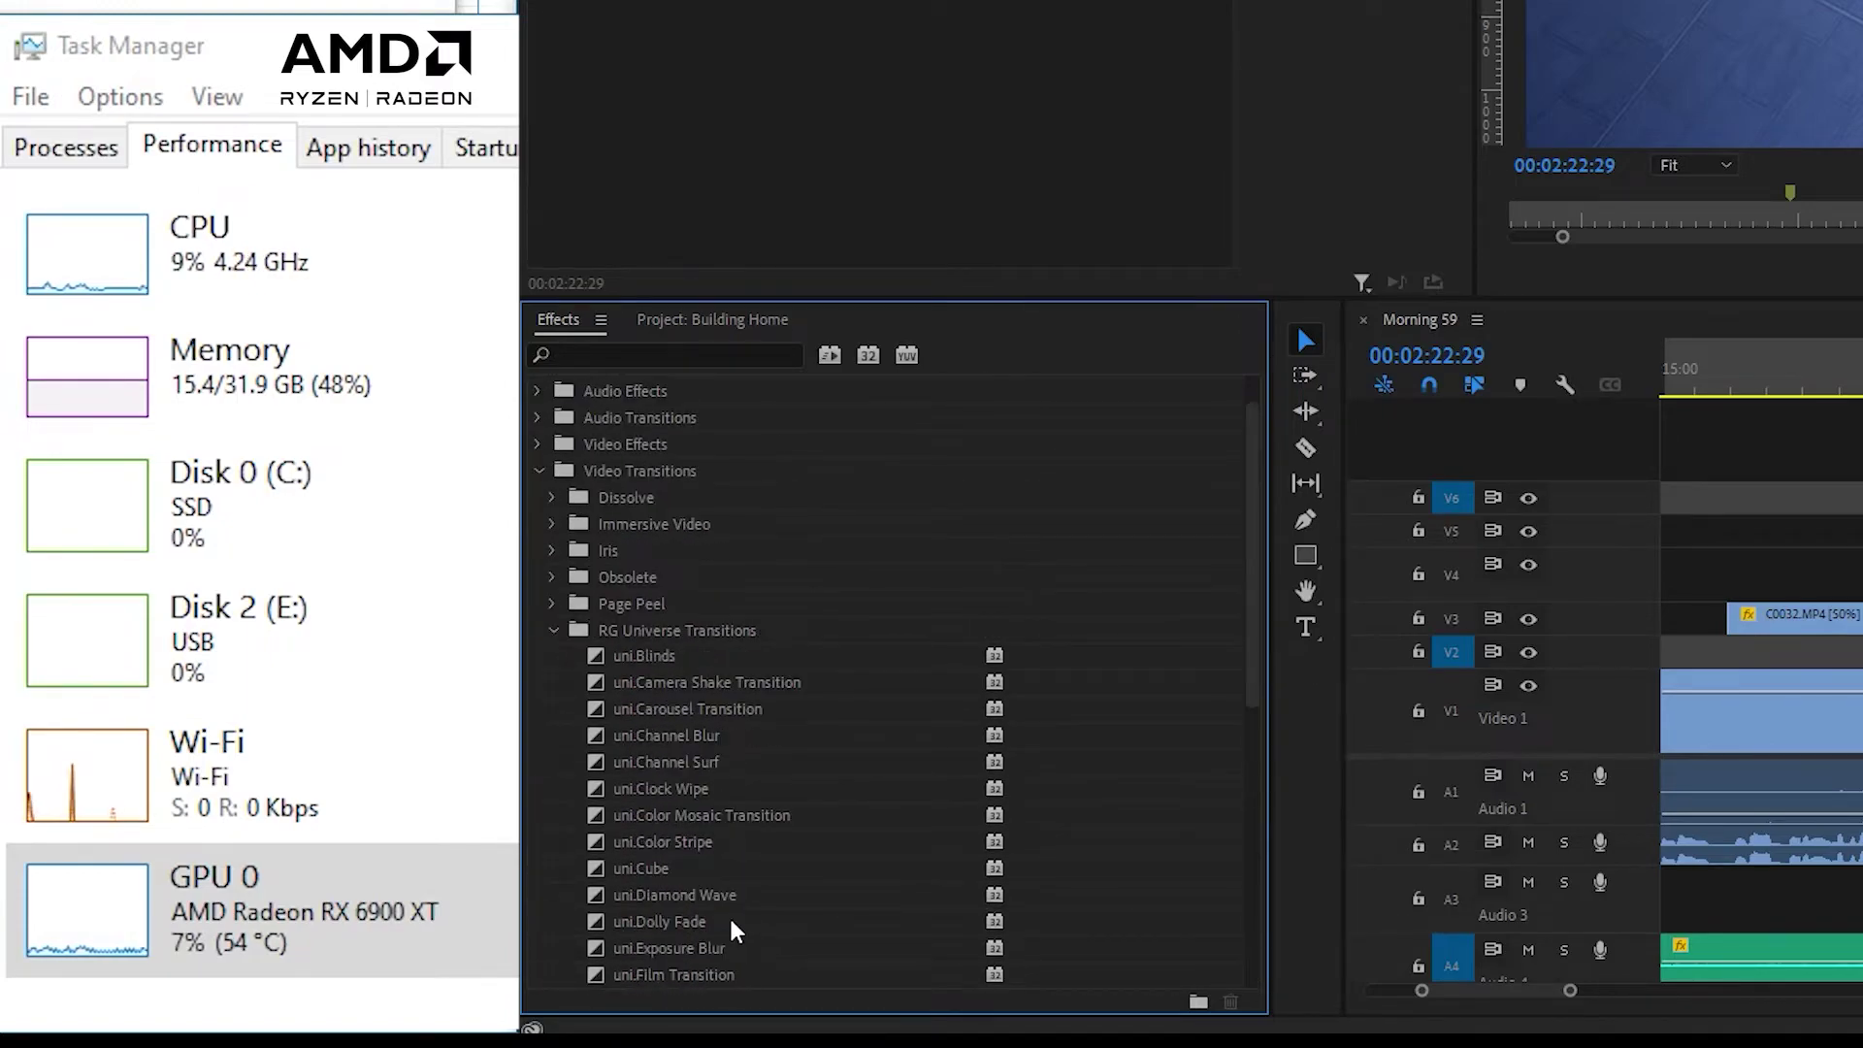
Step: Collapse RG Universe Transitions, peek into Immersive Video, and expand Video Effects
left_click(553, 631)
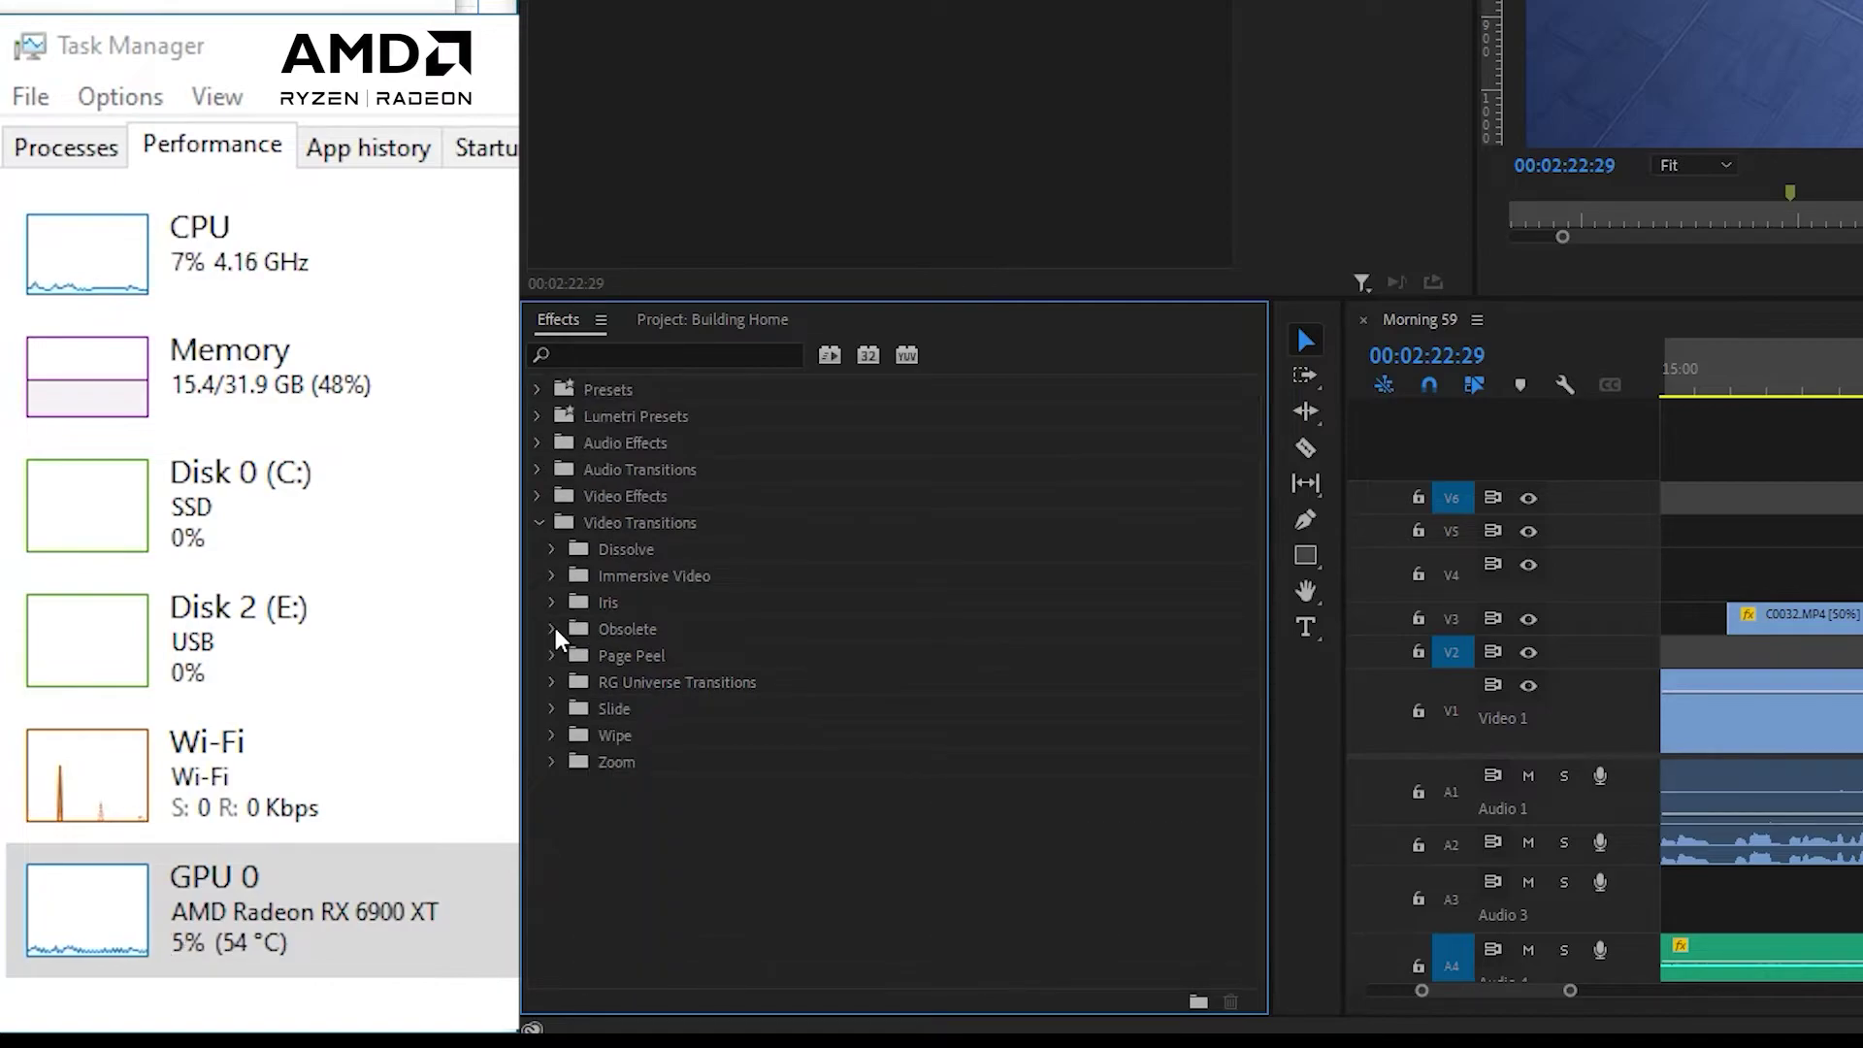
left_click(551, 575)
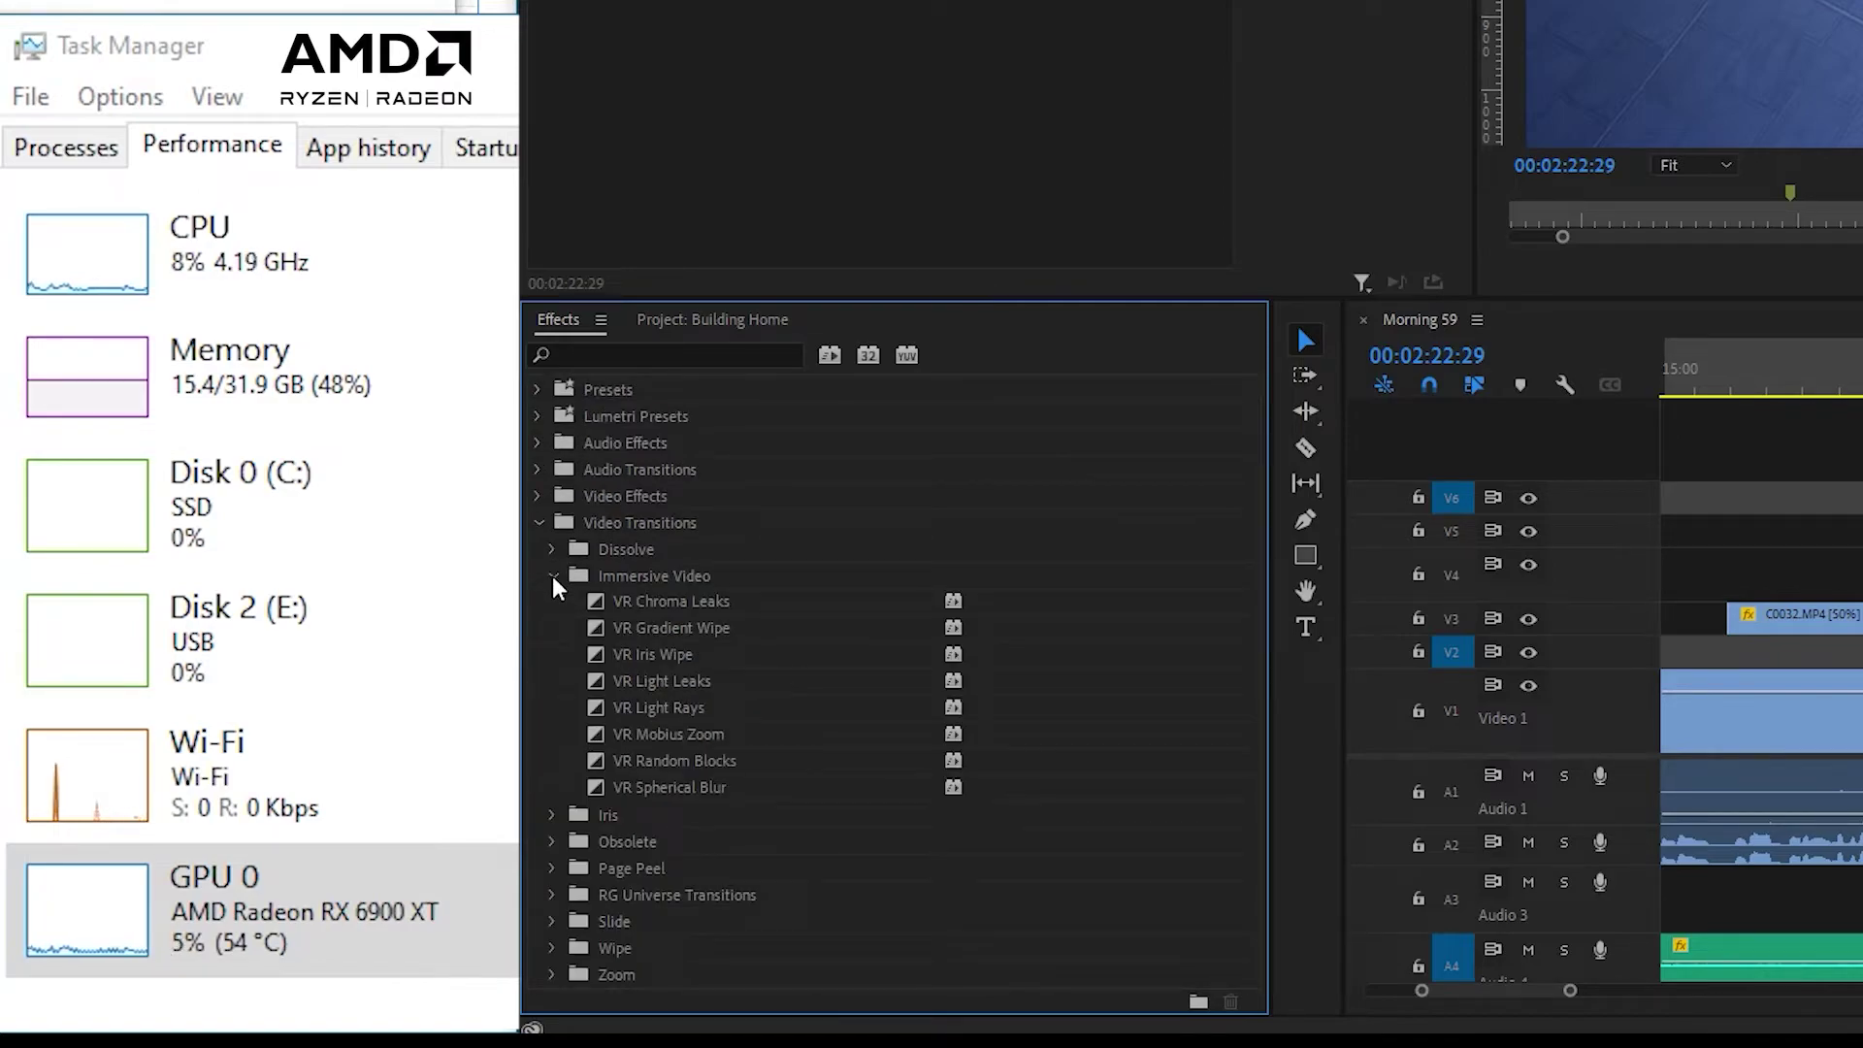
left_click(551, 576)
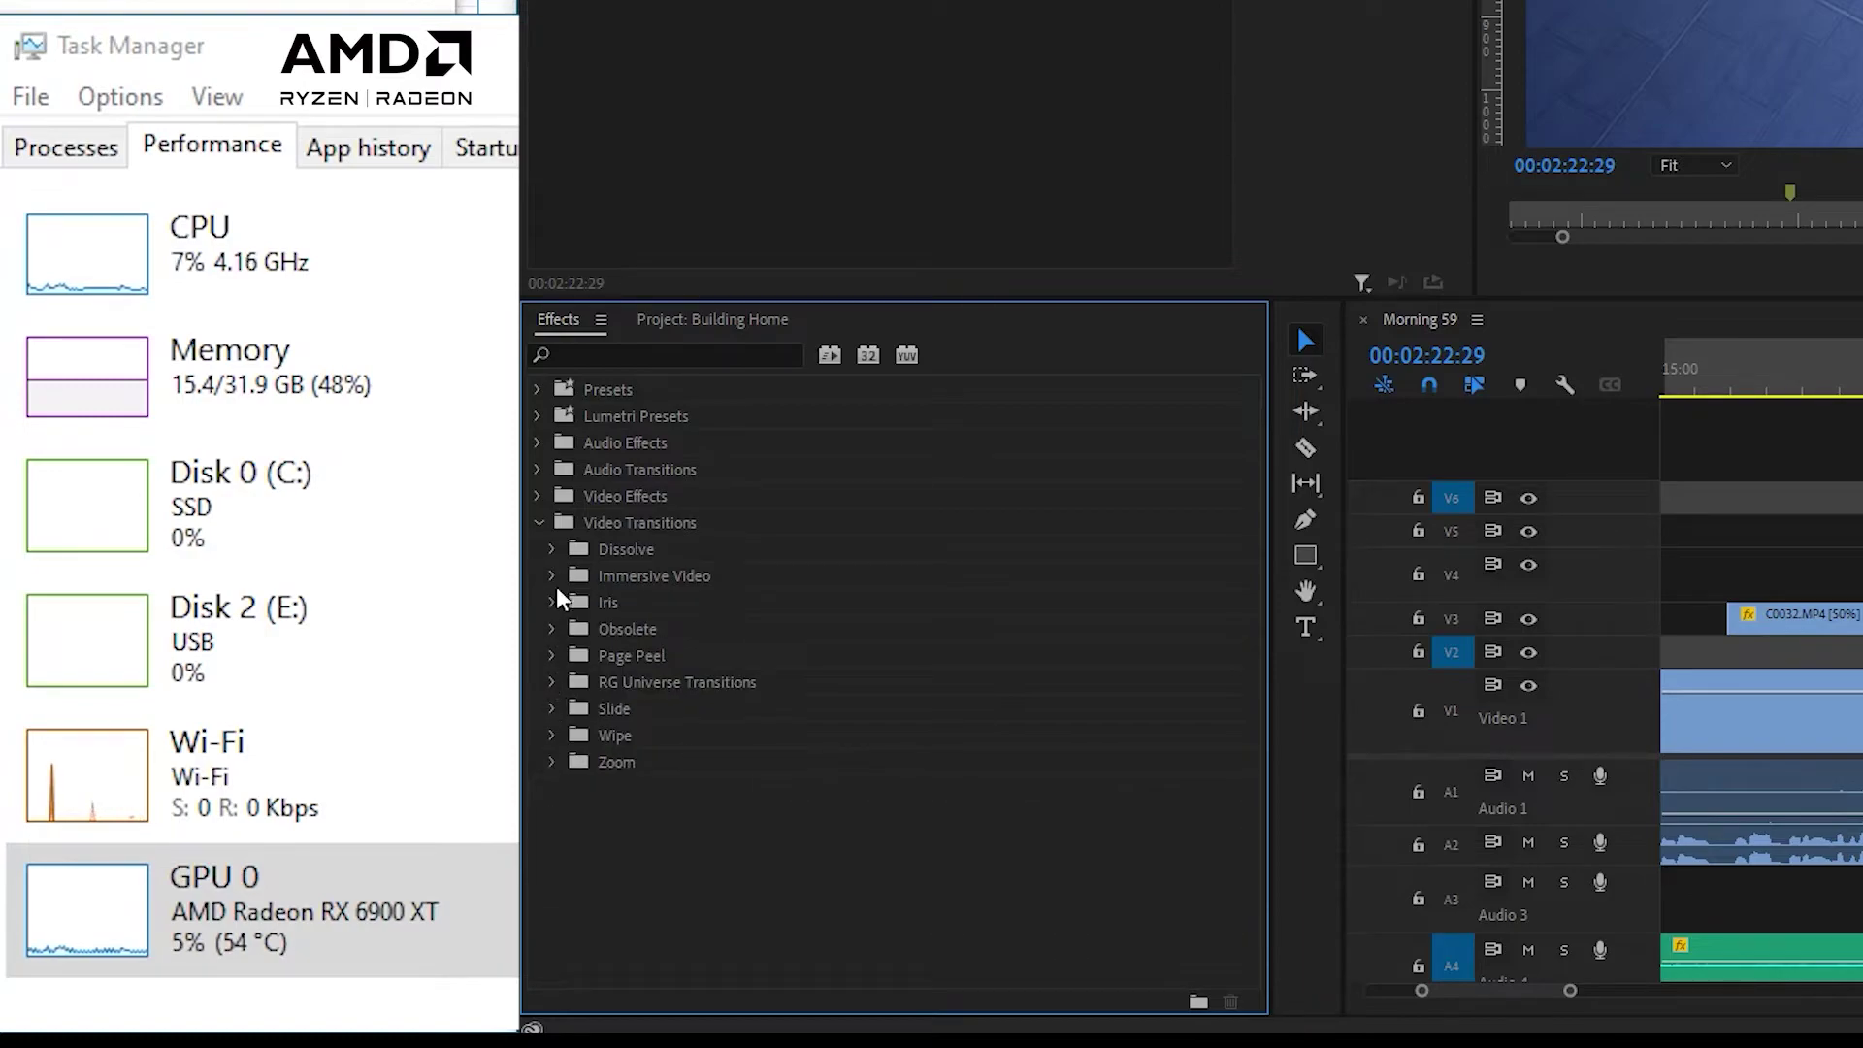
left_click(539, 496)
scroll(566, 823, "down", 2)
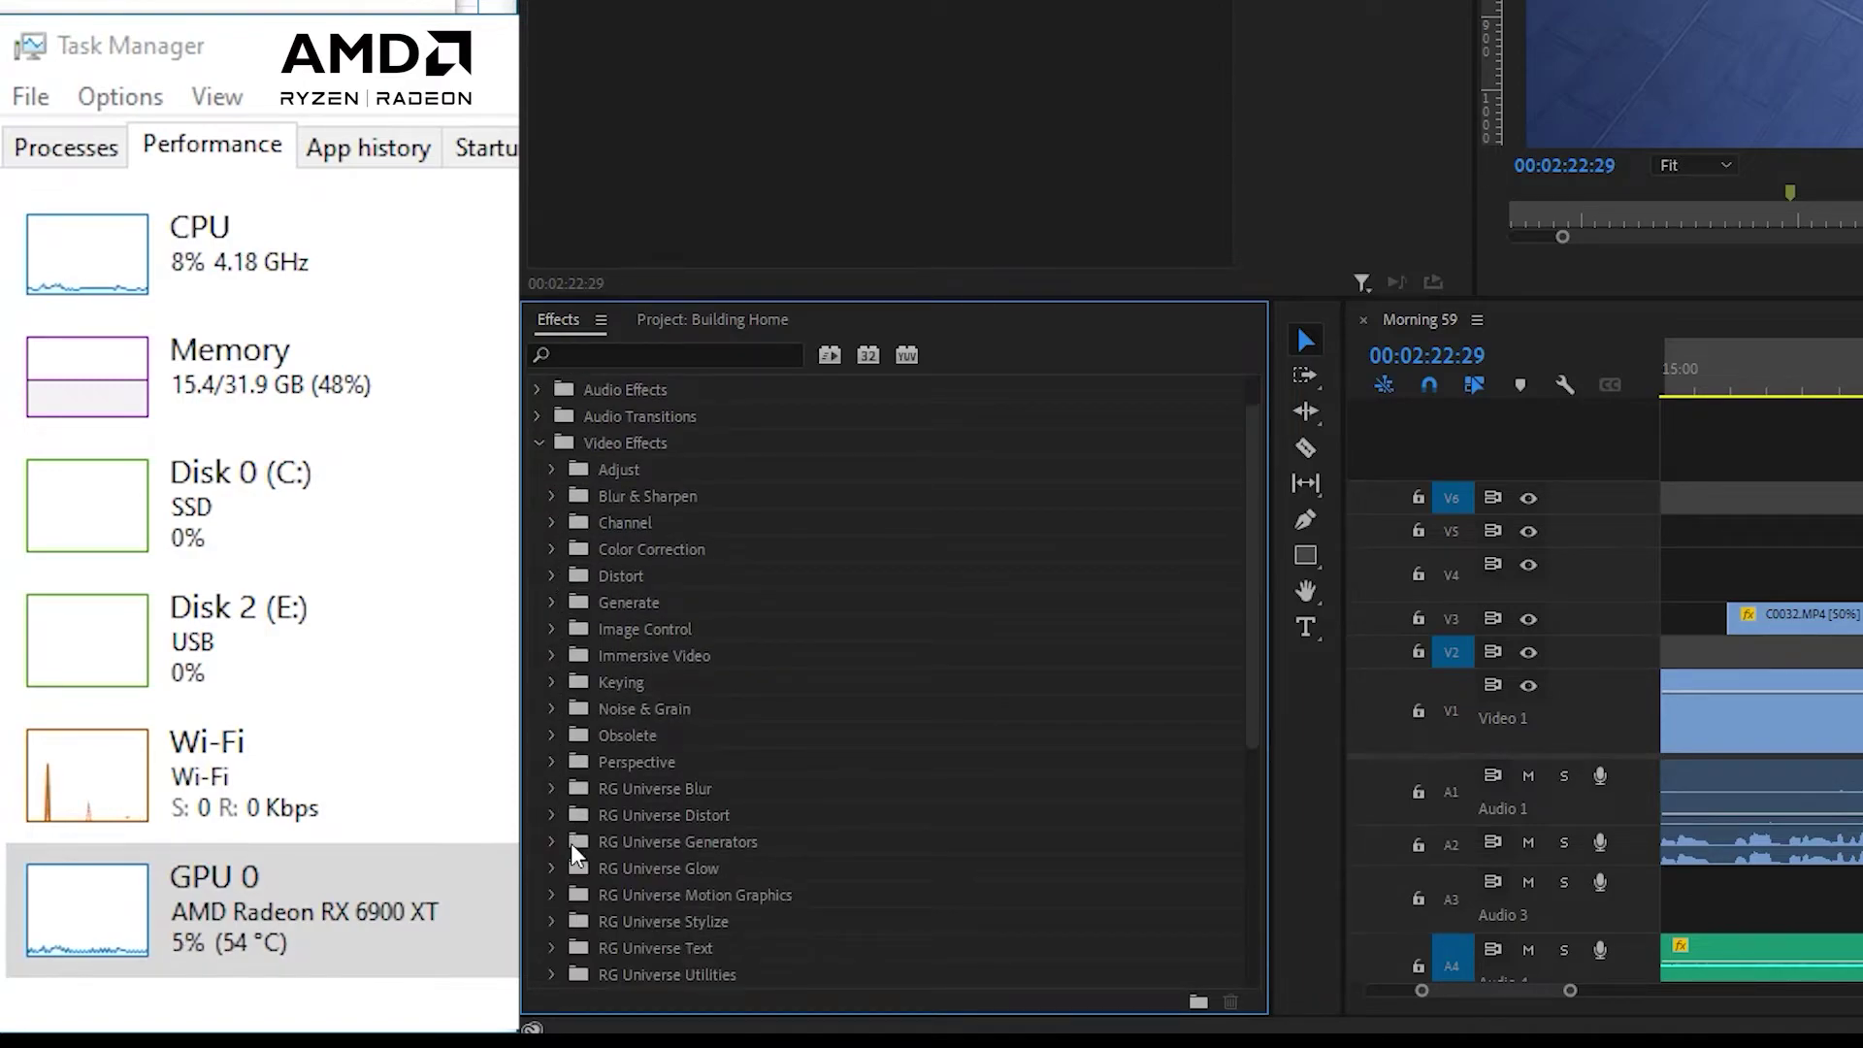
scroll(566, 823, "down", 3)
Step: Expand the RG Universe Generators, Glow, Motion Graphics and Stylize folders
left_click(553, 761)
scroll(567, 835, "down", 1)
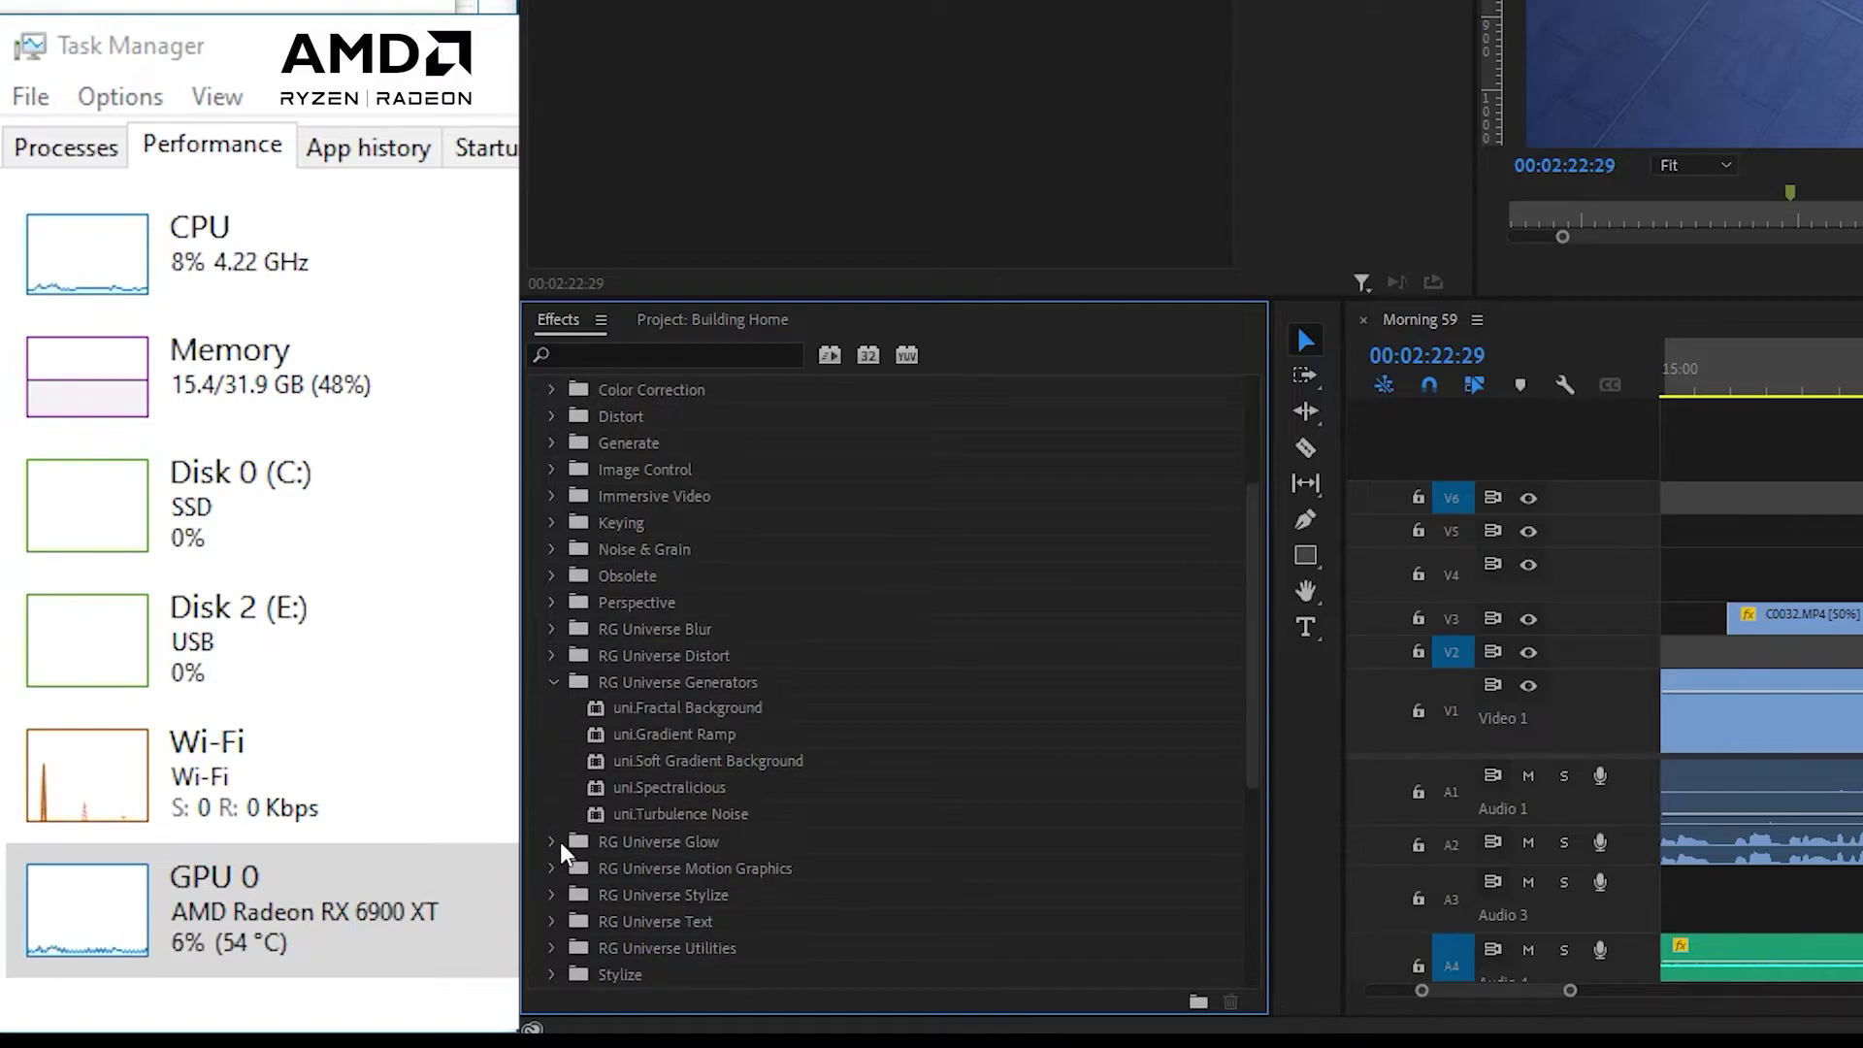
left_click(555, 844)
scroll(572, 931, "down", 1)
left_click(555, 947)
scroll(598, 907, "down", 1)
scroll(601, 892, "down", 2)
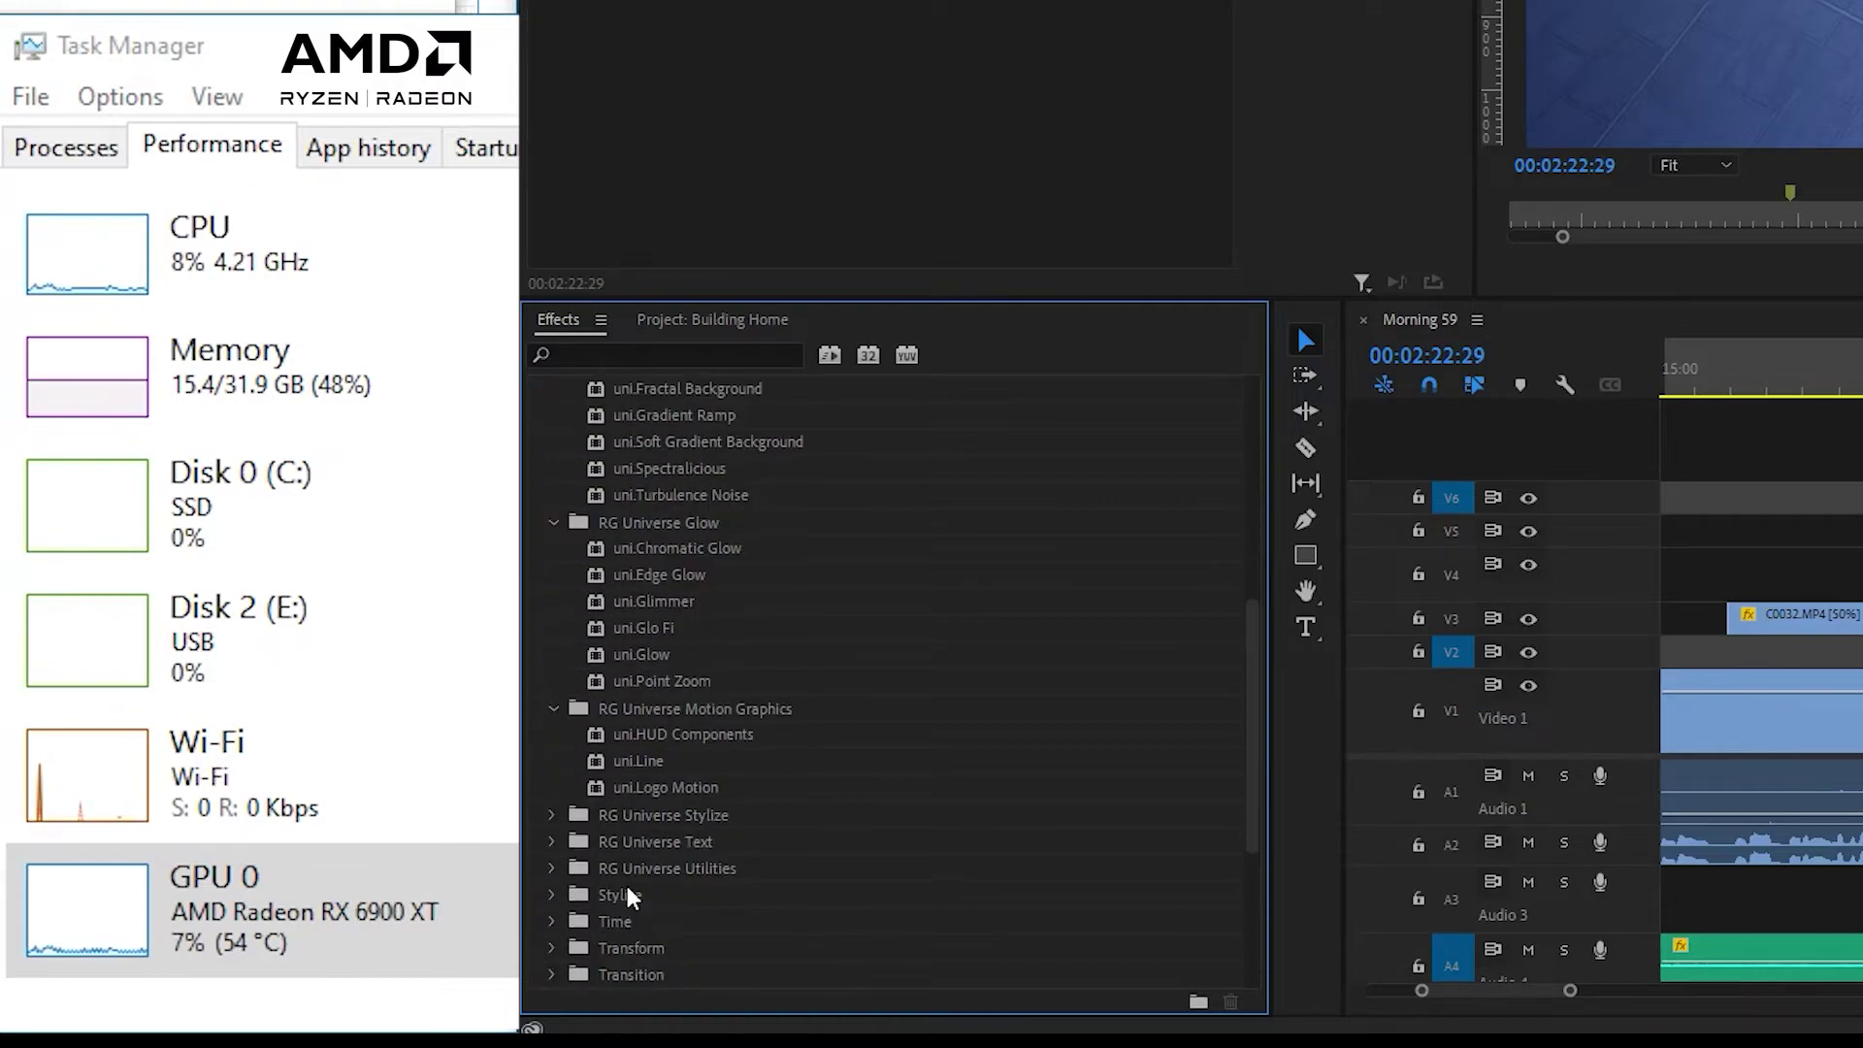
left_click(560, 846)
scroll(621, 845, "down", 2)
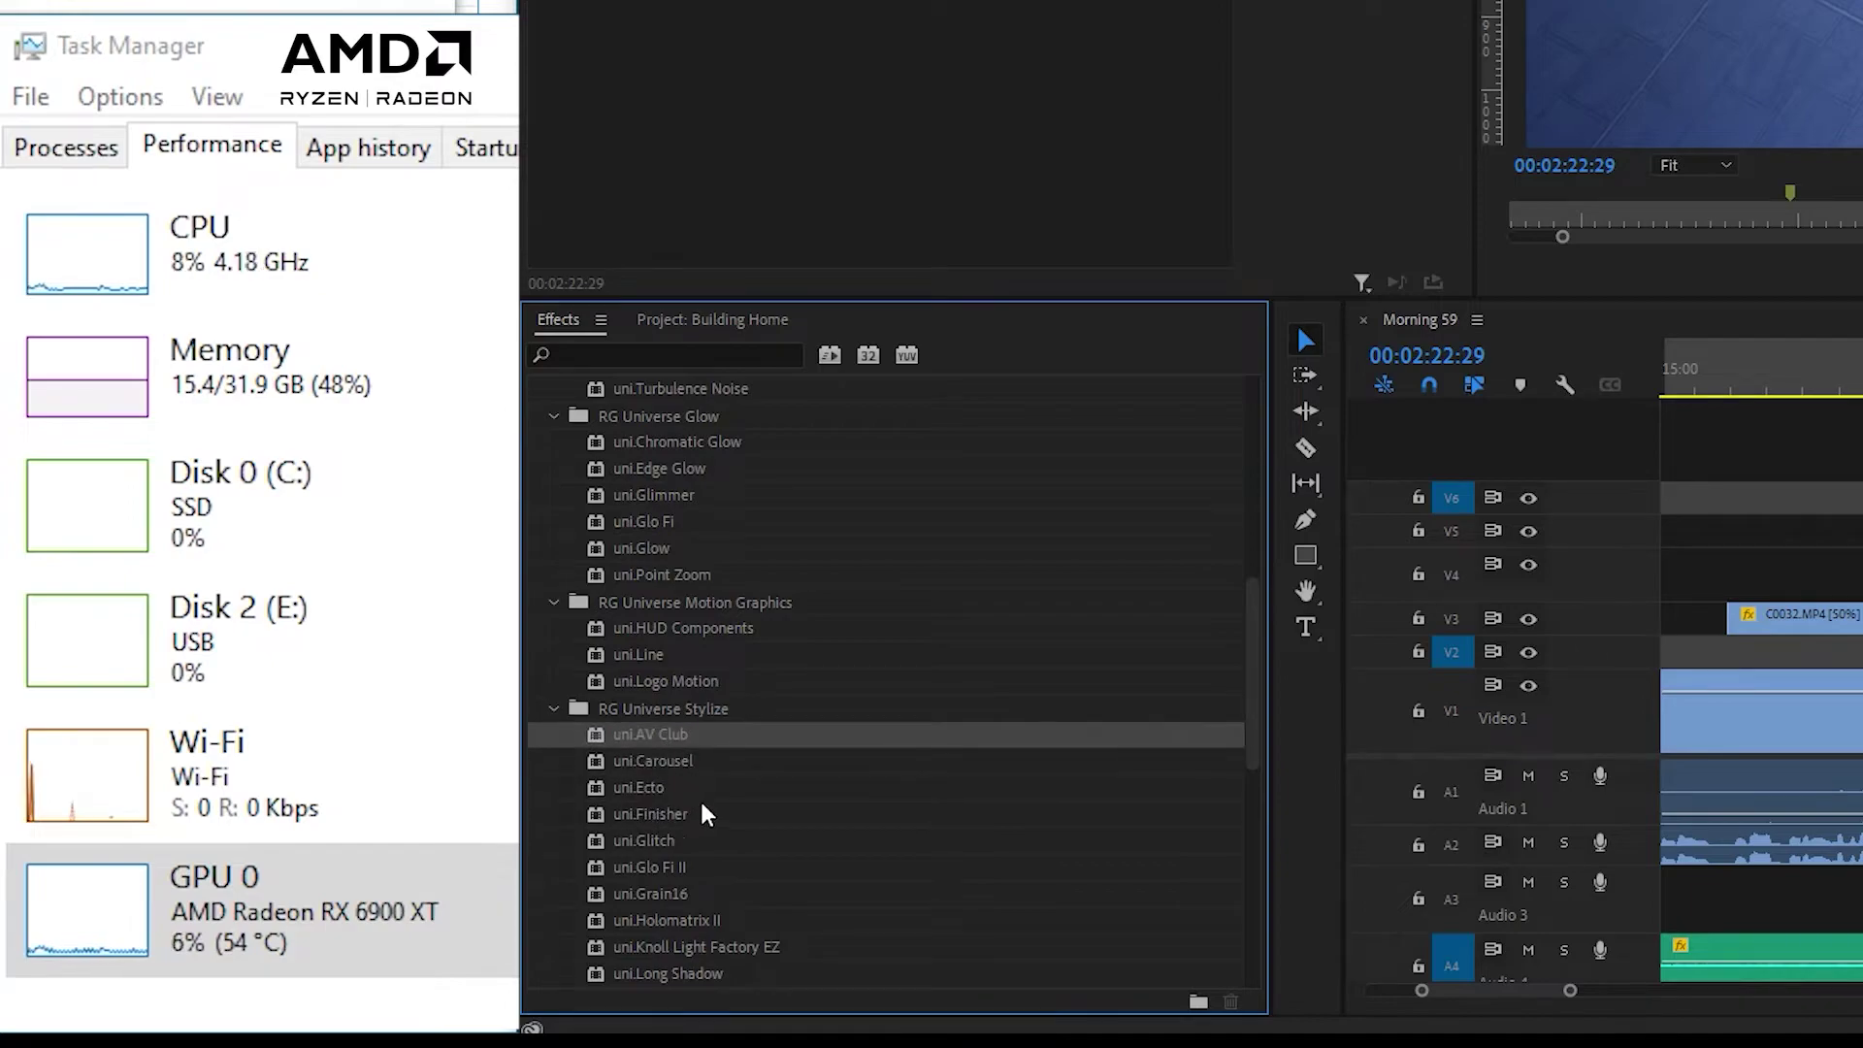
Step: Select the uni.Finisher and uni.OverLight effects, then select clip C0033 to show its Lumetri settings
left_click(678, 817)
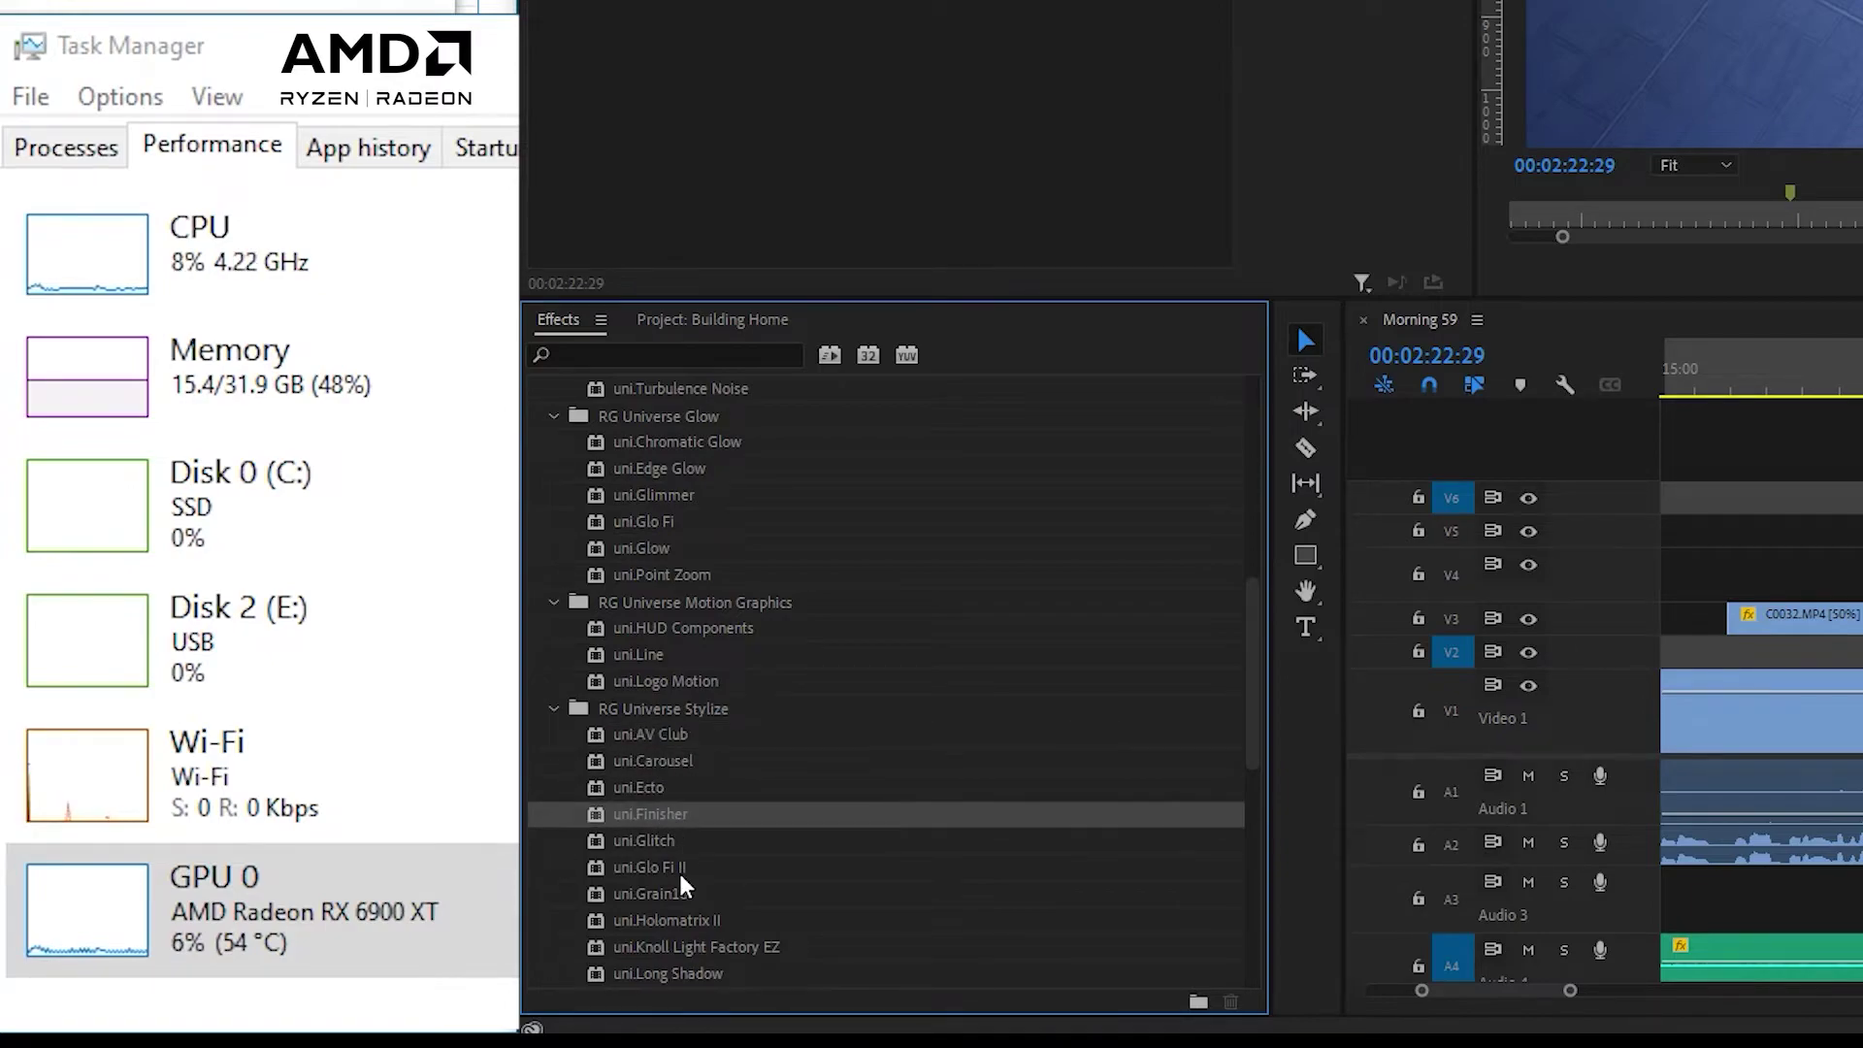
scroll(708, 866, "down", 1)
scroll(684, 853, "down", 2)
scroll(684, 834, "down", 2)
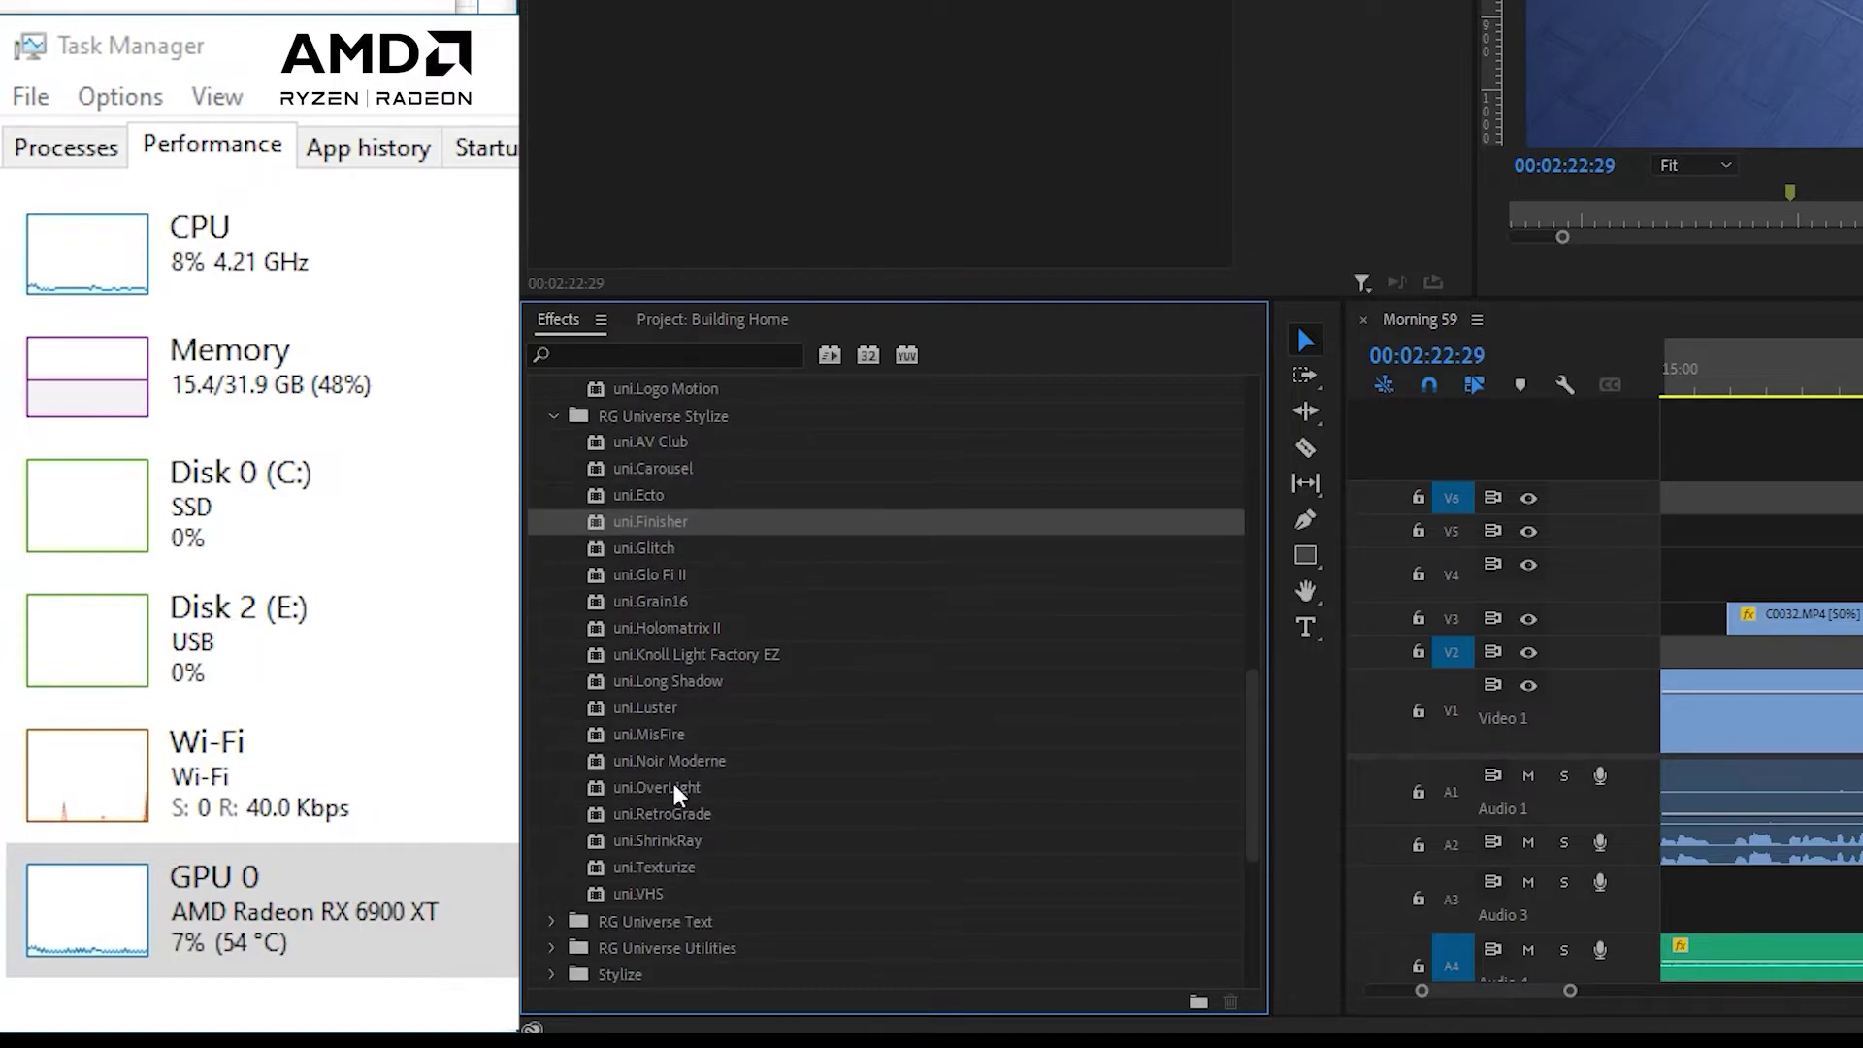
left_click(686, 787)
left_click(1756, 737)
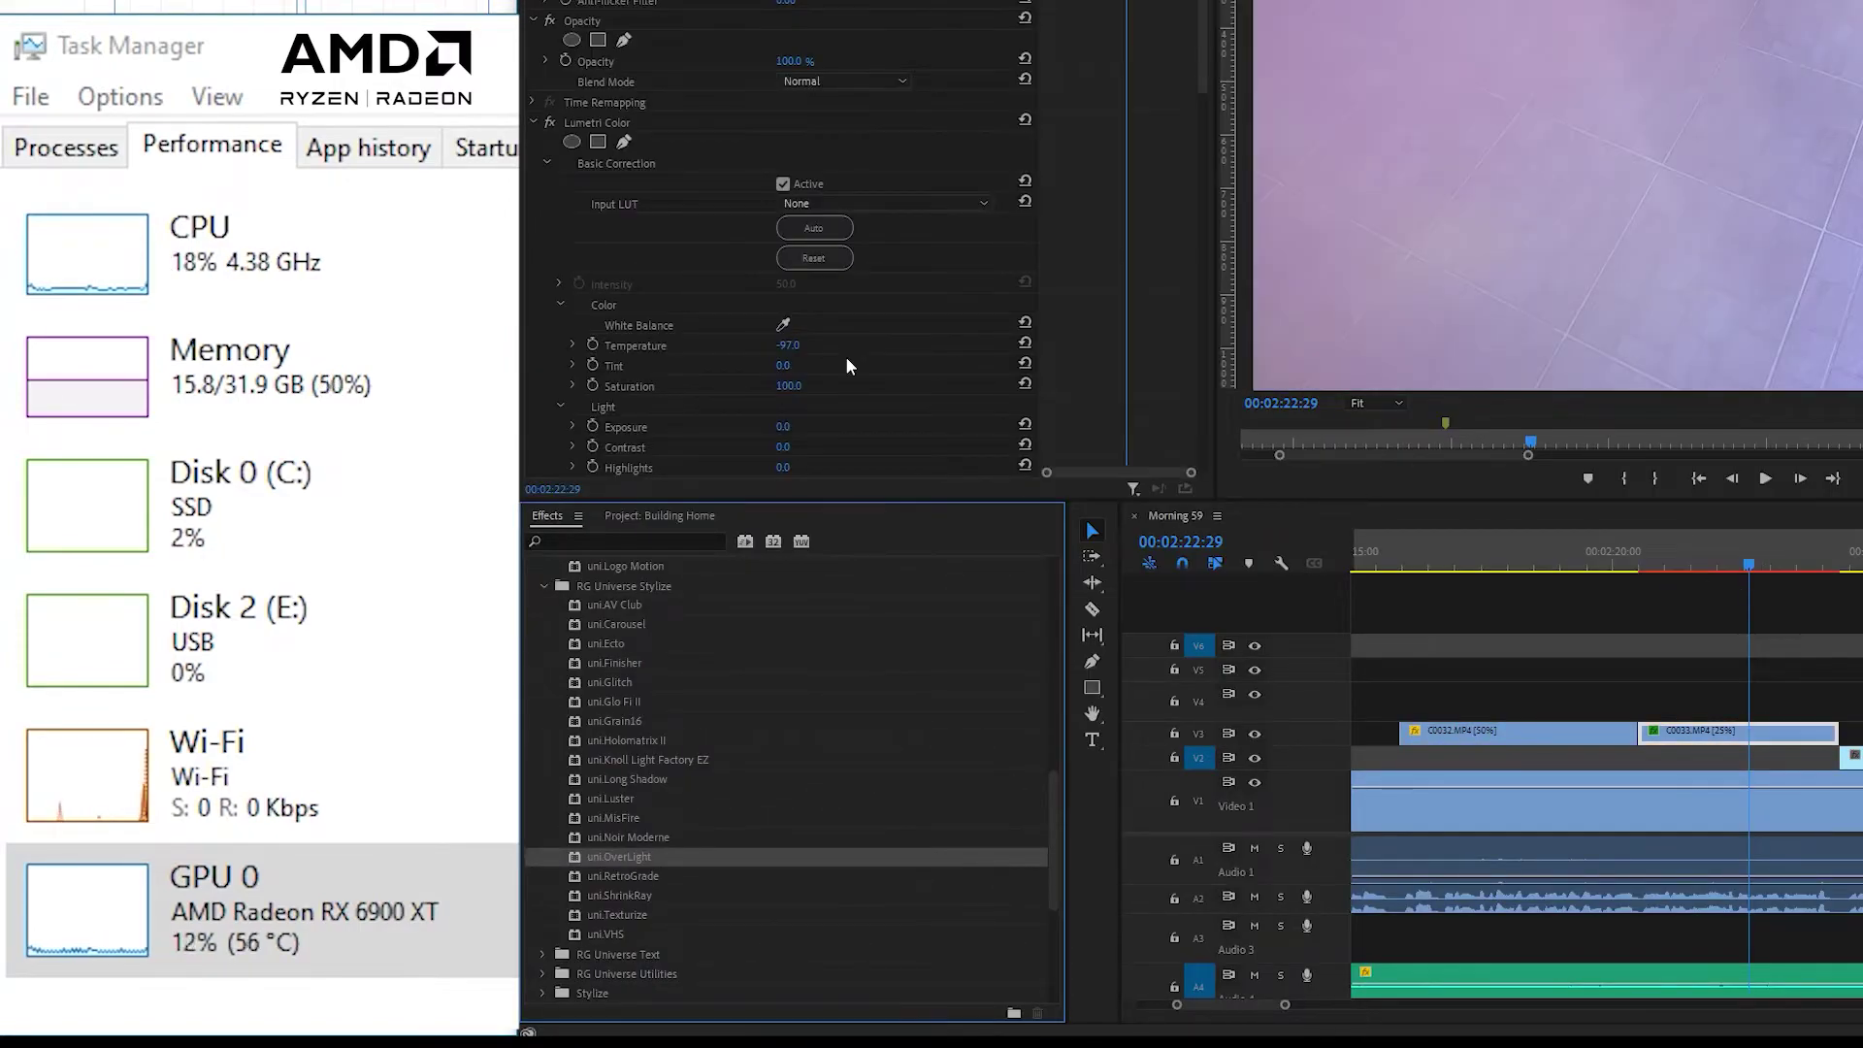
Step: Play the graded sequence from 00:02:20:41 and stop it around 00:02:21:32
left_click(1735, 599)
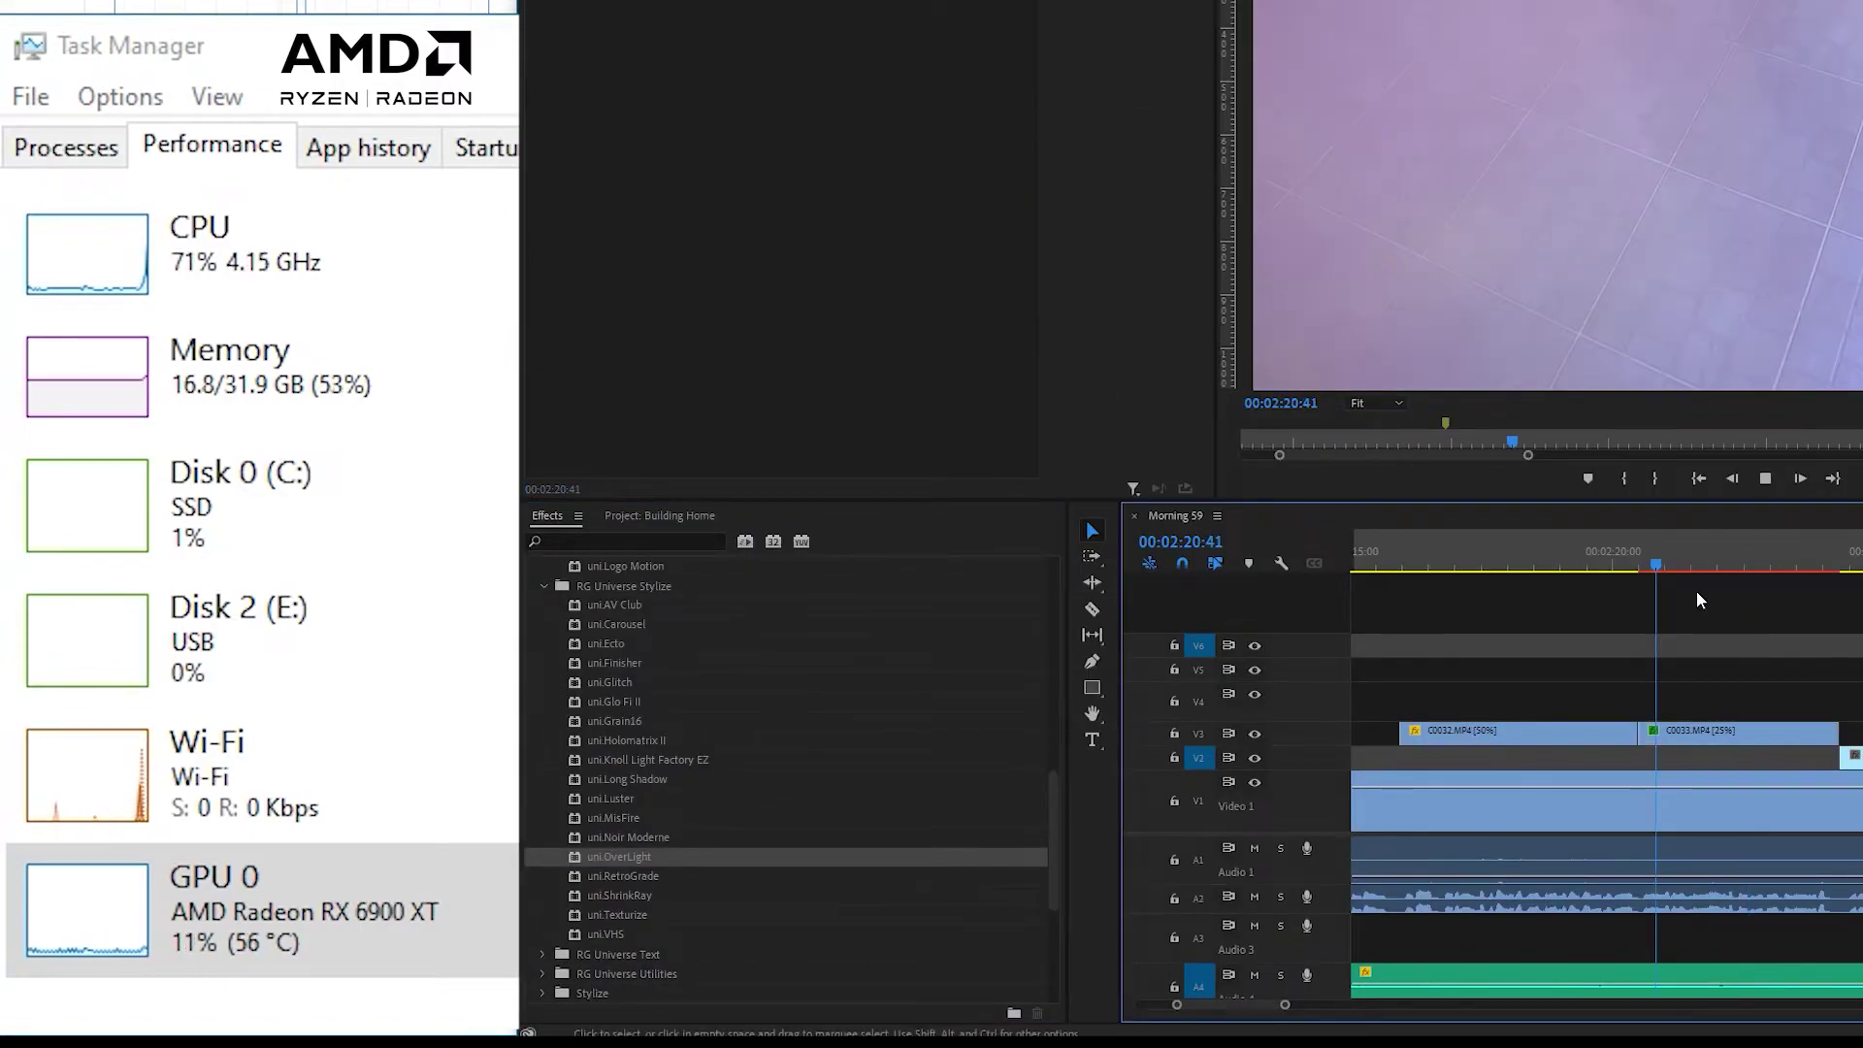
key("space")
key("space")
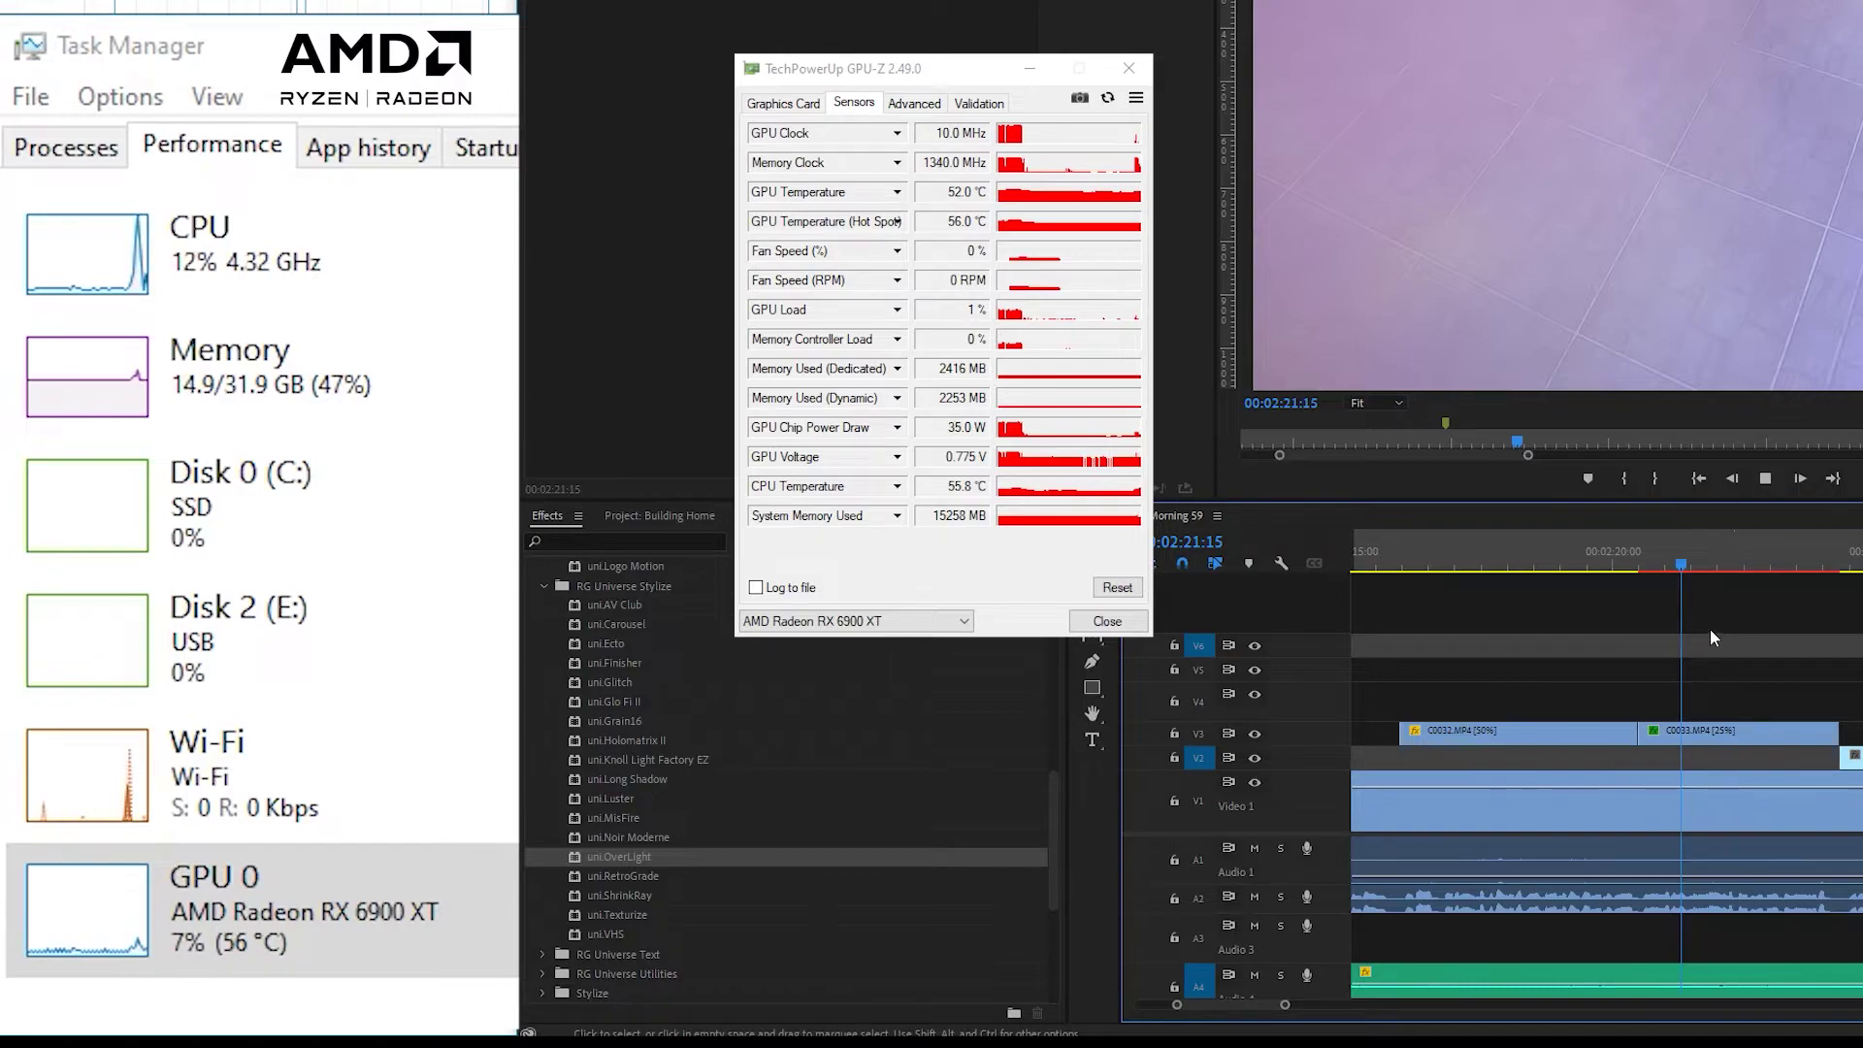
key("space")
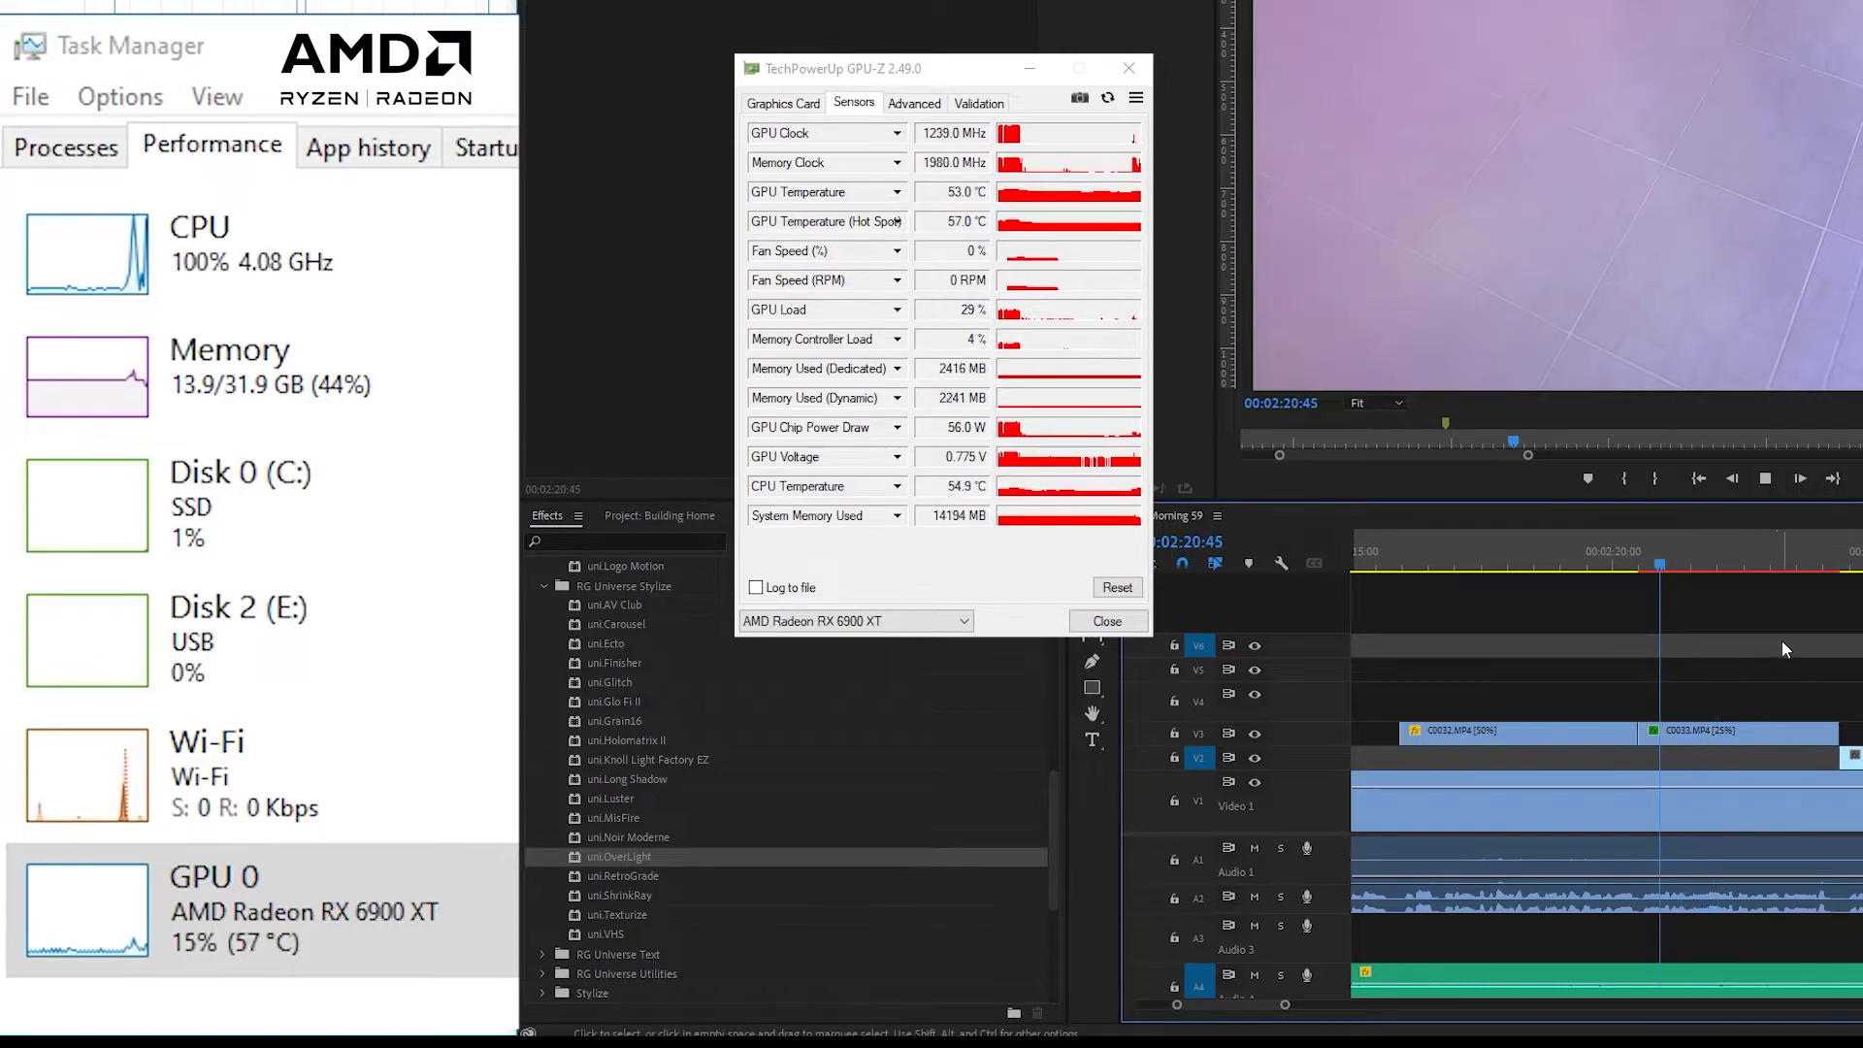
key("space")
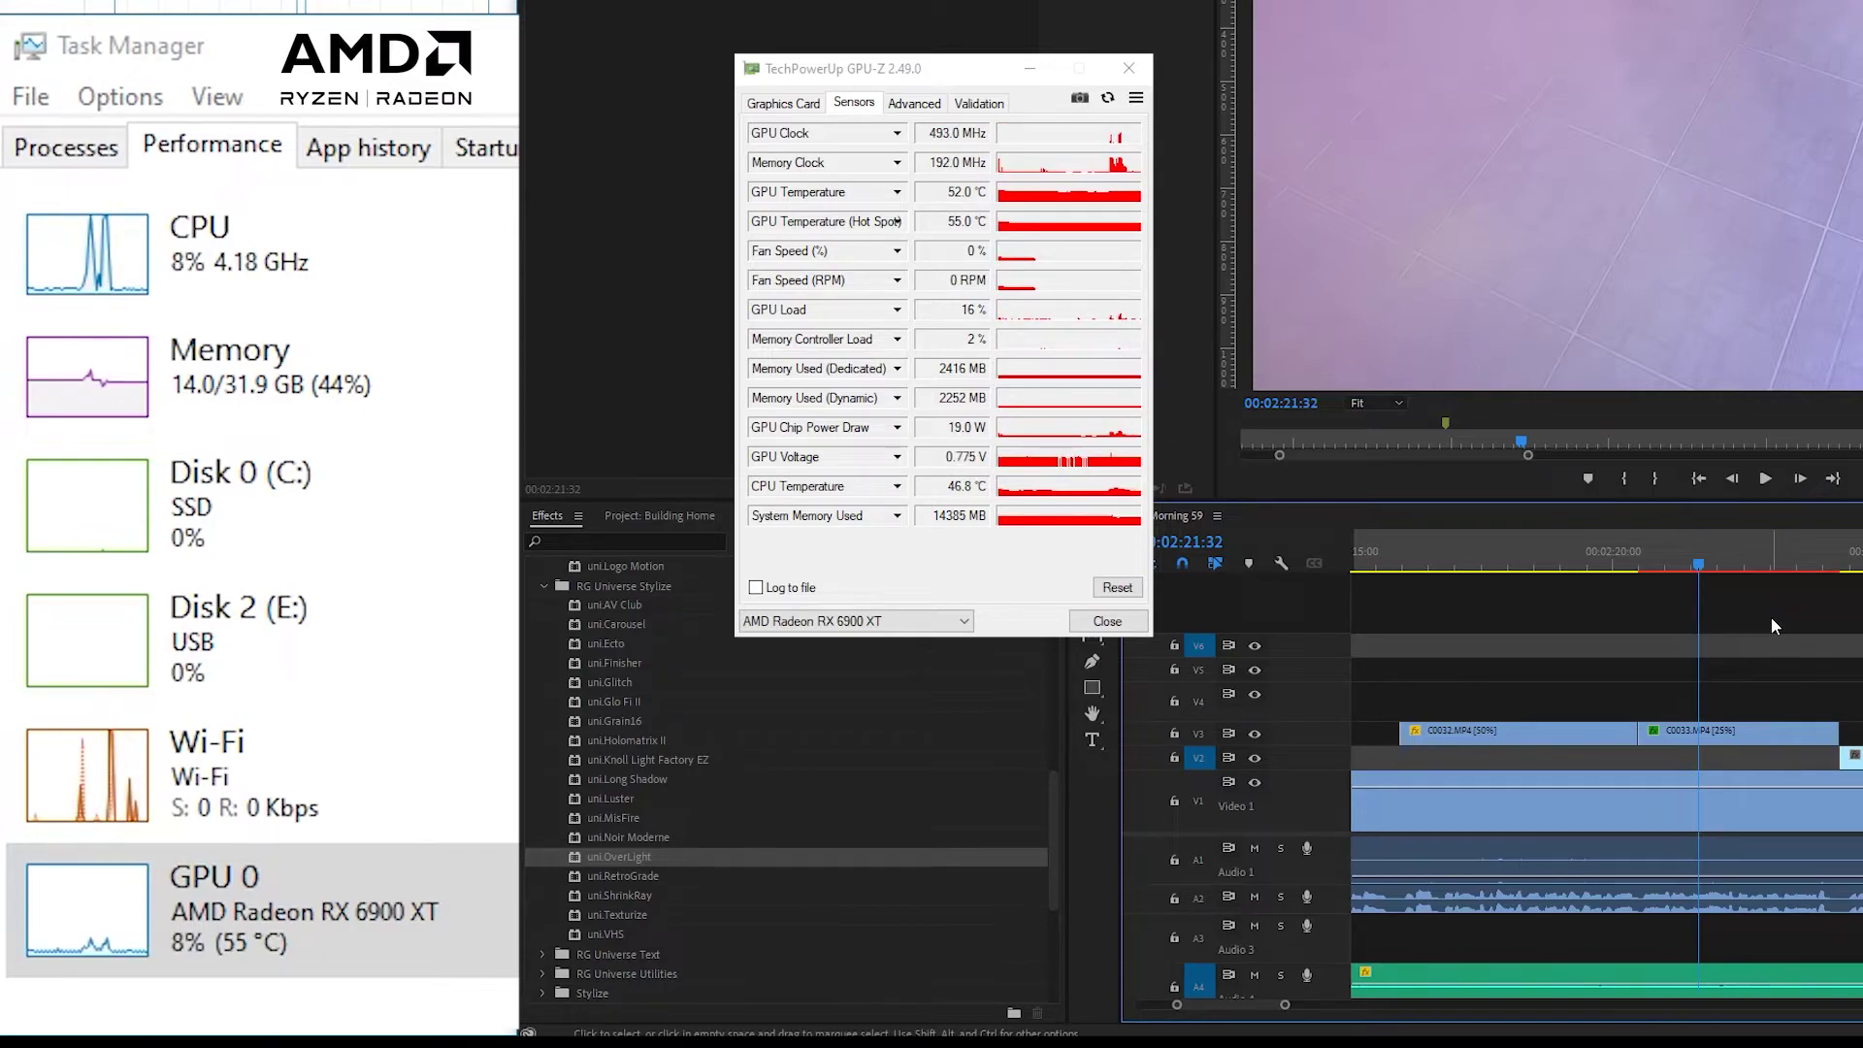
Step: Move the playhead to 00:02:31:00 and zoom the timeline out to span 00:01:45–00:02:45
key("minus")
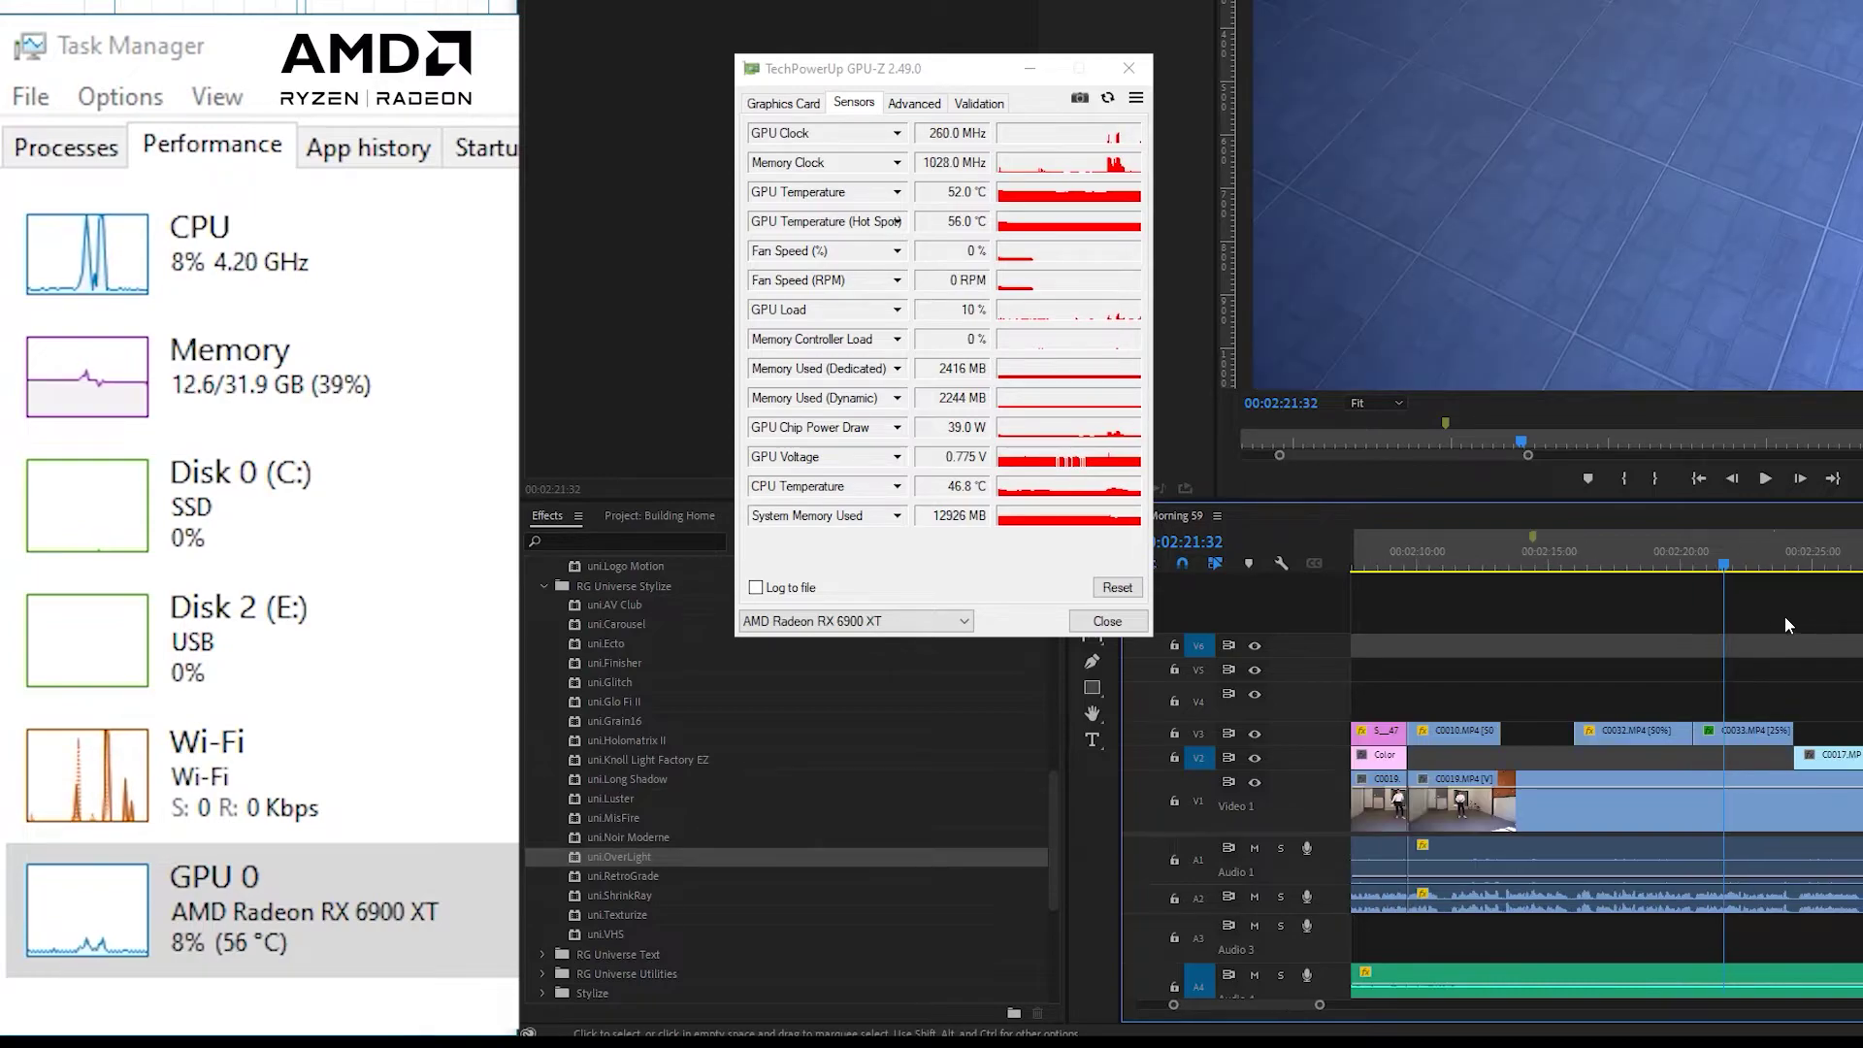
left_click(1755, 555)
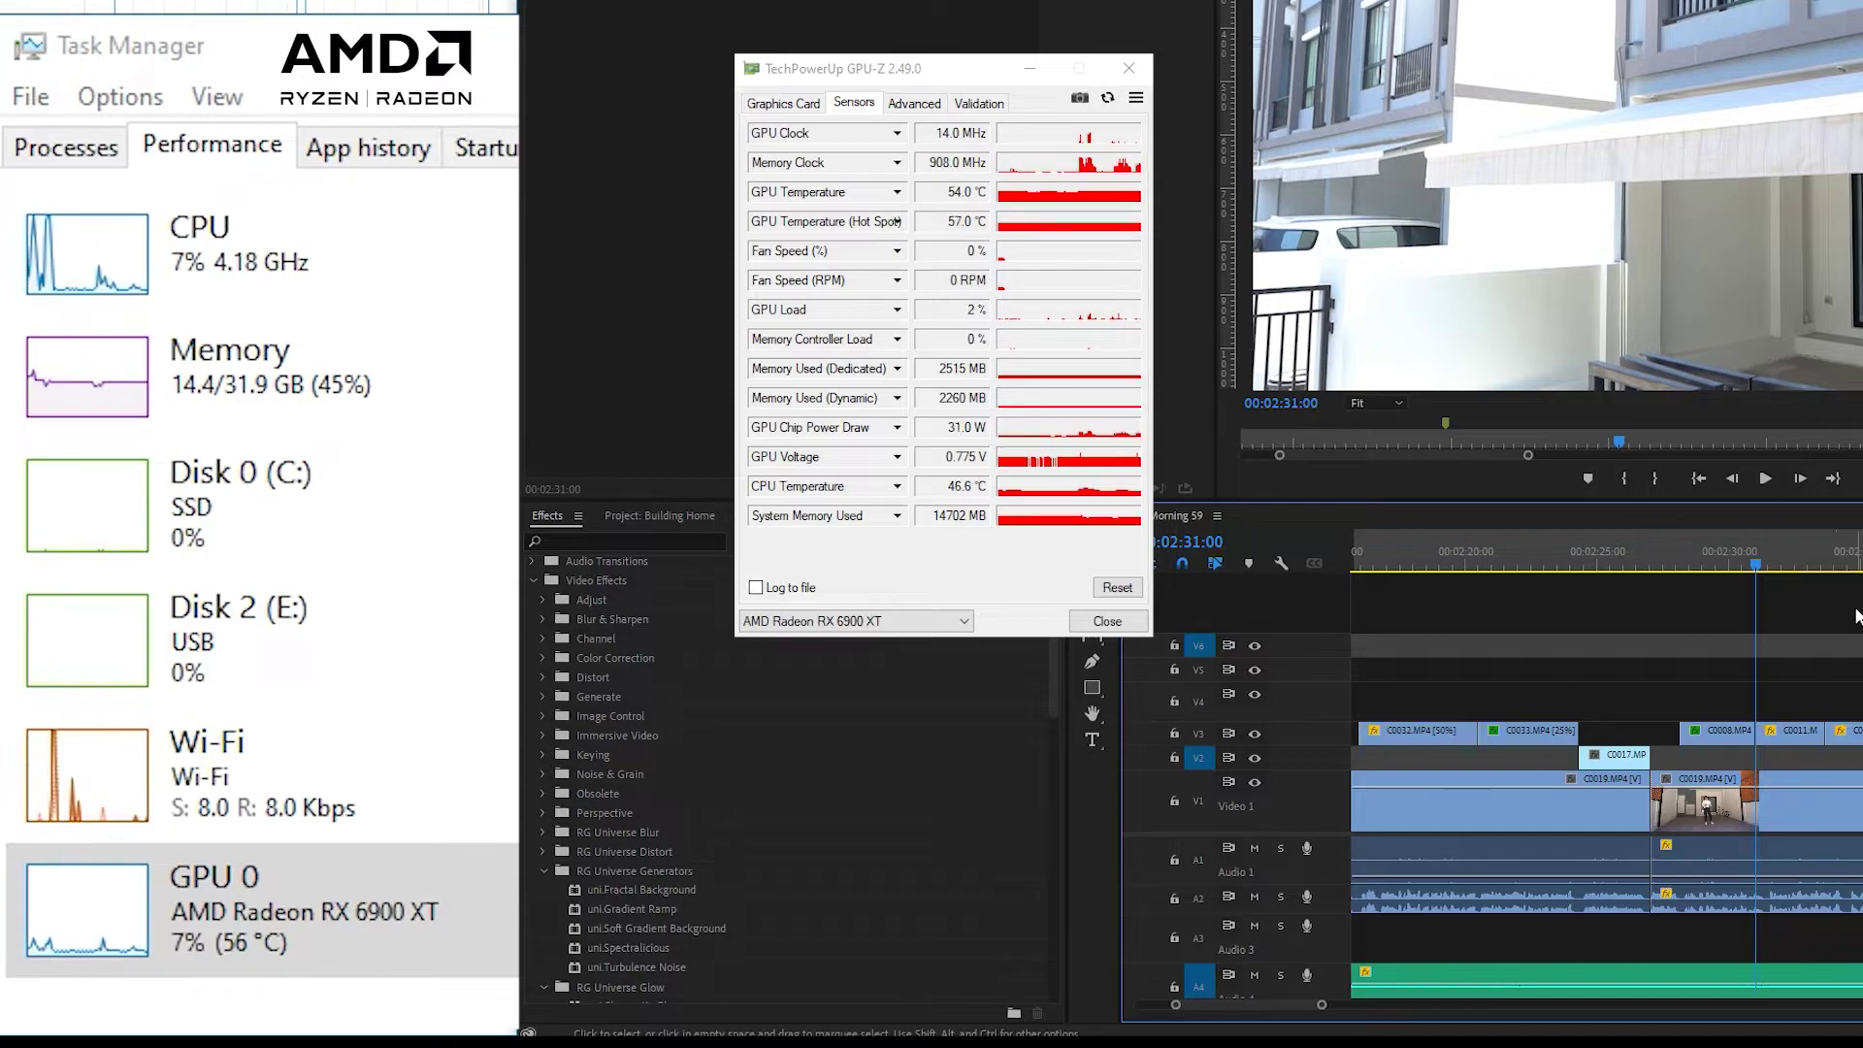
key("minus")
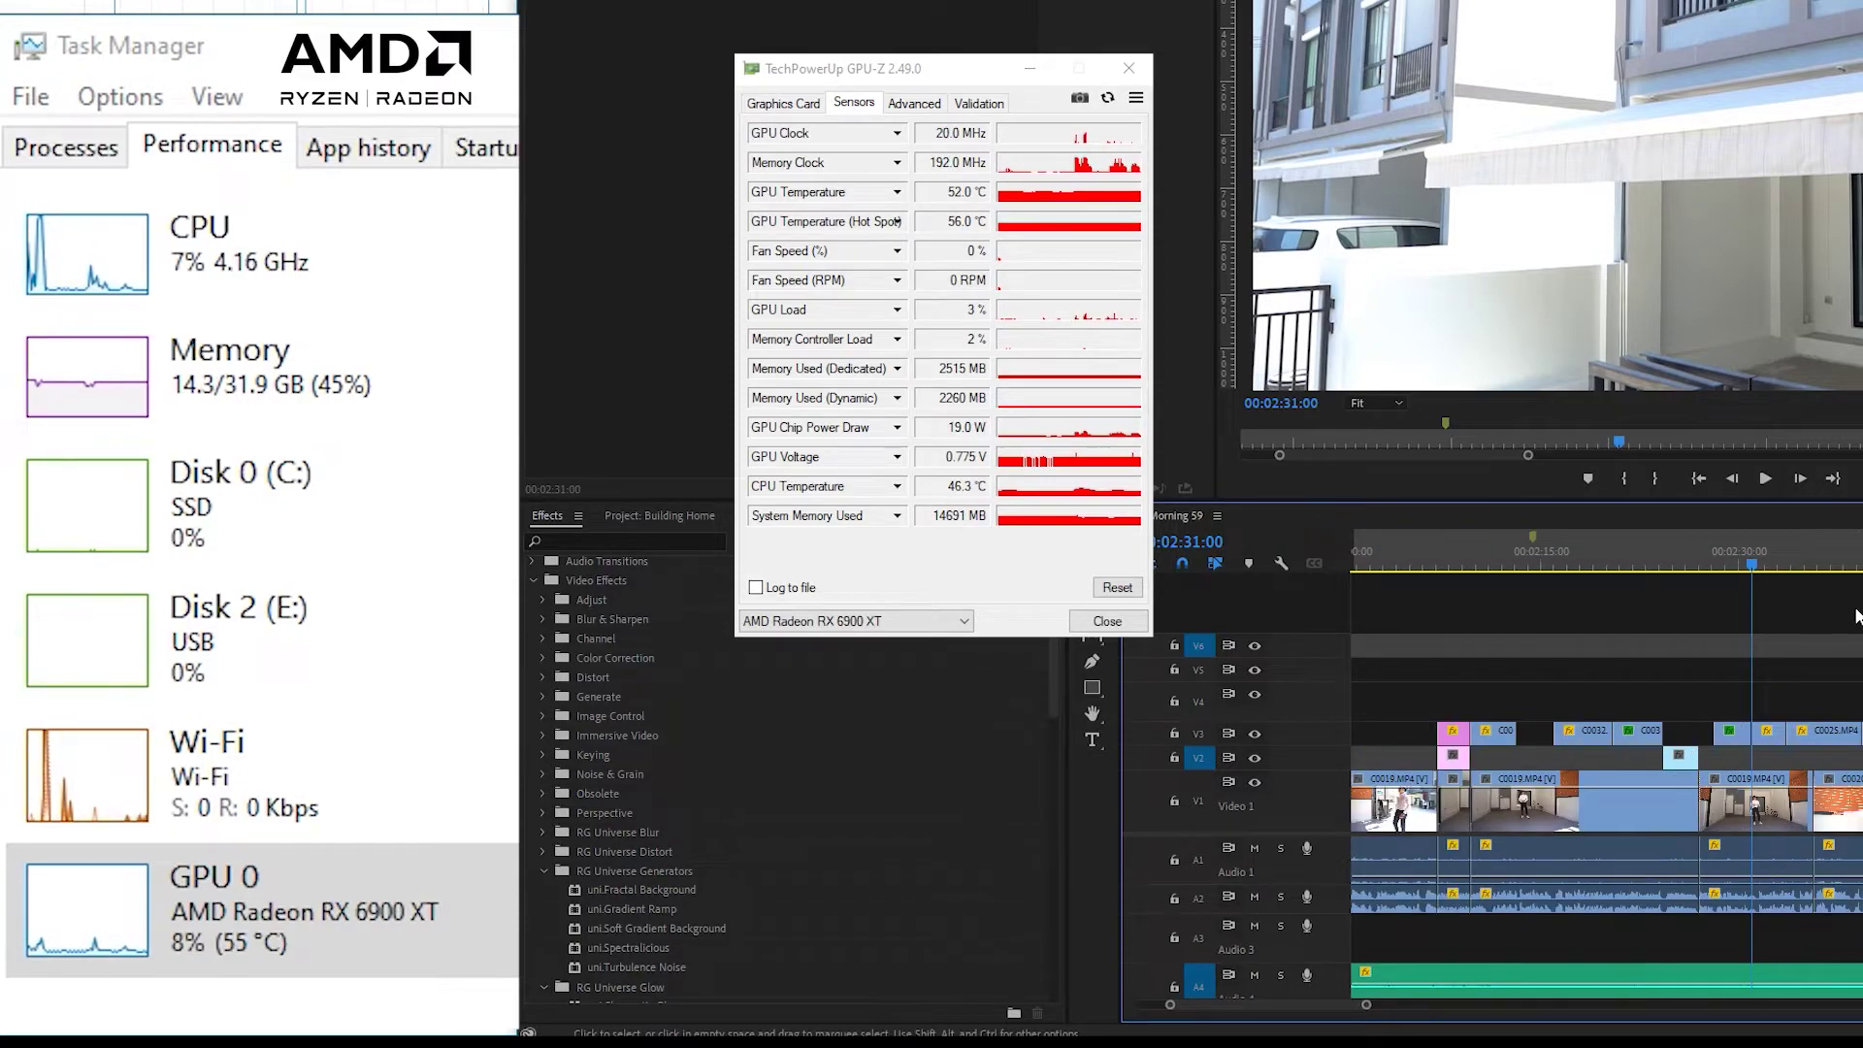
key("minus")
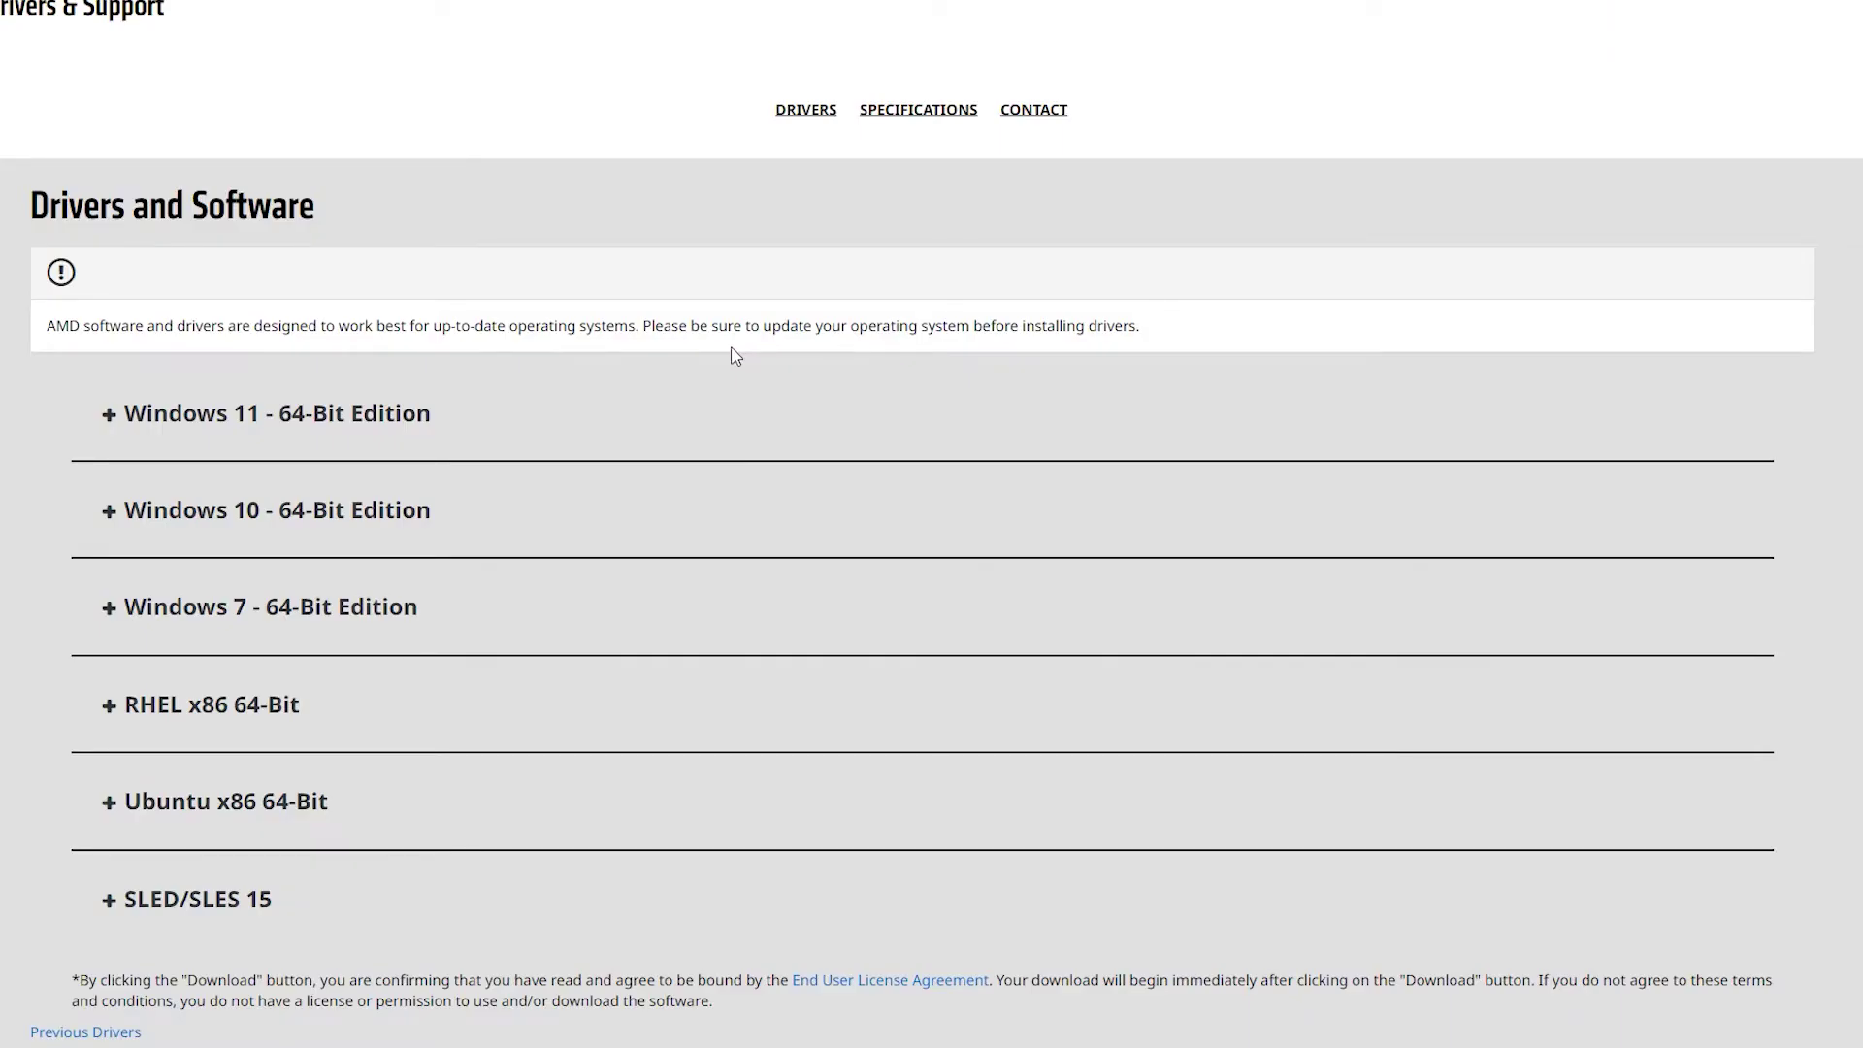
Step: Expand the Windows 10 64-Bit Edition driver list and highlight the Optional and Recommended (WHQL) labels
left_click(298, 513)
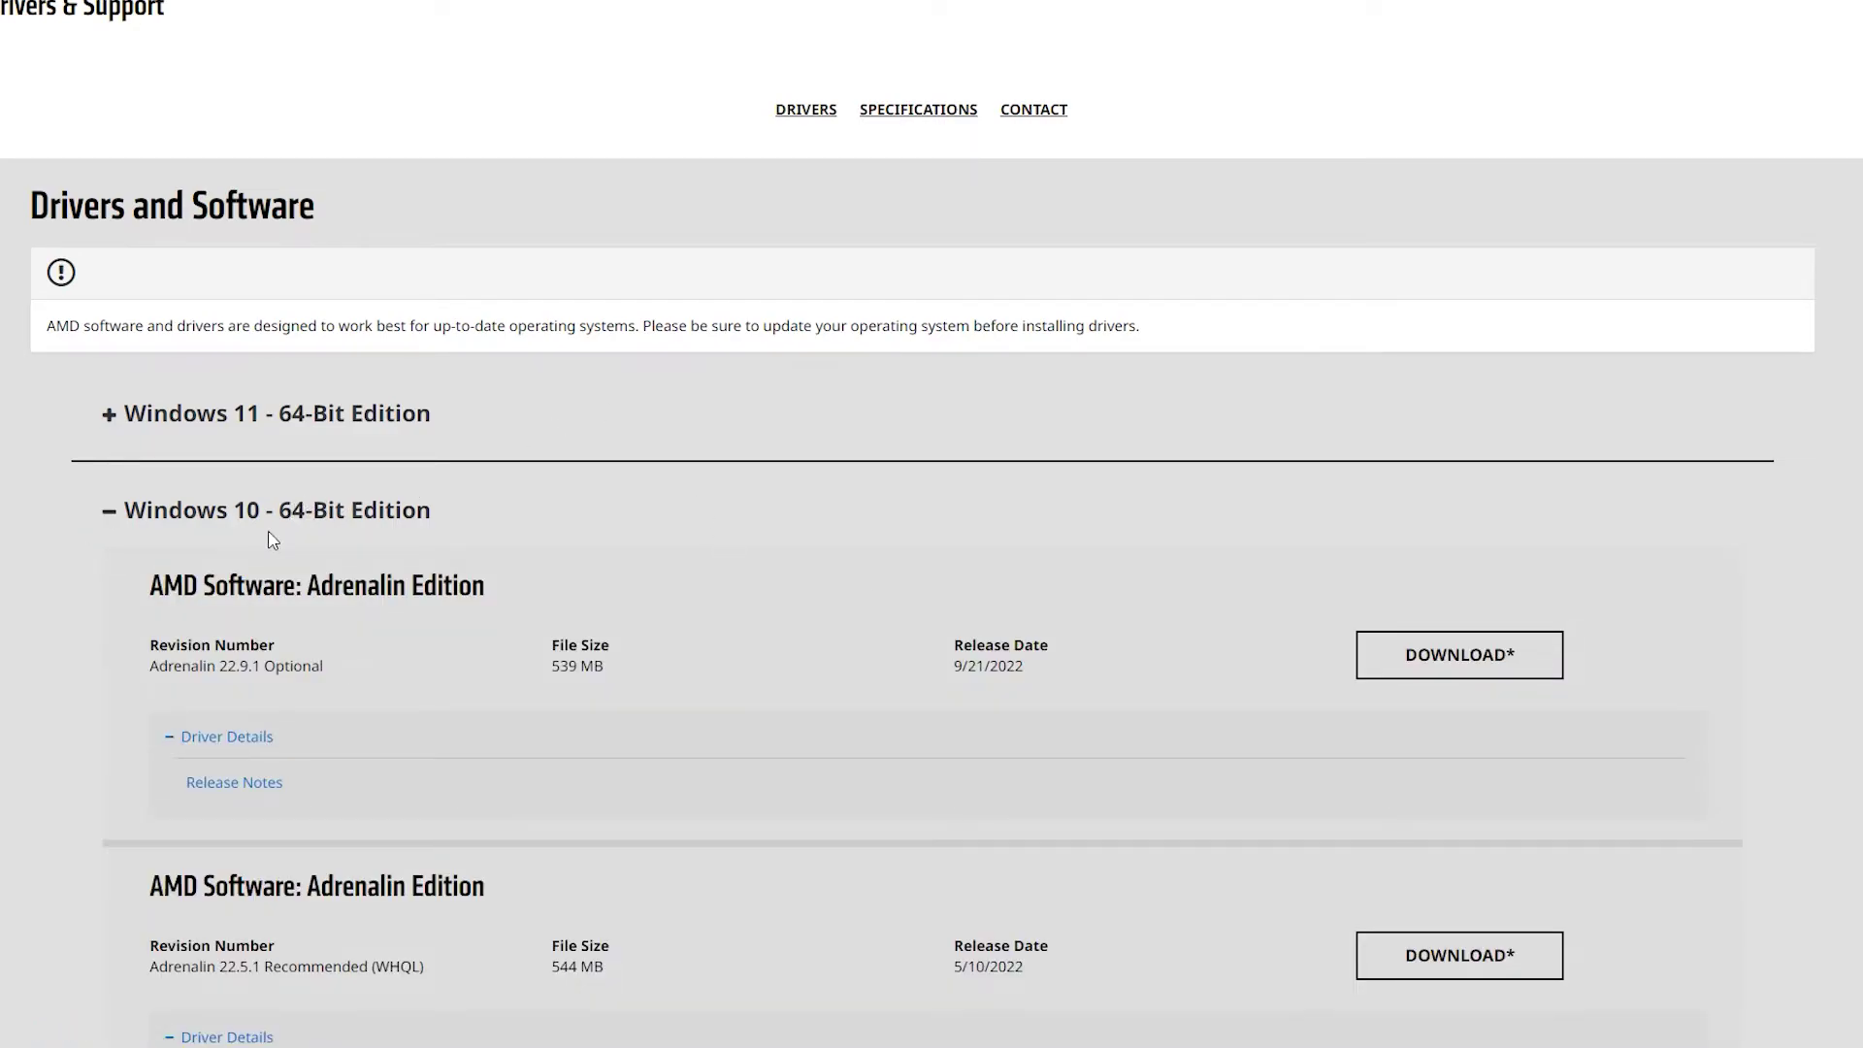
scroll(1067, 631, "down", 4)
left_click_drag(260, 313, 366, 312)
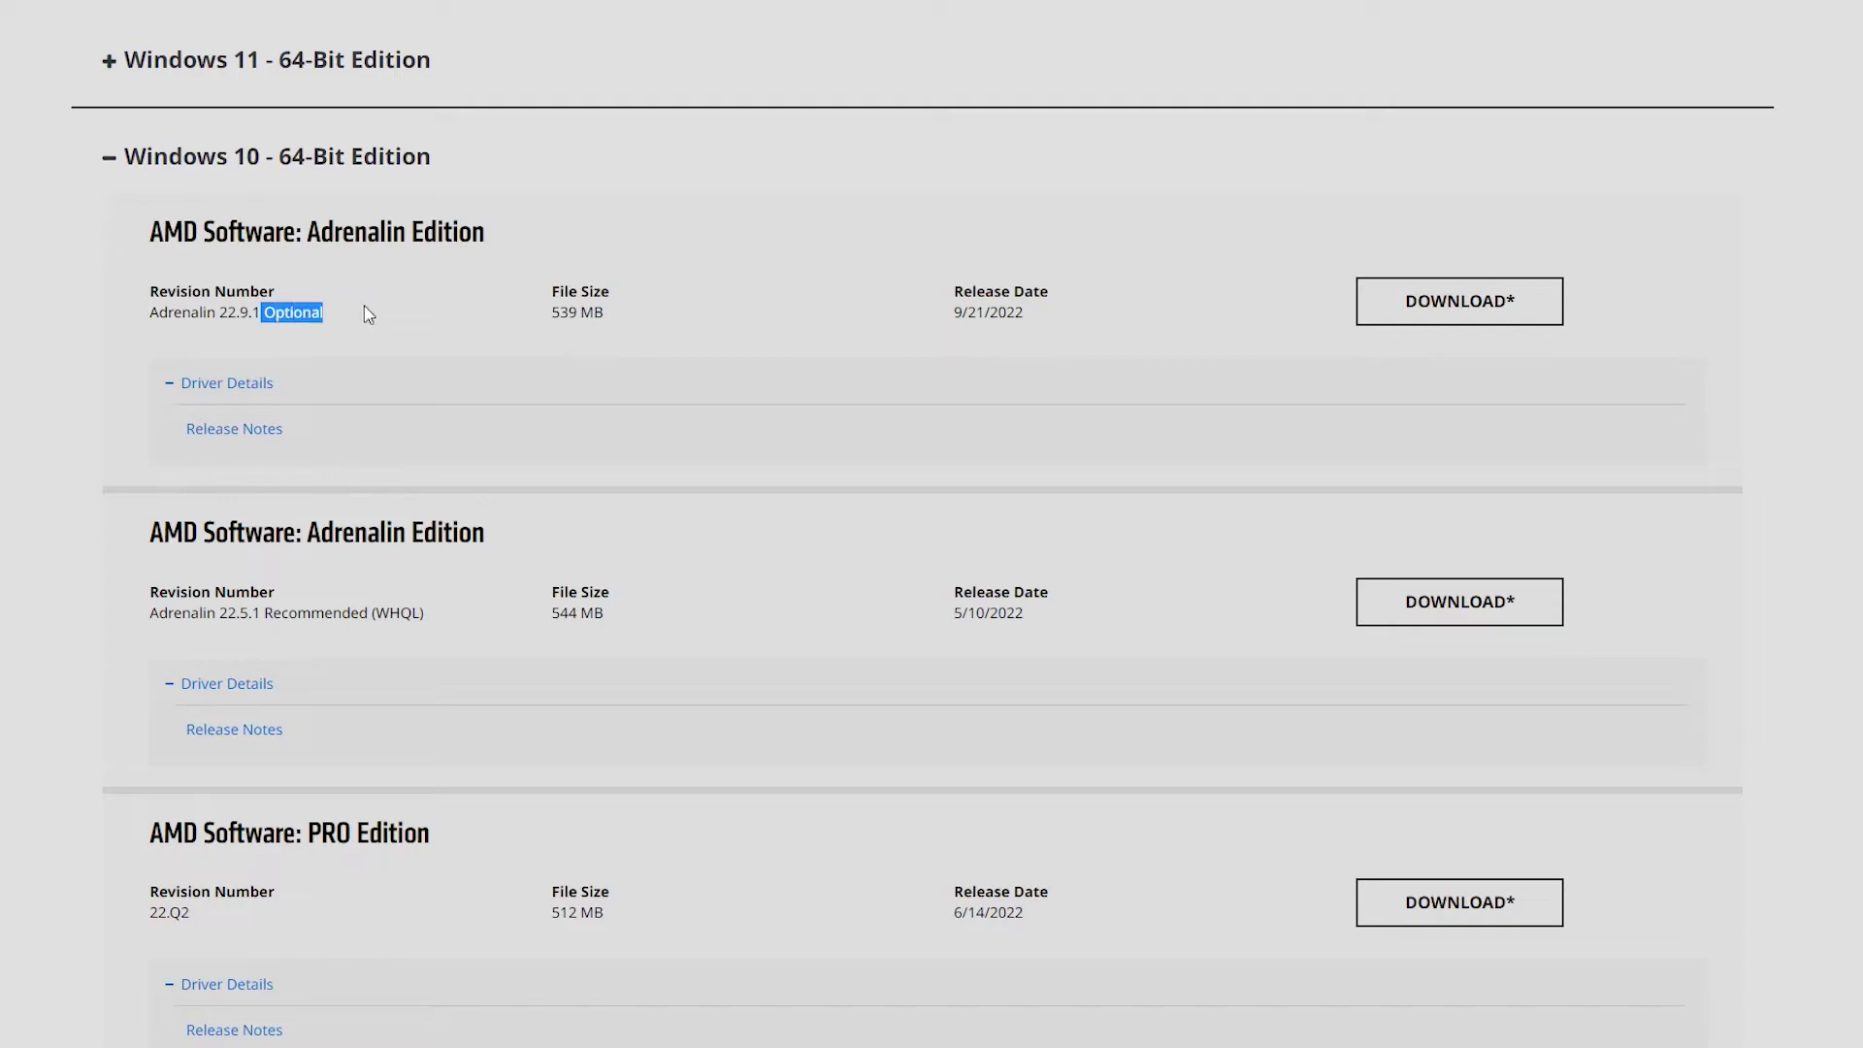
left_click(368, 313)
left_click_drag(260, 617, 495, 636)
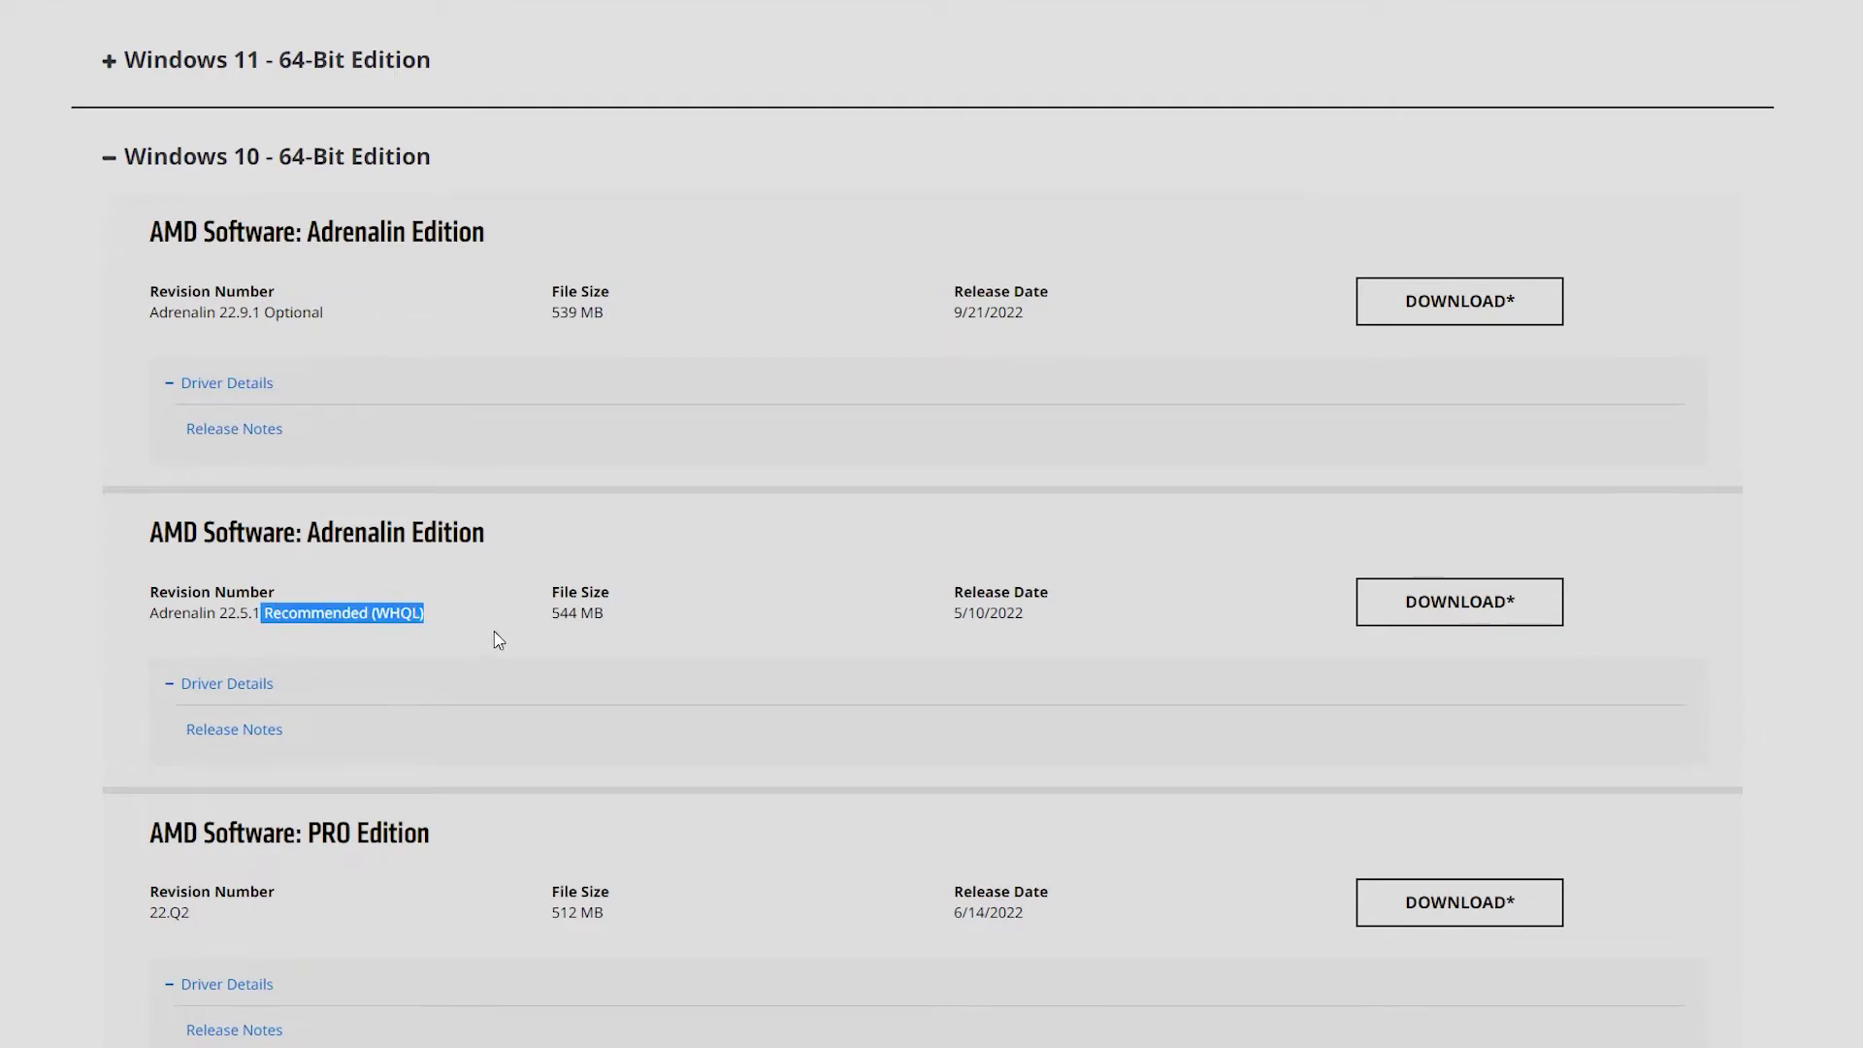
left_click(495, 636)
Step: Highlight the Adrenalin 22.9.1 Optional entry's revision, 9/21/2022 release date and 539 MB size
left_click_drag(994, 320, 937, 336)
left_click(1007, 345)
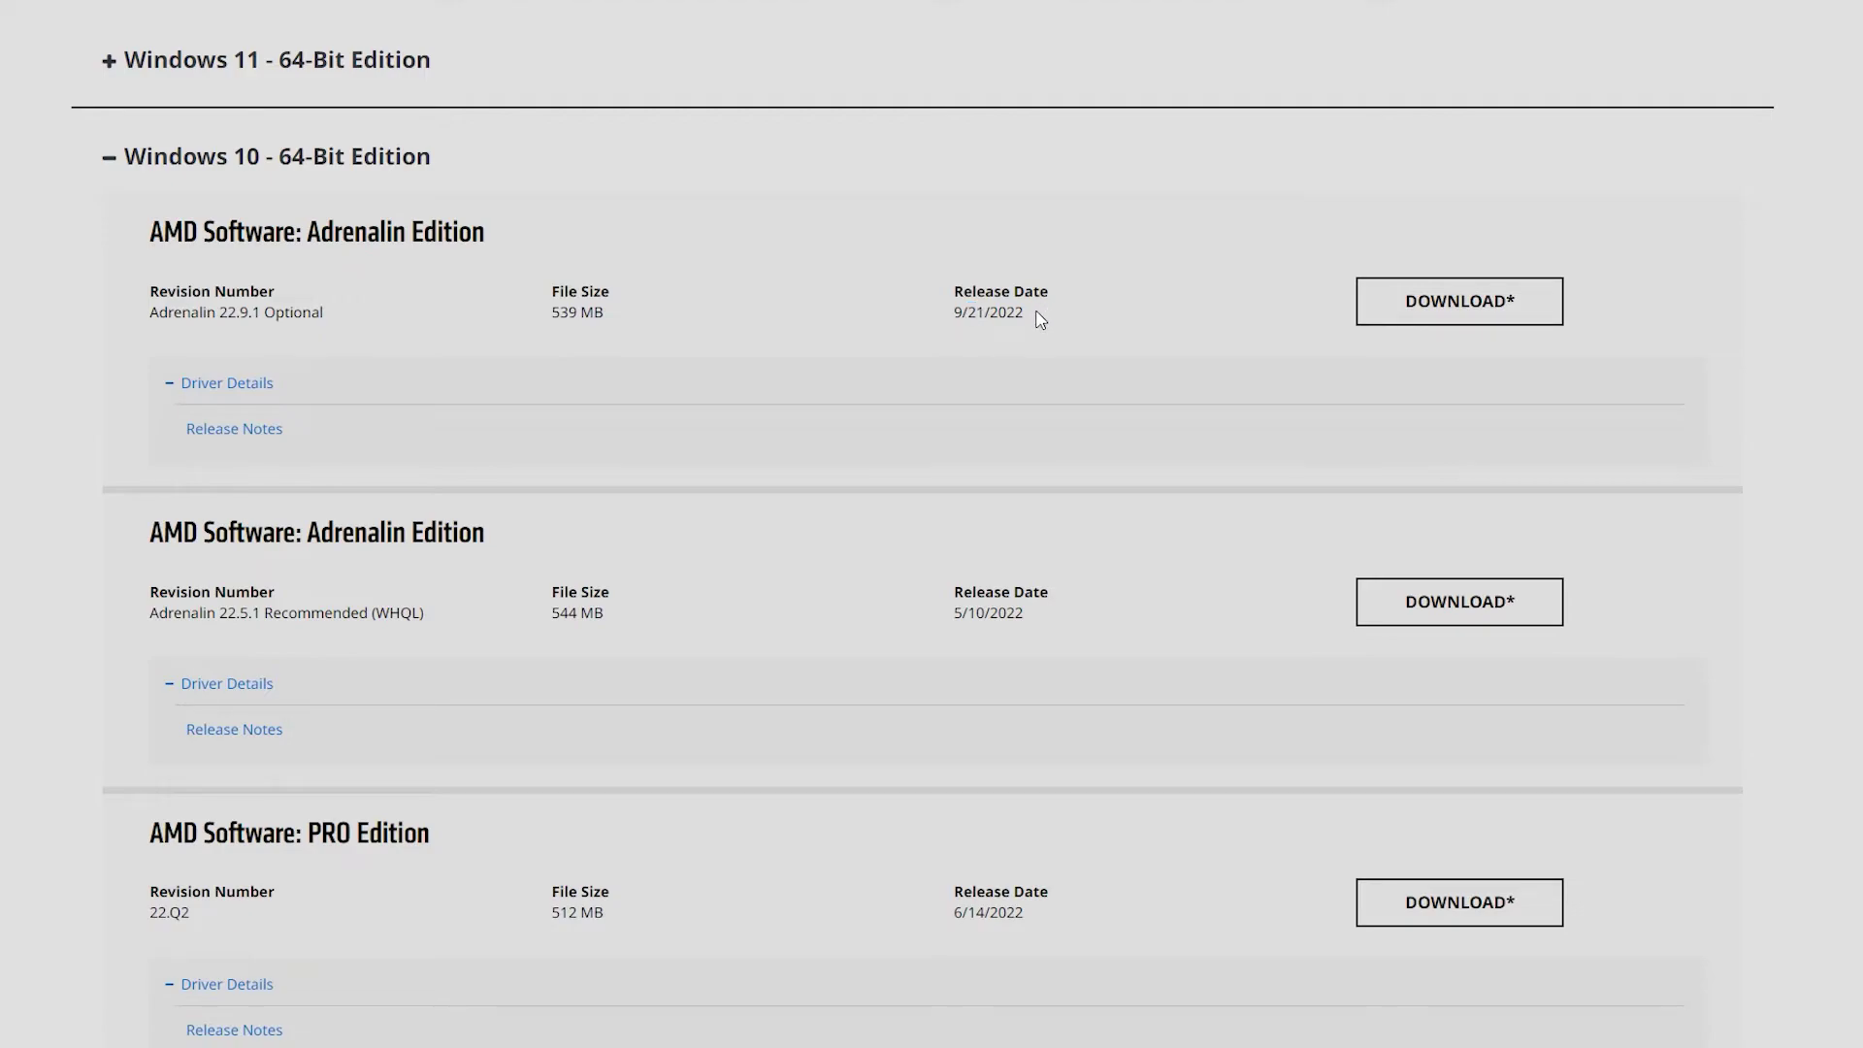
left_click_drag(254, 310, 153, 308)
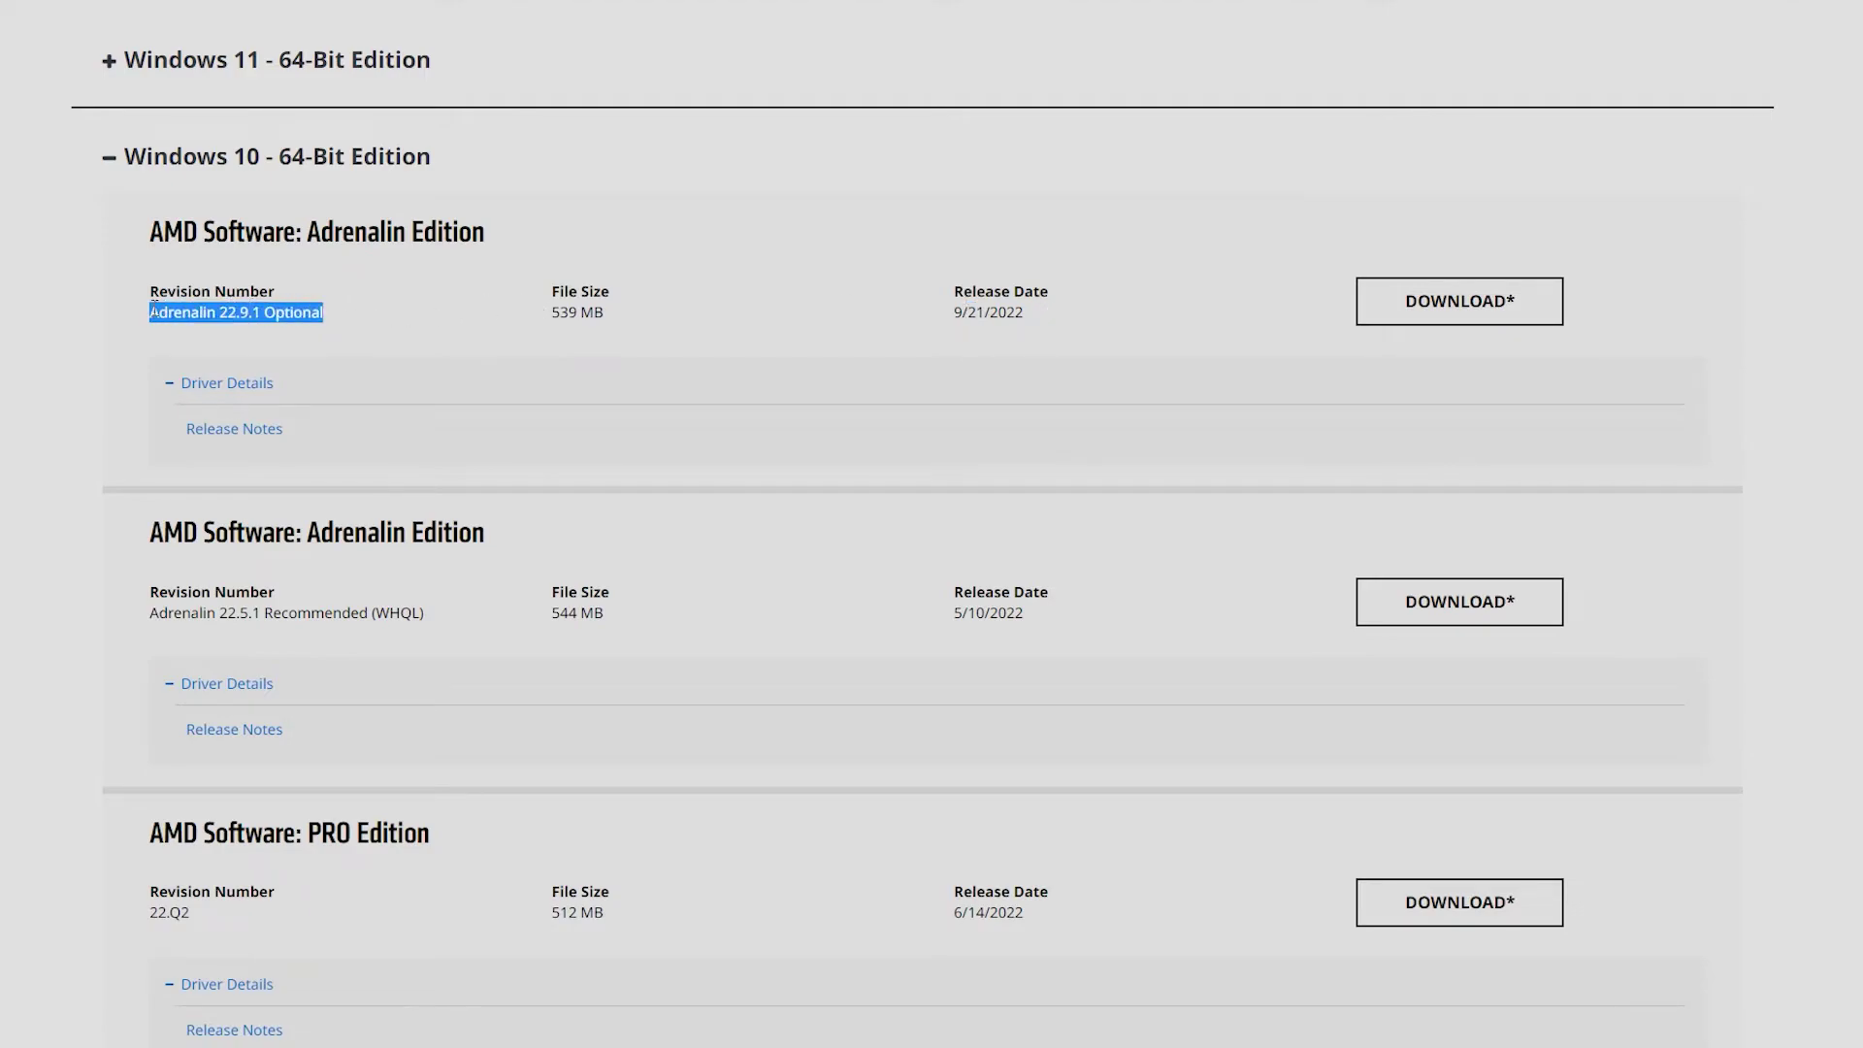
left_click(352, 322)
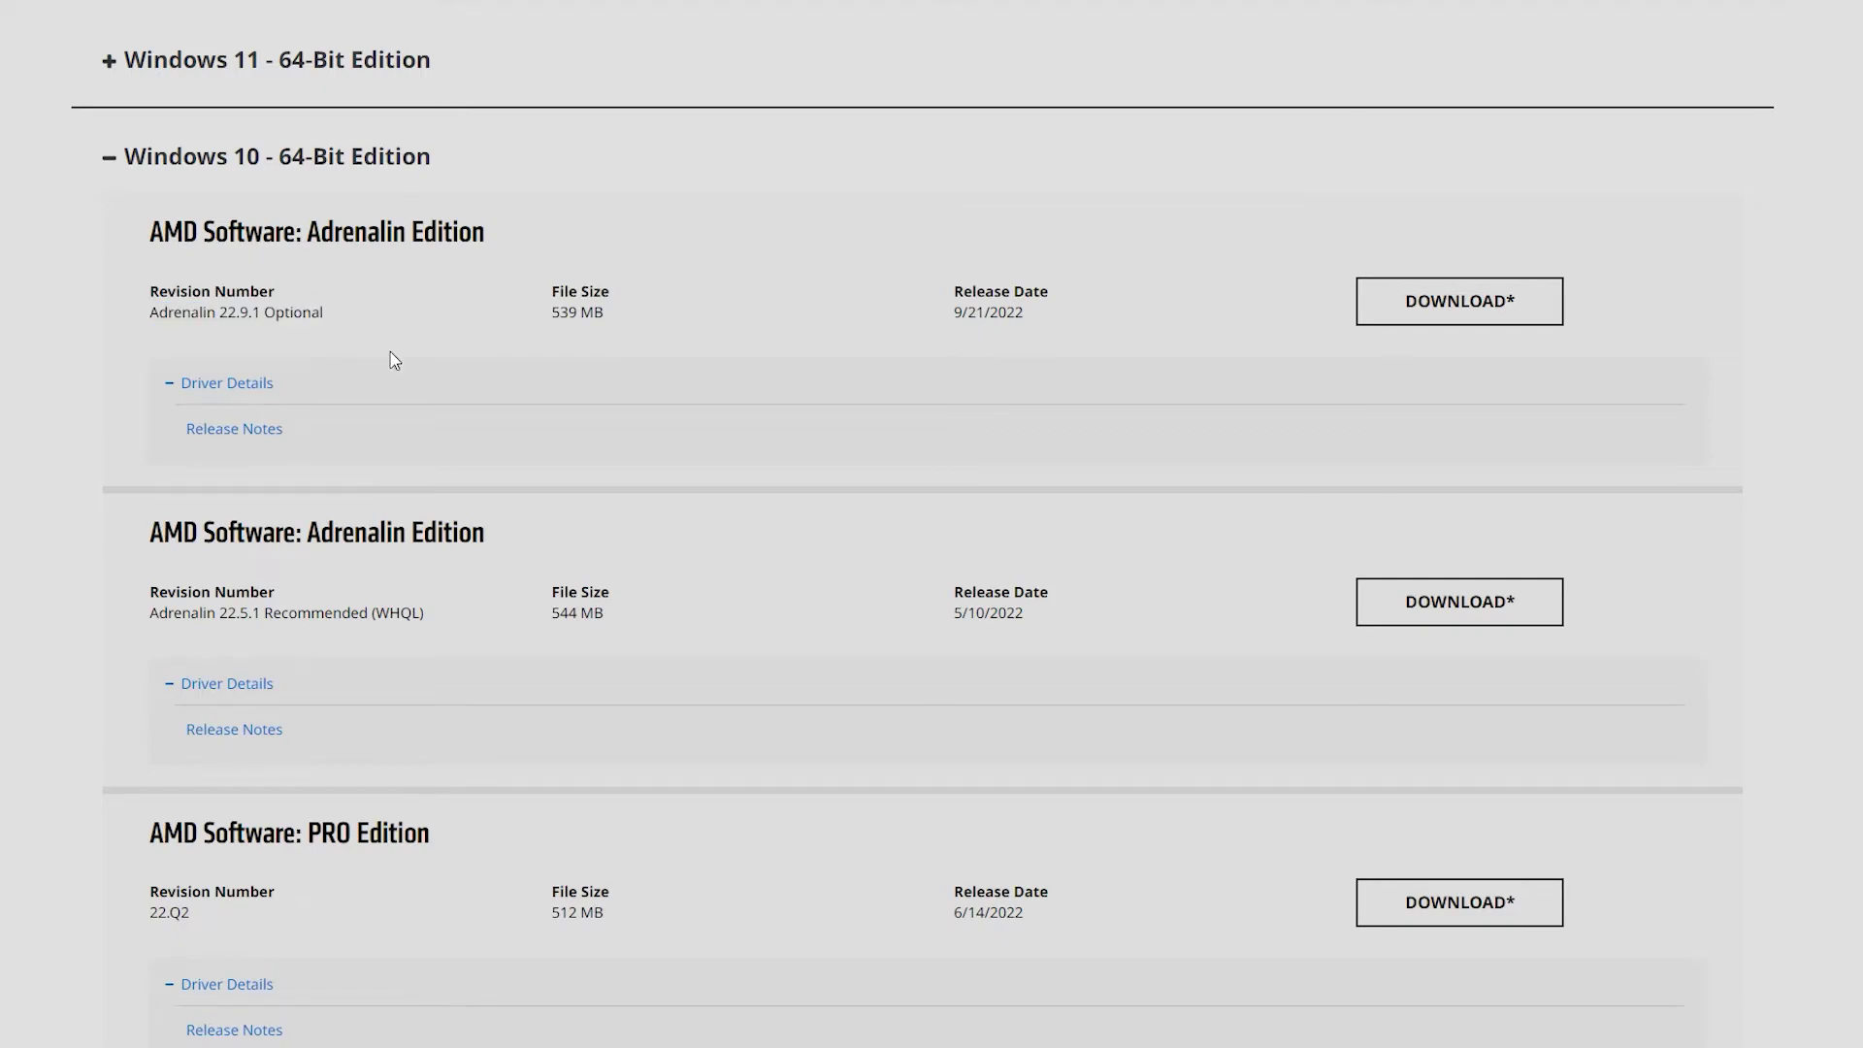
triple_click(640, 322)
left_click(642, 323)
Step: Highlight the Adrenalin 22.5.1 Recommended (WHQL) entry's label, revision and 5/10/2022 release date
left_click(495, 623)
mouse_move(348, 616)
left_mouse_down()
mouse_move(270, 616)
mouse_move(376, 615)
left_mouse_up()
left_click(450, 623)
triple_click(1027, 618)
left_click_drag(151, 622, 471, 632)
left_click(226, 619)
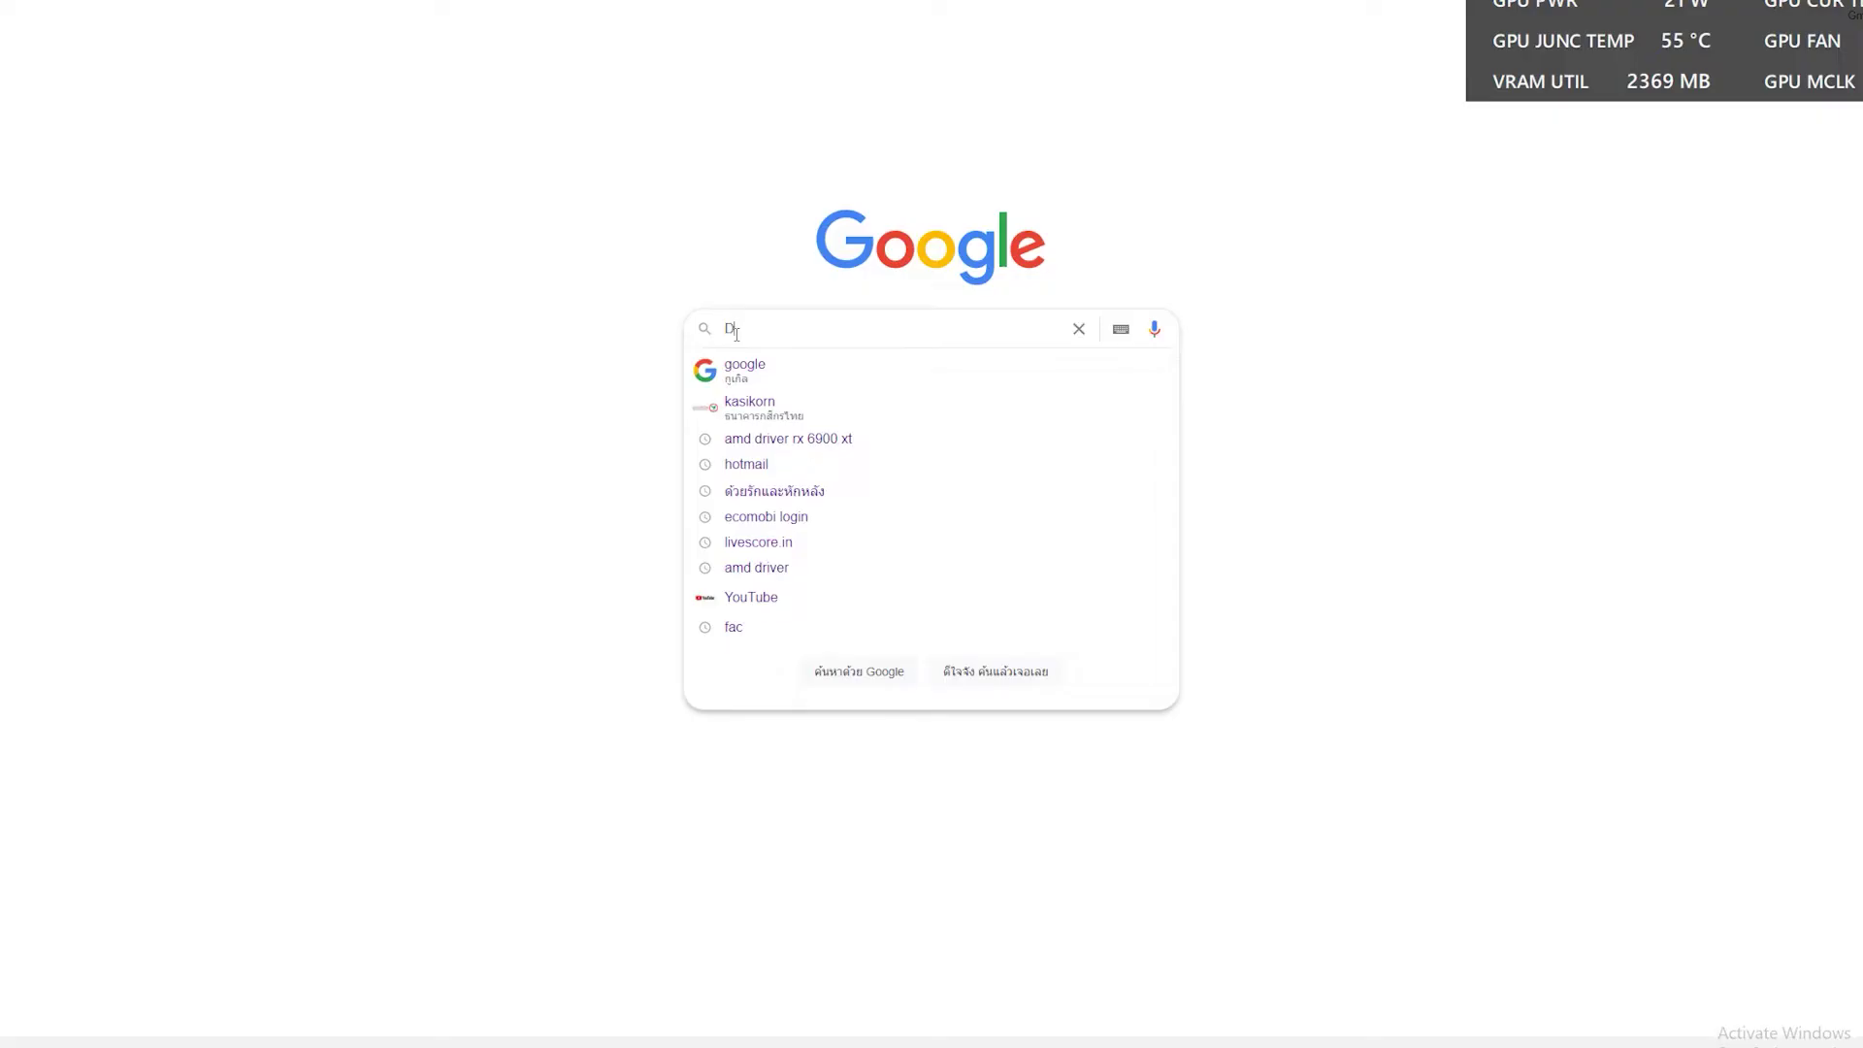
Step: Search Google for 'DDU' and start the Display Driver Uninstaller download from Guru3D
type("DU")
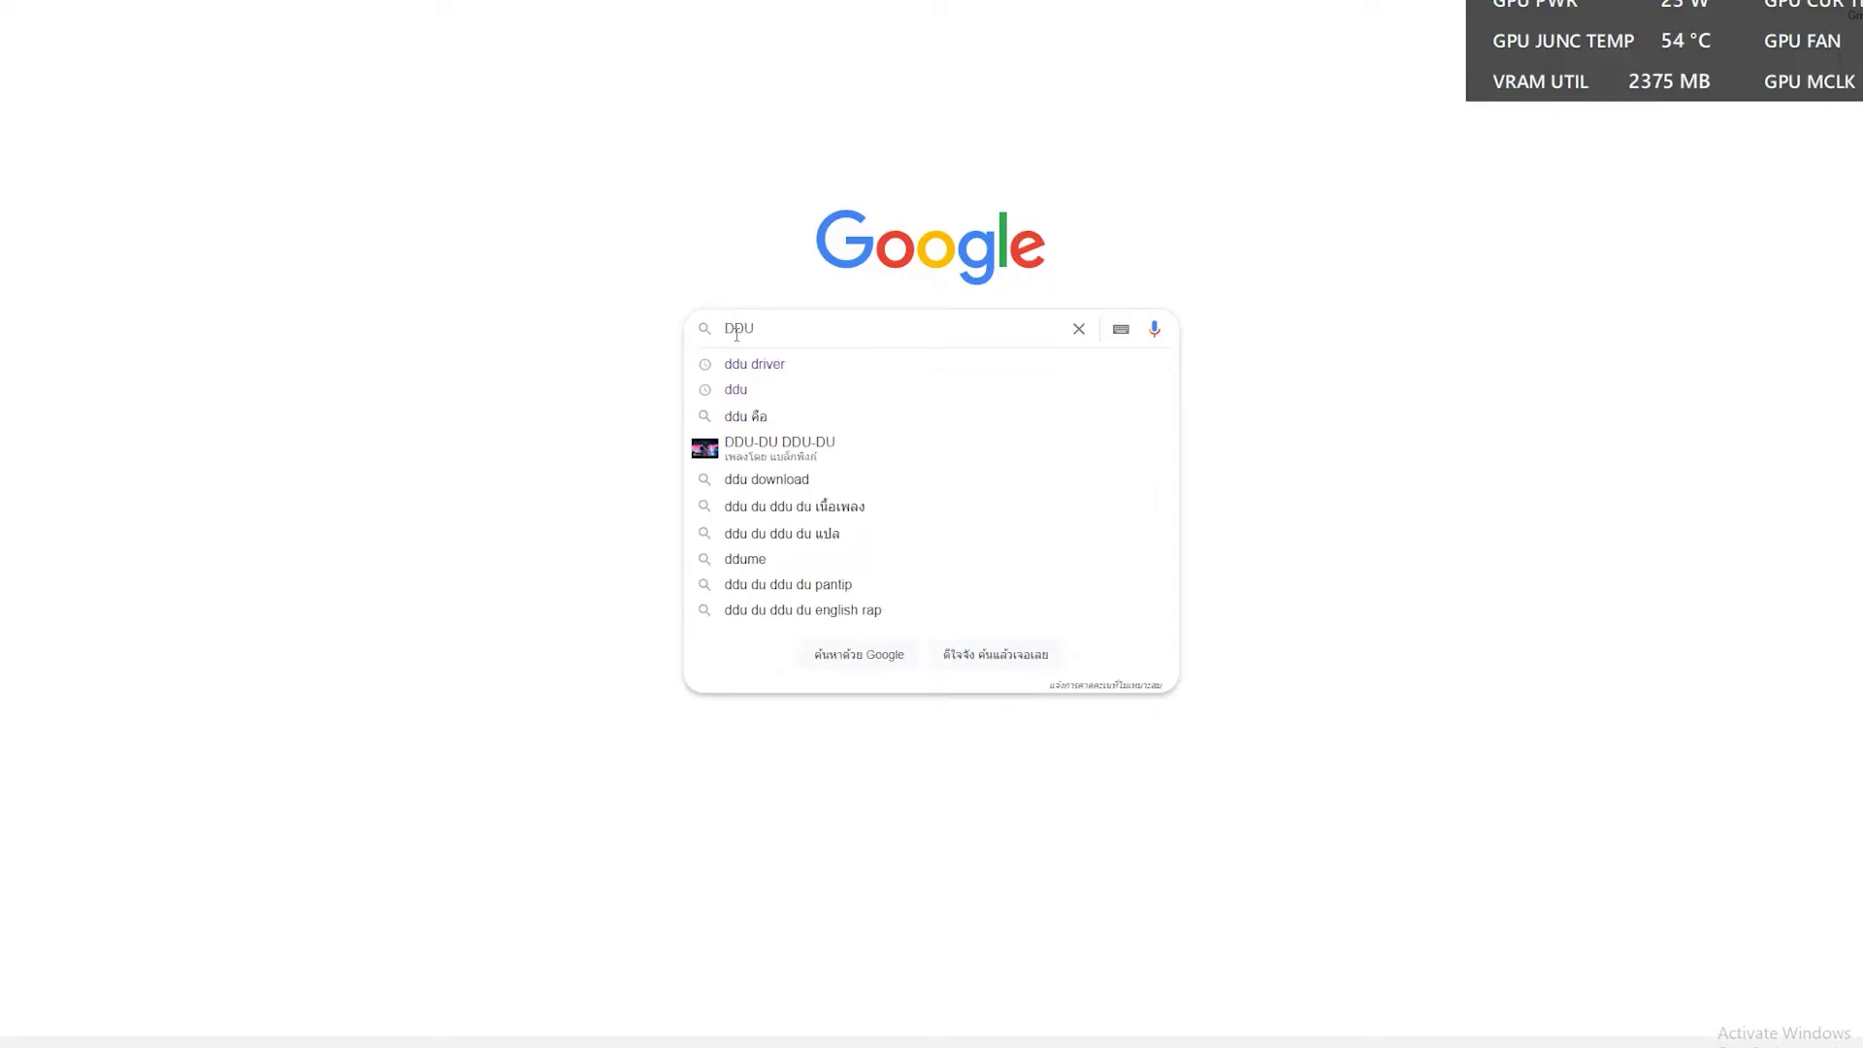
key("Return")
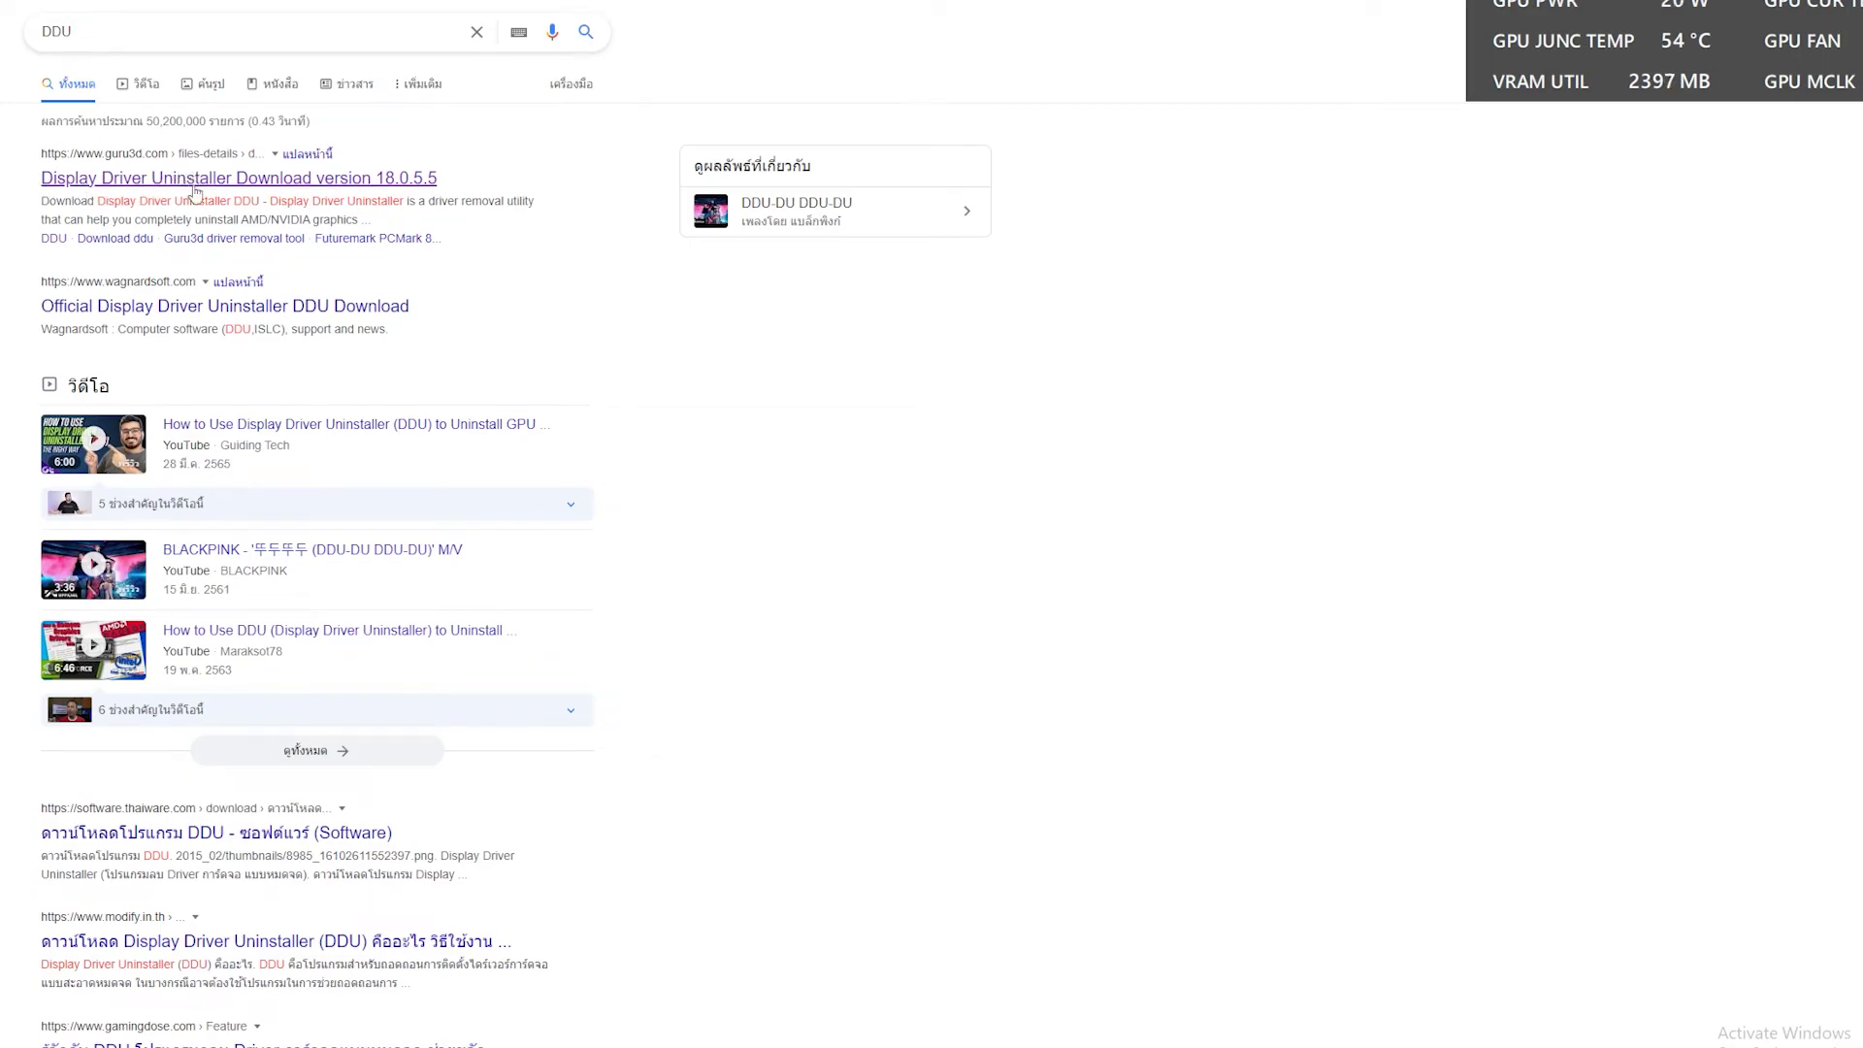
key("alt+Right")
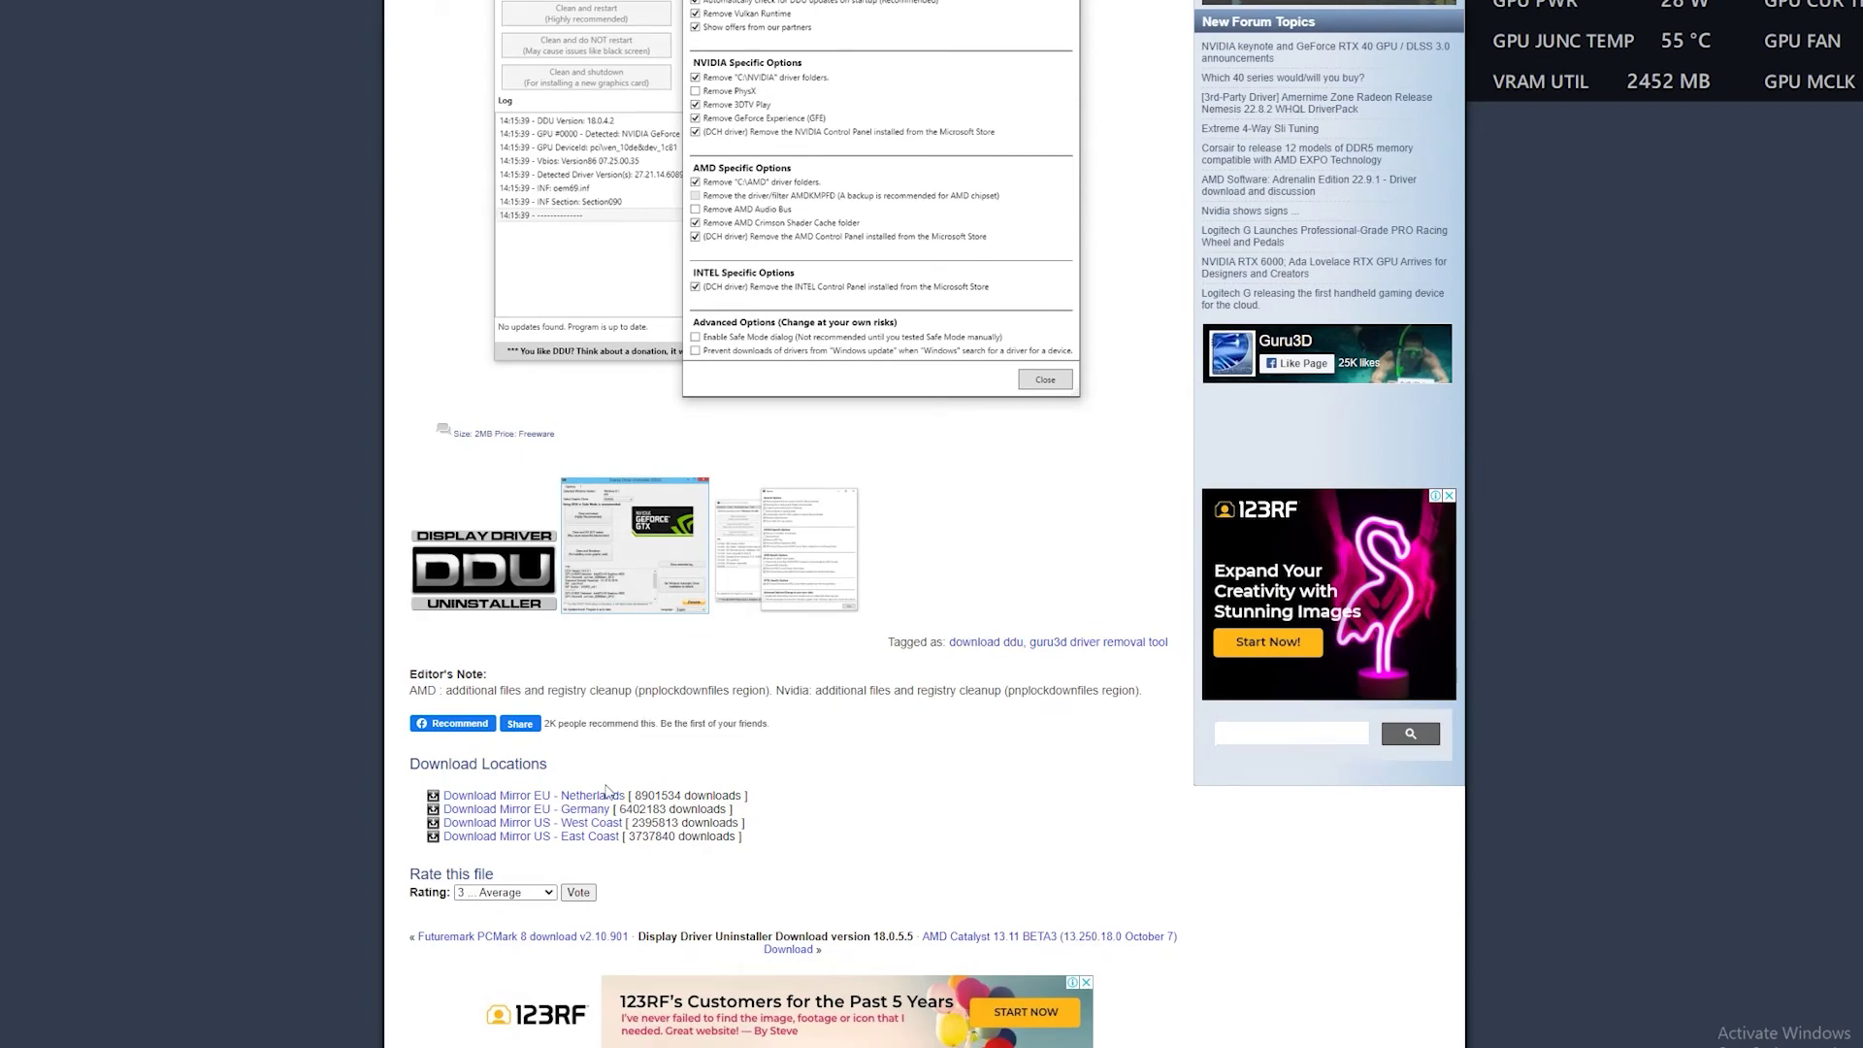
key("alt+Right")
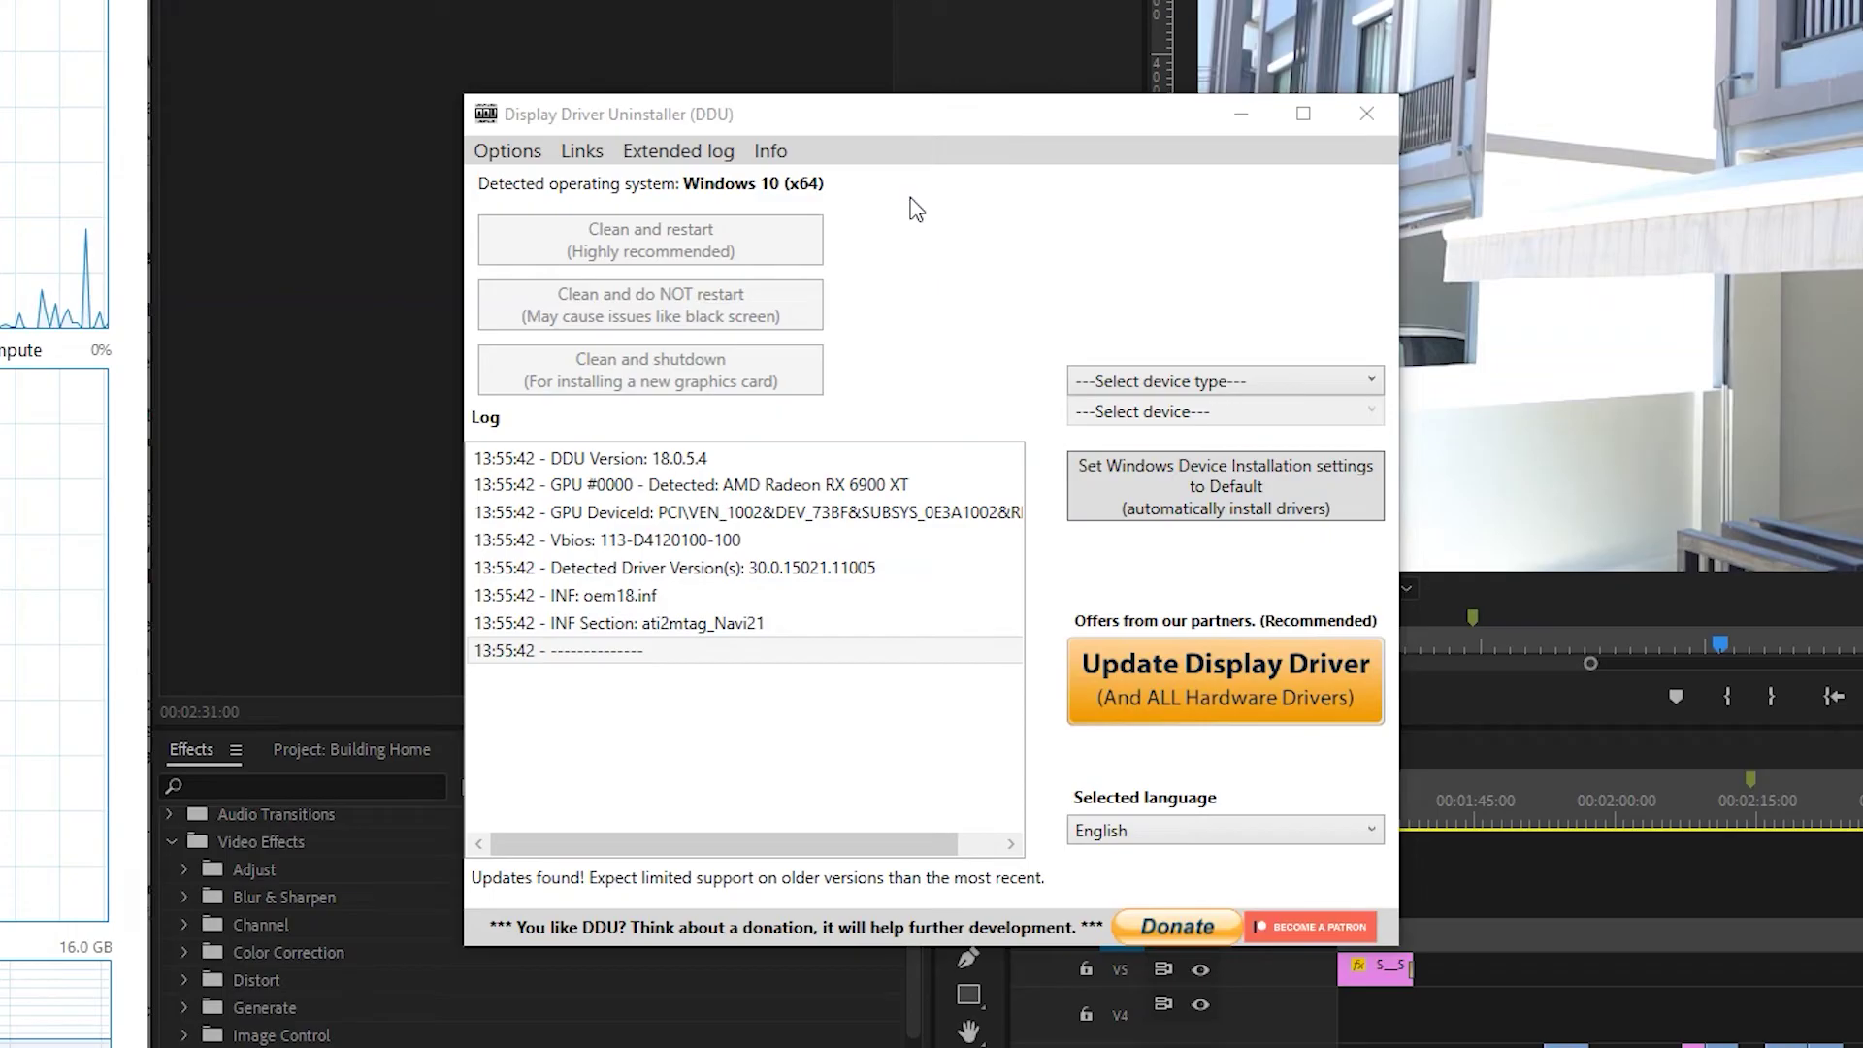
Step: In DDU, set the device type to GPU, then to Audio, with vendor AMD
left_click(1137, 376)
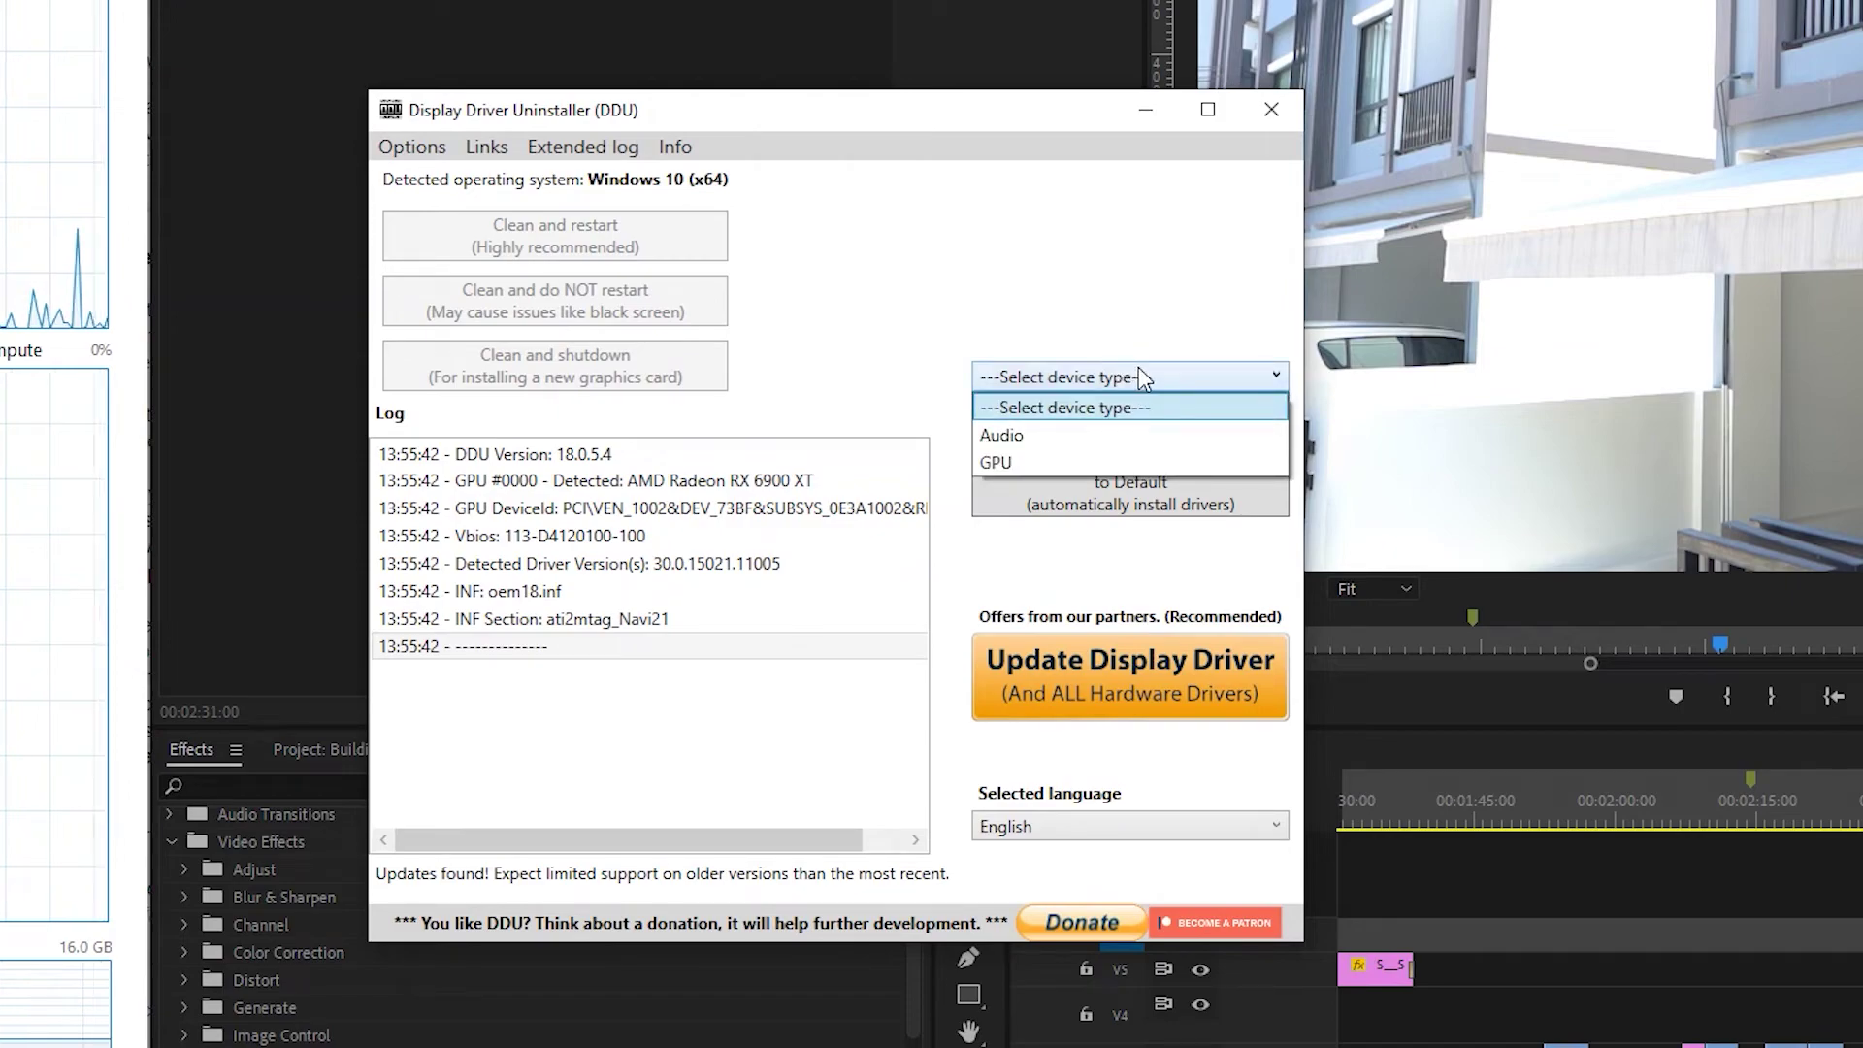
left_click(1038, 458)
left_click(1080, 374)
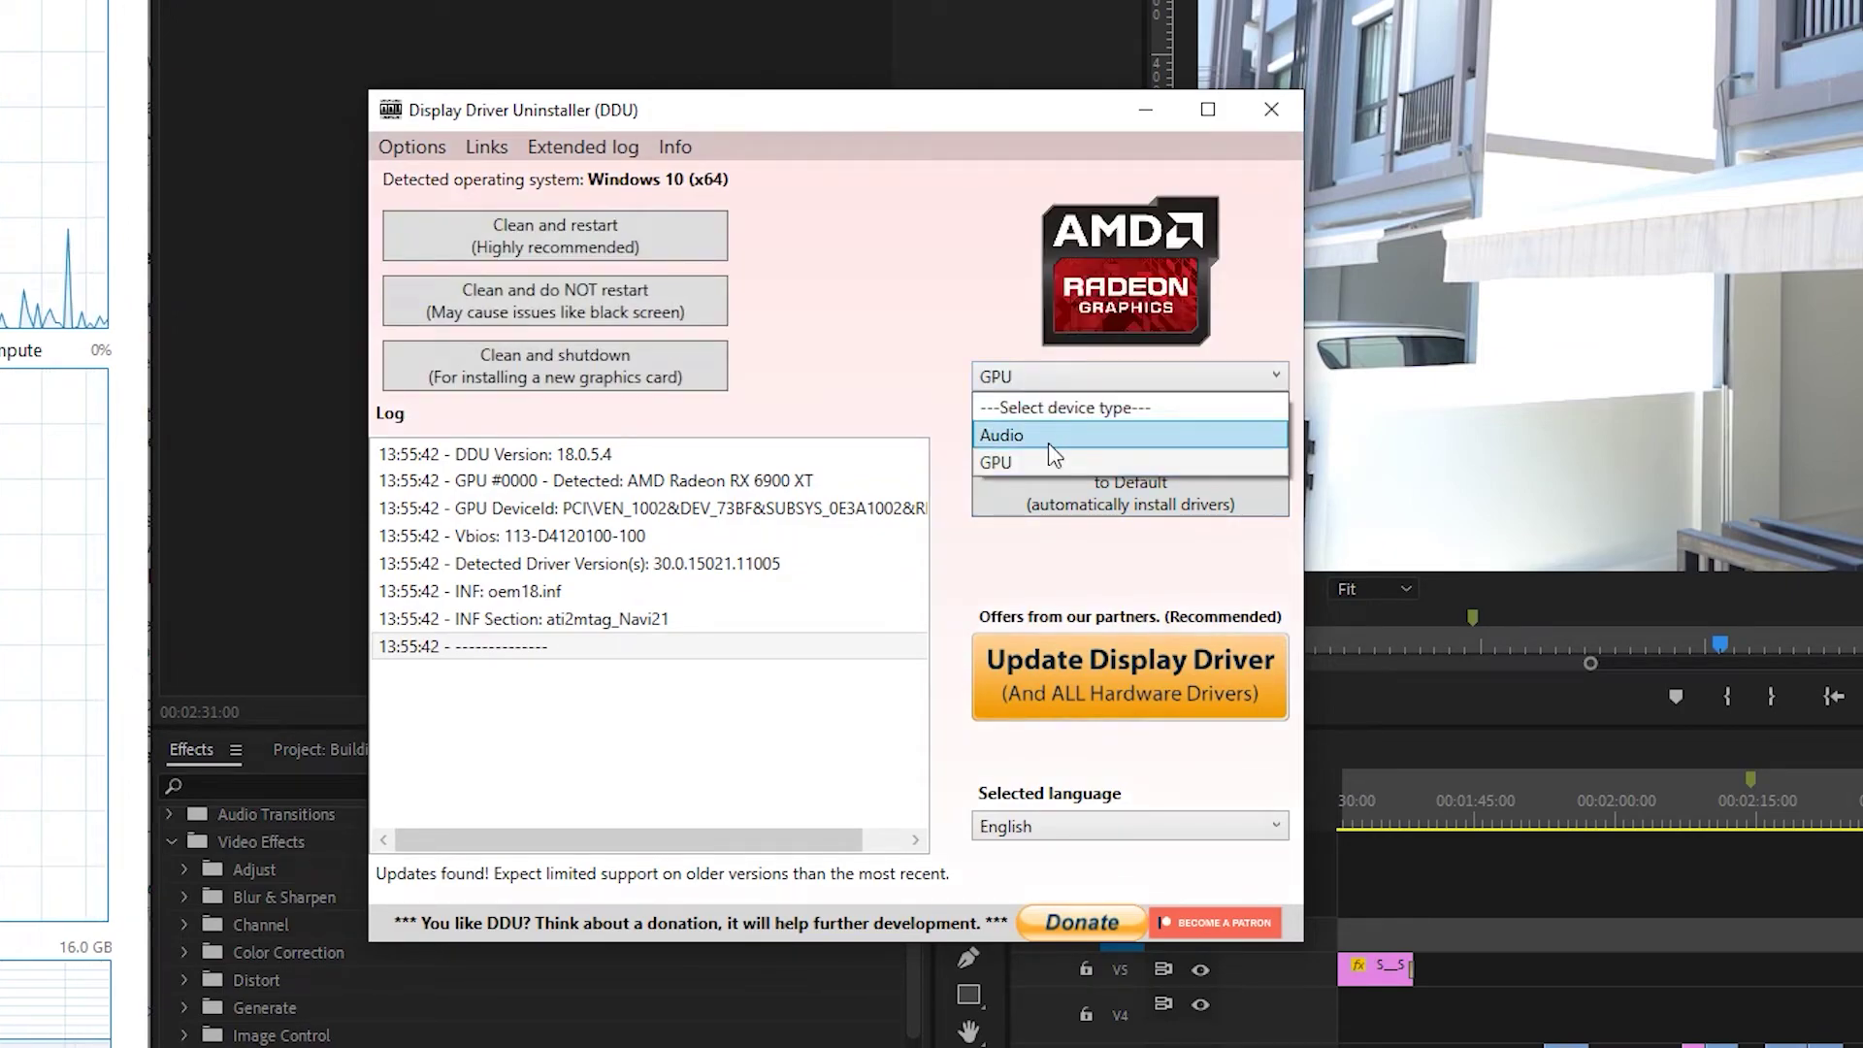
left_click(1048, 436)
left_click(1060, 406)
left_click(1062, 434)
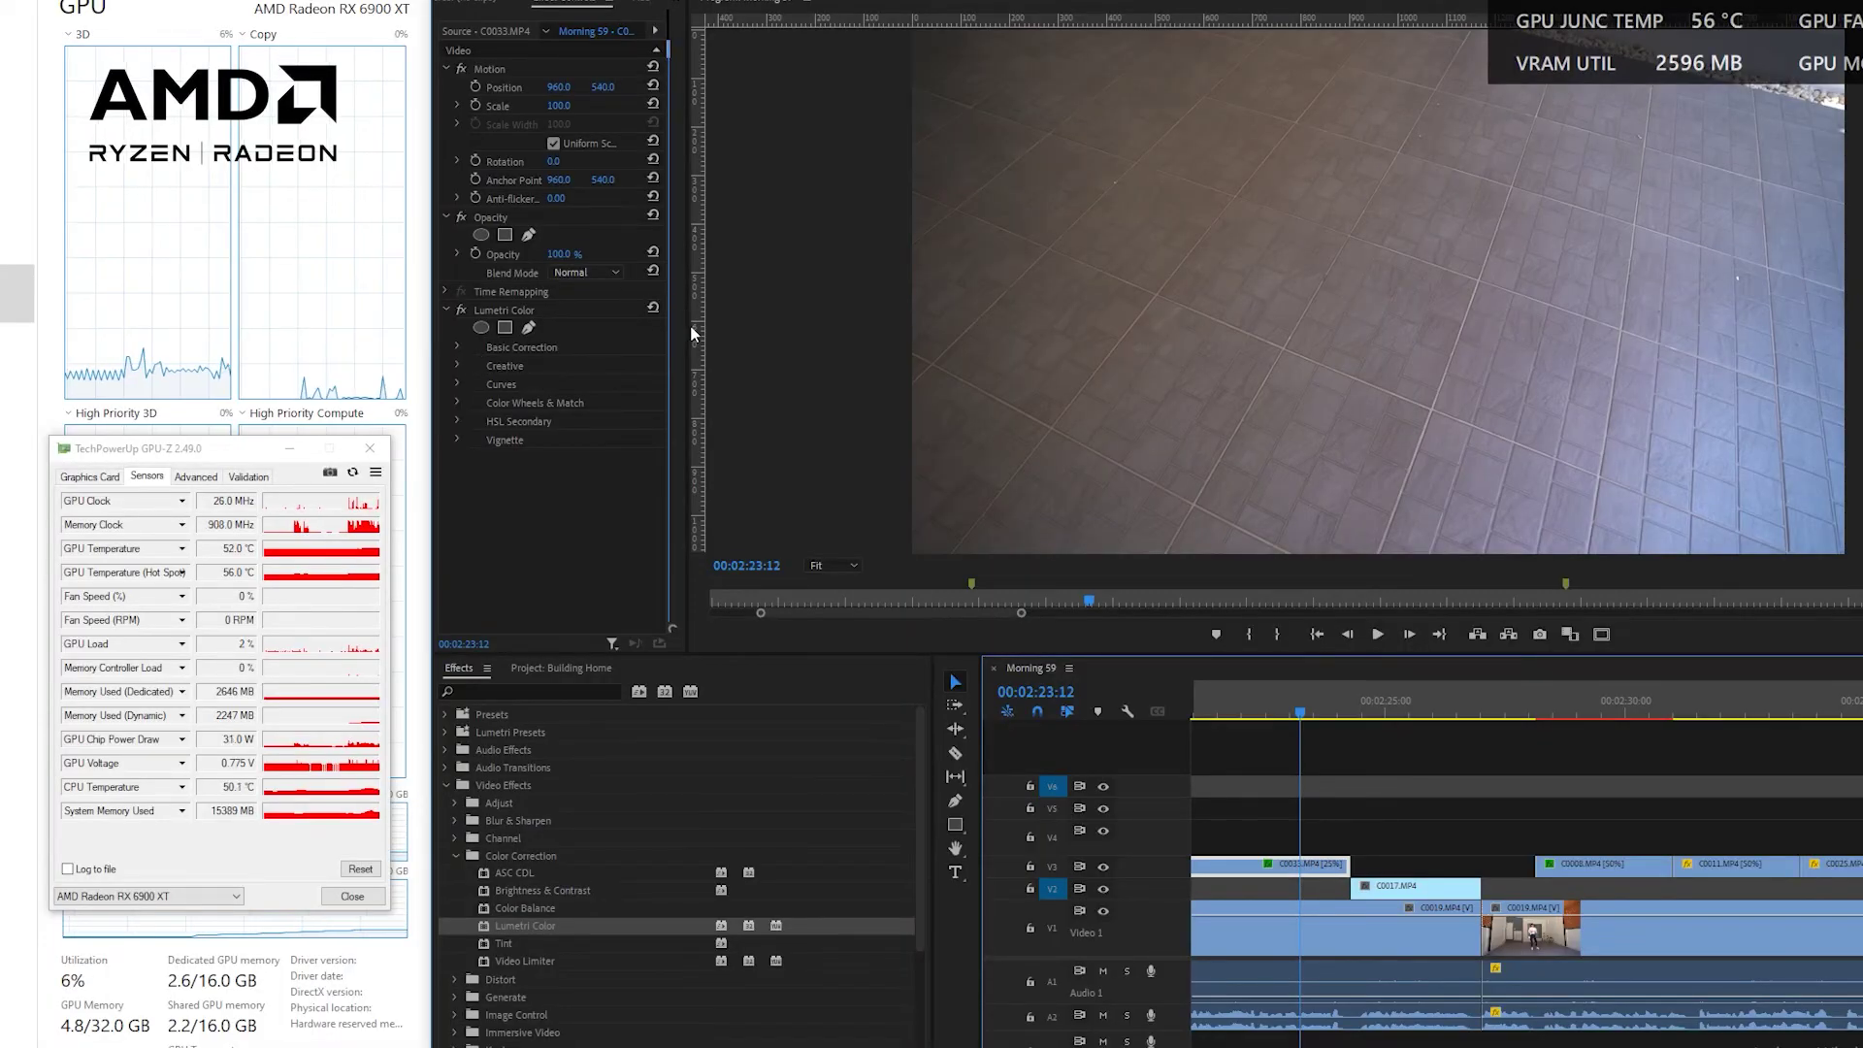
Step: Cool the floor clip by lowering Lumetri Basic Correction Temperature to -97.0
left_click_drag(1290, 708, 1552, 711)
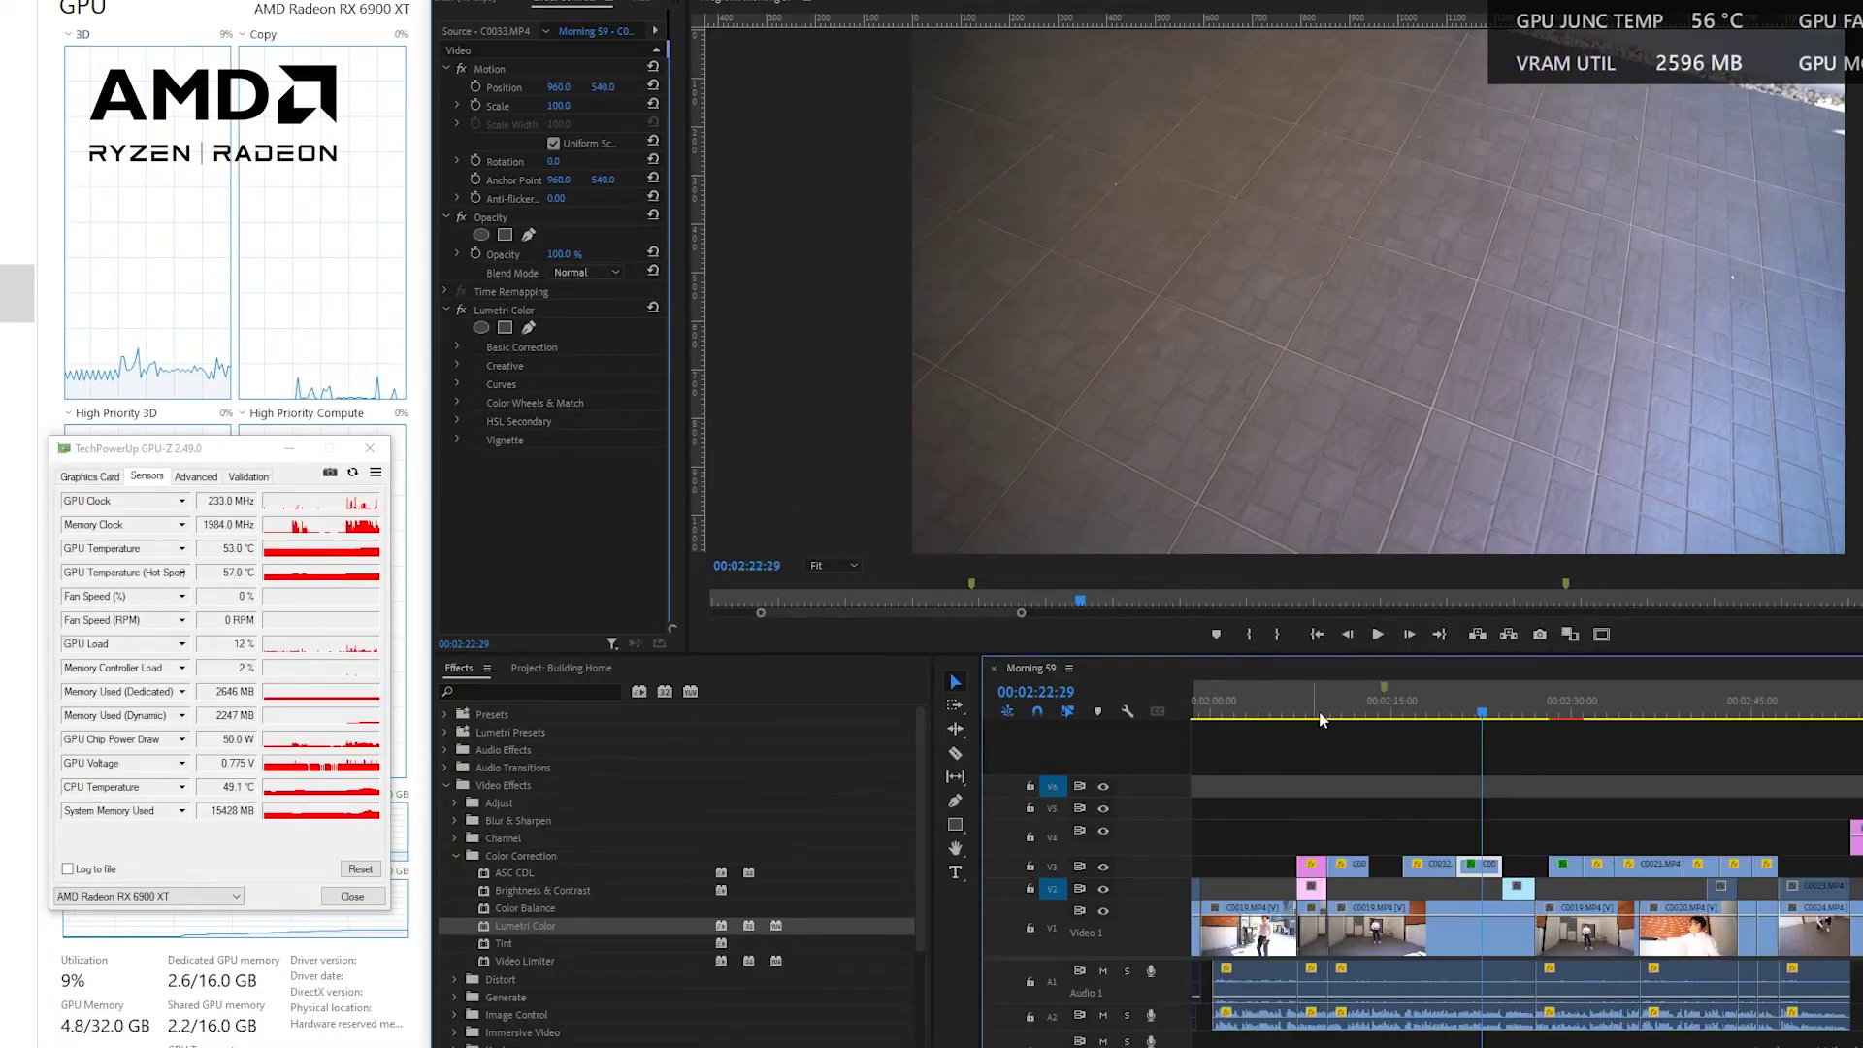
left_click(458, 348)
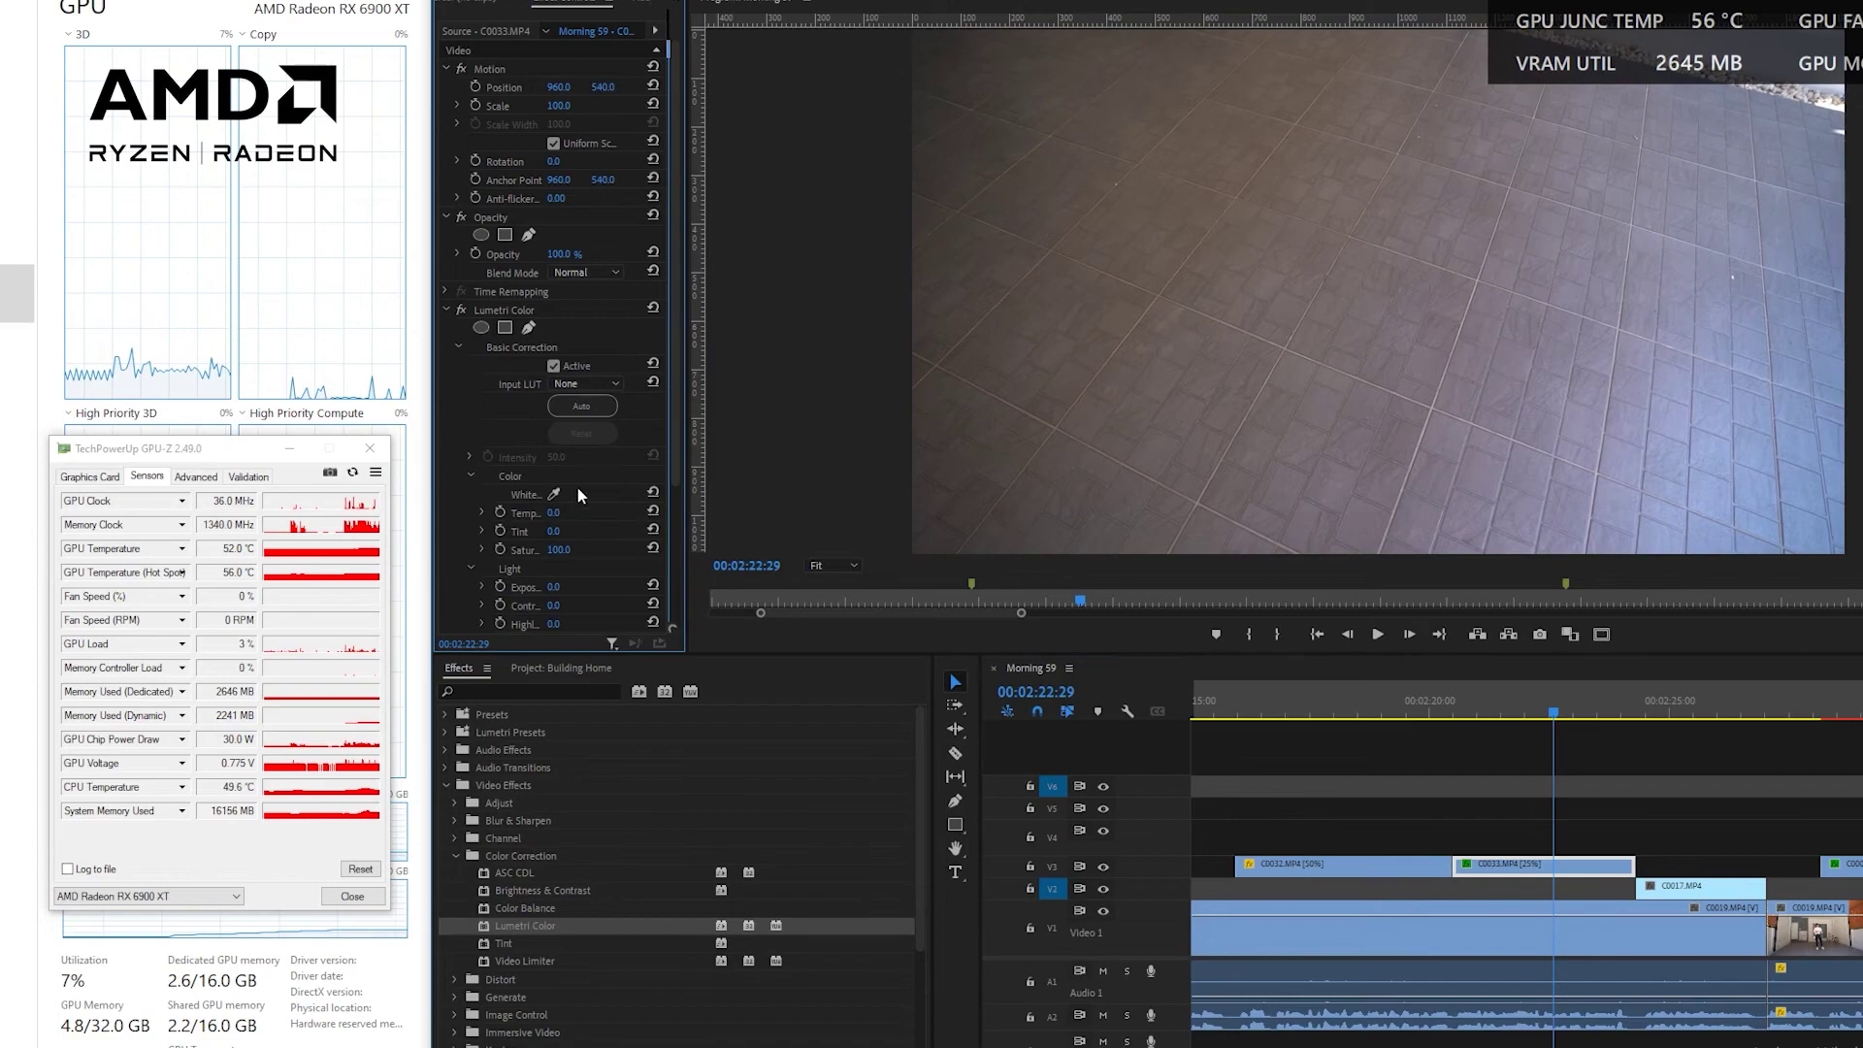
mouse_move(553, 512)
left_mouse_down()
mouse_move(472, 513)
mouse_move(663, 513)
mouse_move(462, 512)
left_mouse_up()
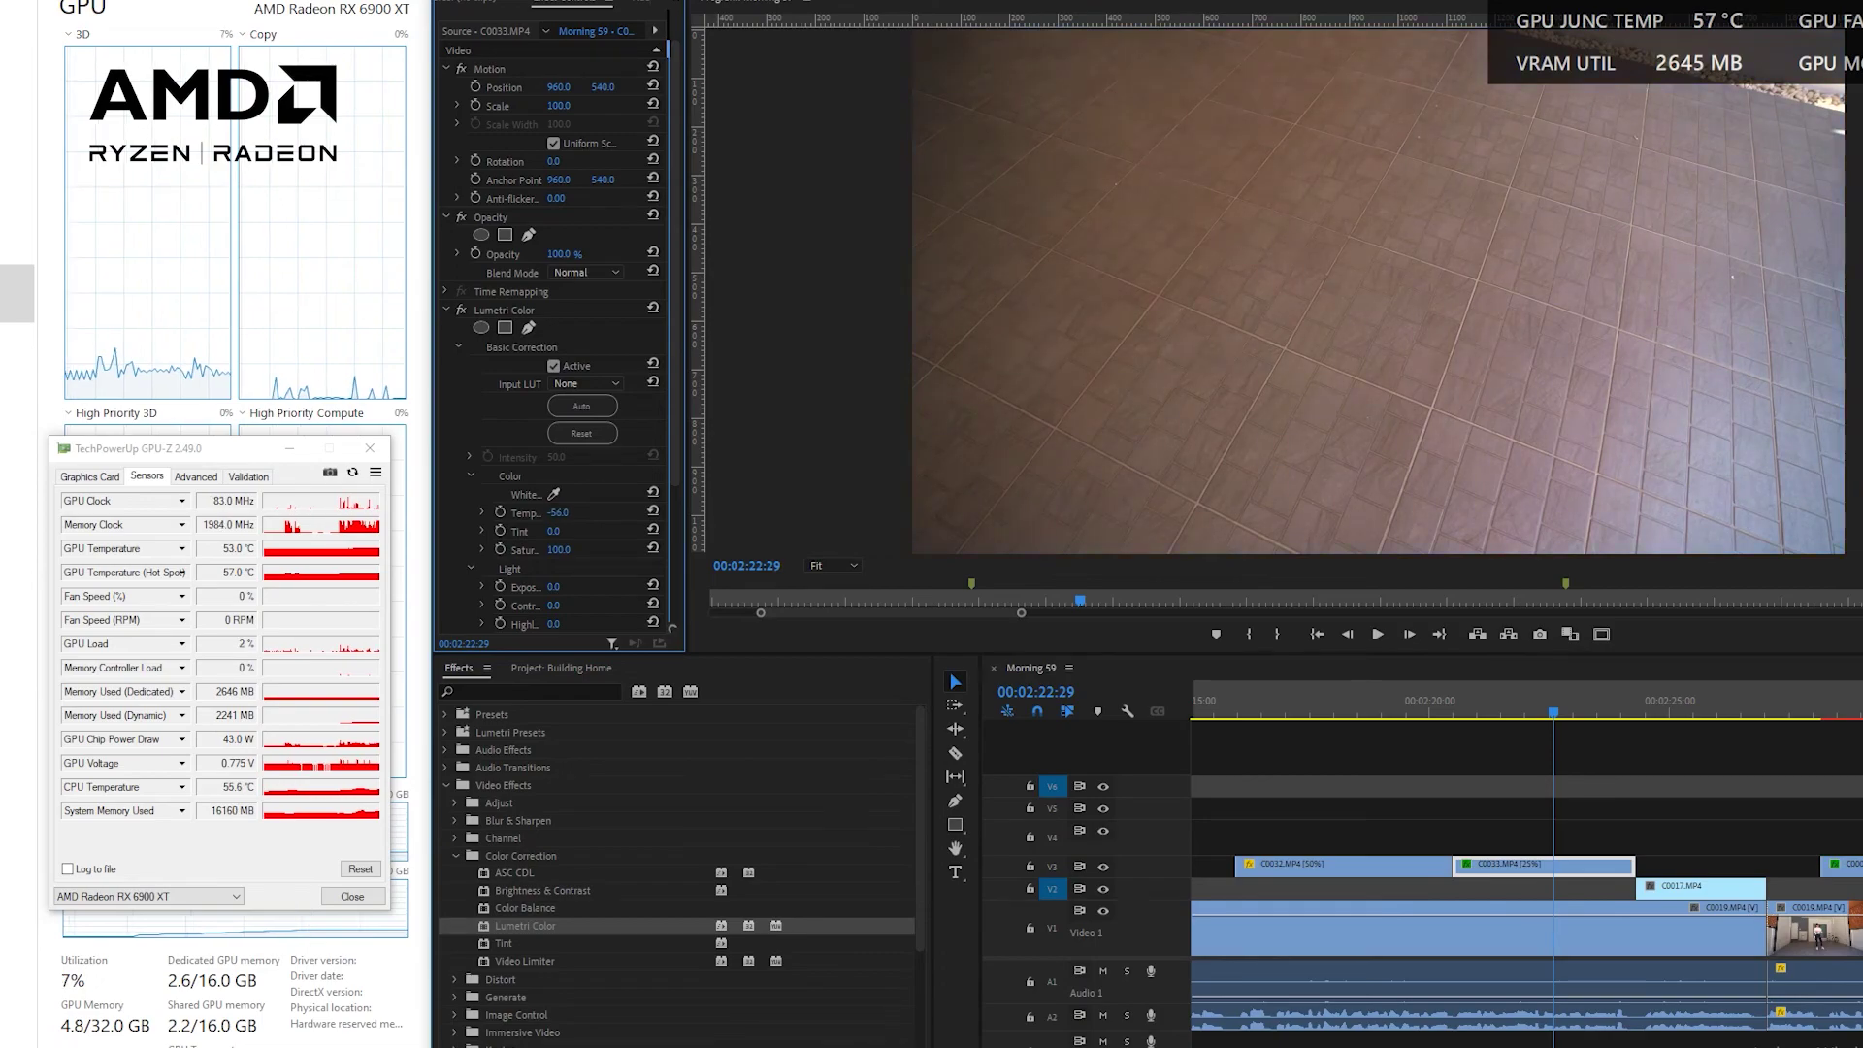
Step: Widen the Effect Controls panel and expand the Color Wheels & Match section
scroll(673, 423, "down", 4)
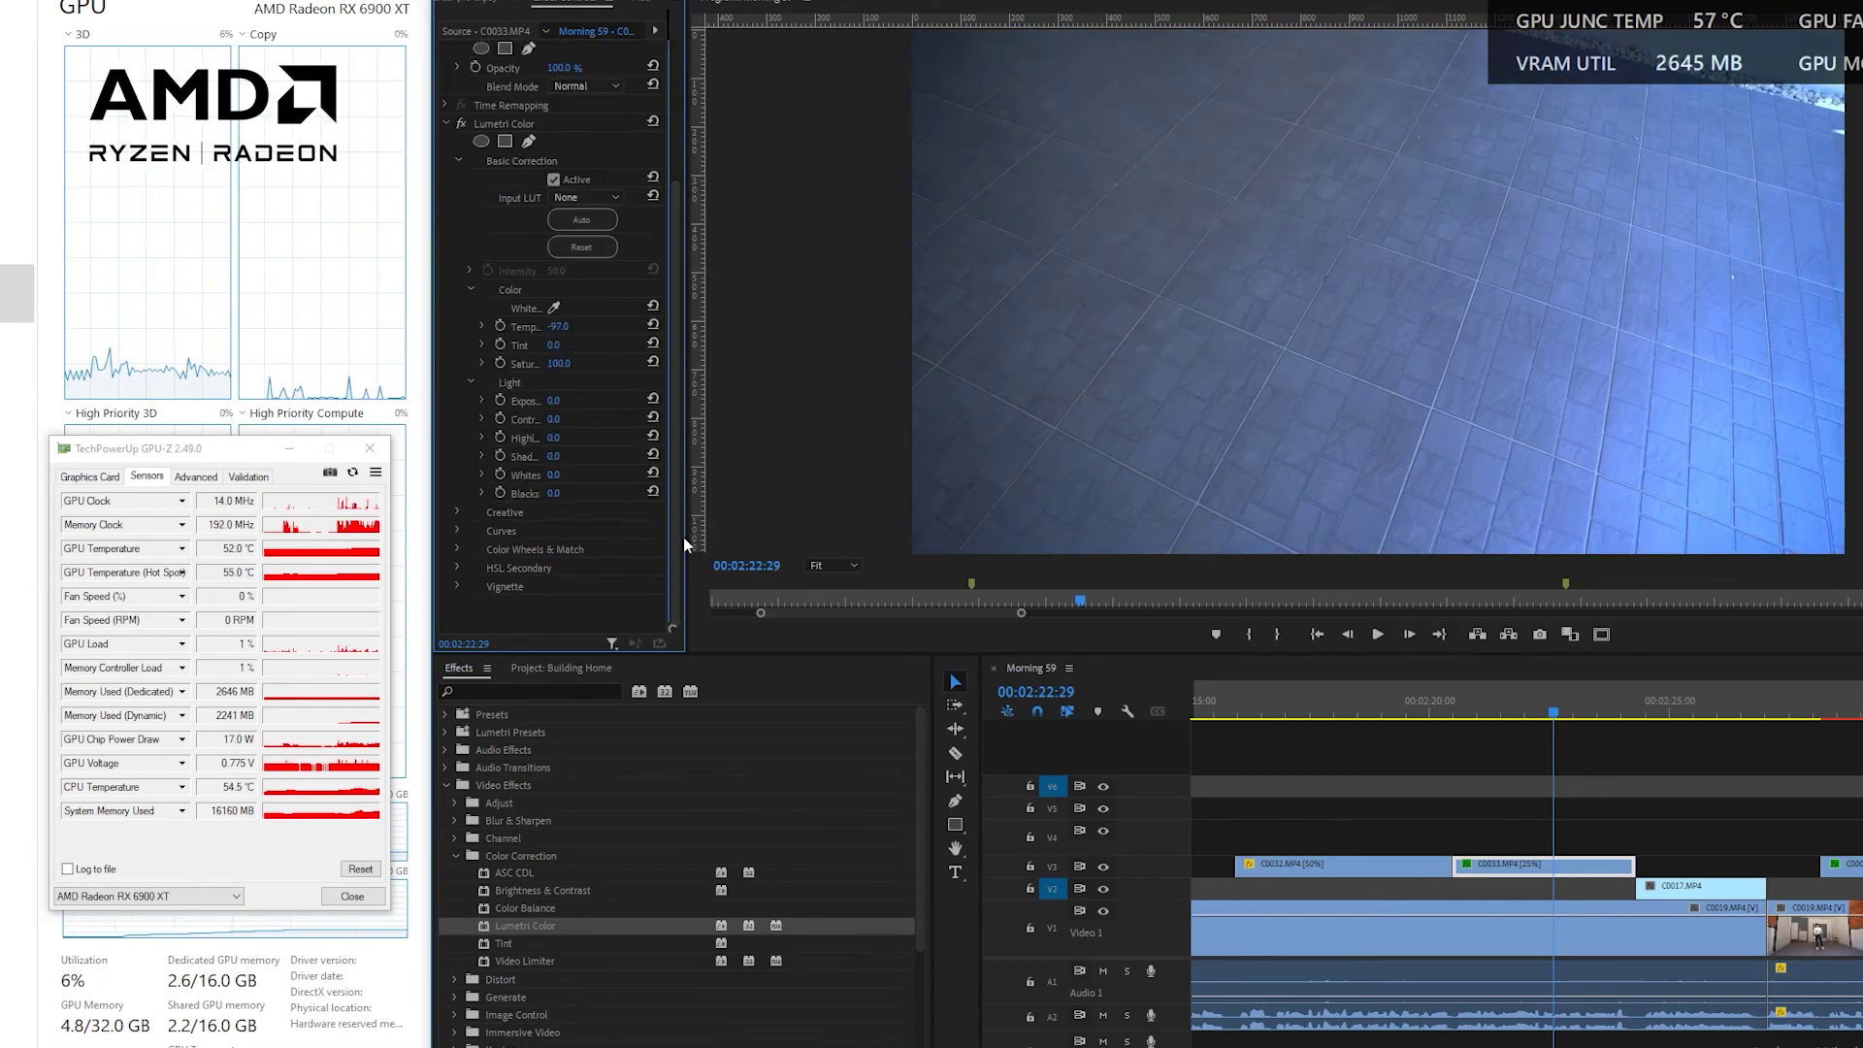
left_click_drag(684, 539, 1066, 539)
left_click(458, 550)
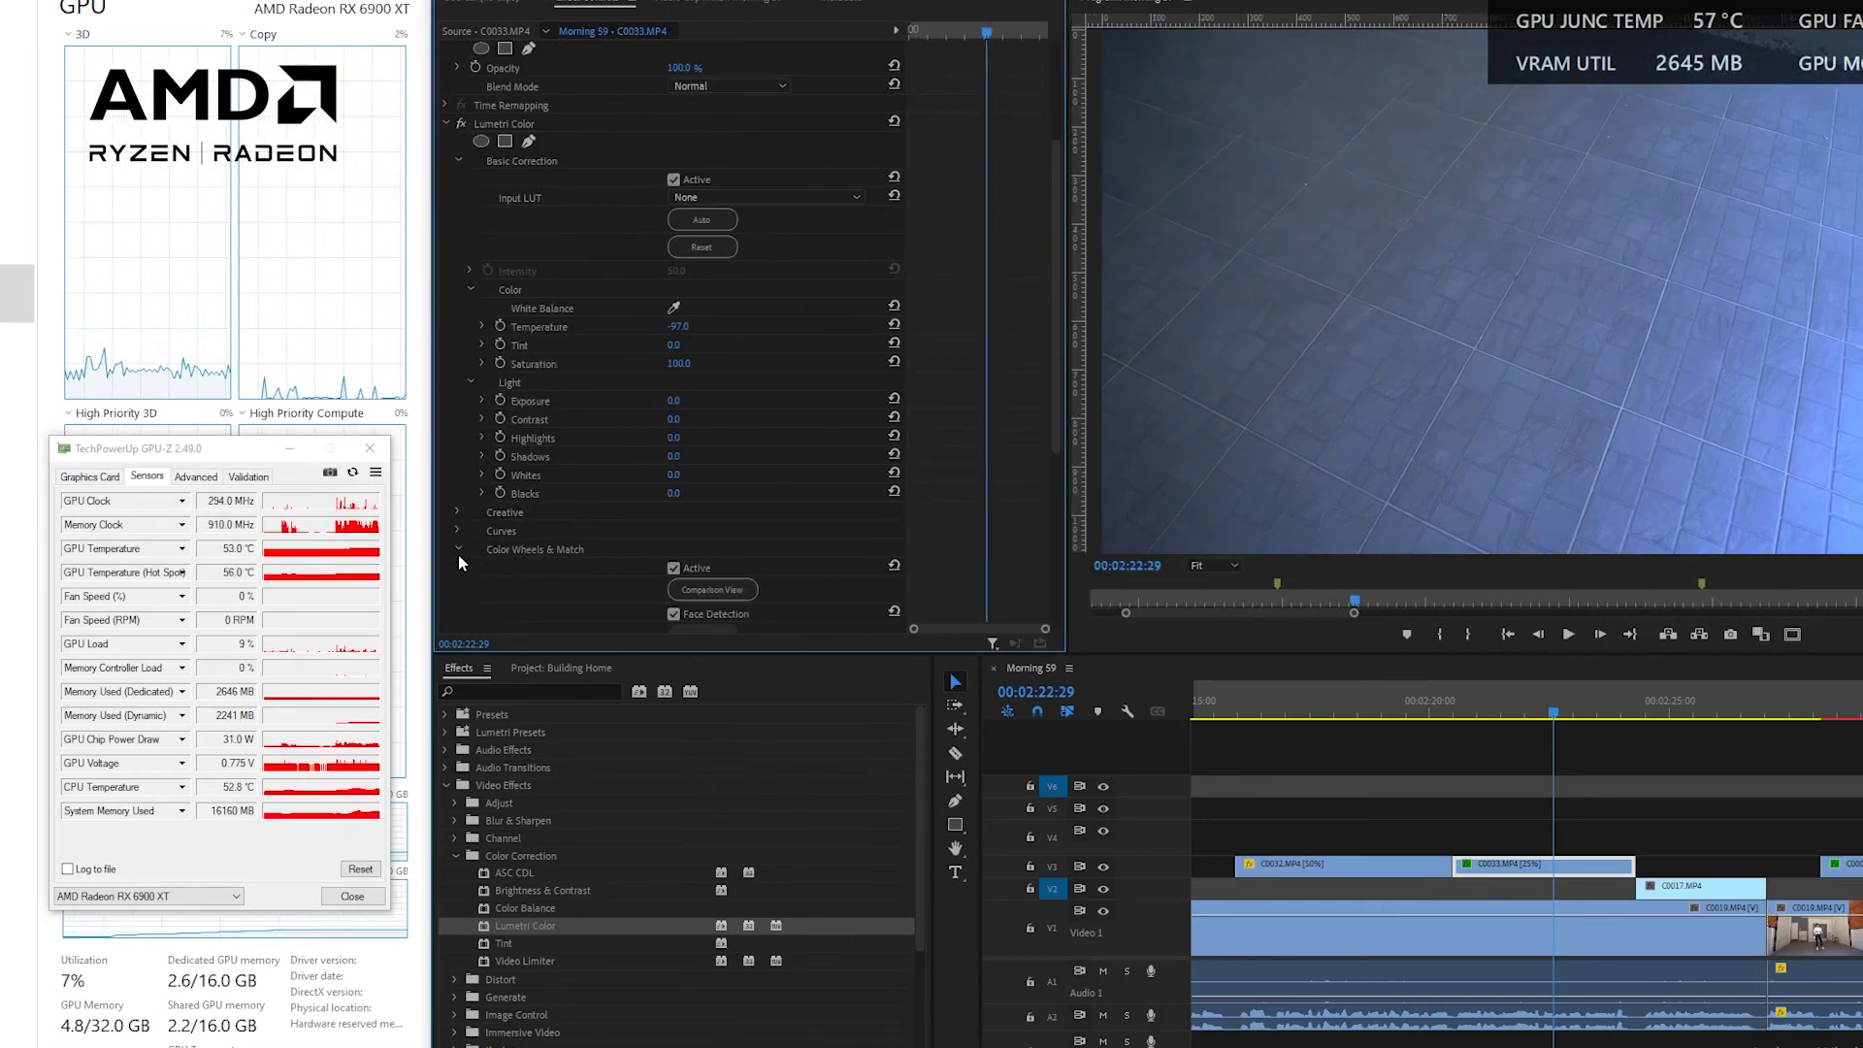
scroll(970, 437, "down", 5)
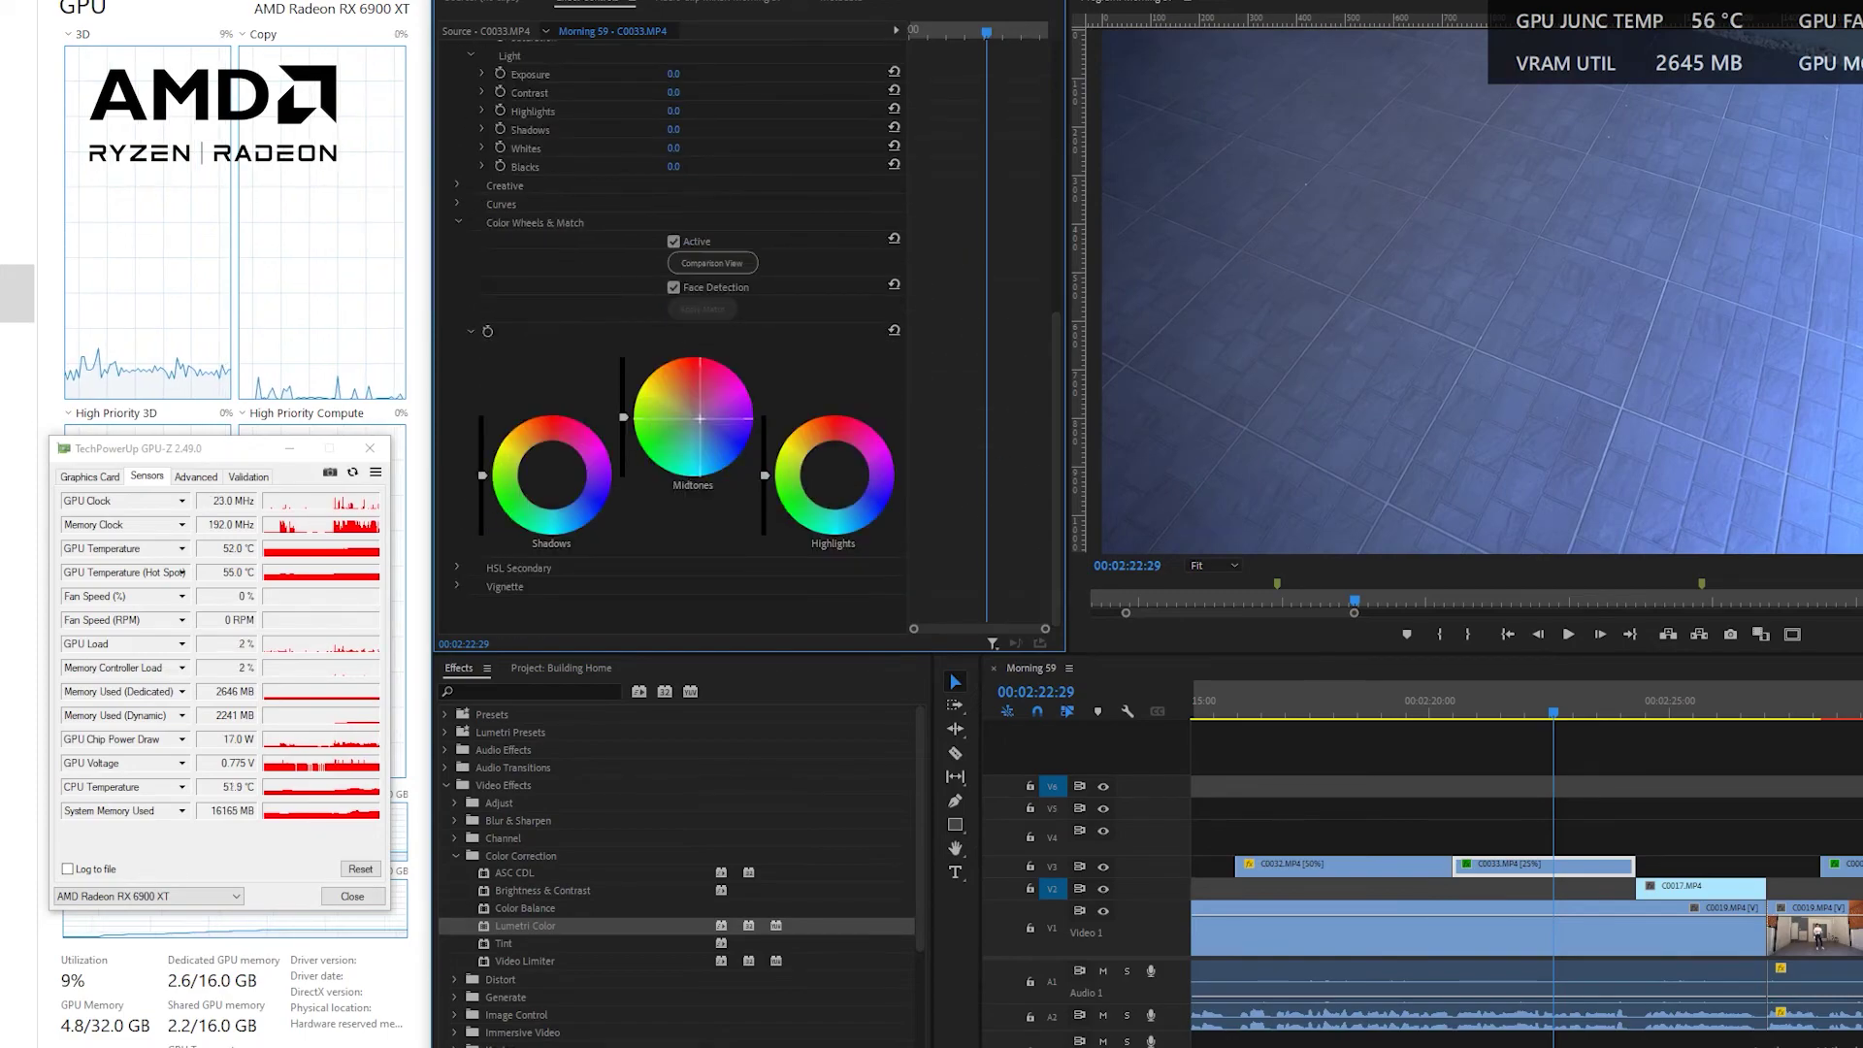